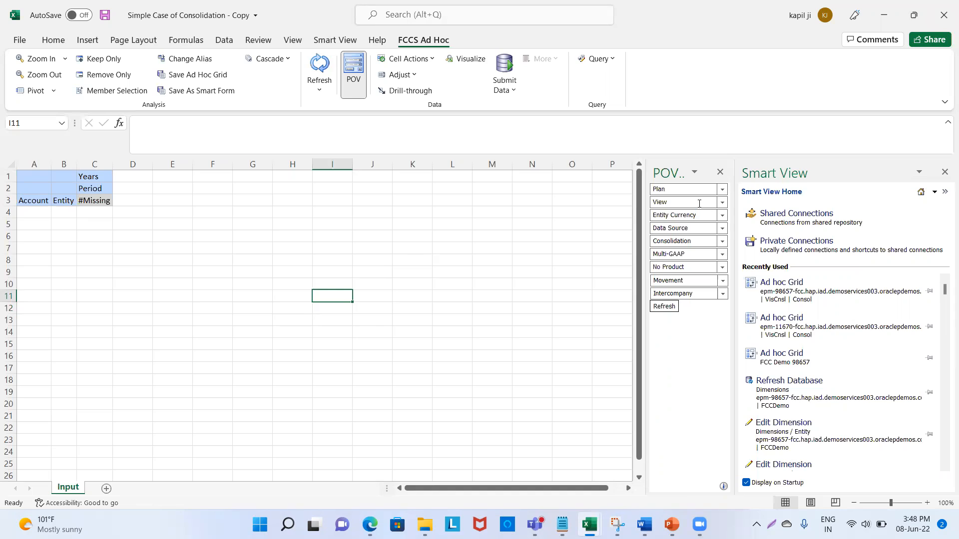
Set the View member to Periodic and the Data Source member to Data Input in the POV.
double_click(682, 204)
key(BackSpace)
text(Periodic)
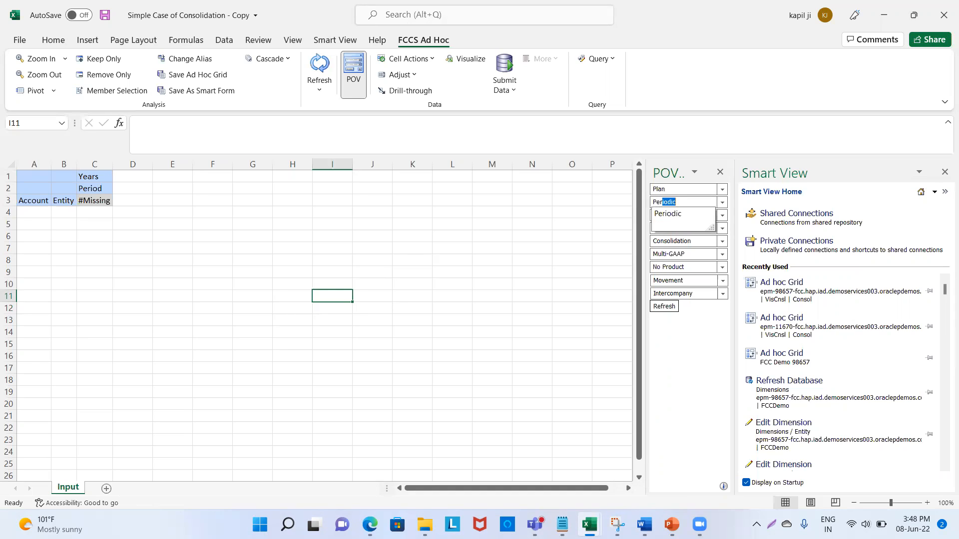
key(Return)
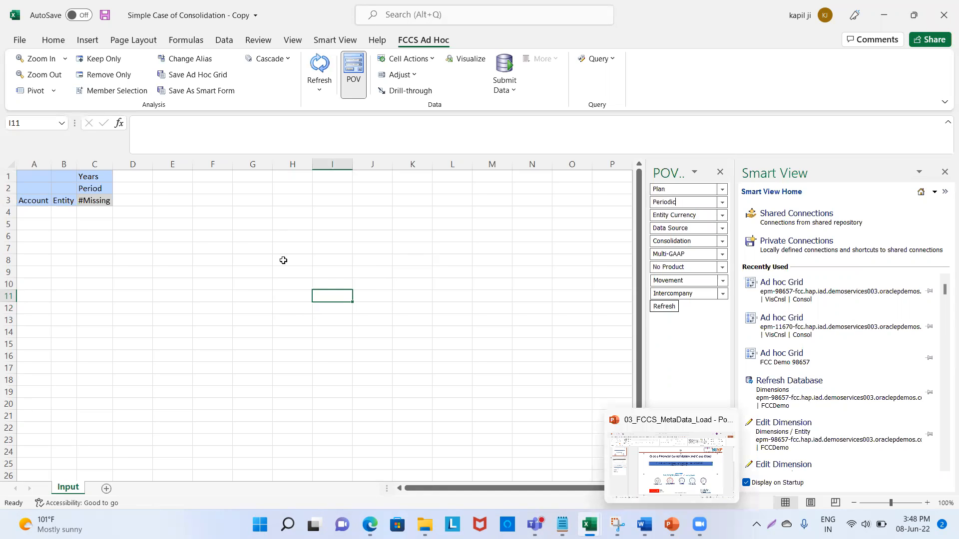
click(693, 230)
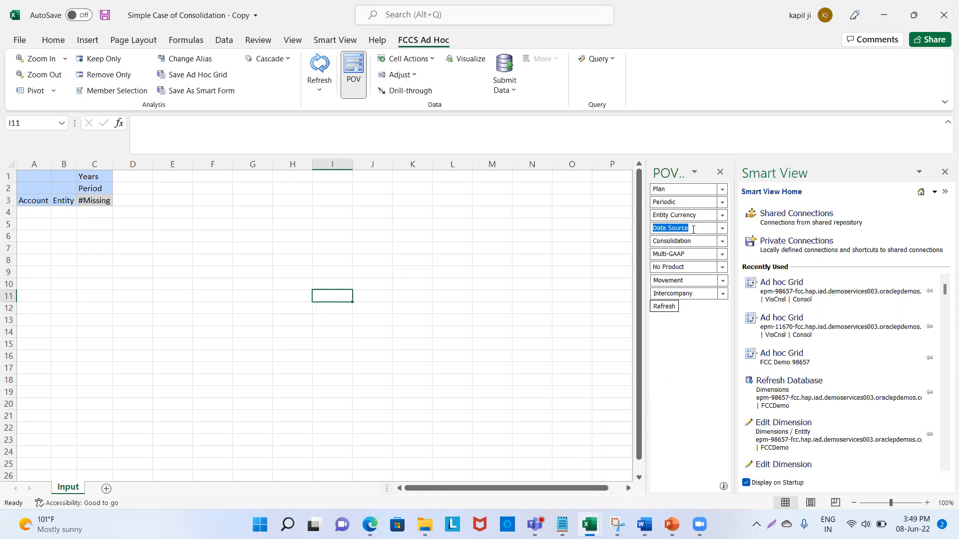
key(BackSpace)
text(Data)
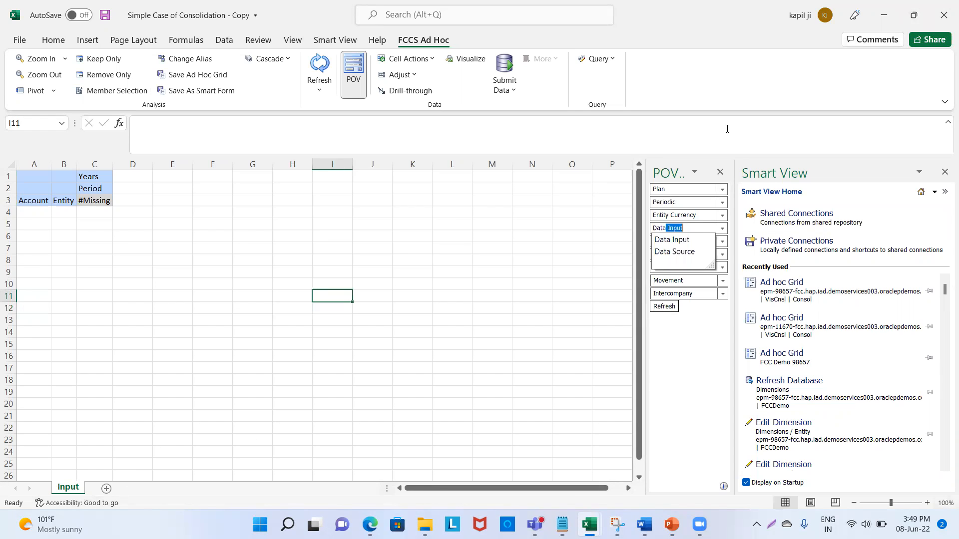
click(687, 243)
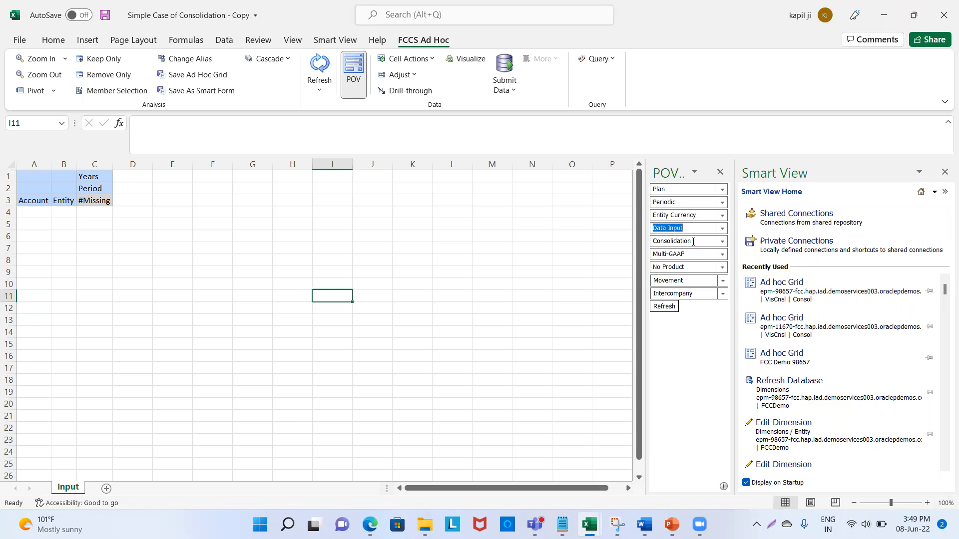
Set the POV's Consolidation member to Entity Input and its Multi-GAAP member to Local GAAP.
click(692, 242)
key(BackSpace)
text(Entity Input)
double_click(695, 254)
key(Delete)
key(Delete)
key(Delete)
key(Delete)
key(Delete)
key(Delete)
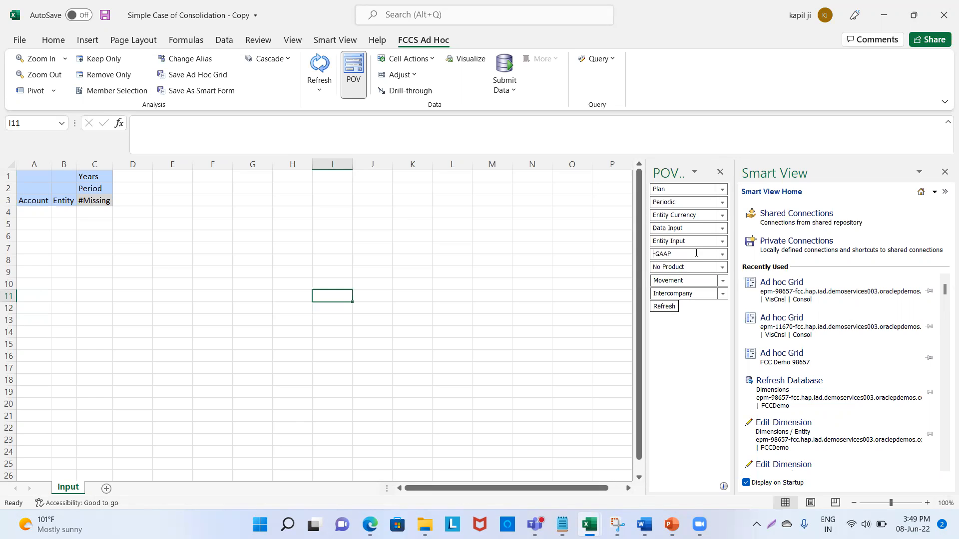
text(Local)
Bring the Movement dimension from the POV into the grid and pivot it to the rows.
drag(720, 280, 131, 180)
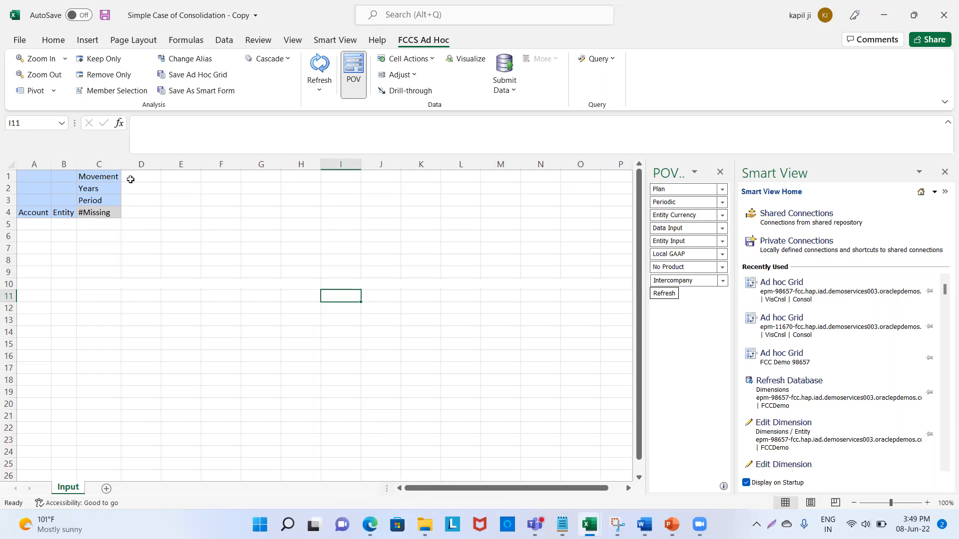
click(97, 175)
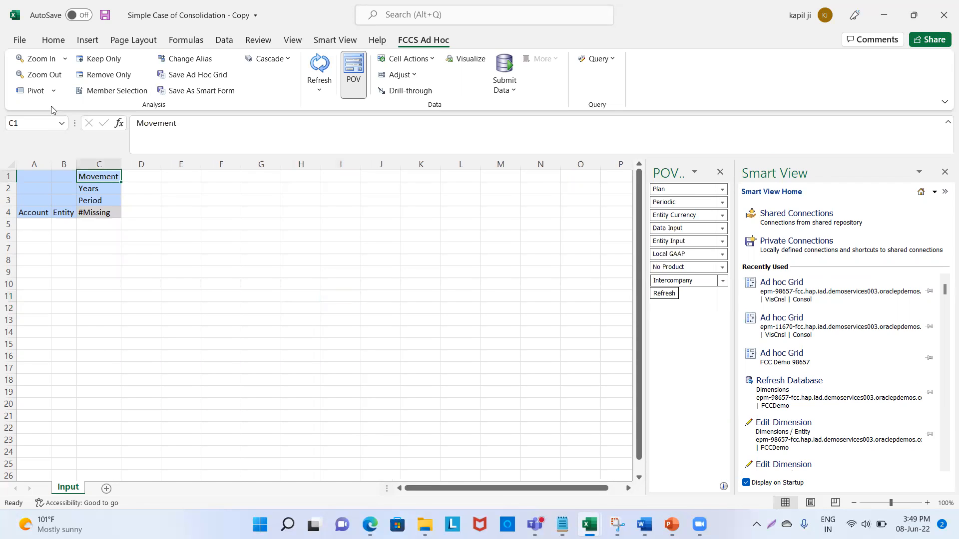
click(39, 91)
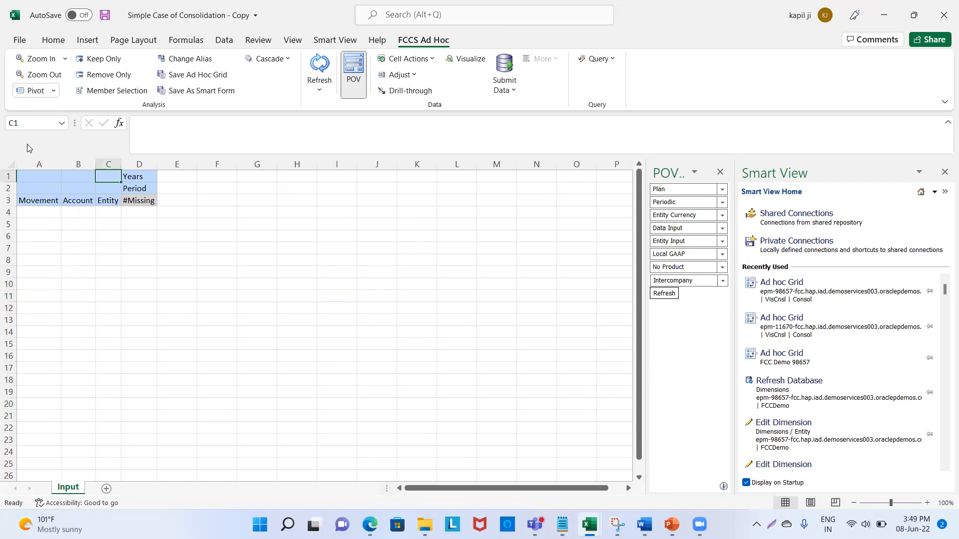
Pivot Entity to the column headers and bring Intercompany from the POV in above it.
click(103, 199)
click(30, 92)
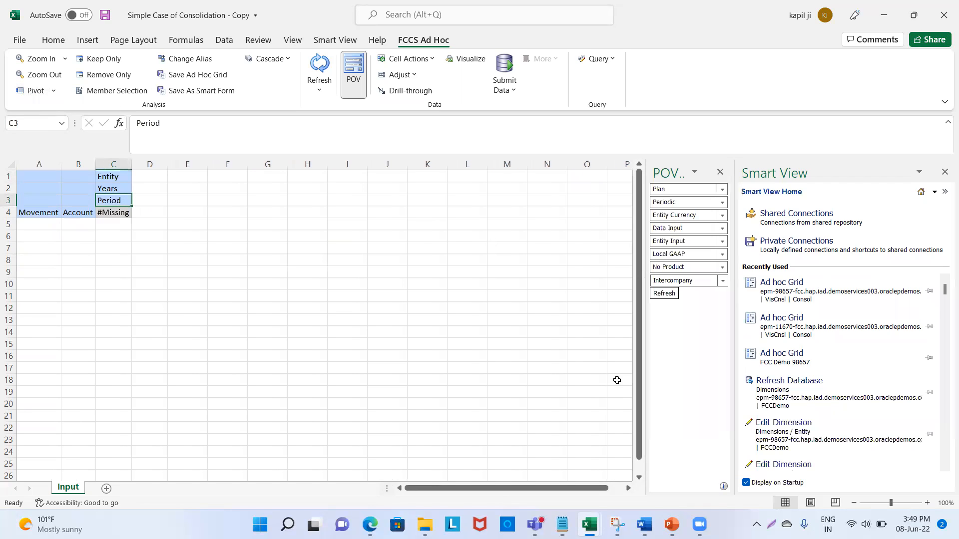
drag(717, 286, 156, 178)
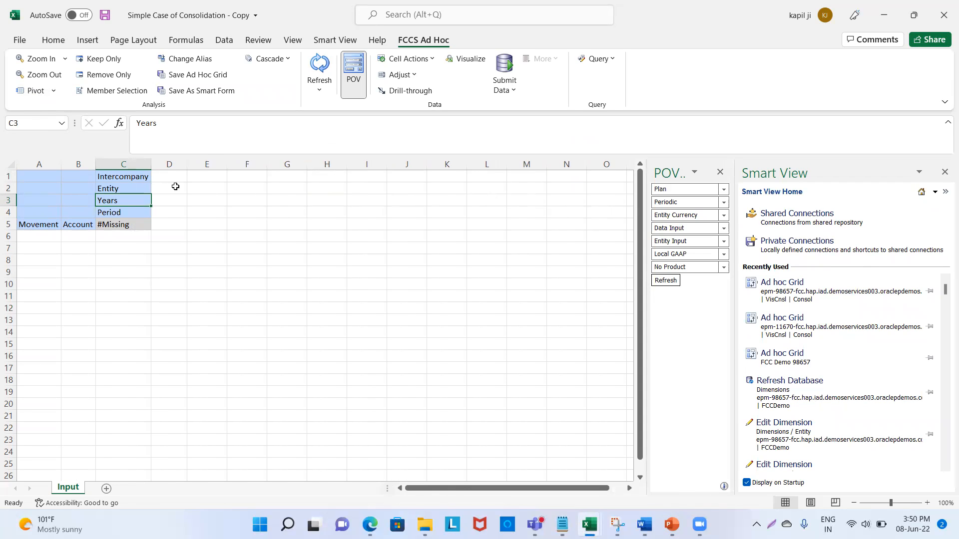
Change the Intercompany header in C1 to No Intercompany and the Entity header in C2 to S_101.
click(143, 177)
click(145, 123)
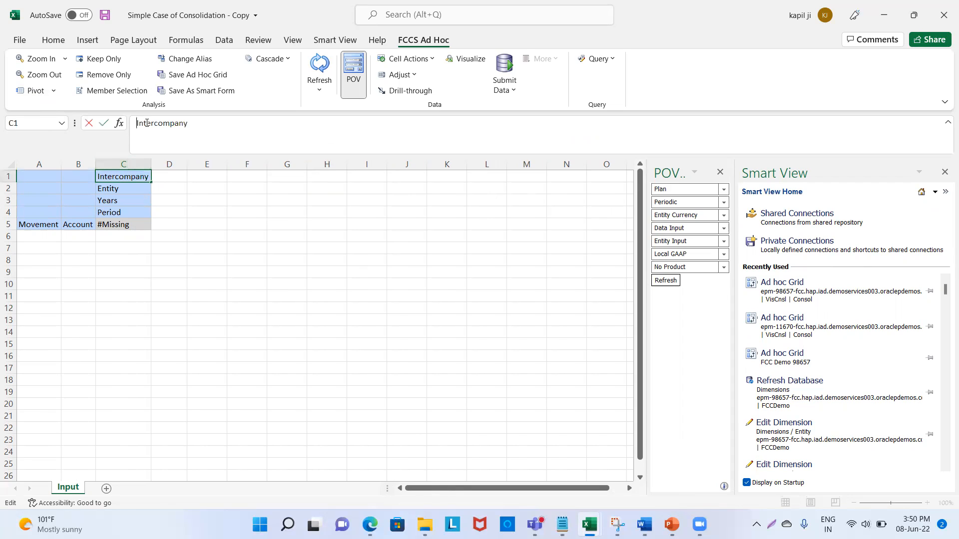
text(No)
key(Return)
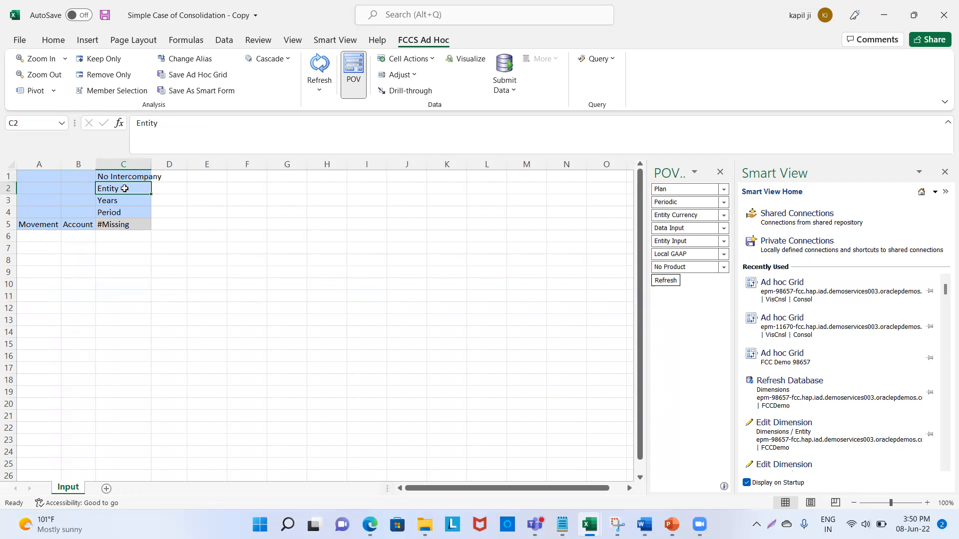
text(S)
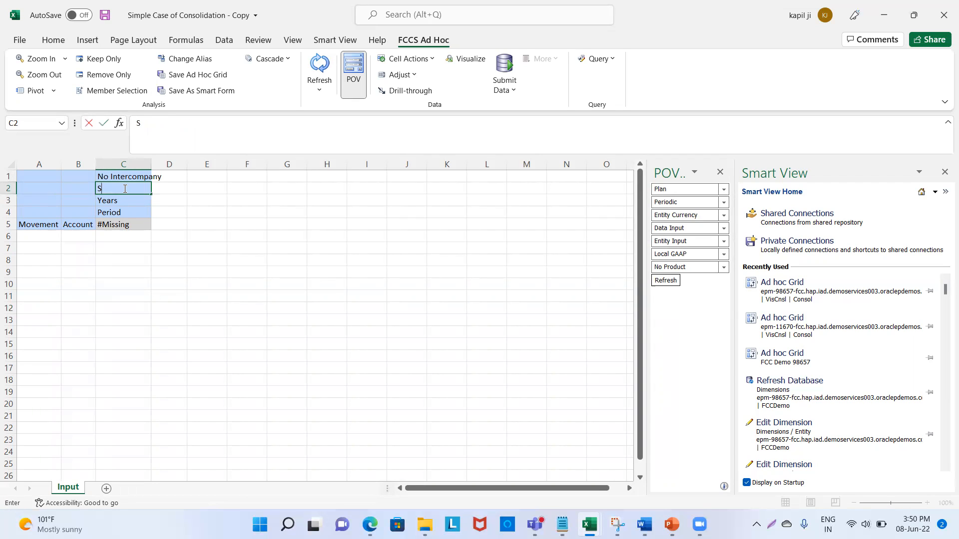
text(_101)
Set the year in C3 to FY15 and the period in C4 to Jan, and refresh the grid.
click(126, 200)
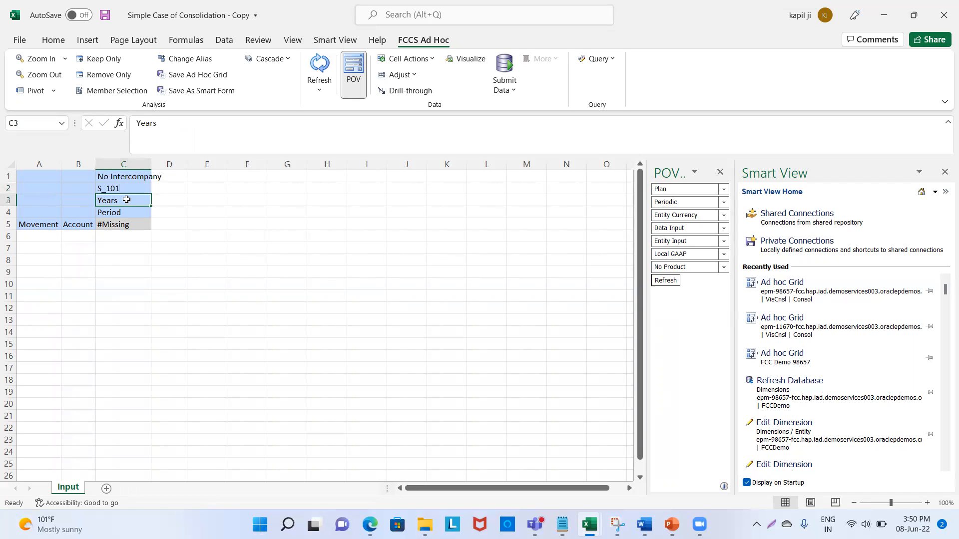
text(F)
key(BackSpace)
text(Y15)
key(Return)
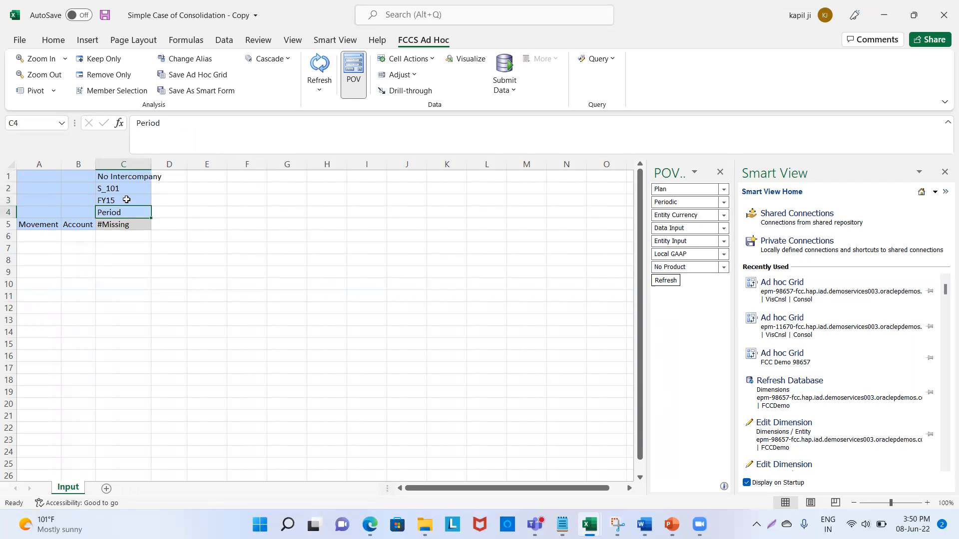
text(Jan)
key(Return)
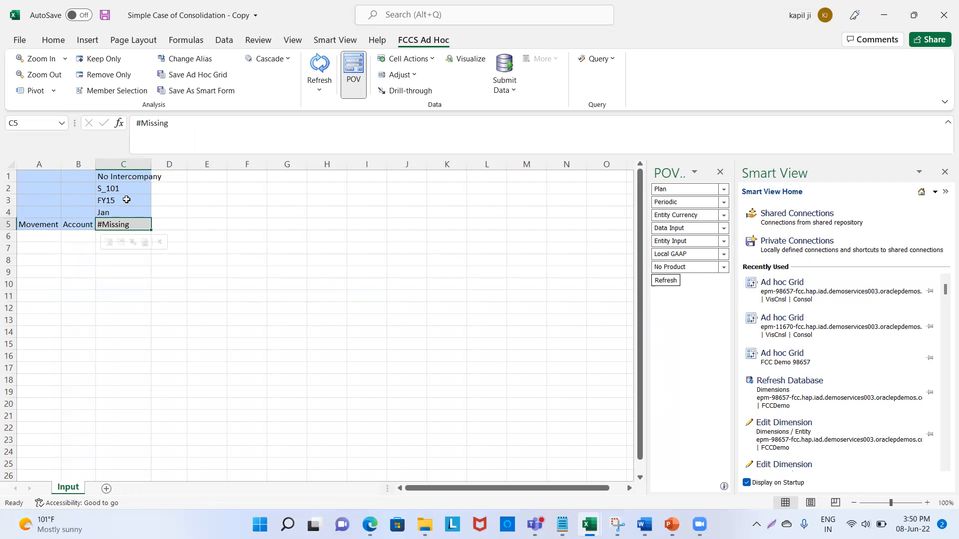
click(321, 71)
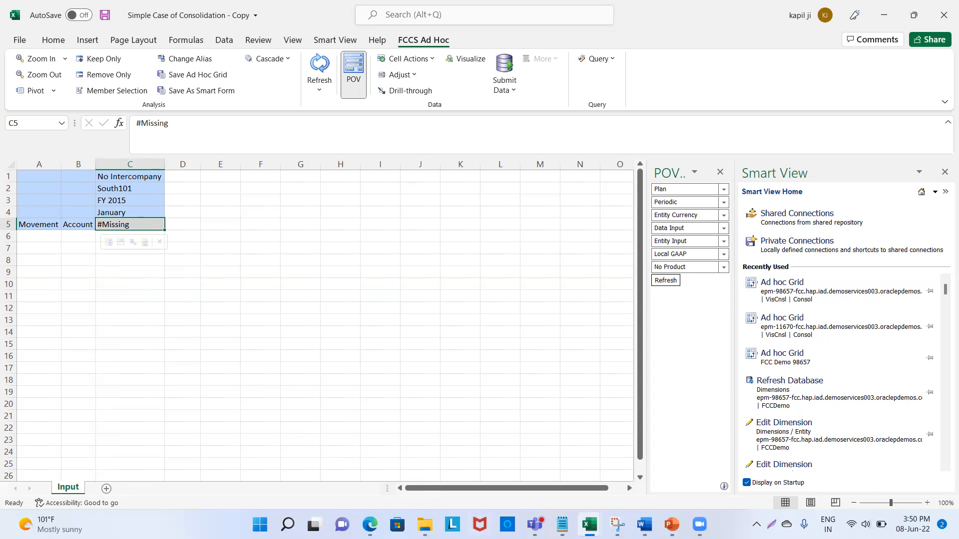
Copy the accounts from Total Balance Sheet-Traditional Approach through SalaryOH in Data Consolidation Sheet 80 into B6:B20 here, and fit column B's width.
mouse_move(589, 524)
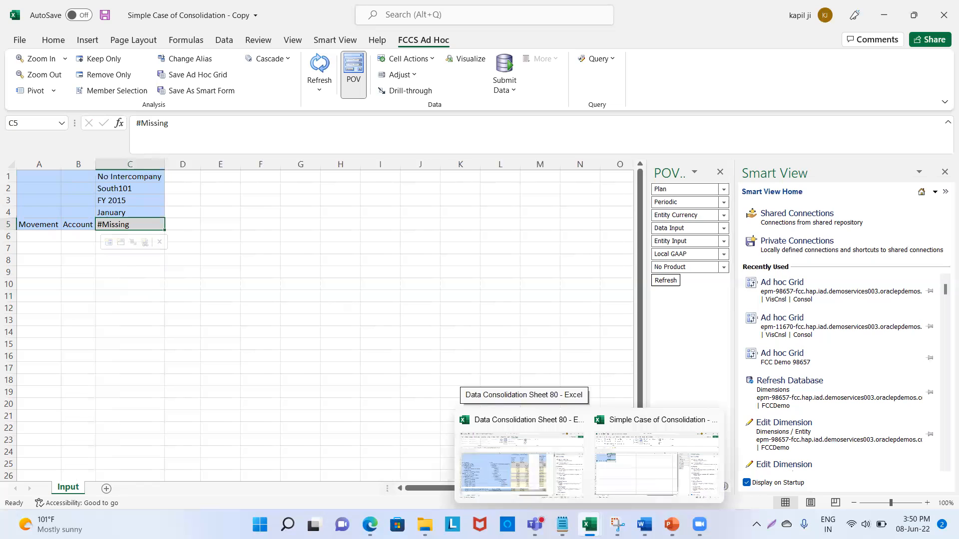
click(513, 468)
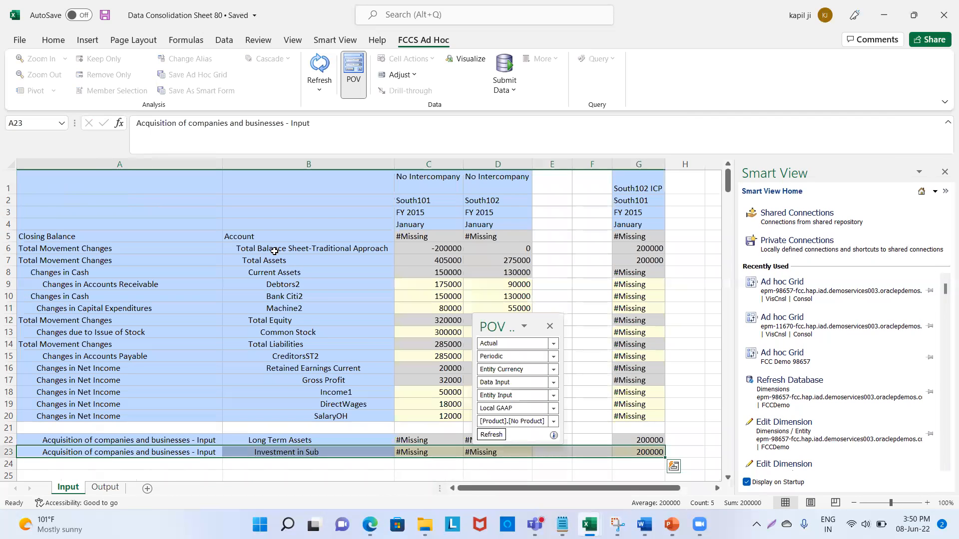
drag(274, 251, 279, 416)
key(ctrl+c)
key(alt+Tab)
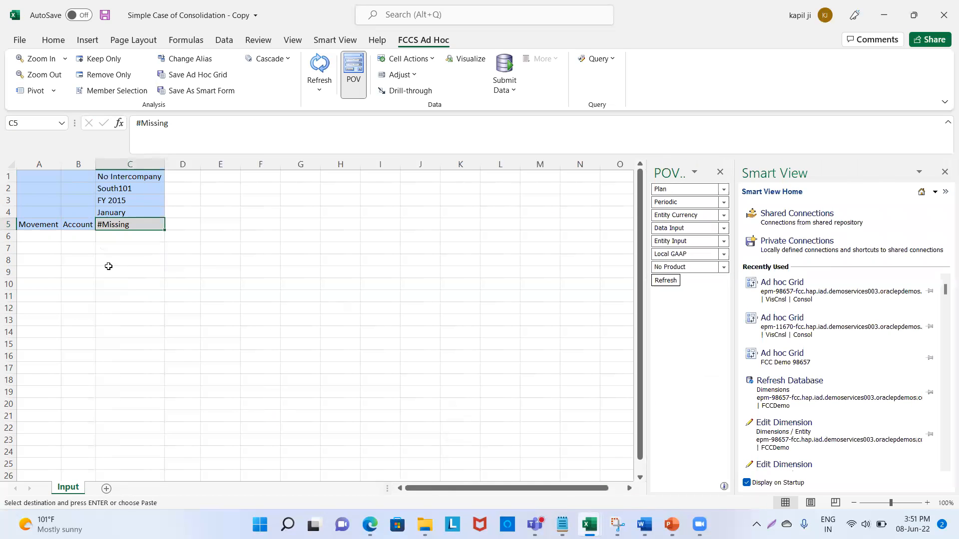
click(71, 238)
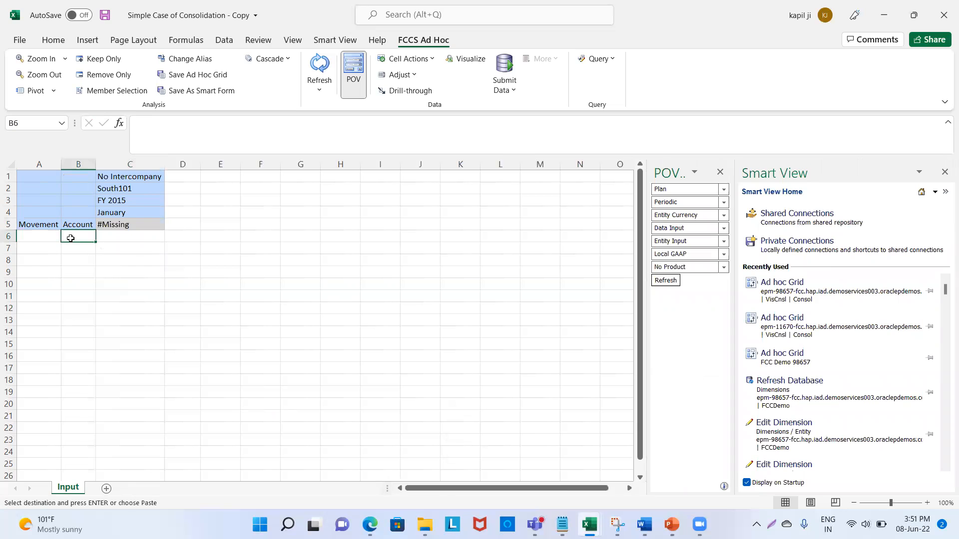
key(ctrl+v)
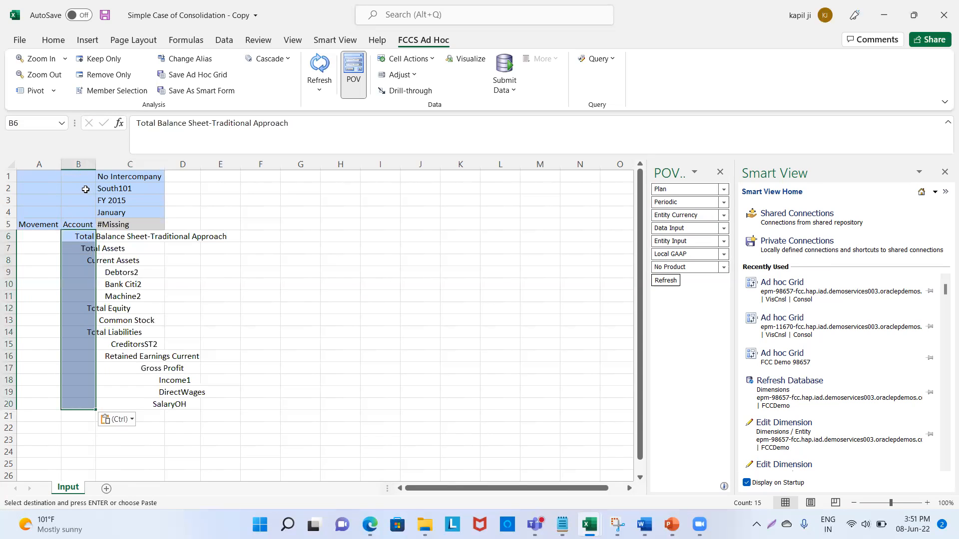
double_click(94, 162)
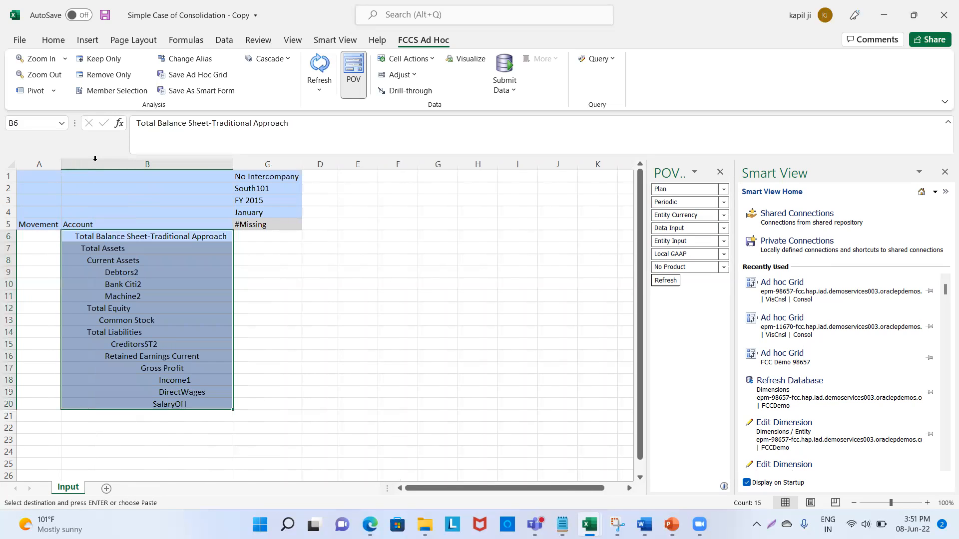
click(276, 284)
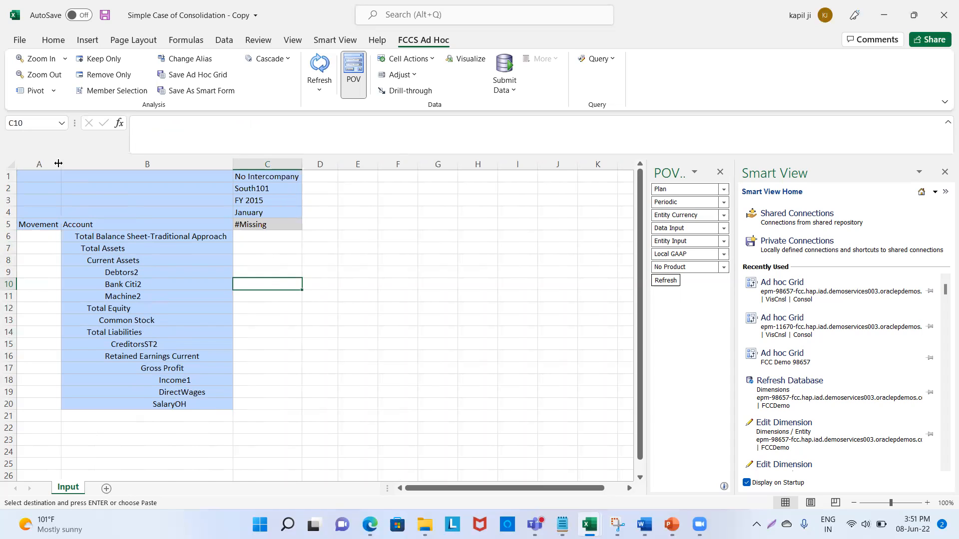
Enter Total Movement Changes as the movement in A6 and fit column A's width to it.
click(42, 237)
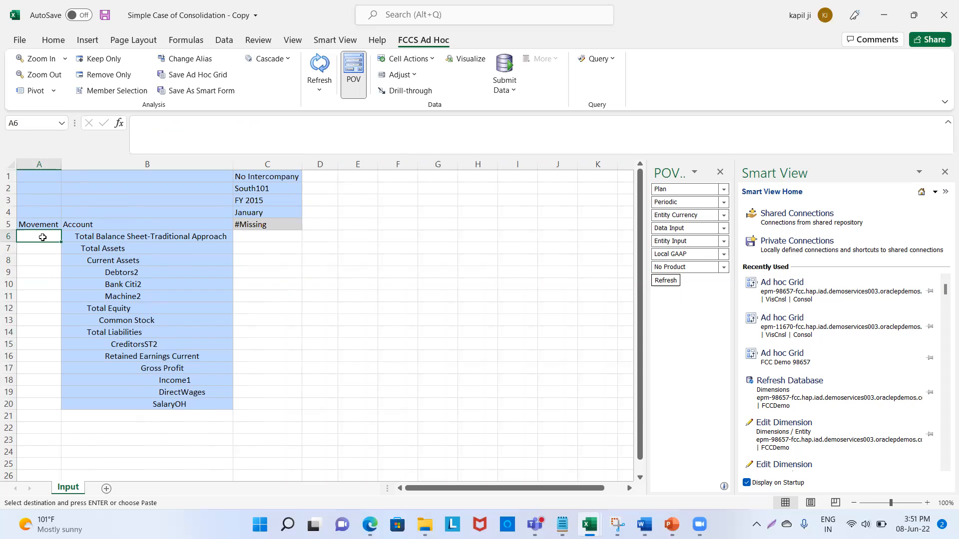
text(Total m)
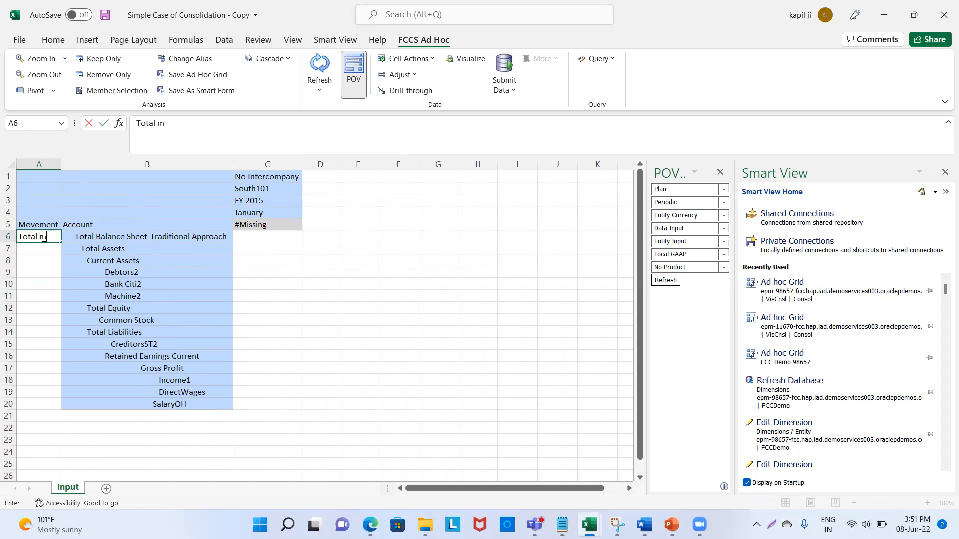
key(BackSpace)
text(Moveme)
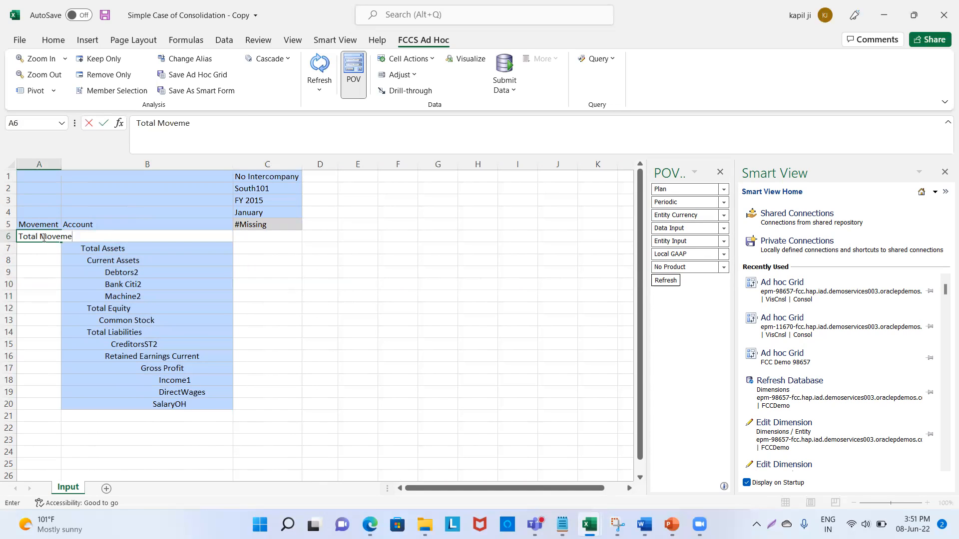
text(nt Changes)
key(Return)
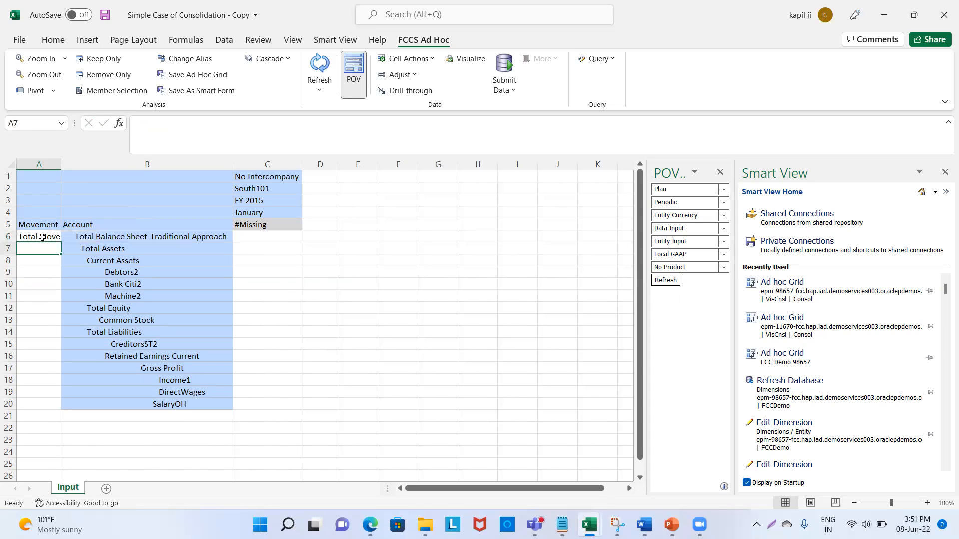
double_click(60, 165)
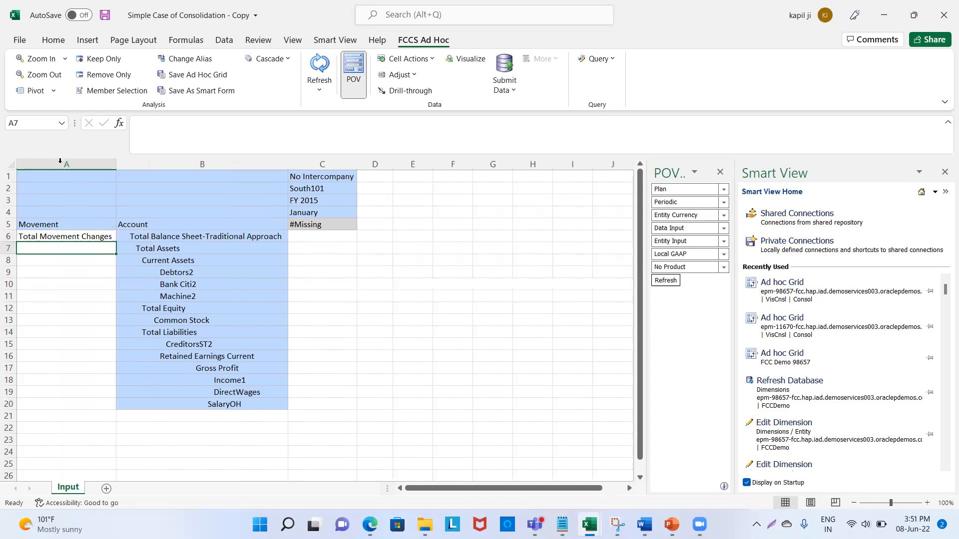
Copy the Total Movement Changes label from A6 into A7:A8 for Total Assets and Current Assets.
click(52, 236)
key(ctrl+c)
click(59, 251)
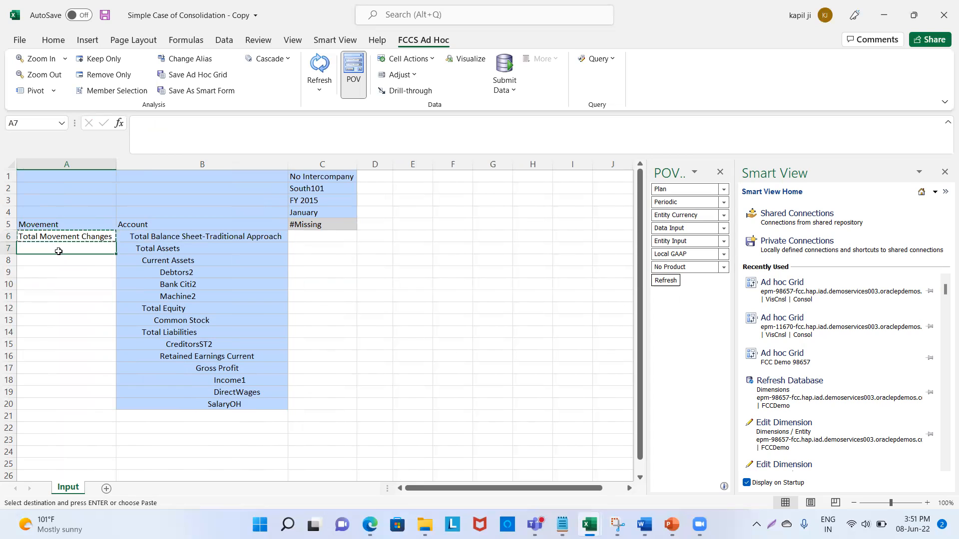
drag(59, 251, 58, 255)
key(ctrl+v)
key(Escape)
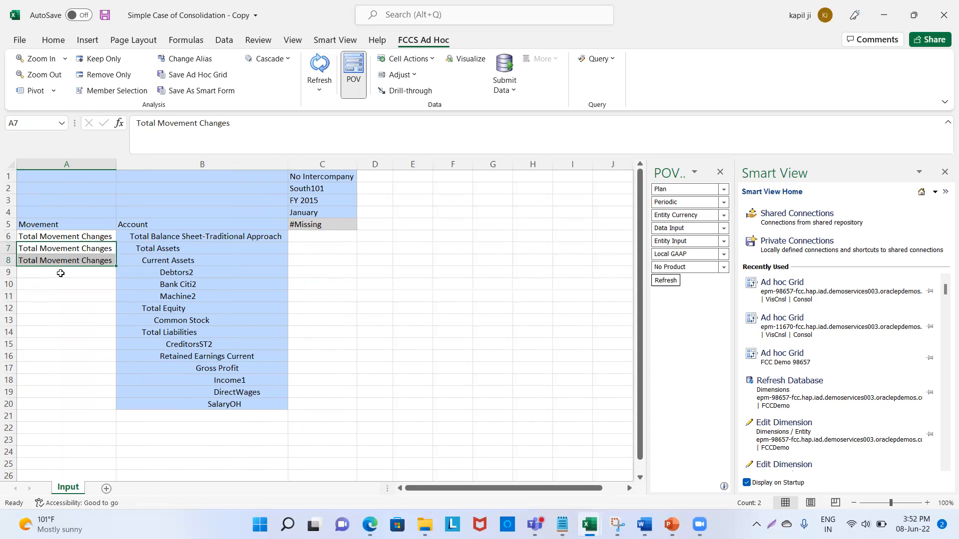
Enter Changes in Accounts Receivable as the movement for Debtors2 in A9.
click(61, 273)
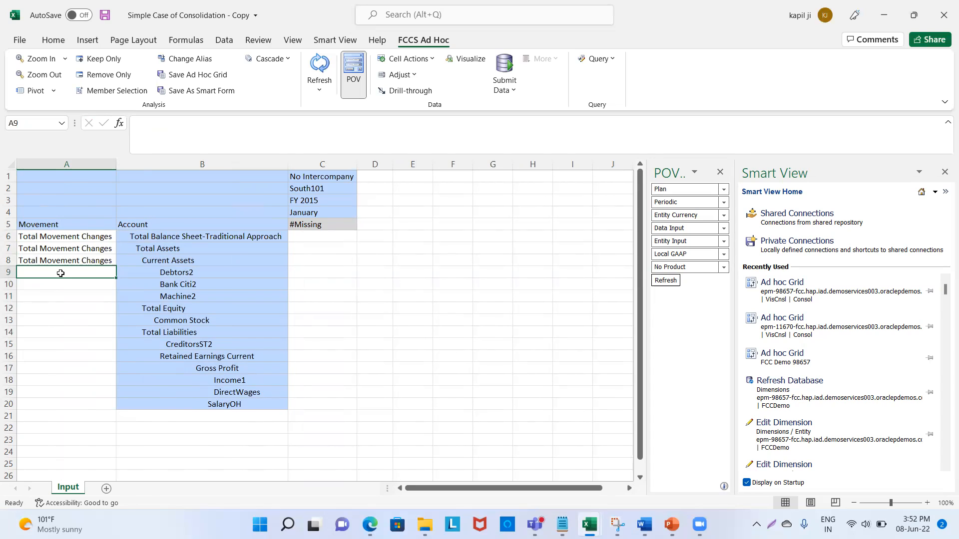
text(Cha)
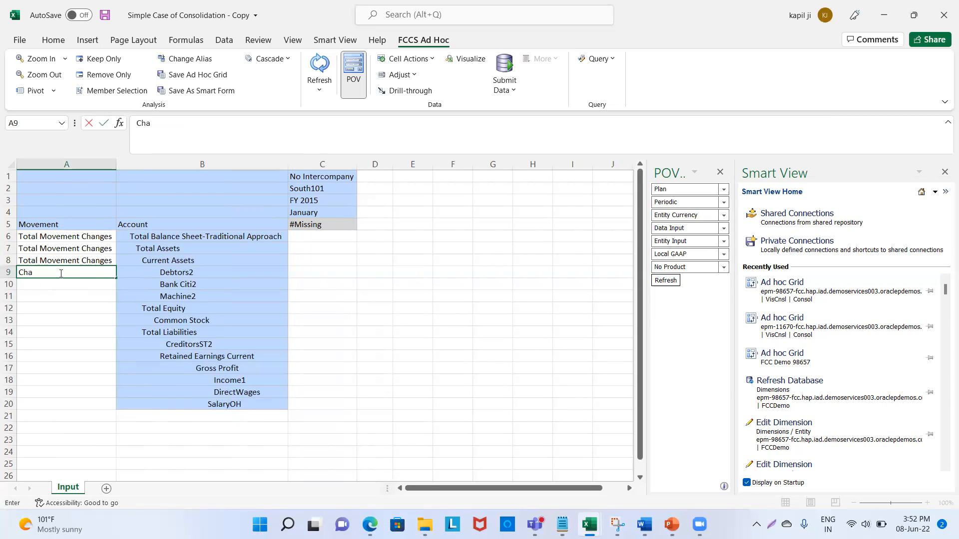
text(nges in Accounts Rec)
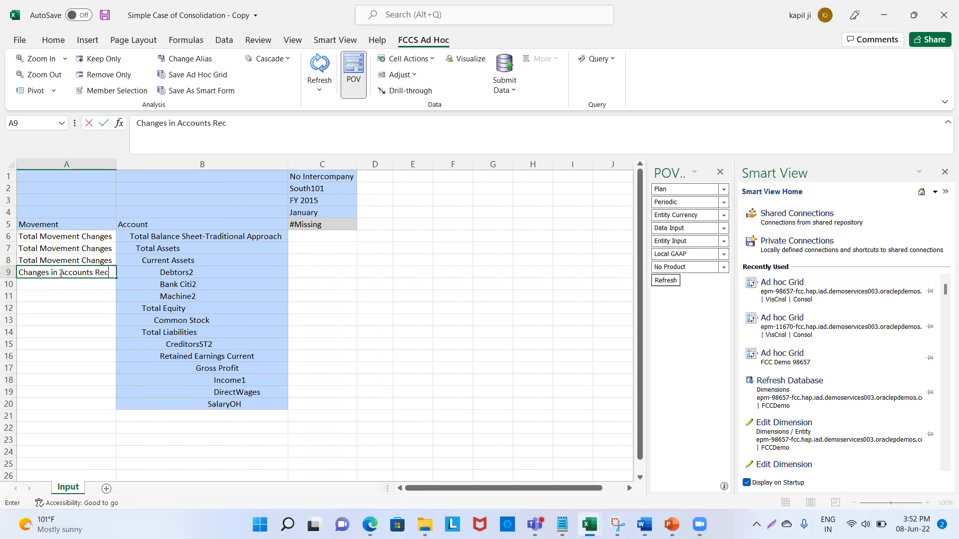
text(eivable)
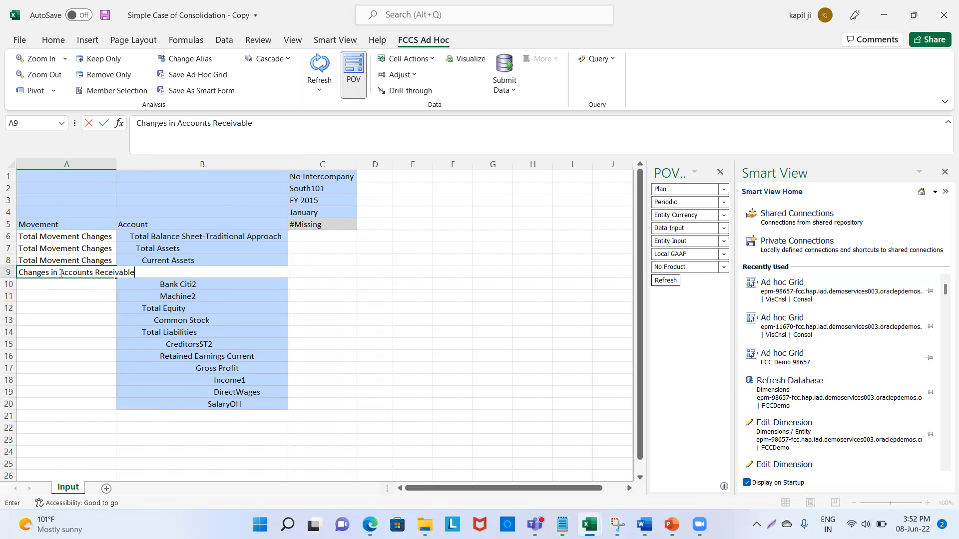
key(Return)
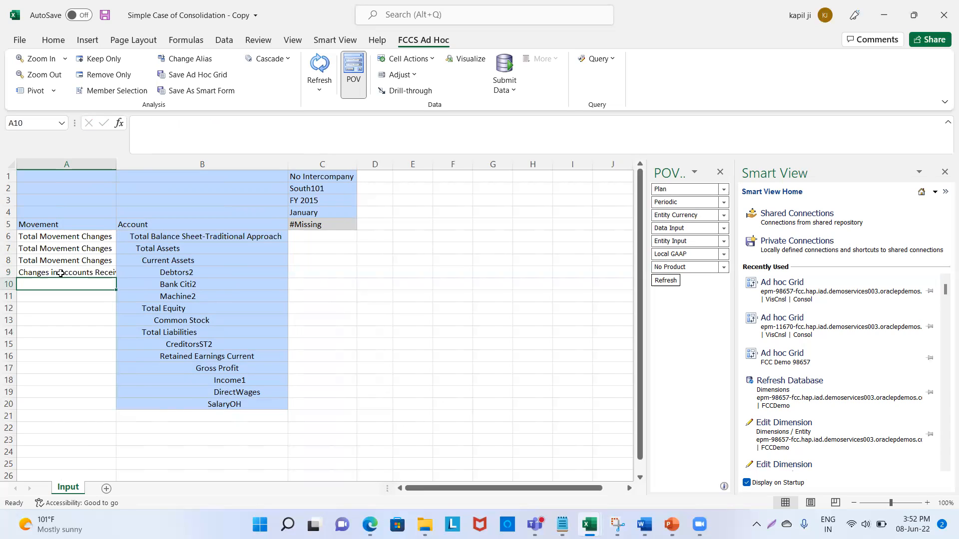
Enter Changes in Cash as the movement for Bank Citi2 in A10.
text(Chang)
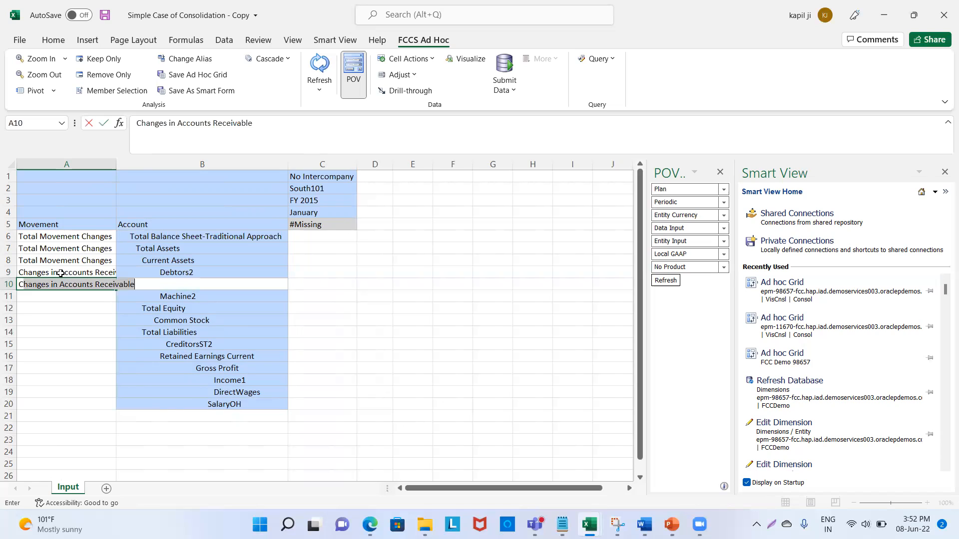
text(es in Cash)
key(Return)
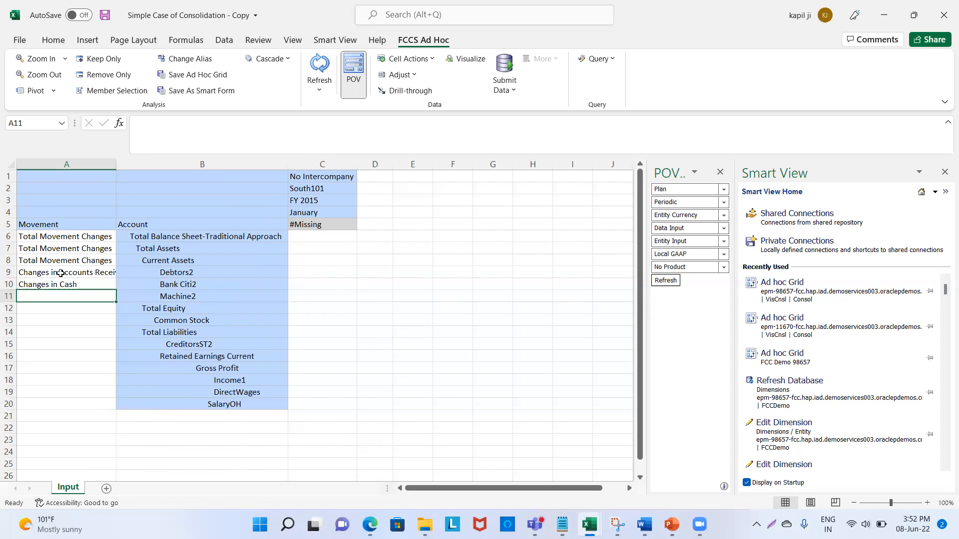
Enter Changes in Capital Expenditures as the movement for Machine2 in A11 and fit column A's width to its contents.
text(C)
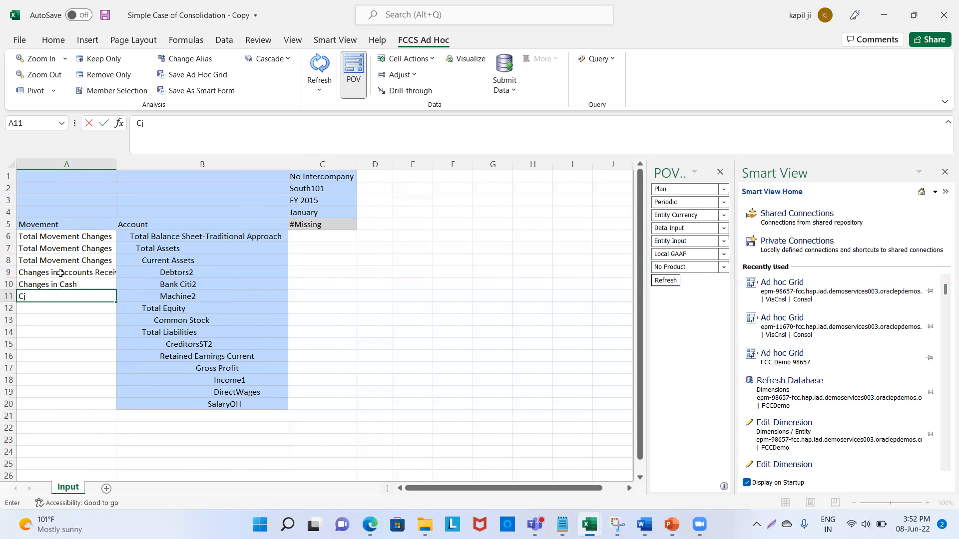
text(hanges in Capita)
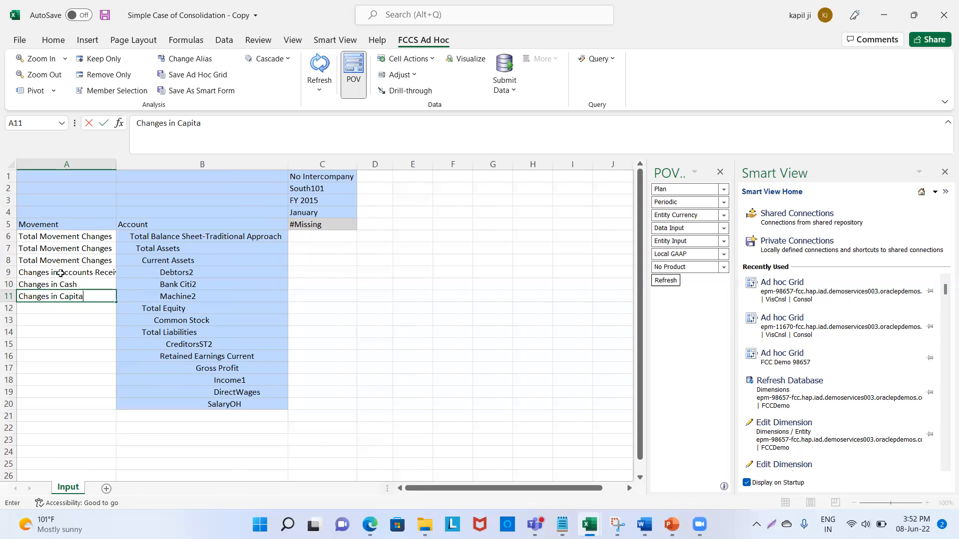
text(l Expenditures)
key(Return)
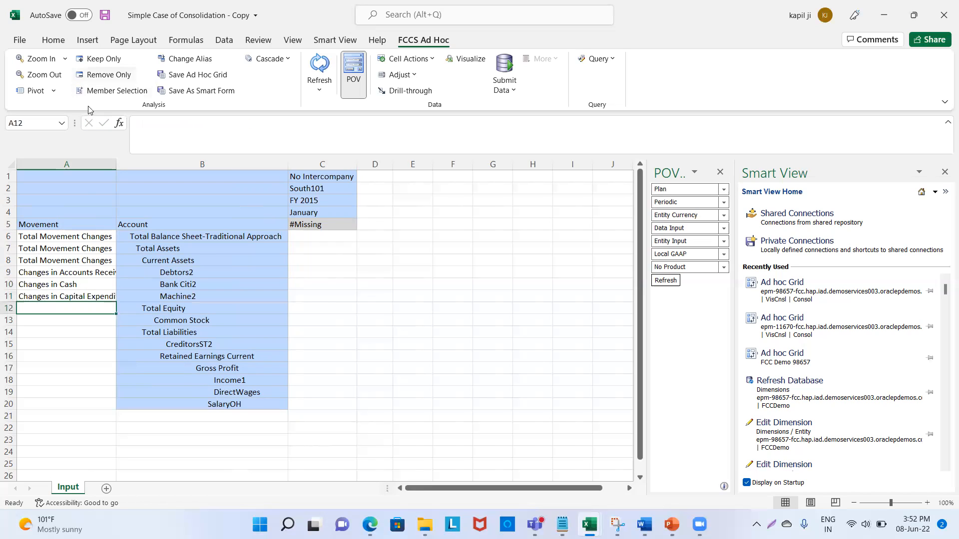
double_click(115, 164)
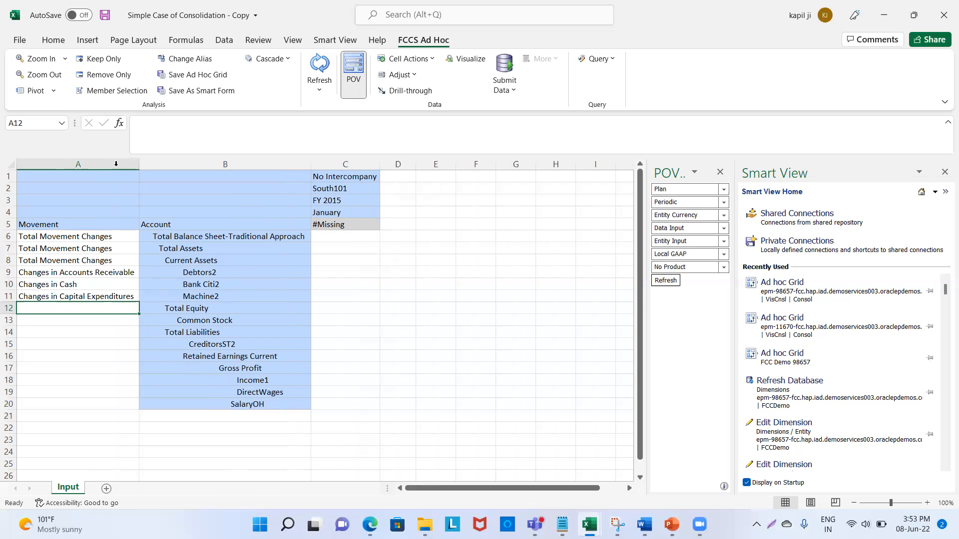
Copy the Total Movement Changes label from A6 into A12 for Total Equity.
click(116, 236)
key(ctrl+c)
click(106, 306)
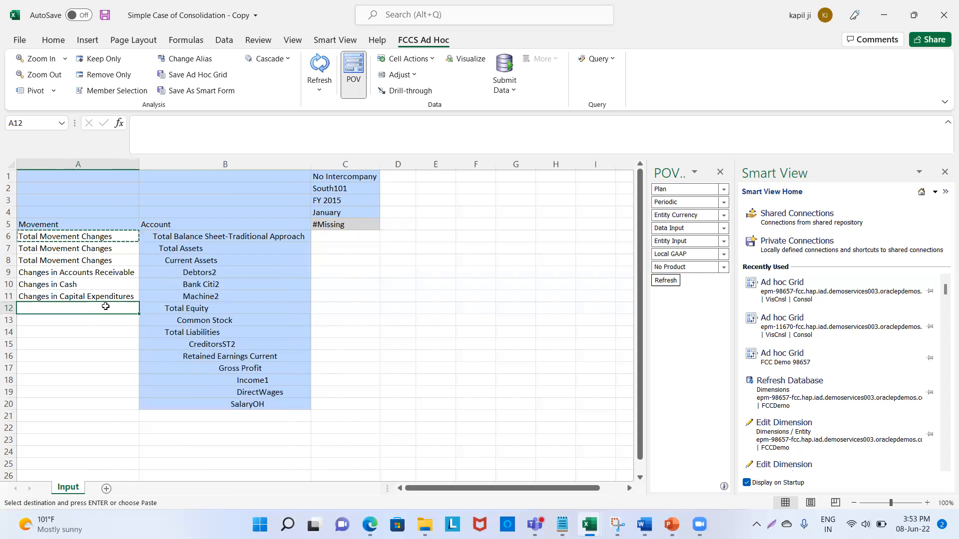
key(ctrl+v)
Enter Changes due to Issue of Stock as the movement for Common Stock in A13.
click(111, 318)
key(Escape)
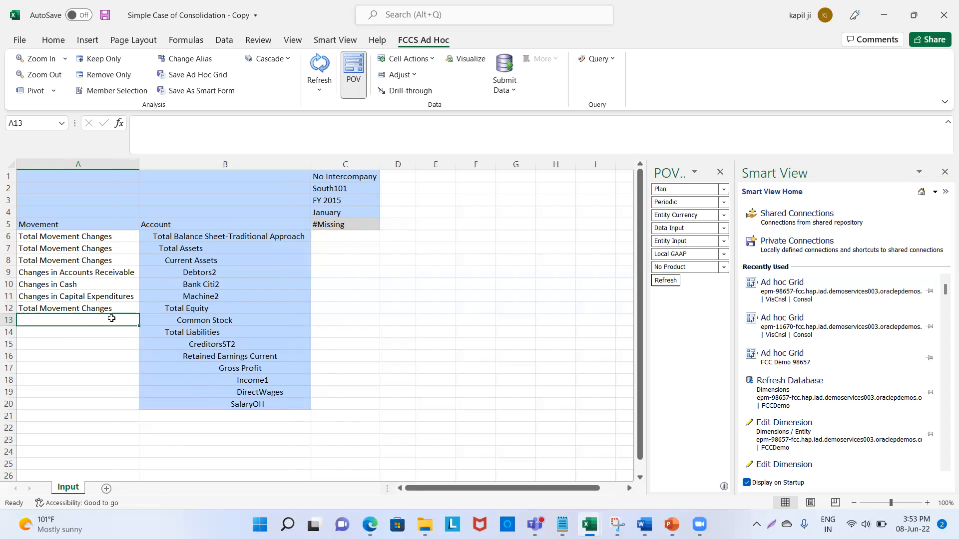
text(C)
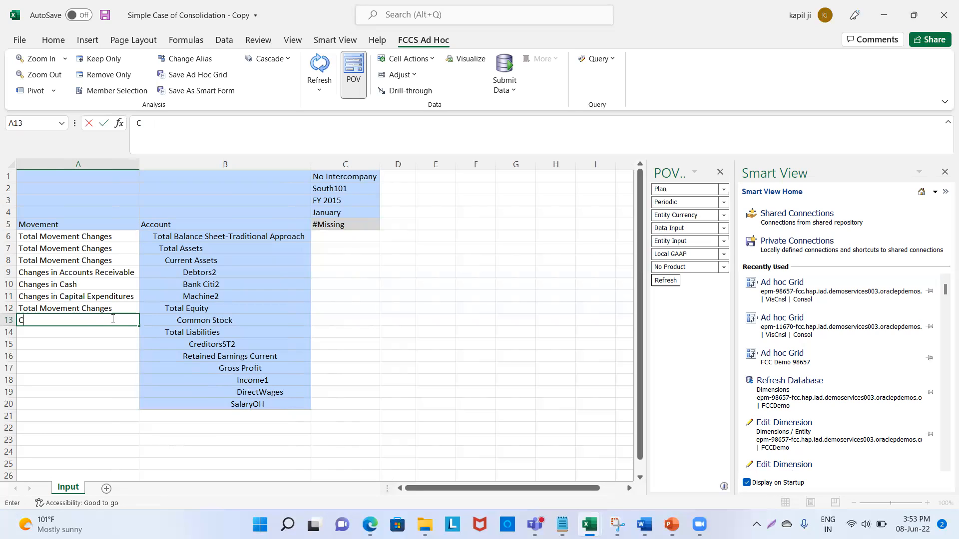
text(hanges due to Issue of Stock)
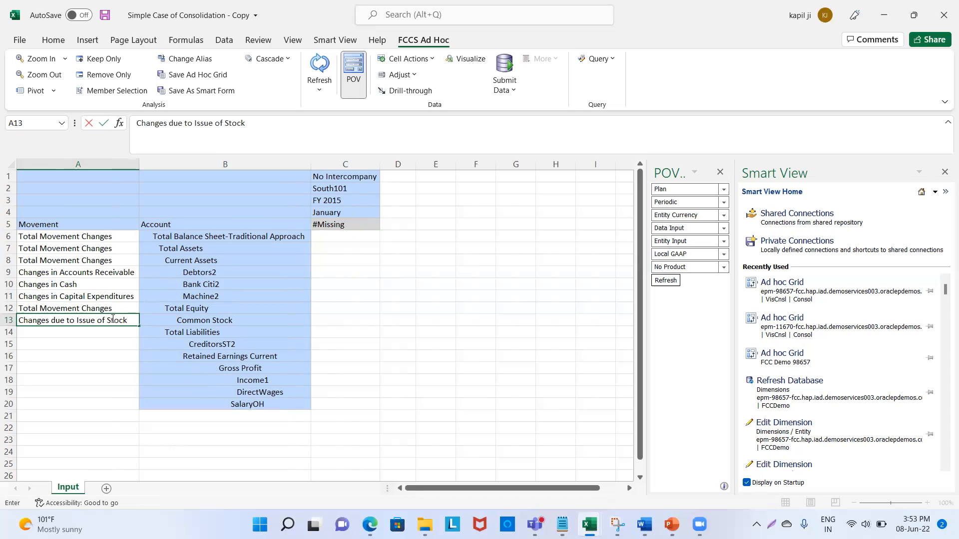
click(78, 353)
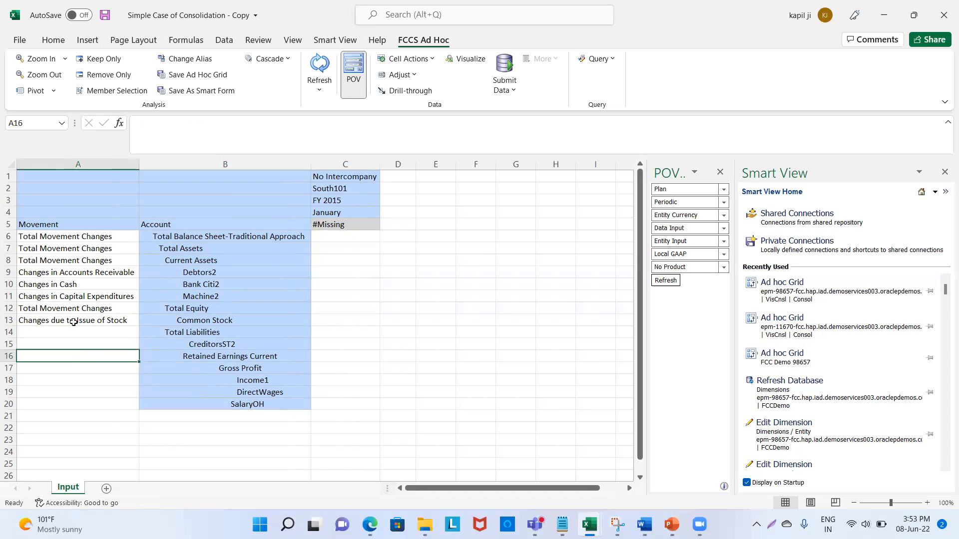
click(73, 297)
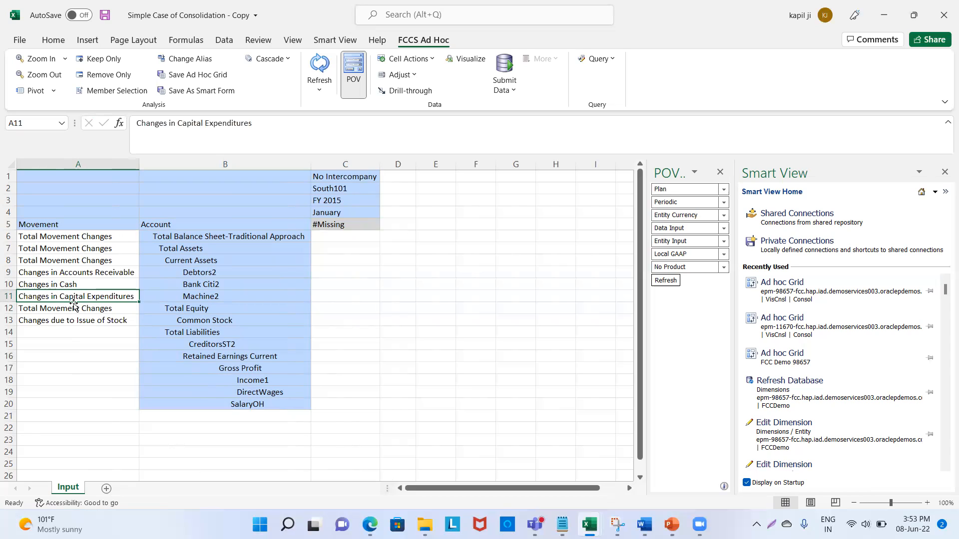
click(73, 306)
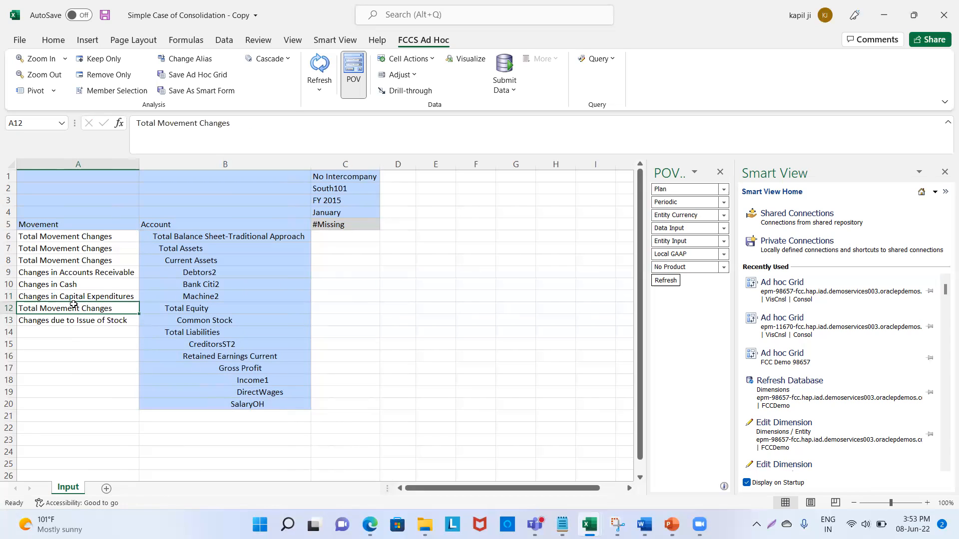
key(ctrl+c)
click(65, 332)
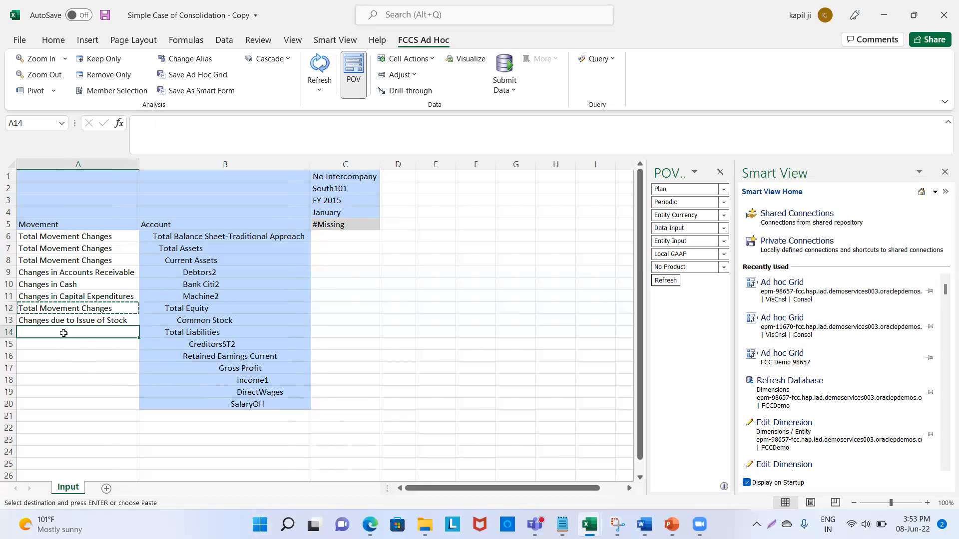
text(v)
key(Escape)
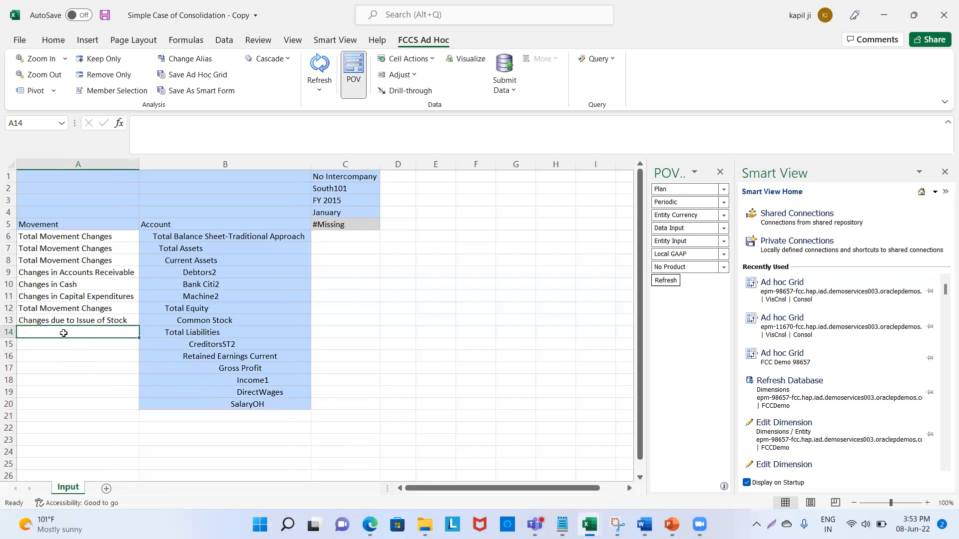
Copy the Total Movement Changes label from A12 into A14 for Total Liabilities.
key(Up)
key(Up)
key(ctrl+c)
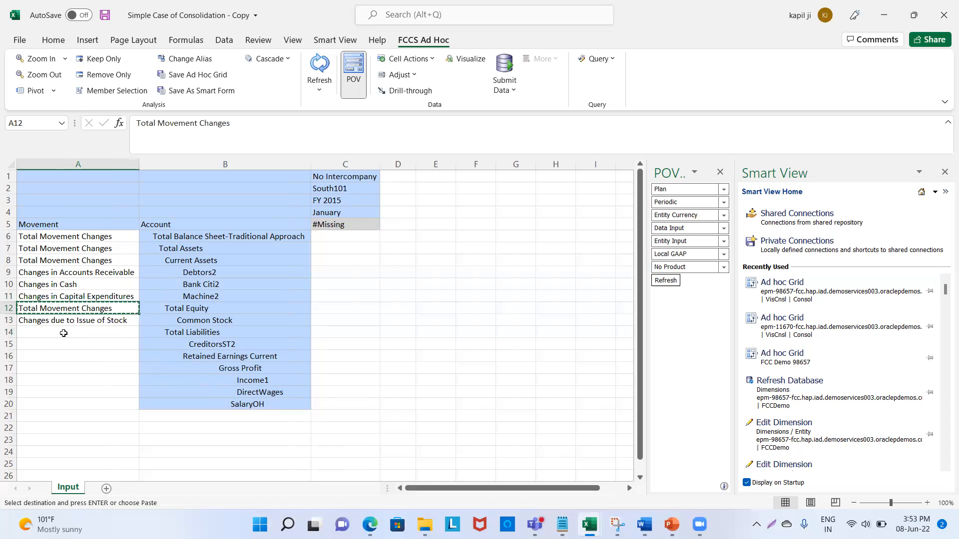
key(Down)
key(Down)
key(ctrl+v)
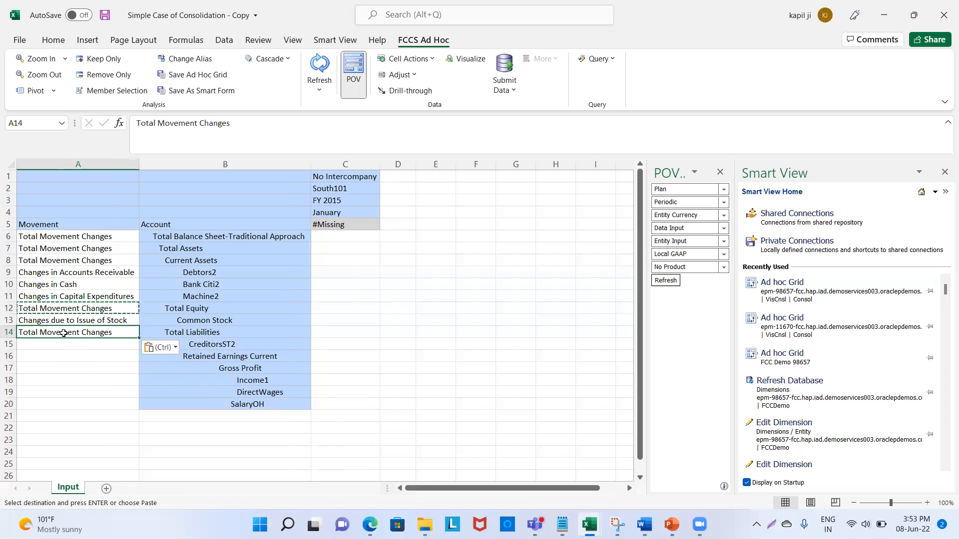
Enter Changes in Accounts Payable as the movement for CreditorsST2 in A15.
click(50, 344)
key(Escape)
key(Escape)
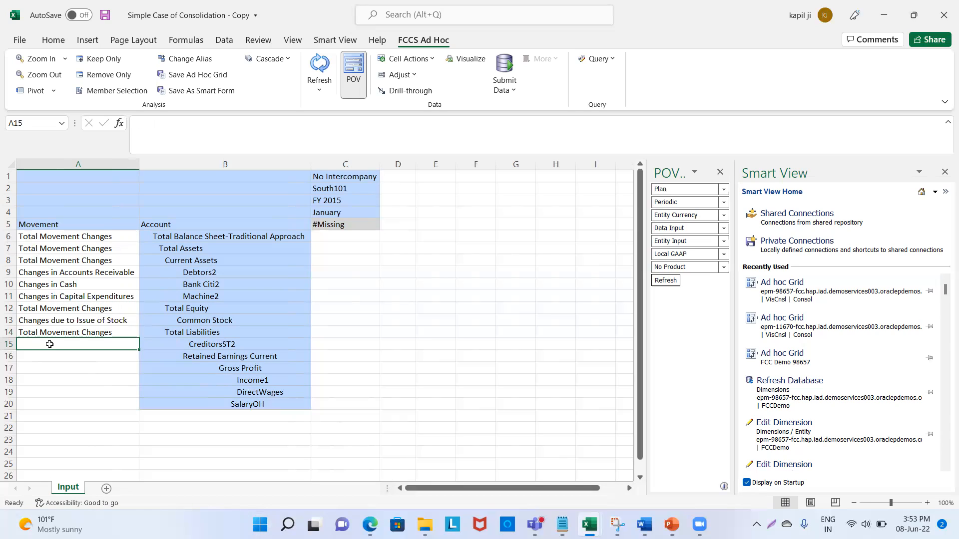
text(Changes in)
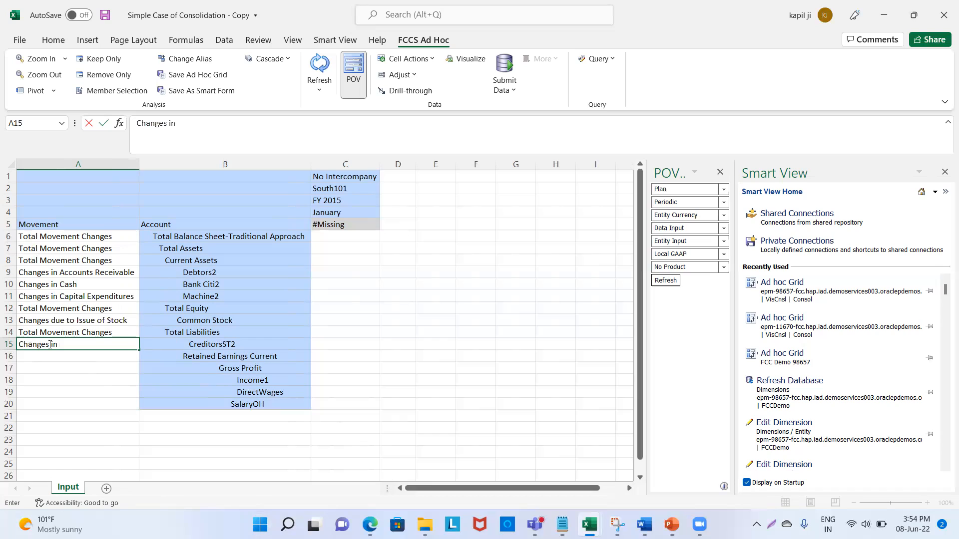
text( Accounts Payable)
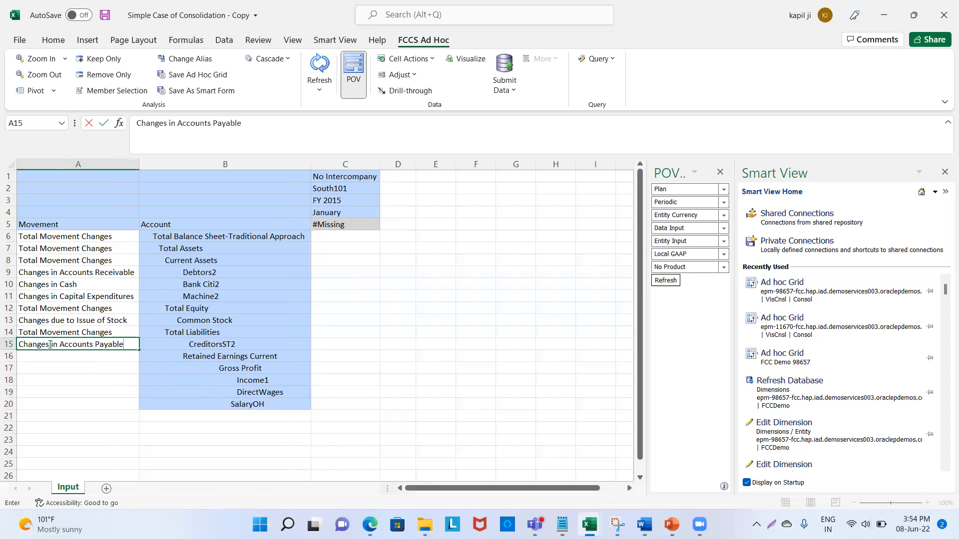
key(Return)
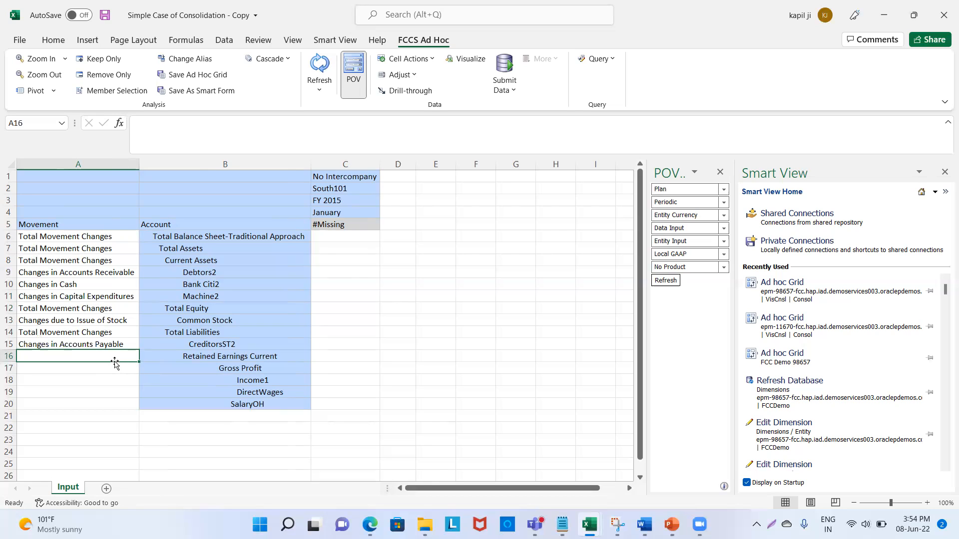
Enter Changes in Net Income in A16 for Retained Earnings Current and repeat it in A17 for Gross Profit.
text(Ch)
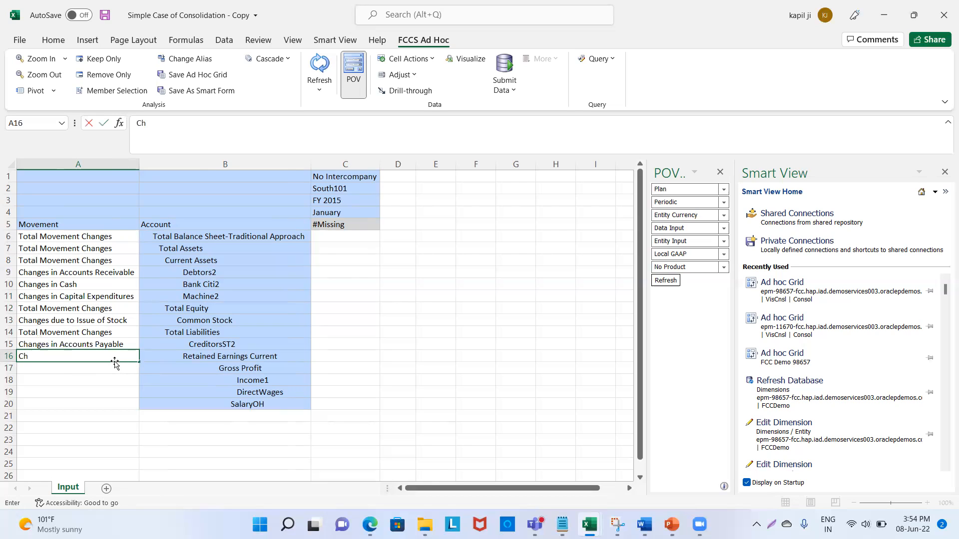
text(anges in Net Income)
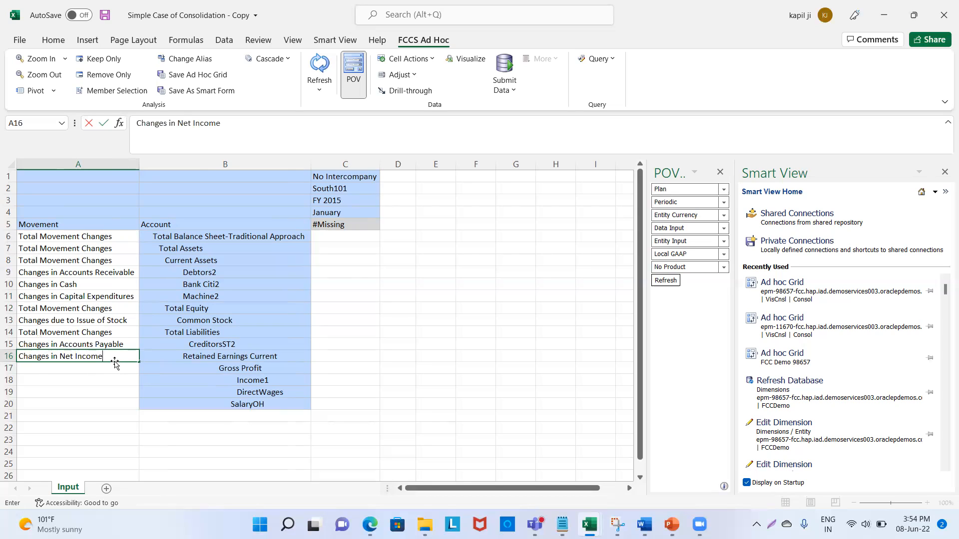
key(Return)
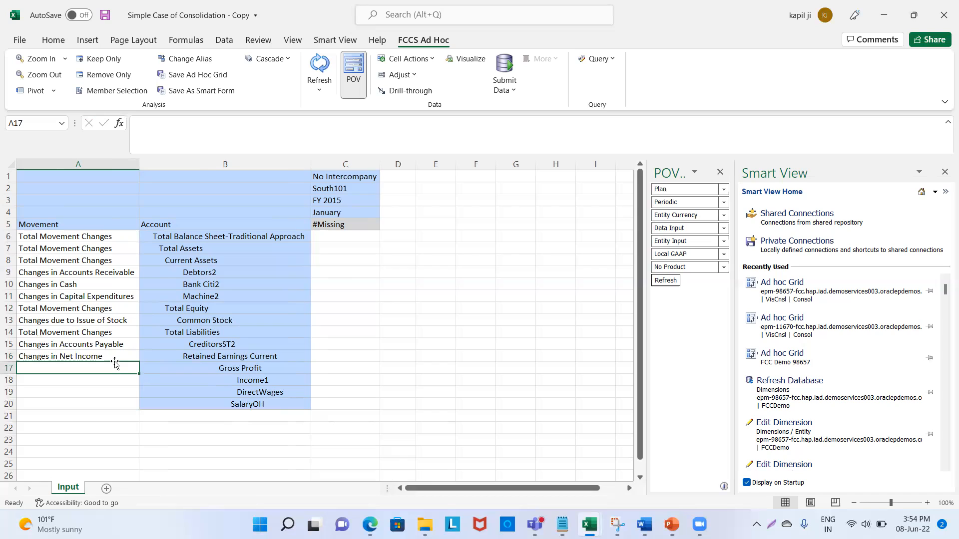
key(ctrl+d)
key(Down)
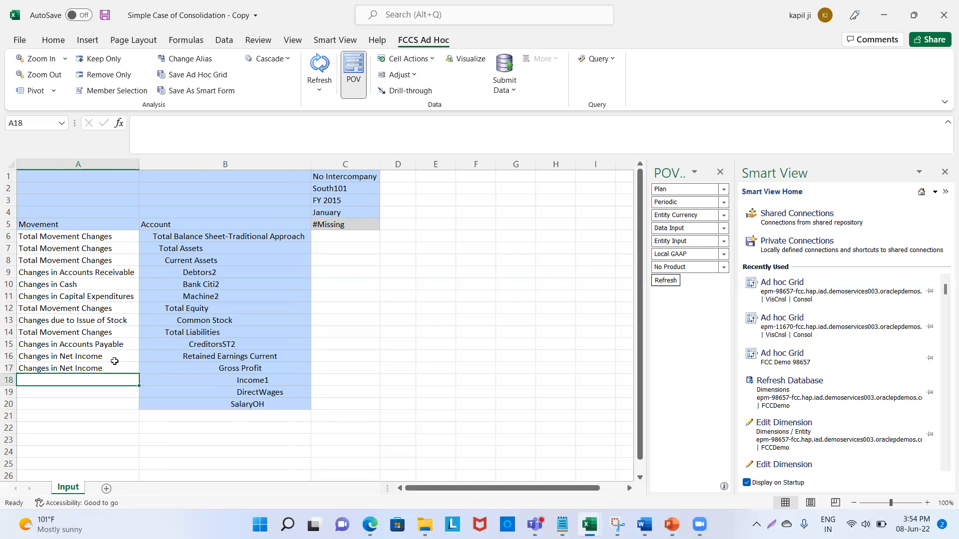
Fill Changes in Net Income down into A18:A20 for Income1, DirectWages and SalaryOH, and refresh the grid.
click(114, 361)
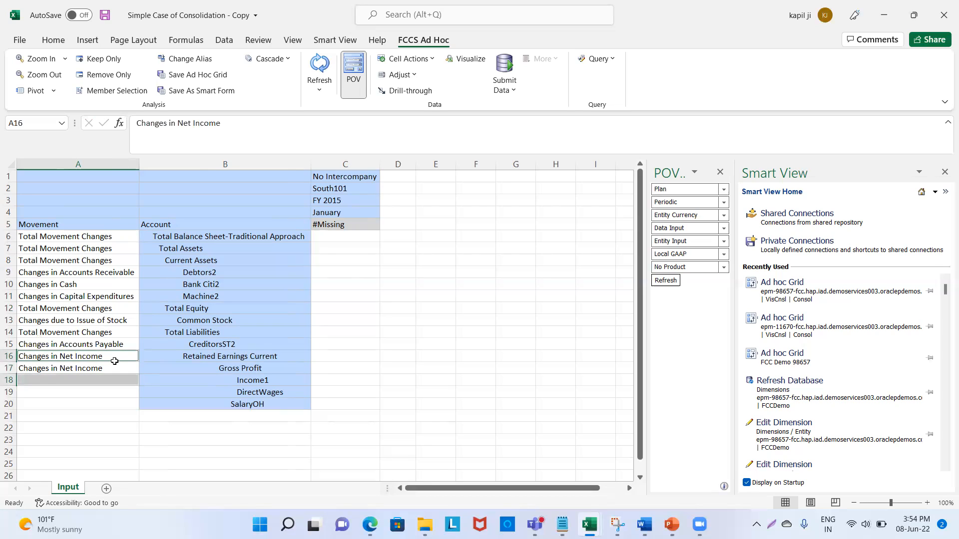
key(Down)
key(Down)
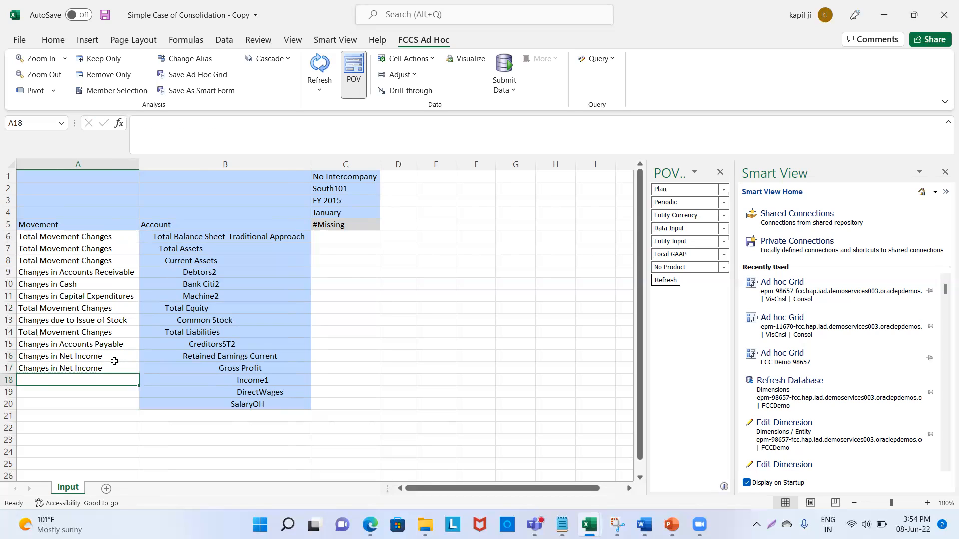
key(ctrl+d)
key(Down)
key(ctrl+d)
key(Down)
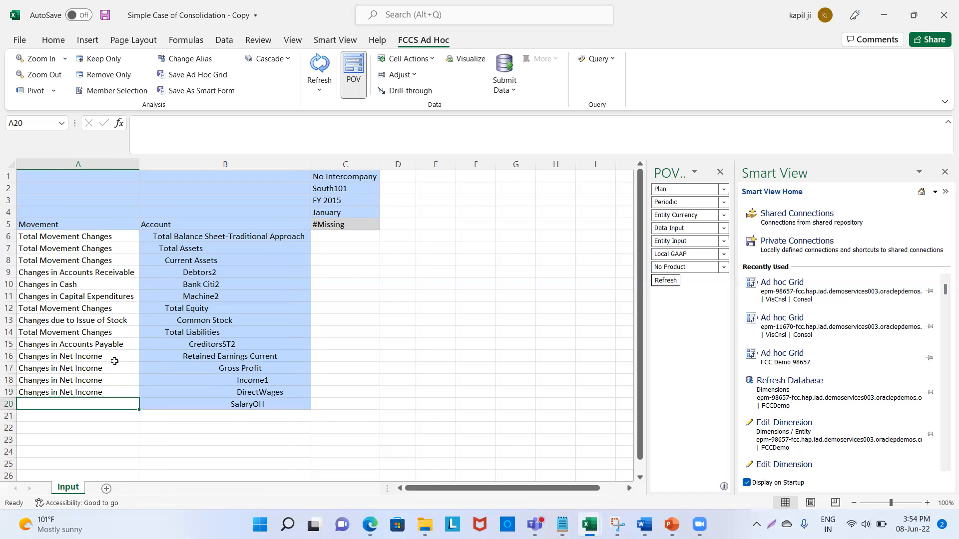
key(ctrl+d)
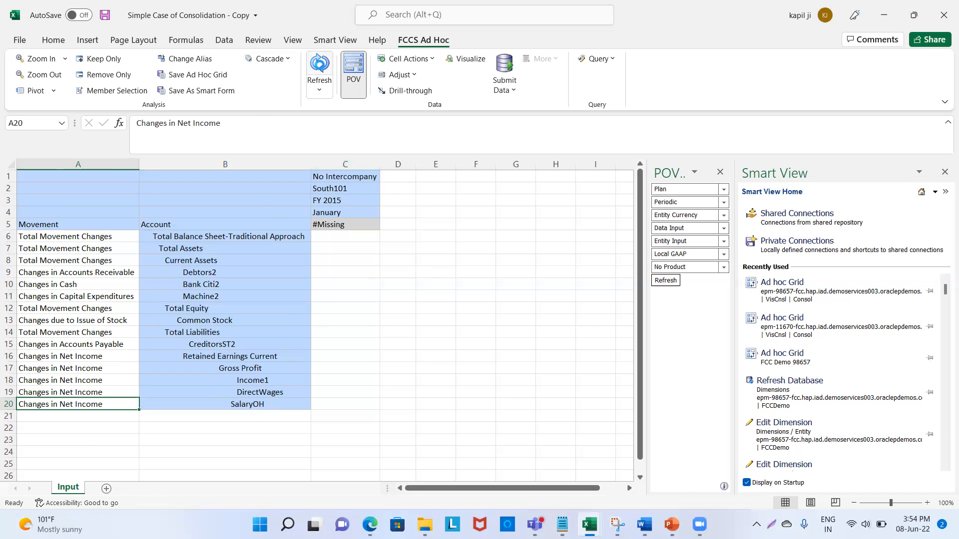
click(320, 65)
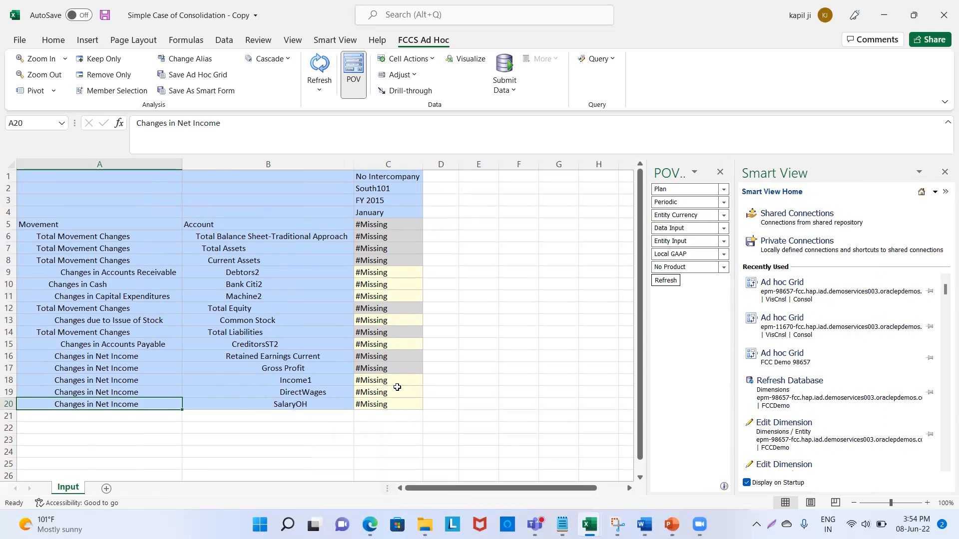
Copy the South101 column C1:C20 into column D and widen column D to fit its contents.
click(373, 191)
drag(375, 177, 380, 400)
key(ctrl+c)
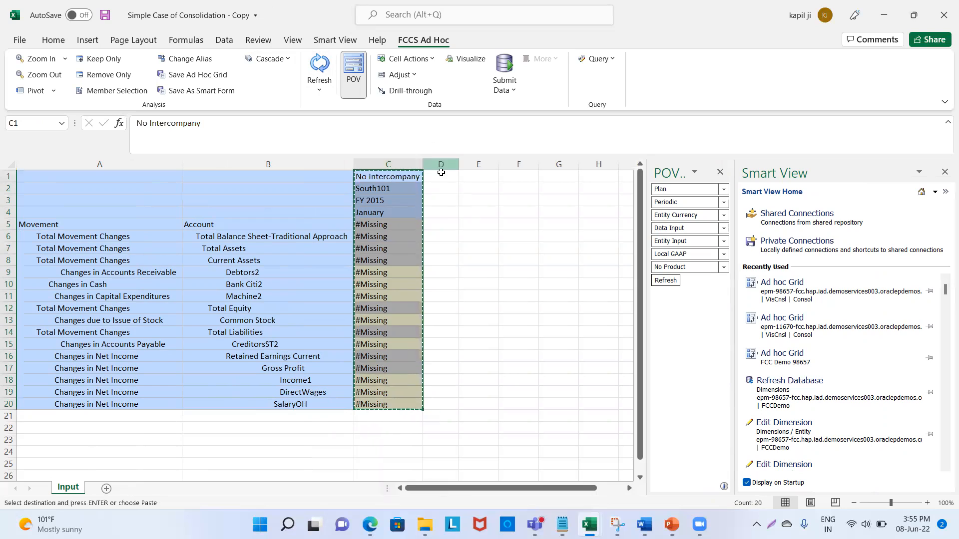
click(441, 172)
key(ctrl+v)
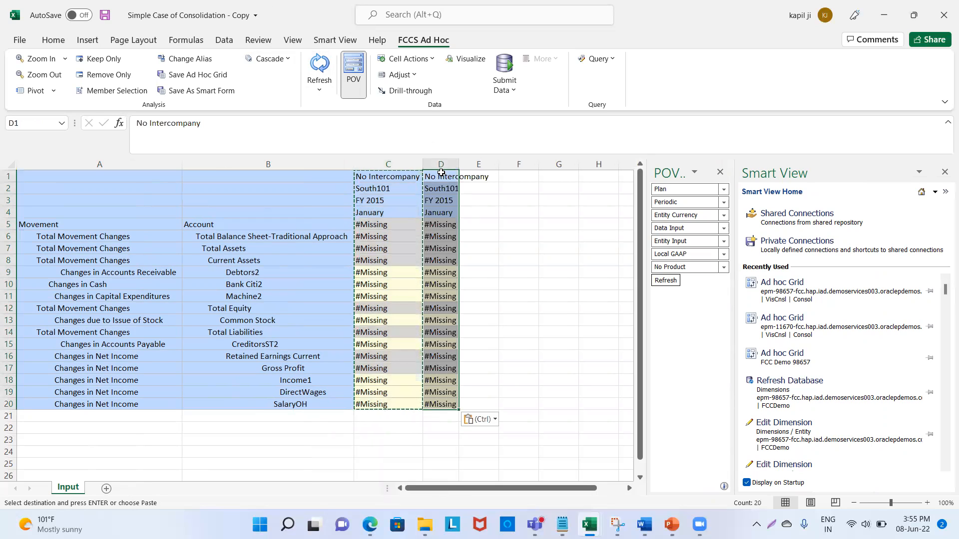
double_click(459, 164)
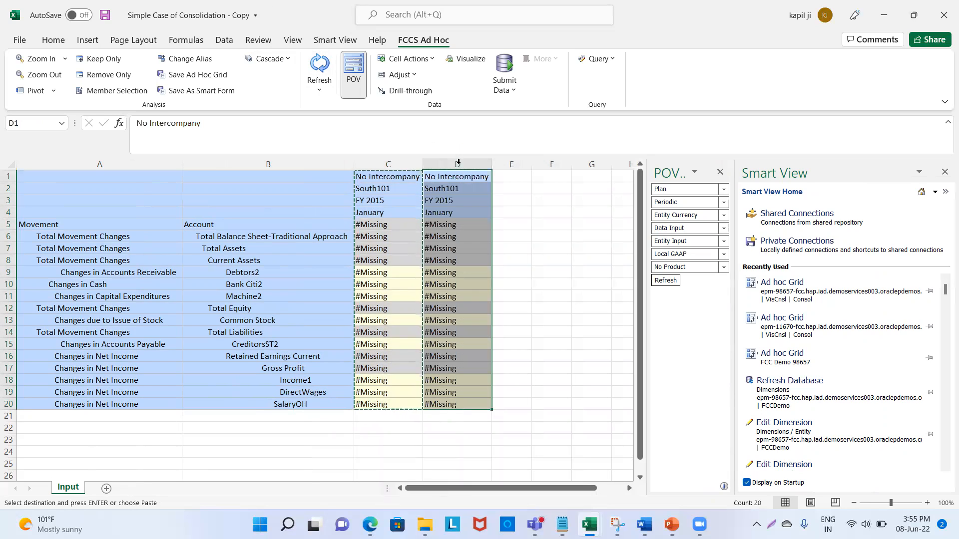
click(301, 188)
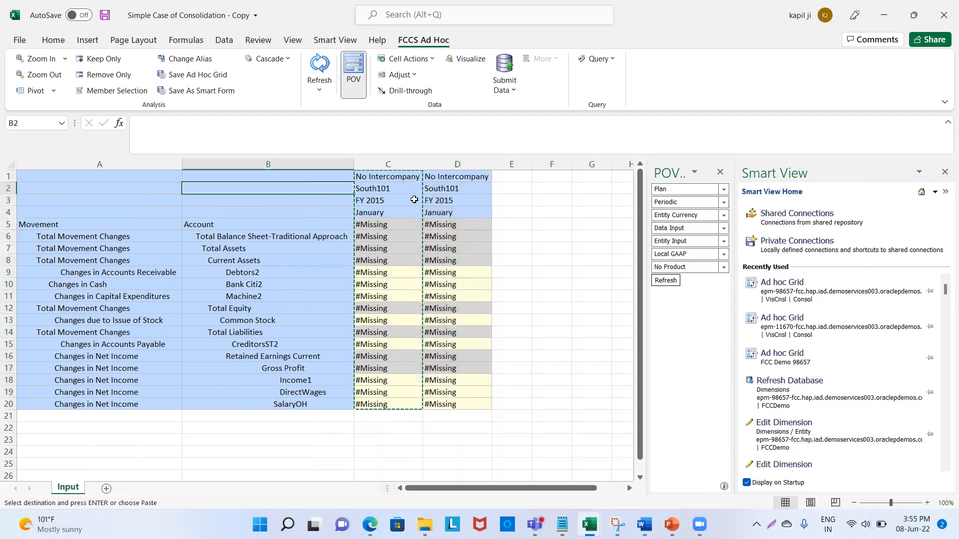
key(Escape)
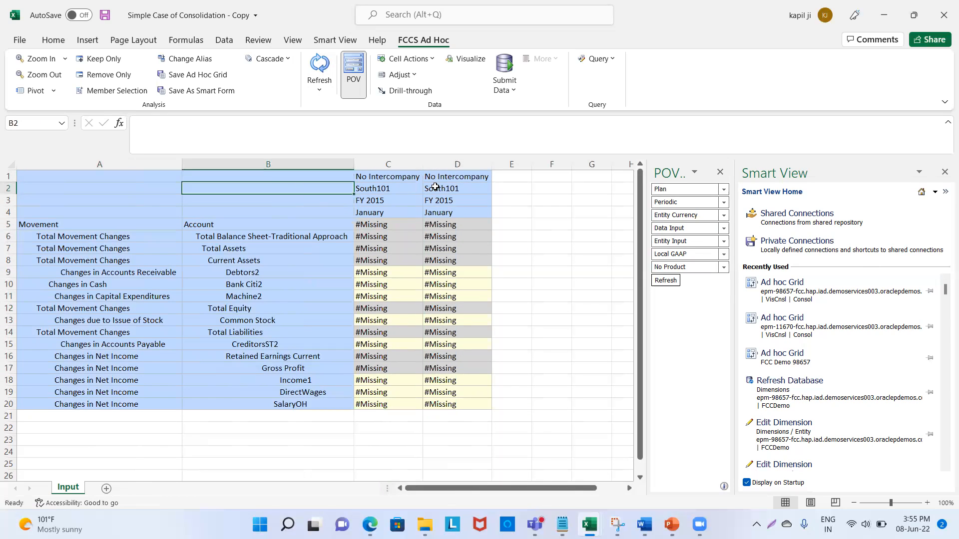
Change the entity member in D2 to South102.
click(435, 186)
click(198, 128)
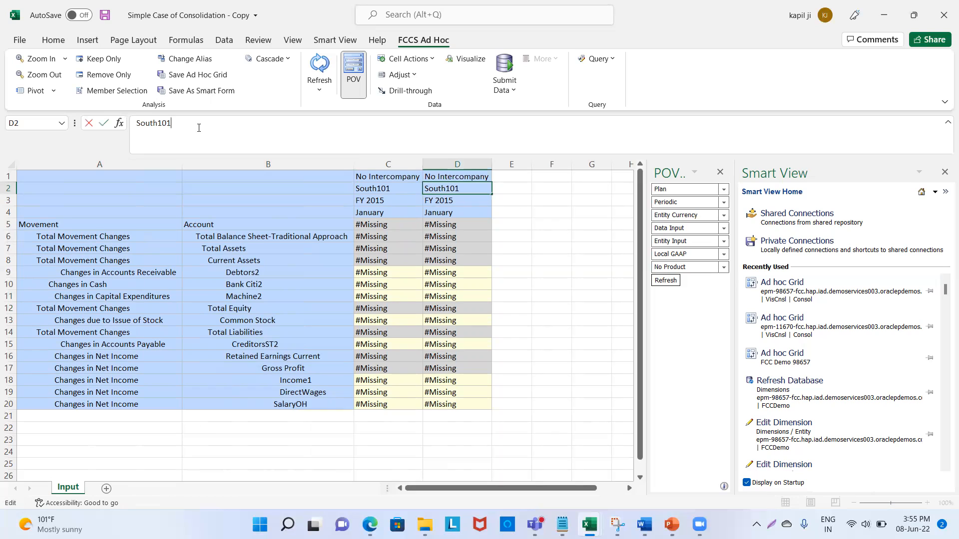
text(2)
key(Return)
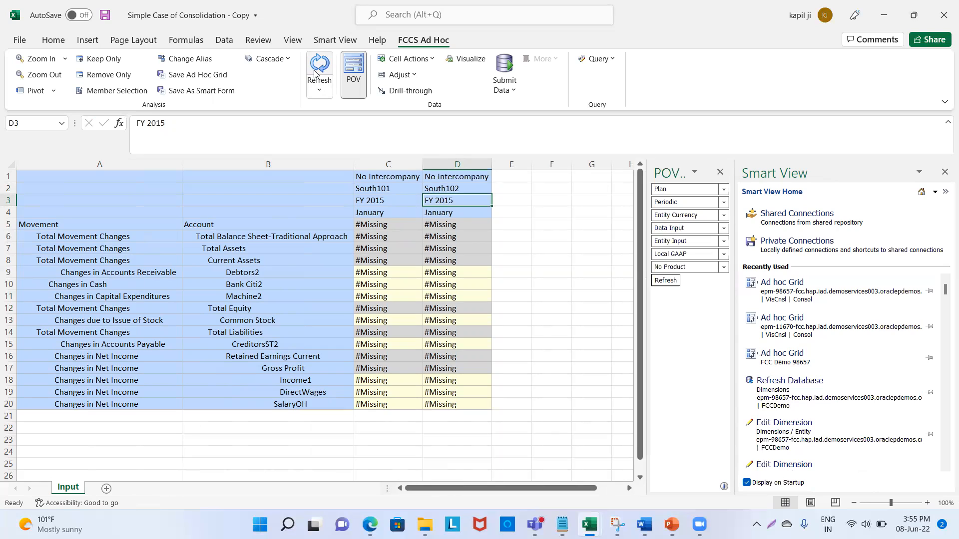
Enter the South101 asset amounts: 175000 for Debtors2, 150000 for Bank Citi2 and 280000 for Machine2.
click(371, 273)
text(175000)
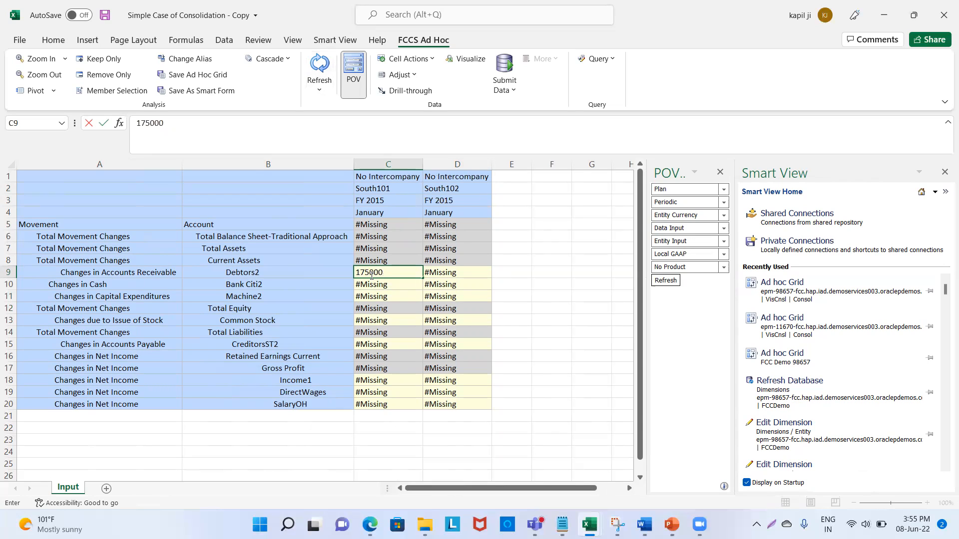
key(Return)
text(150000)
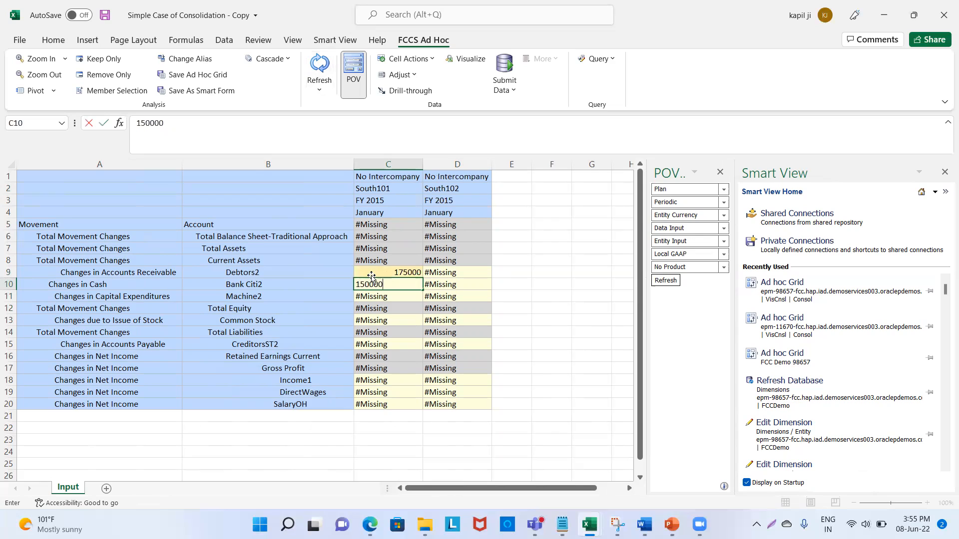
key(Return)
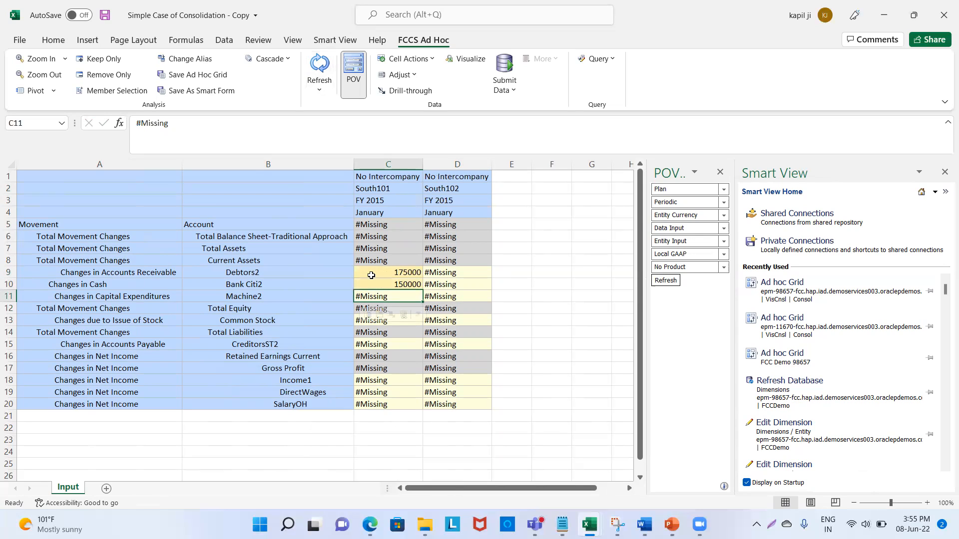
text(280)
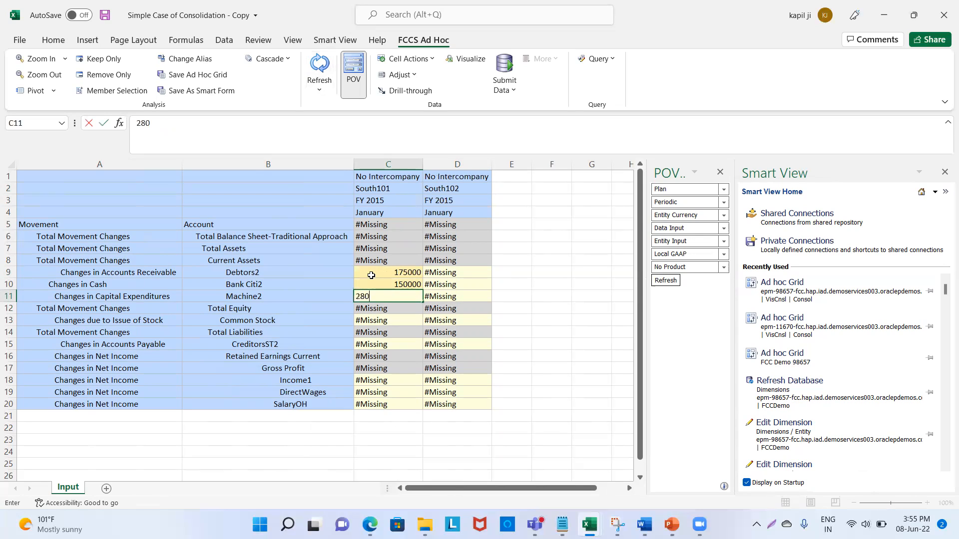
text(000)
key(Return)
Enter 300000 for Common Stock and 285000 for CreditorsST2 under South101.
key(Return)
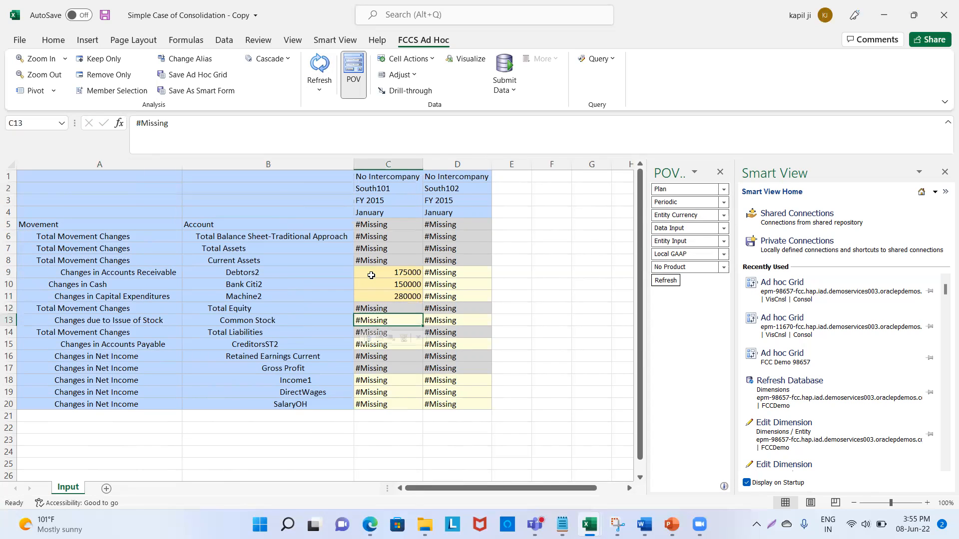
text(300000)
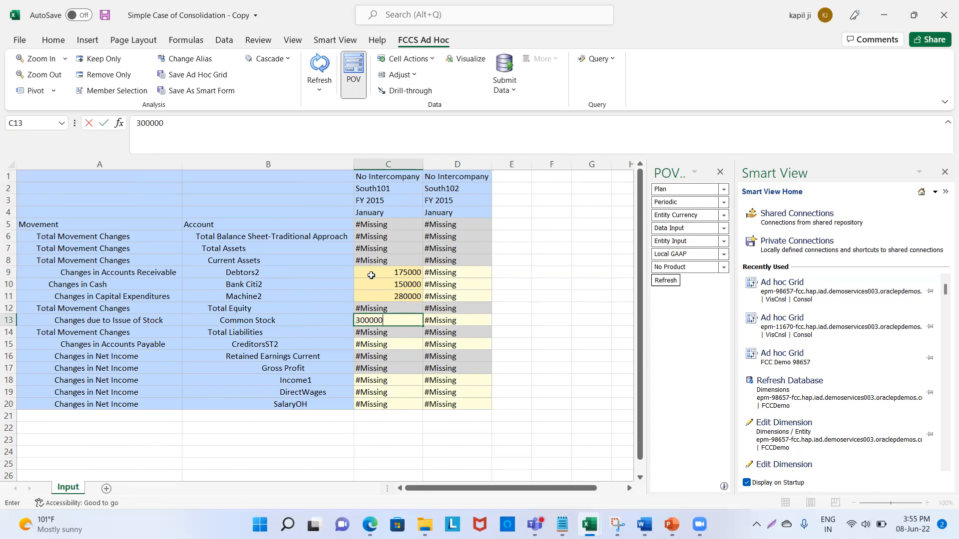
key(Return)
text(2)
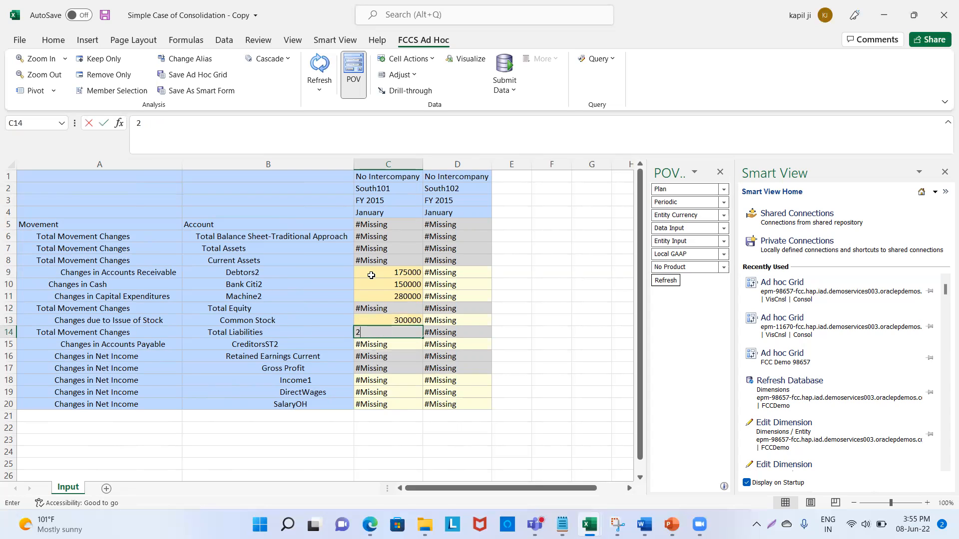
key(Escape)
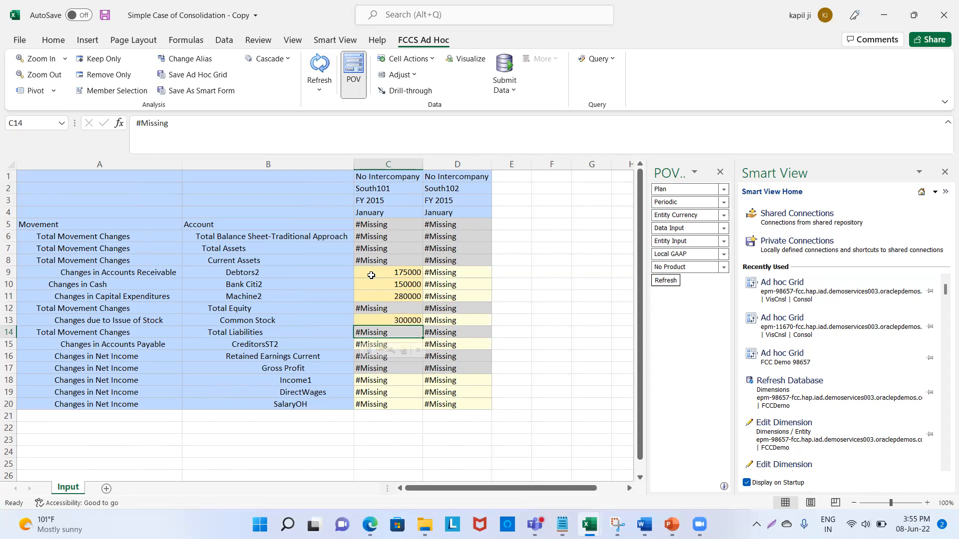
key(Down)
text(285000)
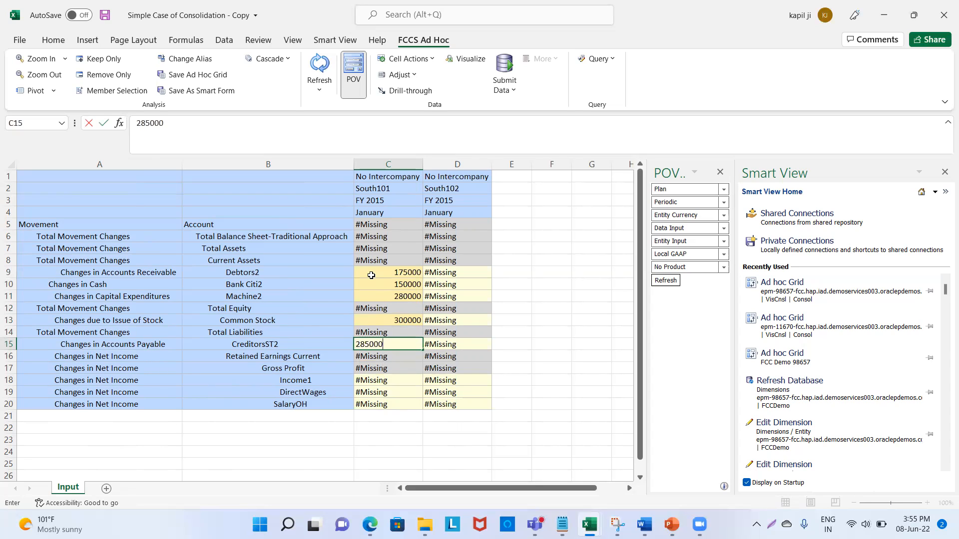
key(Return)
Enter the South101 profit amounts: 50000 for Income1, 18000 for DirectWages and 12000 for SalaryOH.
key(Down)
key(Down)
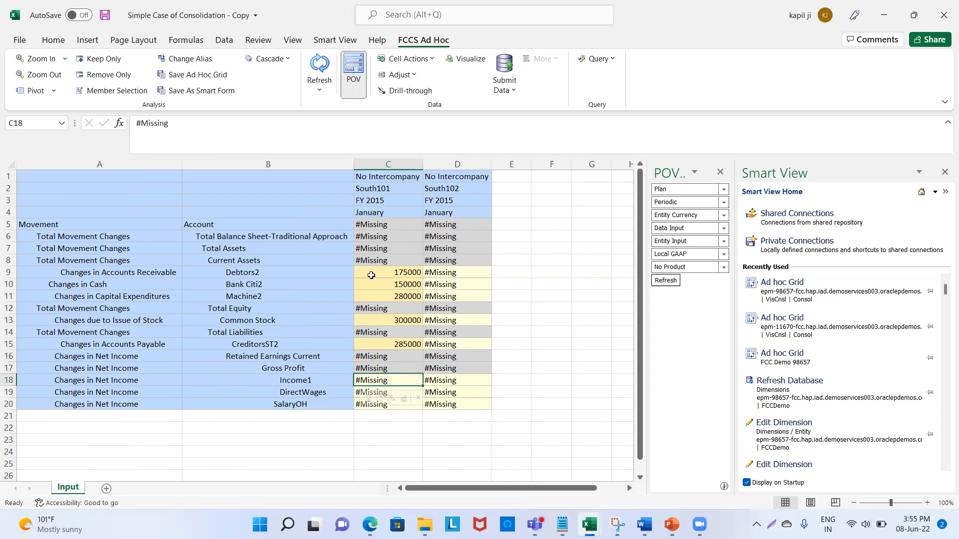
text(50000)
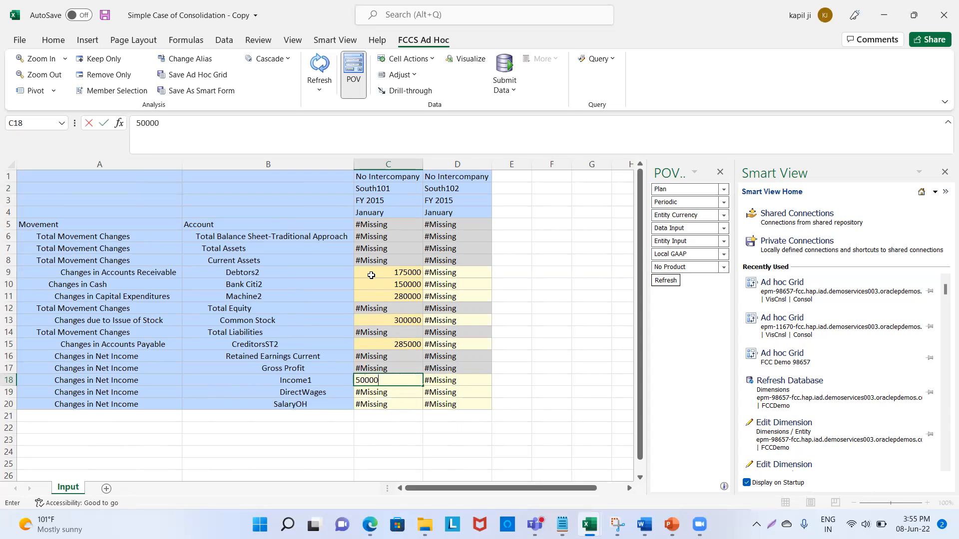
key(Return)
text(180000)
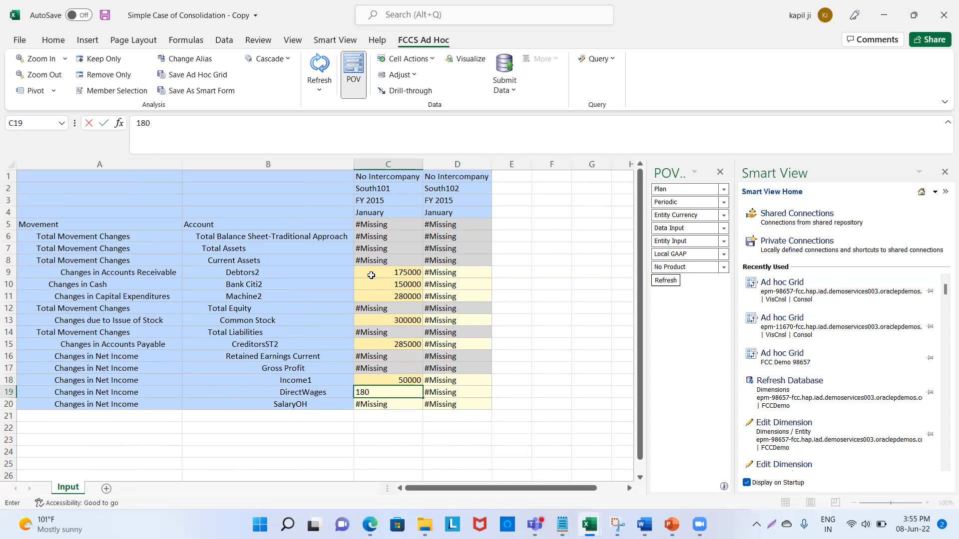
key(BackSpace)
key(Return)
text(12000)
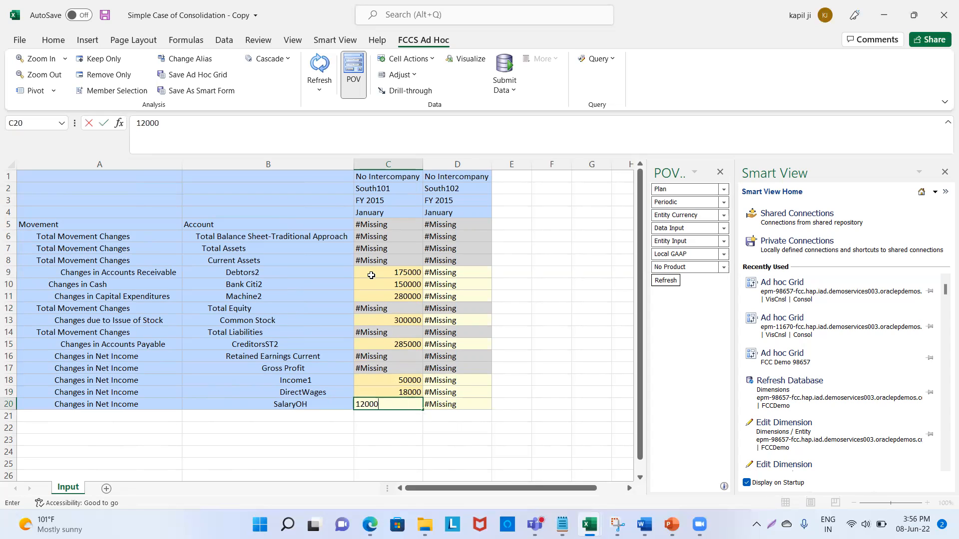
key(Return)
Enter the South102 asset amounts: 90000 for Debtors2, 130000 for Bank Citi2 and 55000 for Machine2.
key(Up)
key(Up)
key(Up)
key(Up)
key(Up)
key(Up)
key(Up)
key(Up)
key(Up)
key(Up)
key(Up)
key(Up)
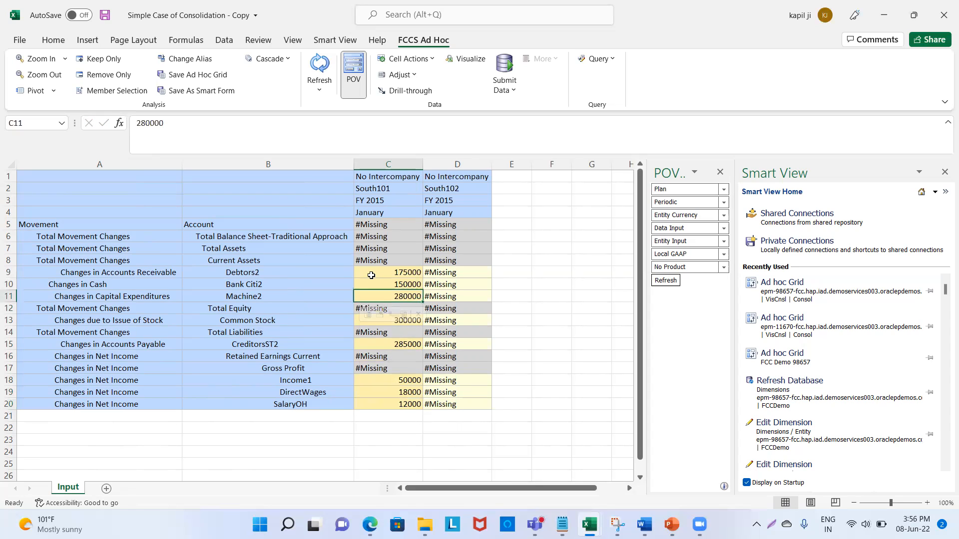
key(Right)
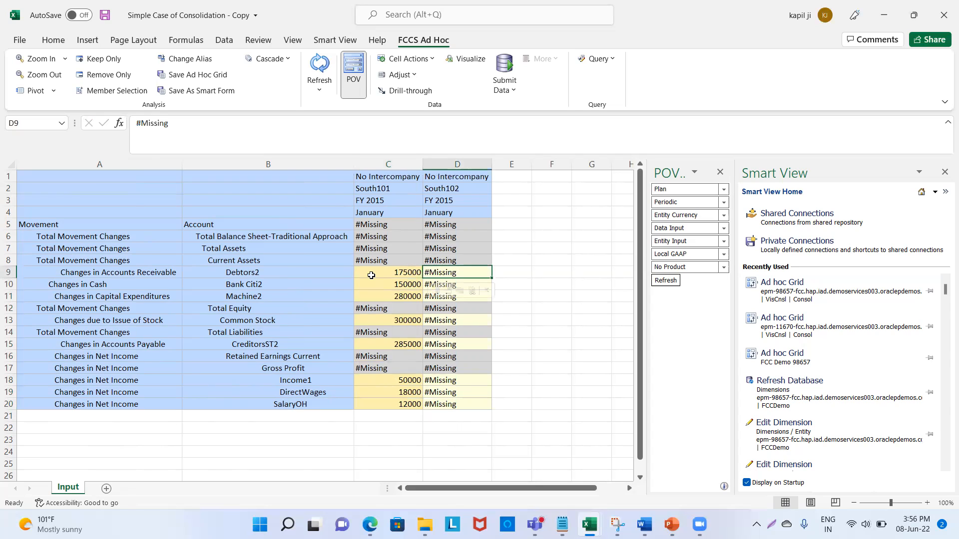
text(90000)
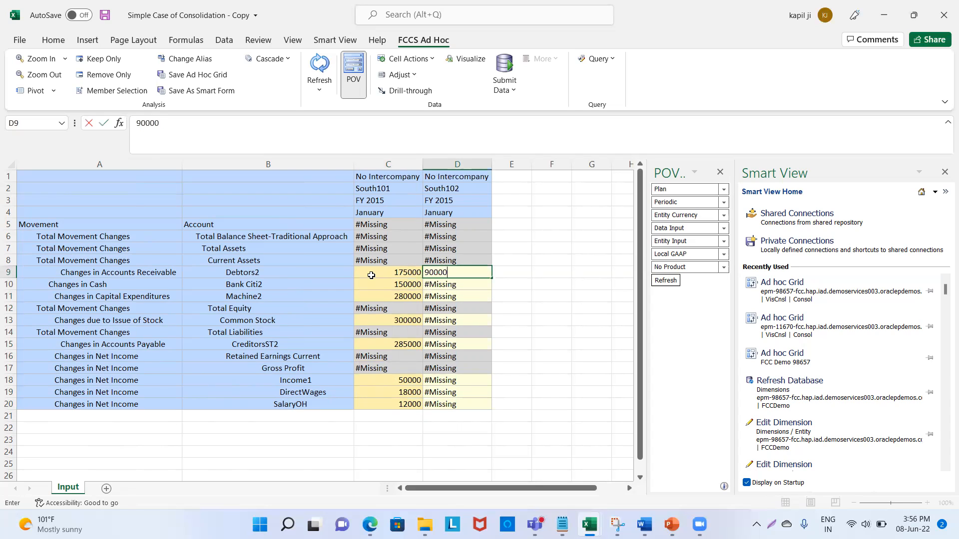
key(Return)
text(130000)
key(Return)
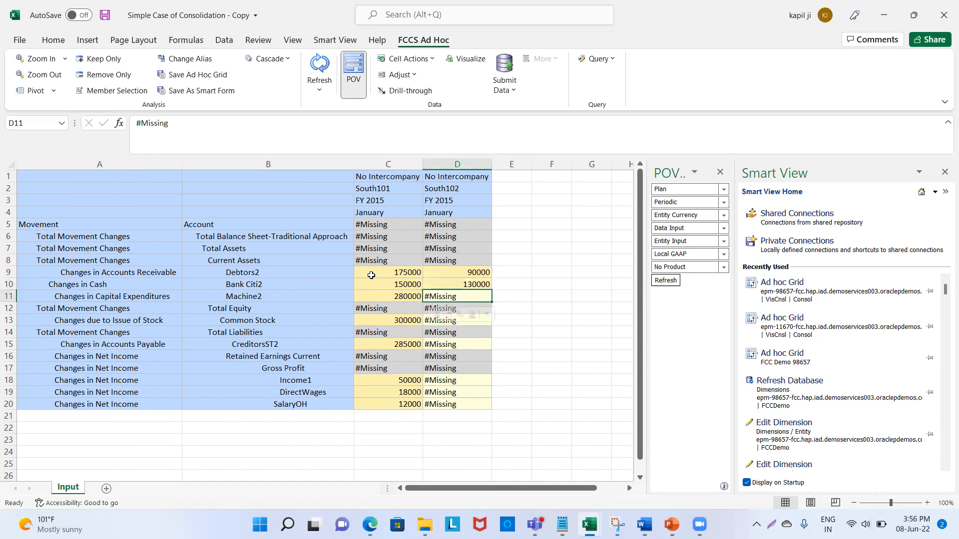
text(55000)
key(Return)
Enter 150000 for Common Stock and 120000 for CreditorsST2 under South102.
key(Return)
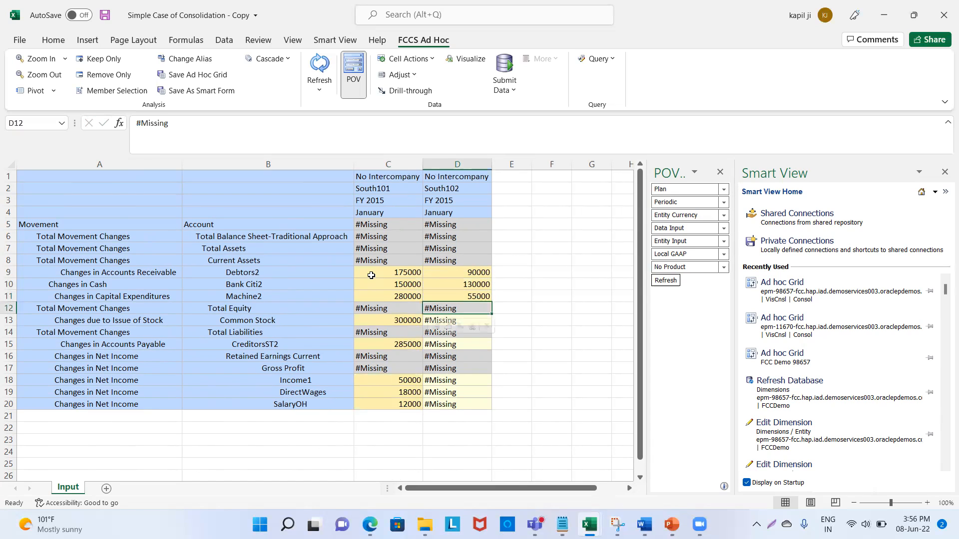
text(150000)
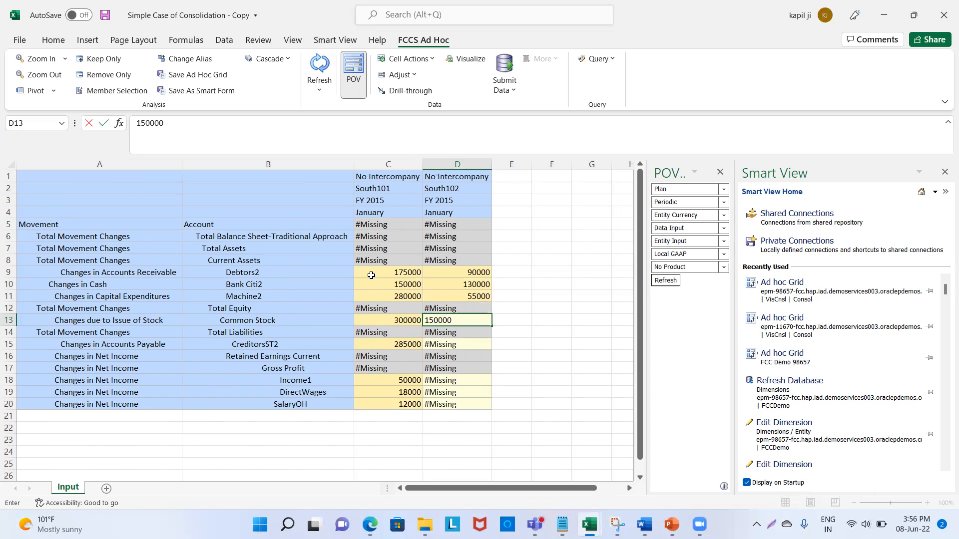
key(Return)
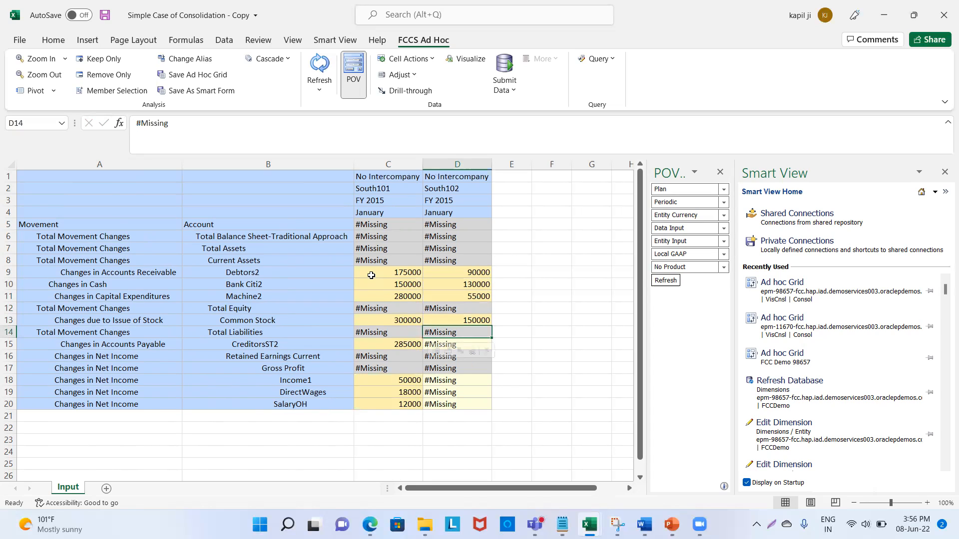
key(Return)
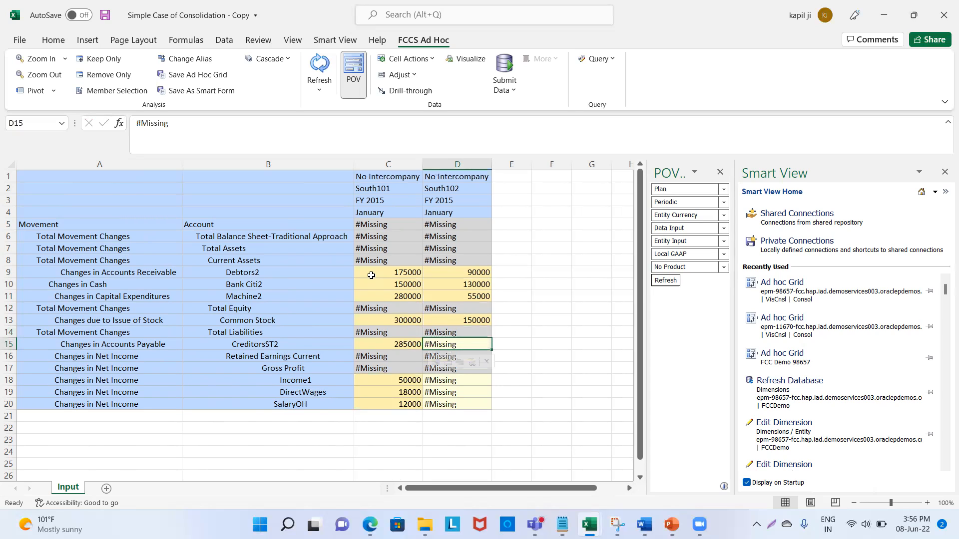
text(120000)
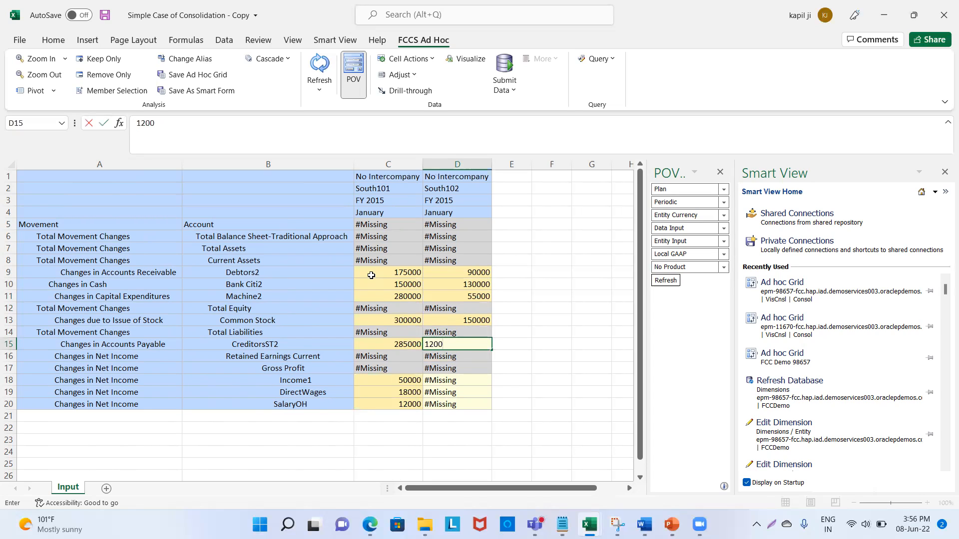
key(Return)
Enter 35000 for Income1, 17000 for DirectWages and 13000 for SalaryOH under South102, and submit the grid's data.
key(Return)
key(Return)
text(35000)
key(Return)
text(17000)
key(Return)
text(13000)
key(Return)
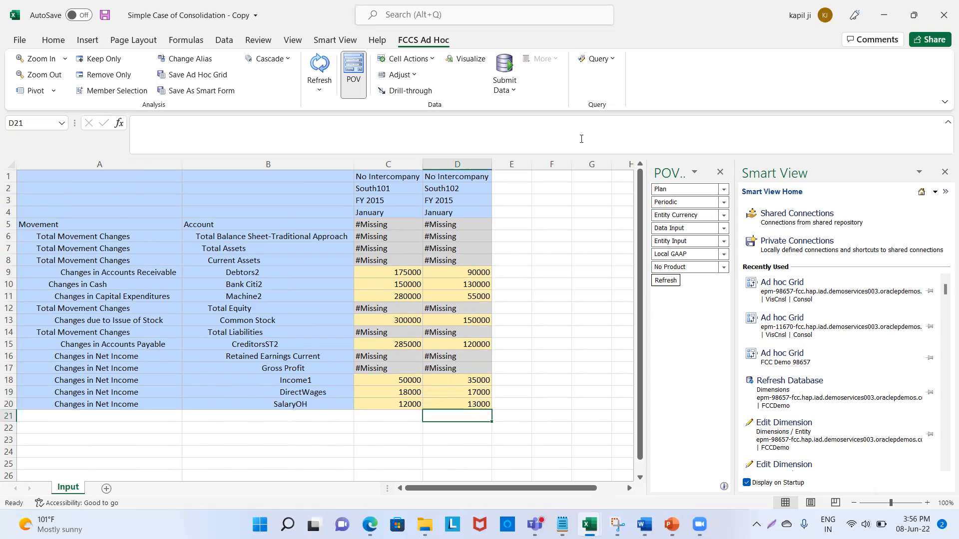
click(510, 64)
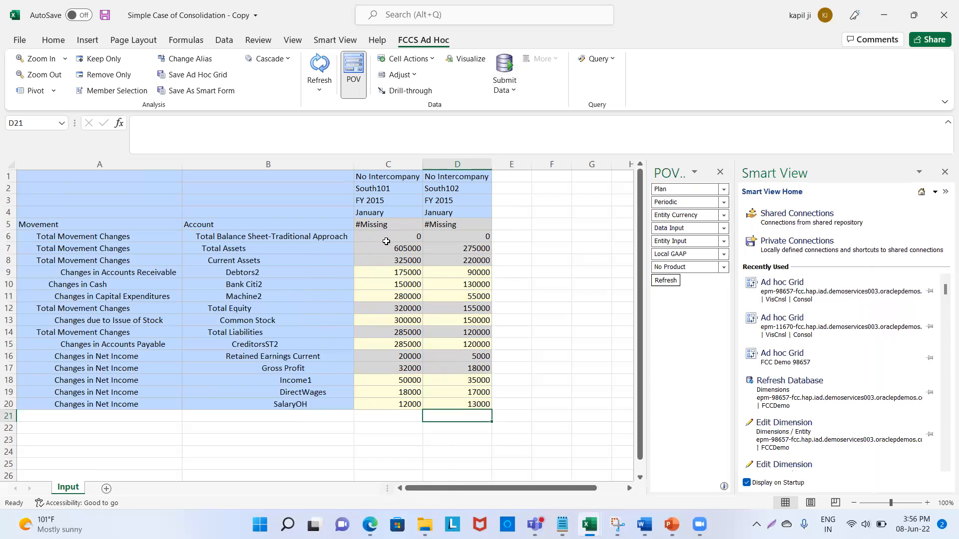
click(387, 240)
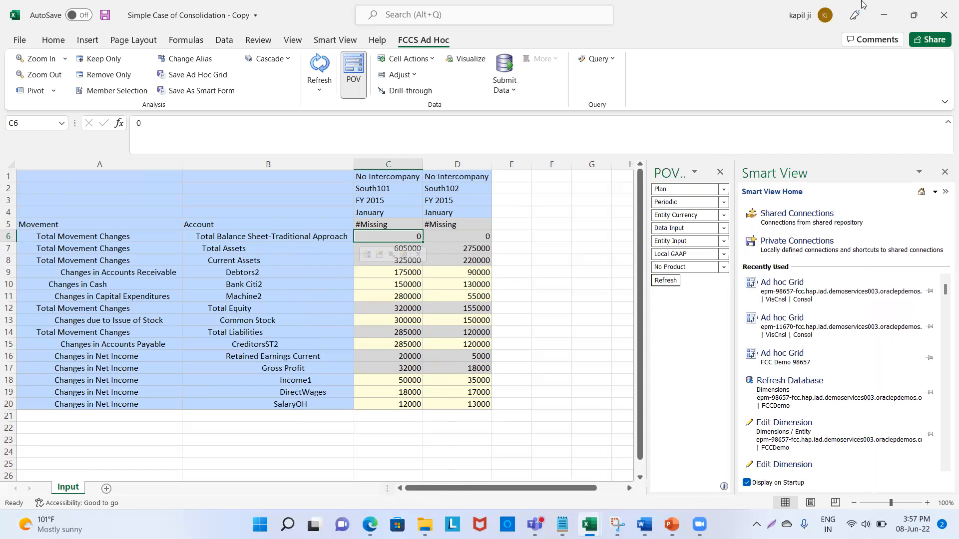
Enter the movement member "Acquisition of Companies and Business- Input" in A22 and widen column A to fit it.
click(149, 443)
click(142, 428)
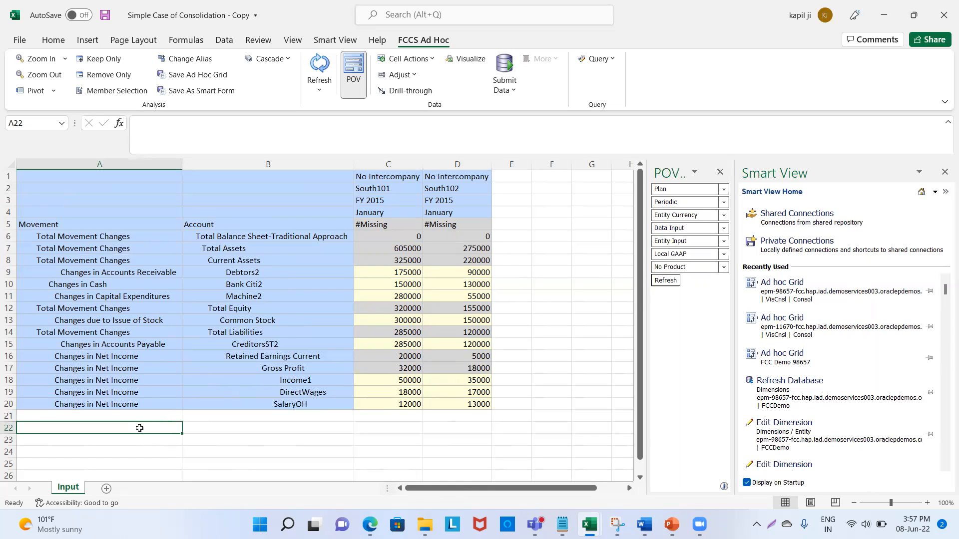
text(Ac)
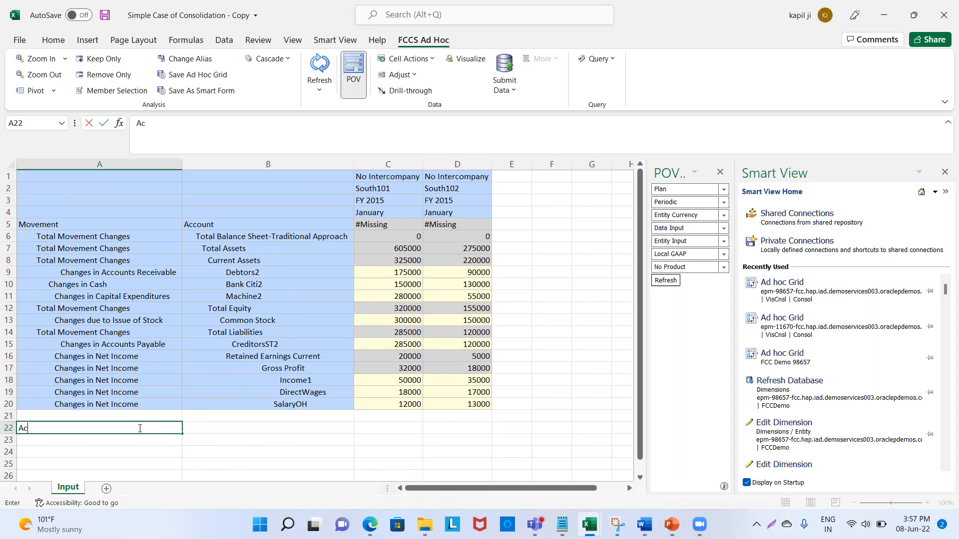
text(quisition of Companies)
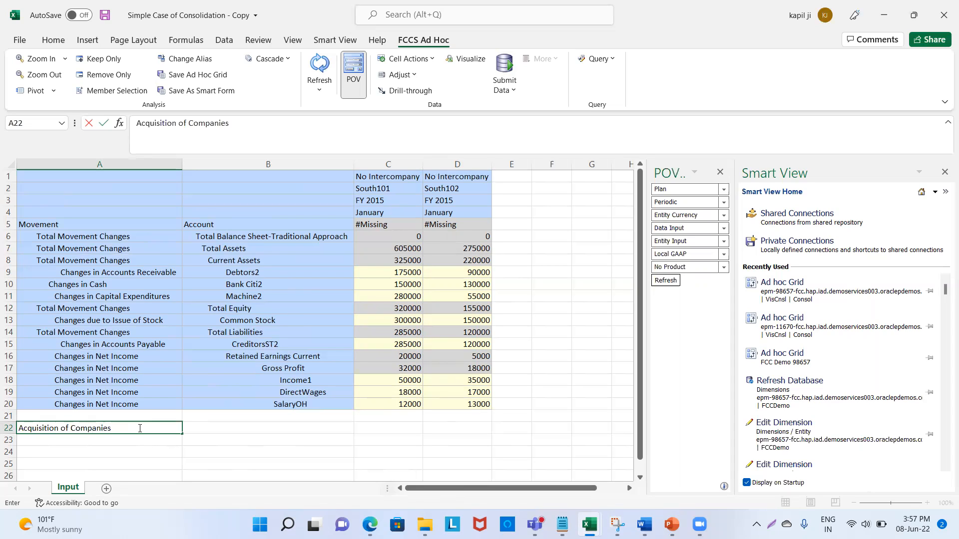
text( and Business- Input)
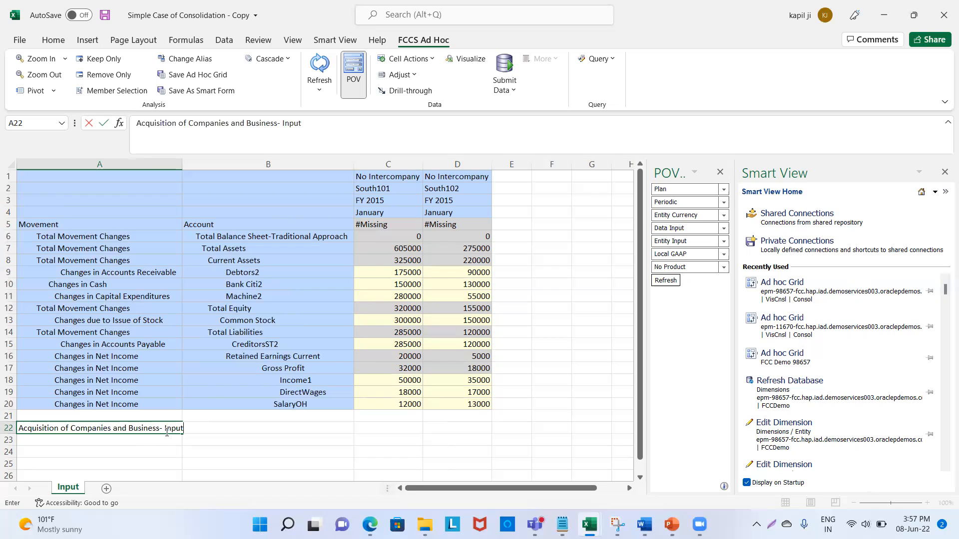
key(F2)
click(177, 165)
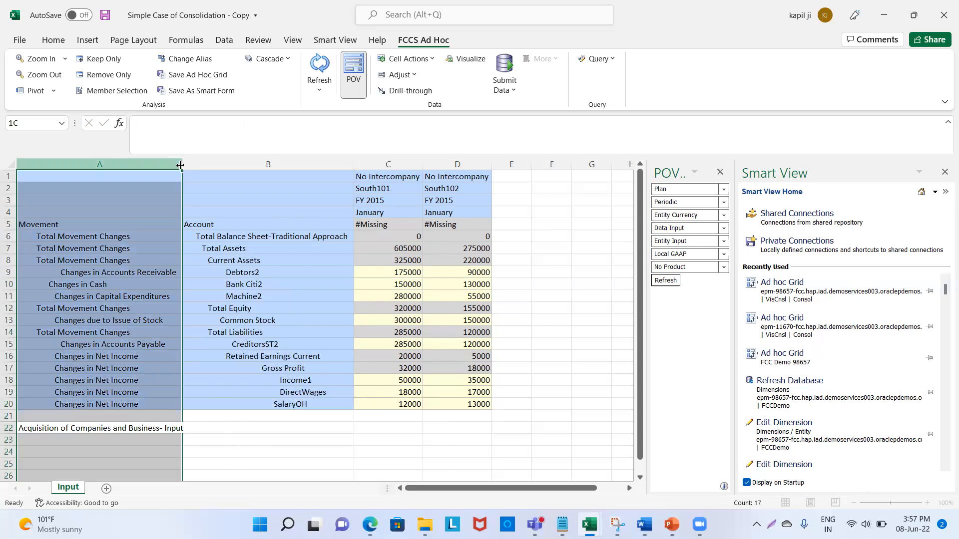
double_click(180, 165)
click(257, 436)
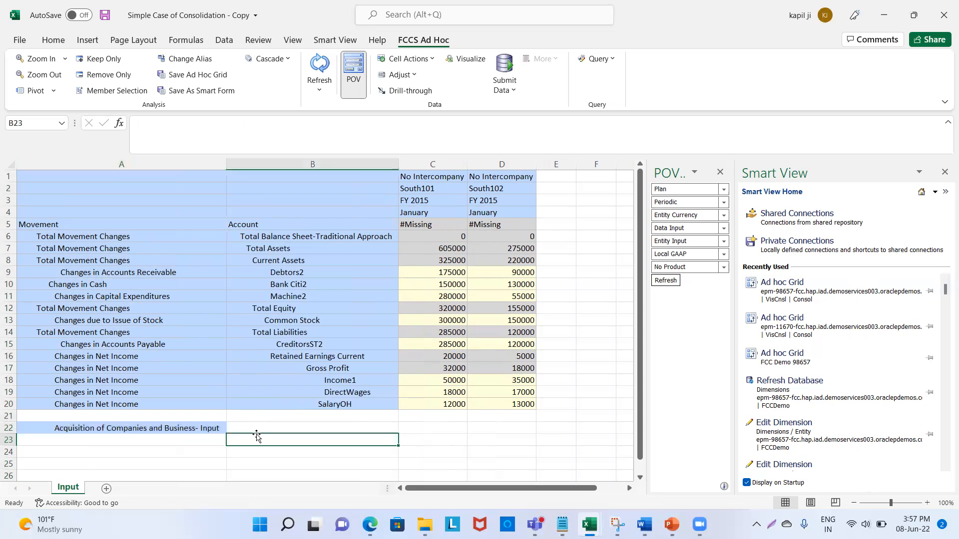
Enter the account Investment in Sub in B22 and compare the row with the Data Consolidation Sheet 80 workbook.
click(238, 430)
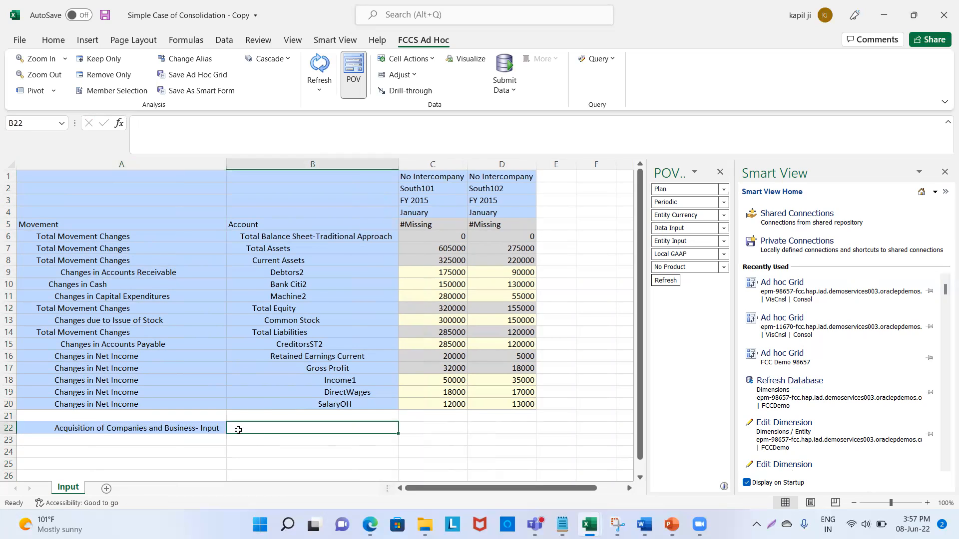
text(I)
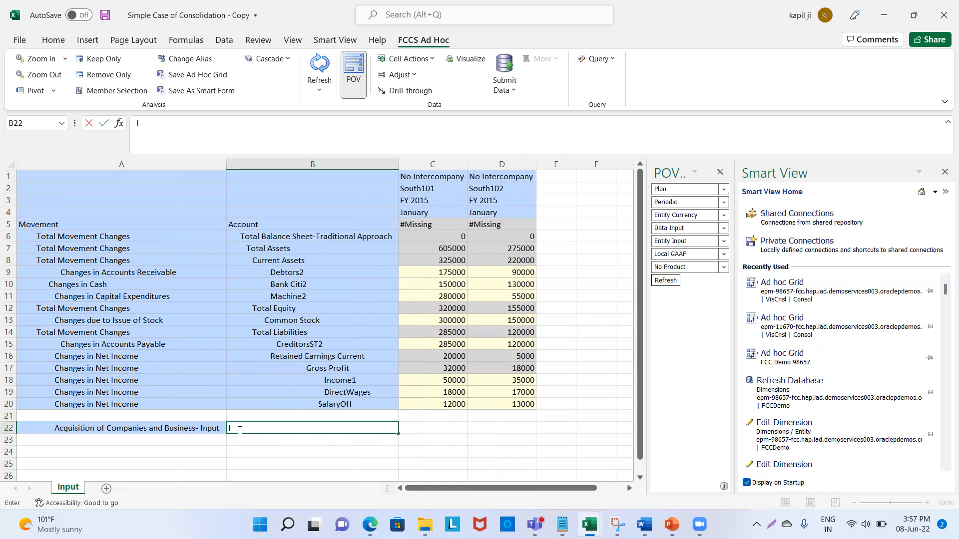
text(nvestment in Sub)
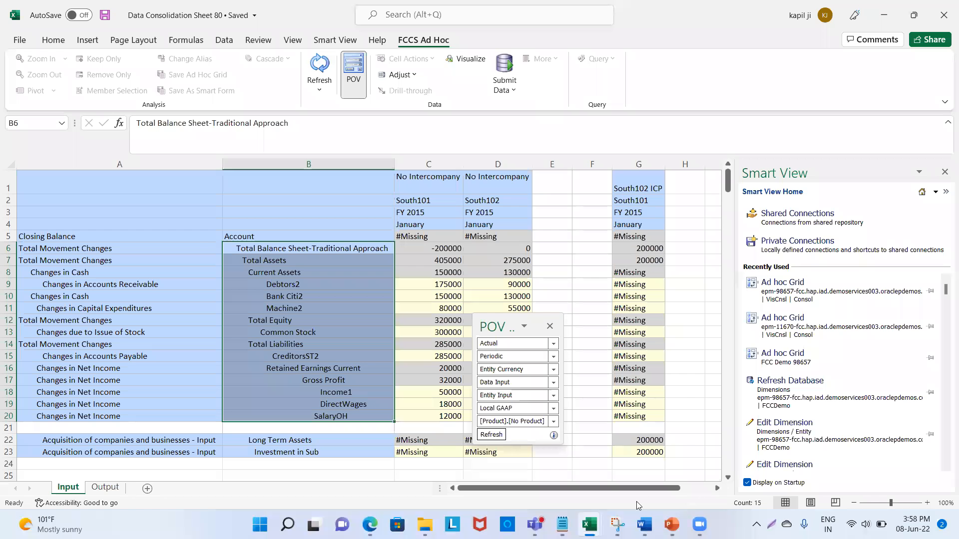
mouse_move(590, 522)
click(634, 492)
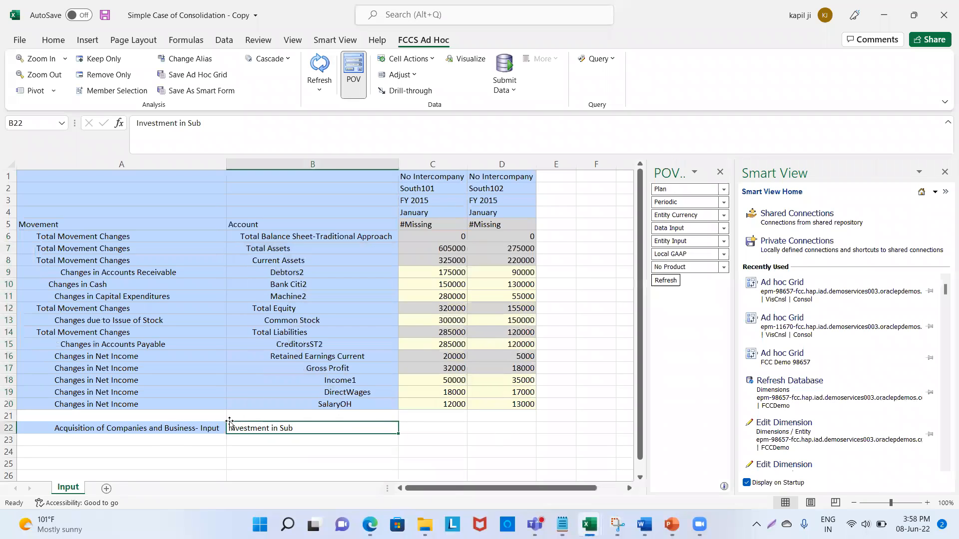
Correct the movement member in A22 to read "Acquisition of Companies and business- Input".
click(185, 426)
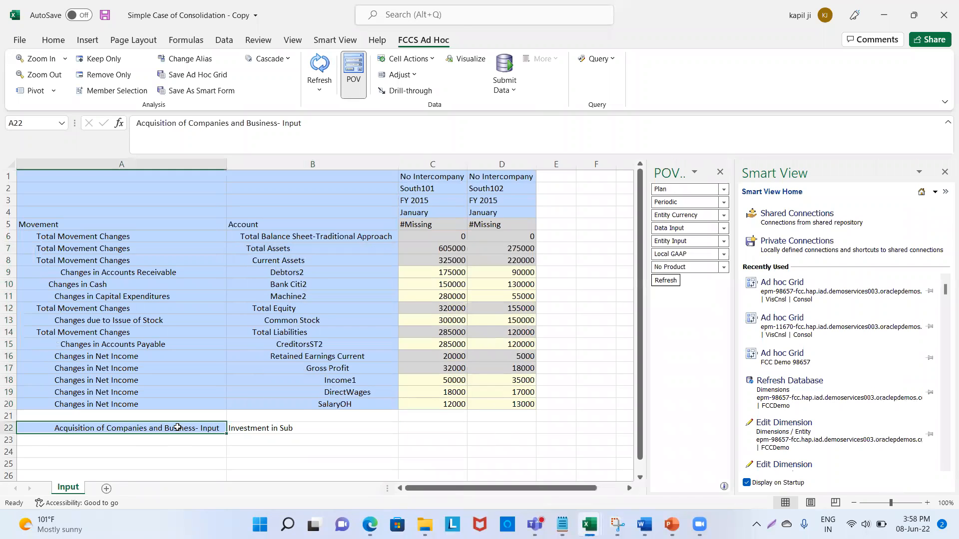
click(246, 129)
key(Delete)
text(b)
key(Return)
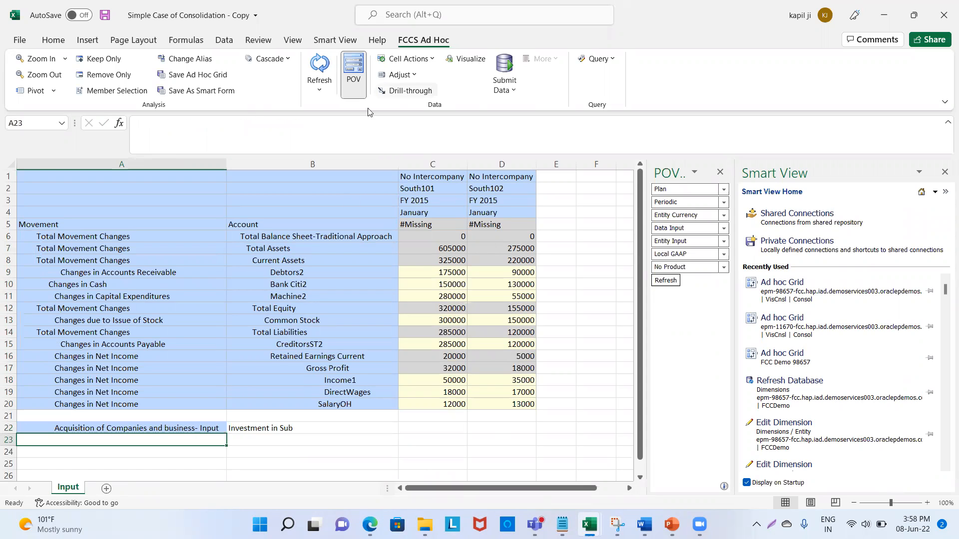
Enter 300000 in G22 on the Investment in Sub row and refresh the ad hoc grid.
click(591, 428)
scroll(591, 427, right, 1)
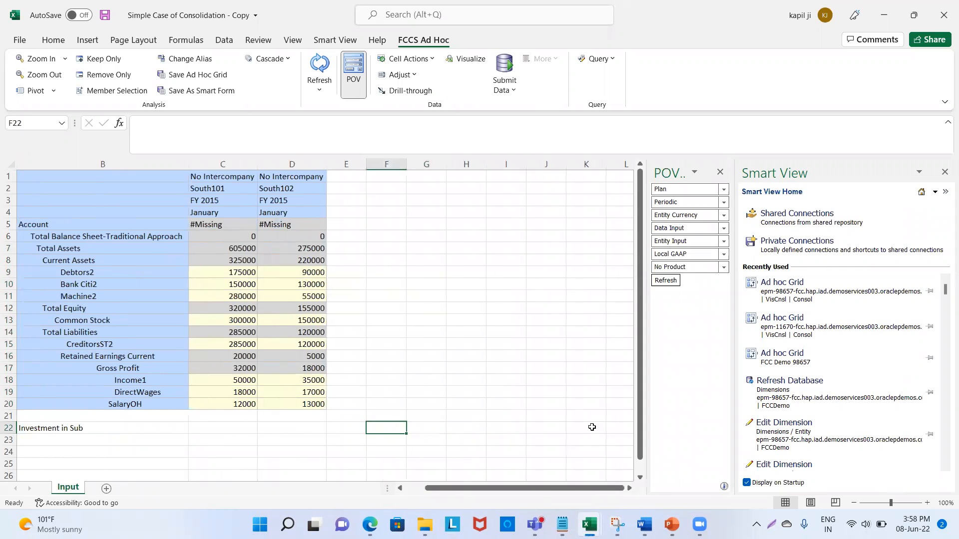
key(Right)
text(30)
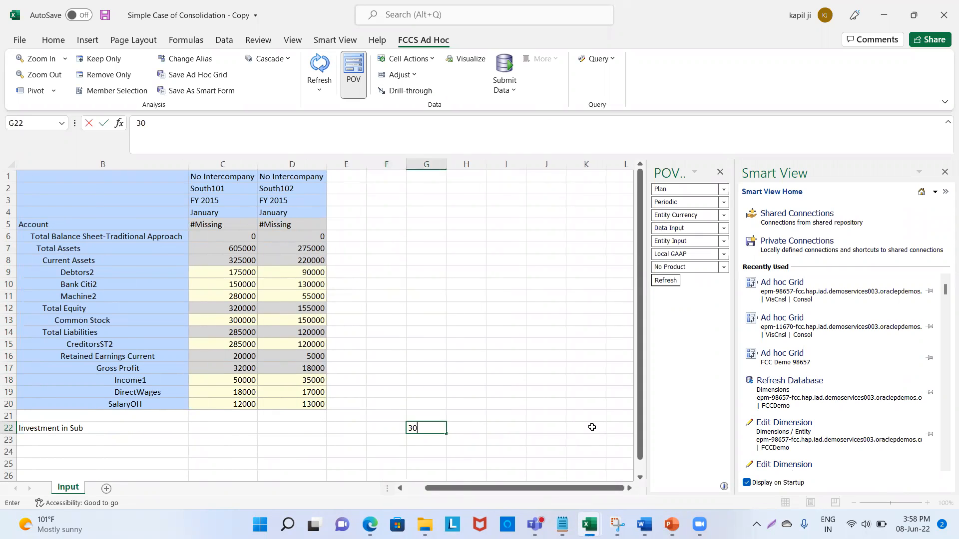
text(0000)
key(Return)
click(353, 75)
click(322, 65)
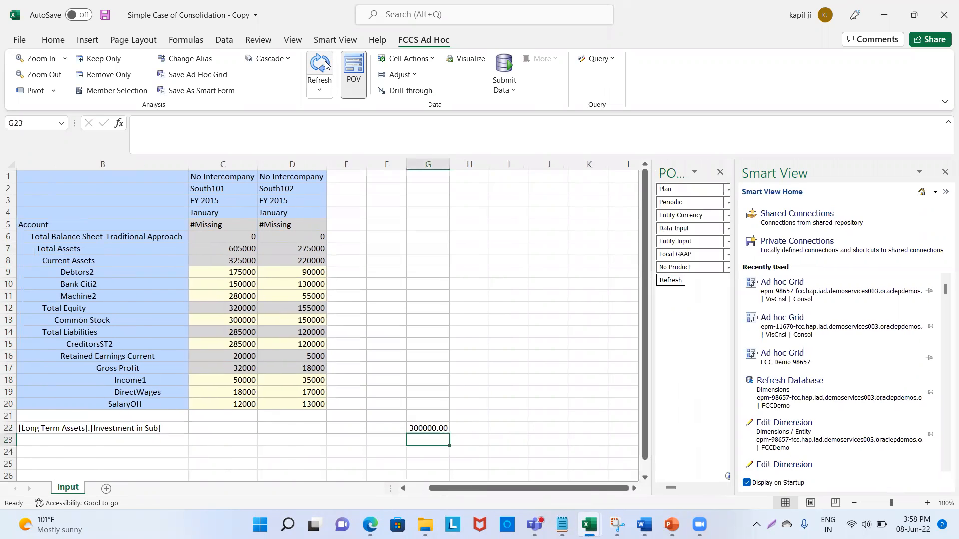
Copy the South101 column range C1:C21 and paste it starting at G1.
mouse_move(424, 525)
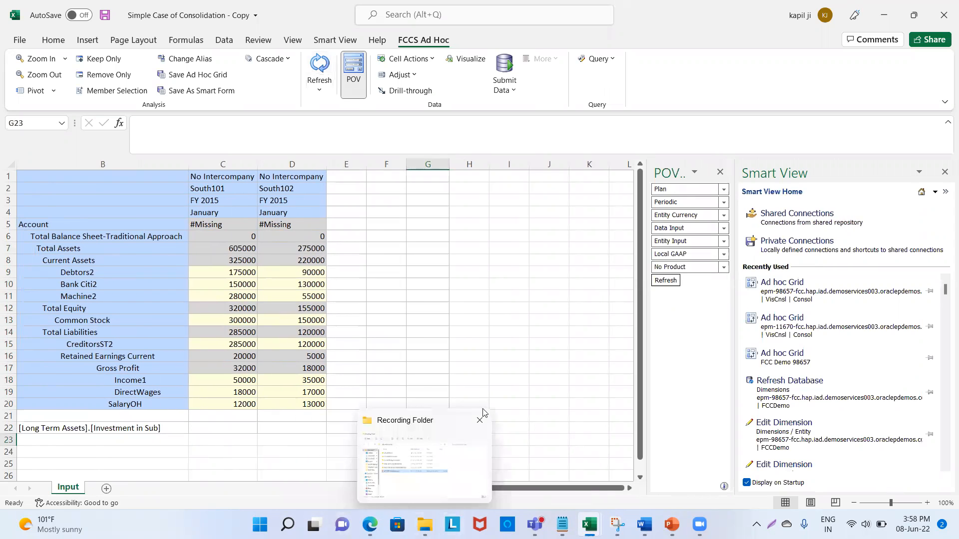
drag(222, 176, 230, 416)
key(ctrl+c)
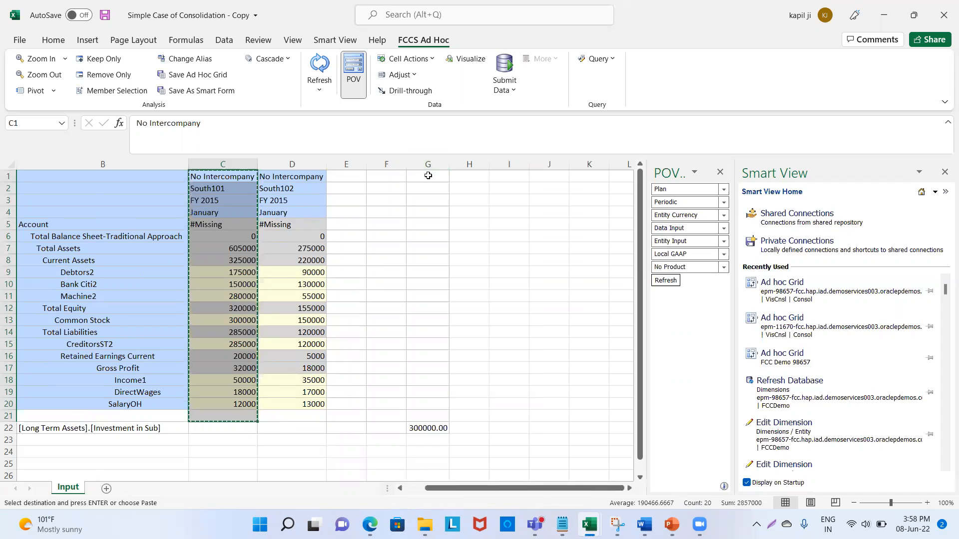
click(427, 176)
key(ctrl+v)
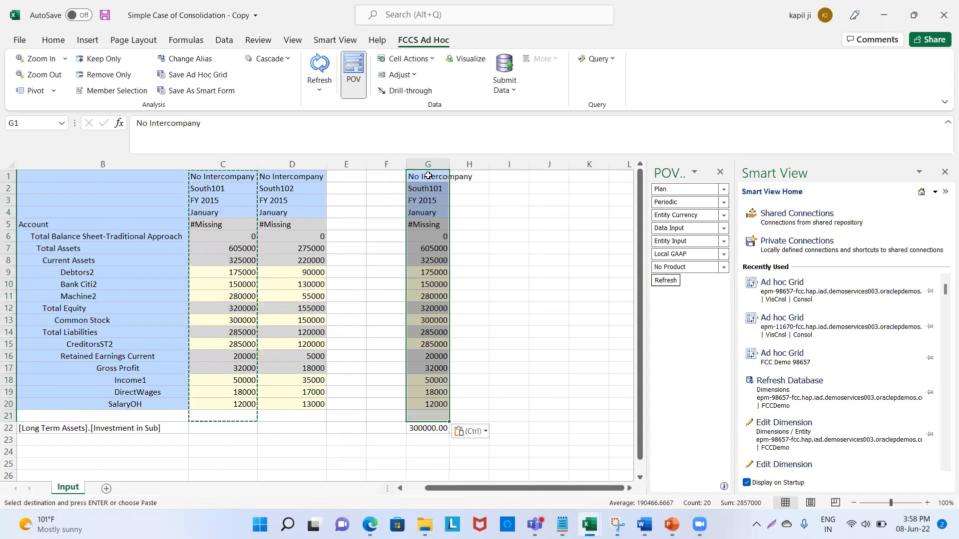
Clear the copied amounts from G9:G20.
click(520, 267)
drag(430, 274, 428, 394)
key(Delete)
click(507, 370)
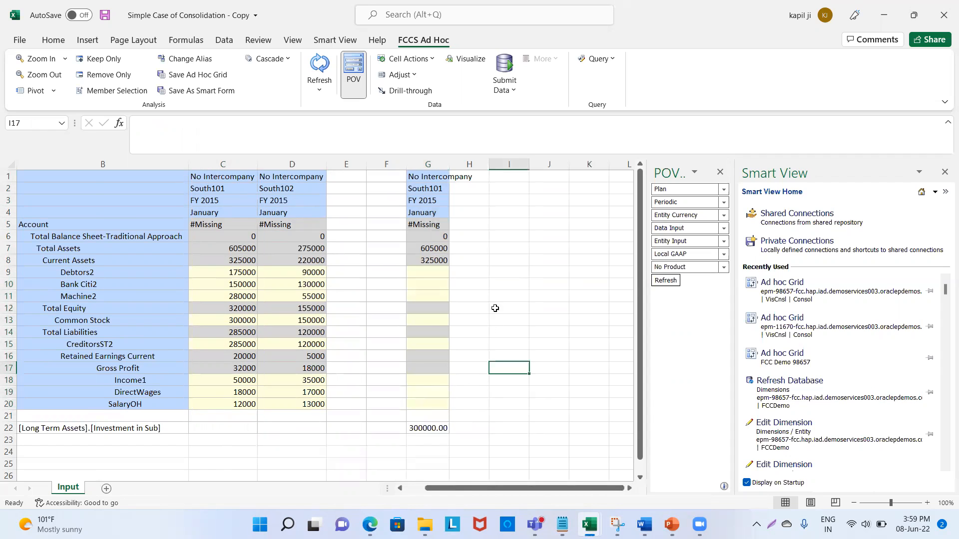
Try to submit the grid's data, dismiss the message and refresh the grid.
click(504, 72)
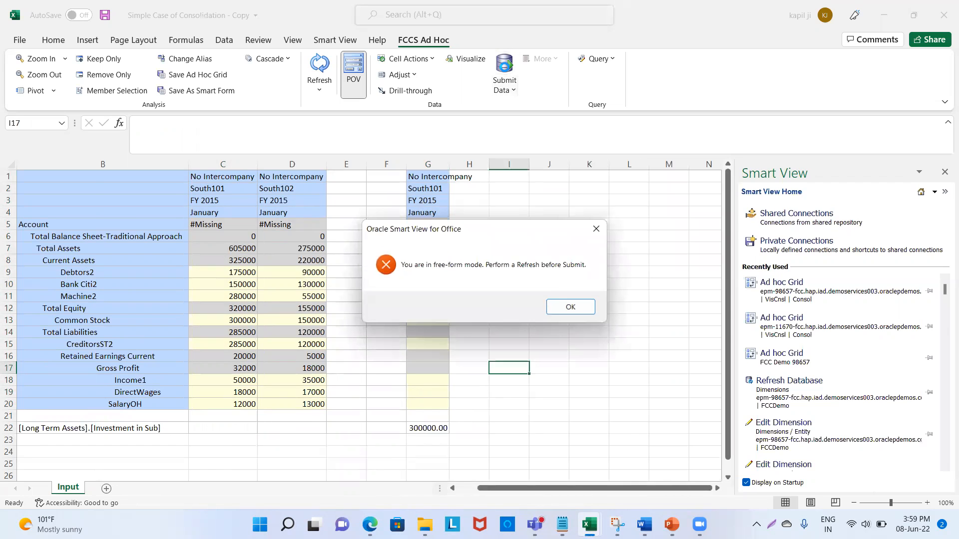
click(570, 307)
click(315, 65)
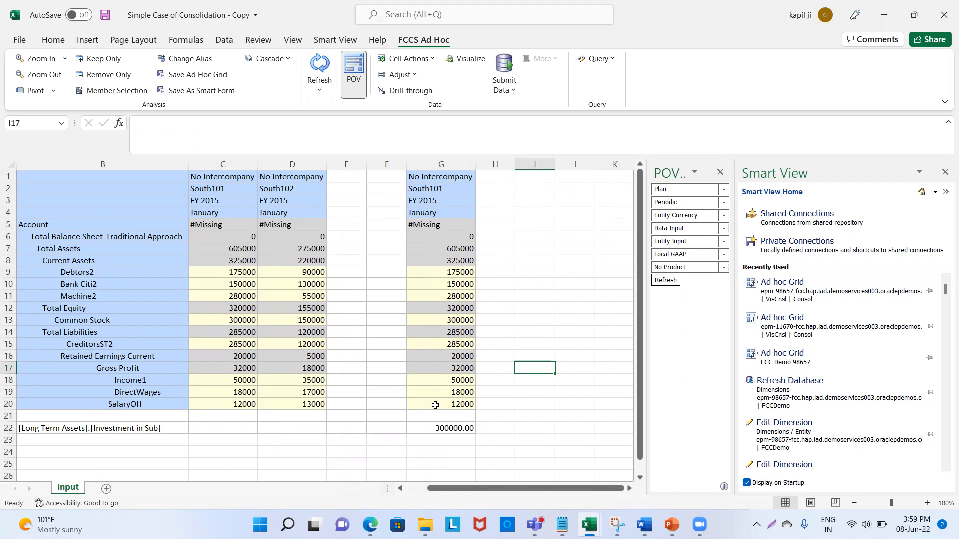
Clear the DirectWages and SalaryOH amounts in G19:G20.
drag(434, 394, 433, 400)
key(Delete)
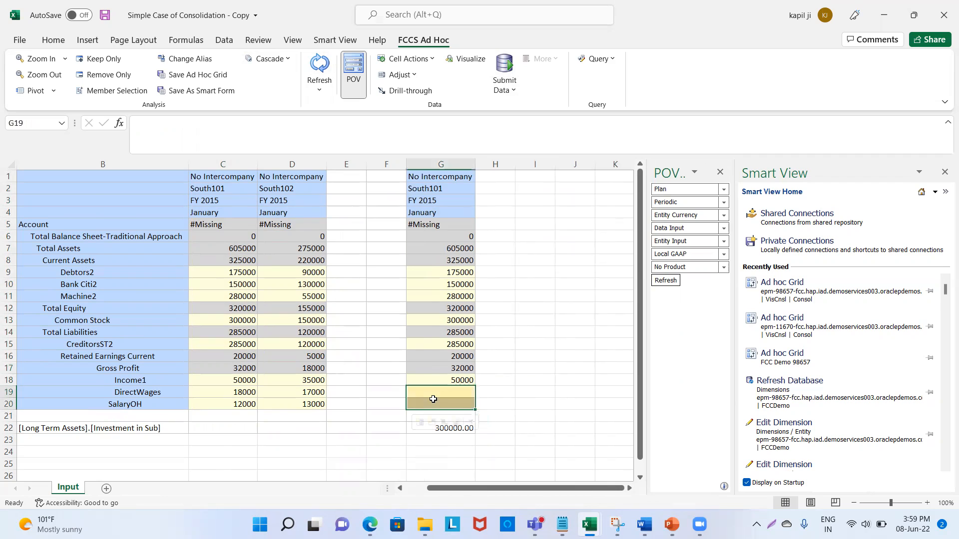
Change the intercompany member in G1 to South102 ICP and decline submitting the modified data cells.
click(451, 176)
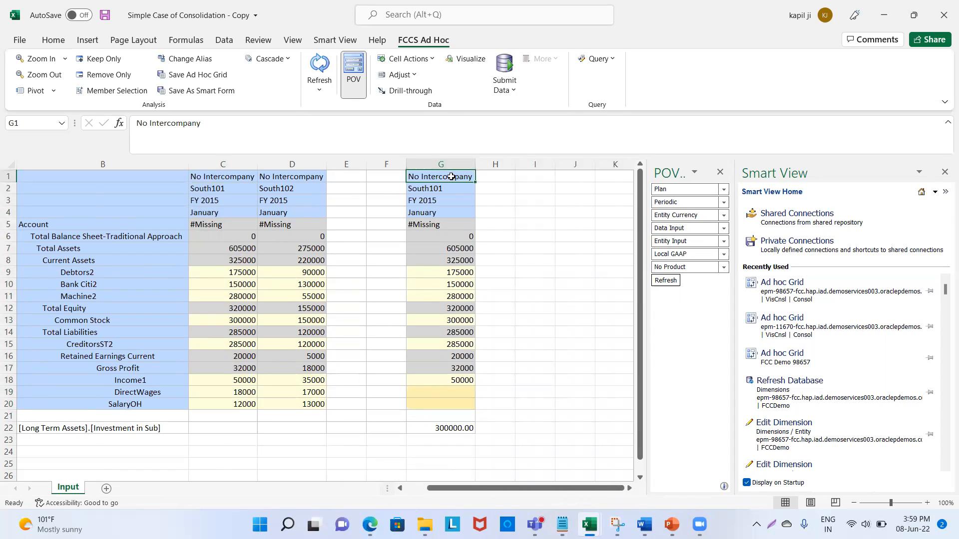
text(S)
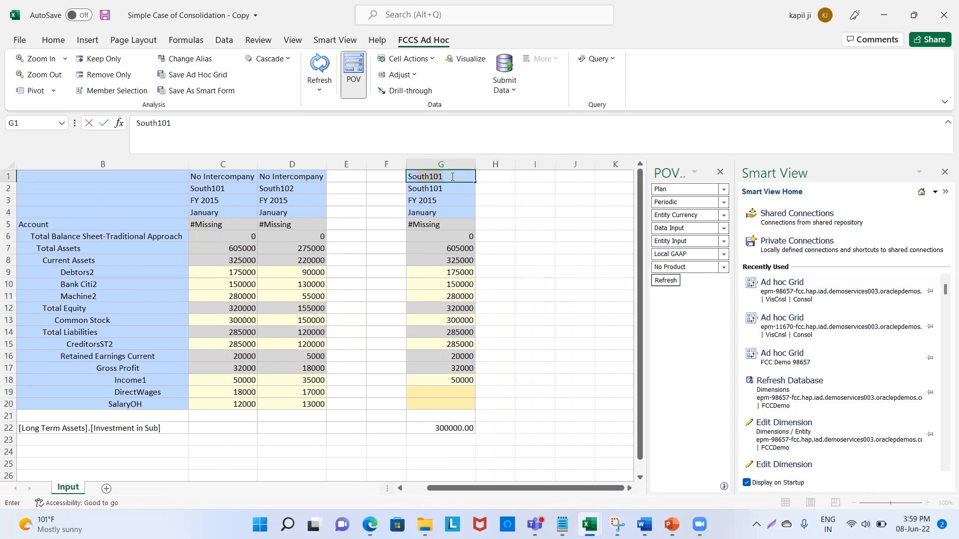
text(outh102)
text( Ic)
text(C)
text(P)
click(500, 223)
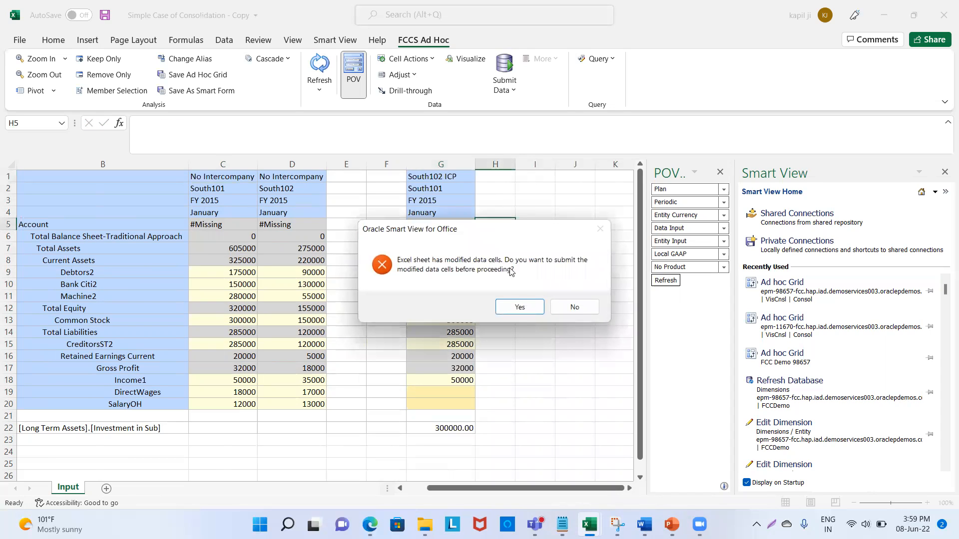
click(557, 313)
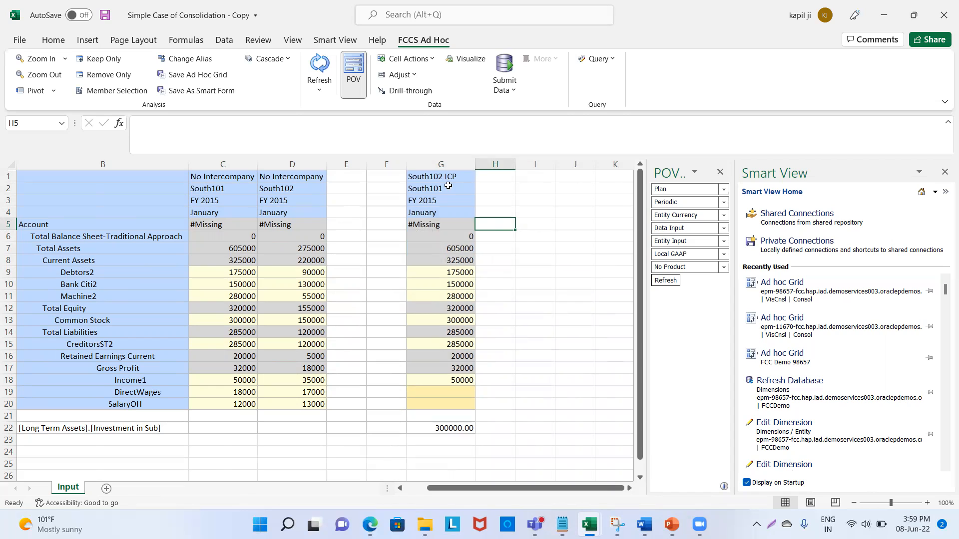
Clear the remaining amounts in G9:G18 under South102 ICP and refresh the grid.
drag(453, 273, 434, 380)
key(BackSpace)
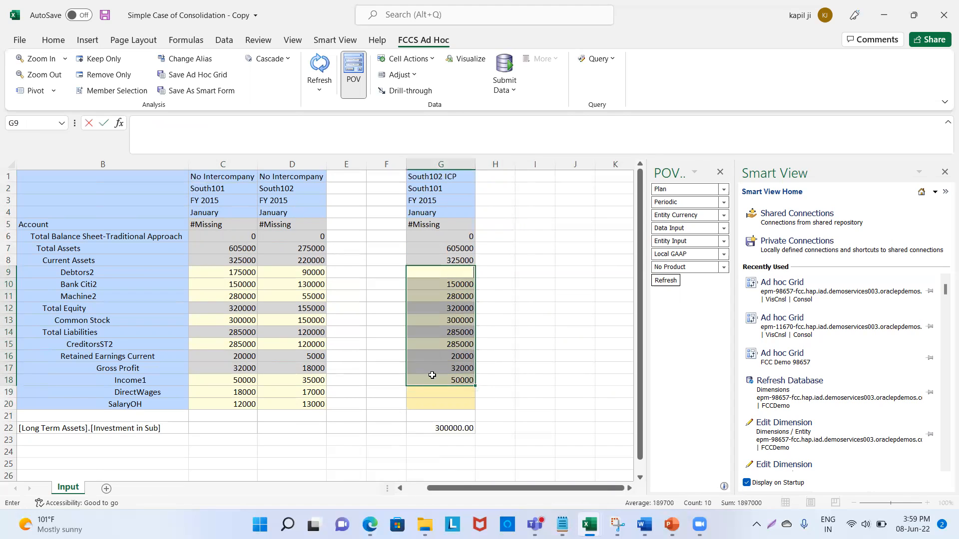
click(531, 321)
drag(471, 284, 453, 382)
key(Delete)
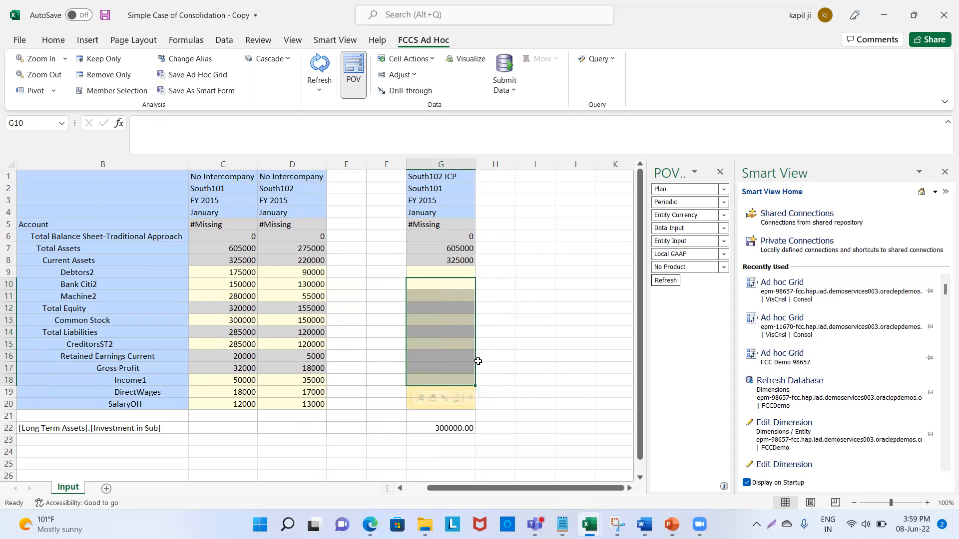
click(542, 352)
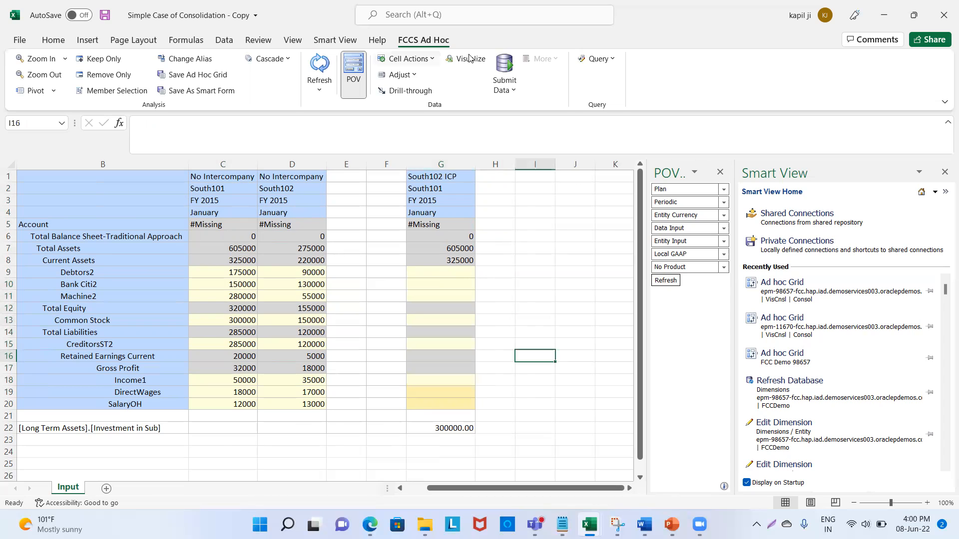
click(319, 67)
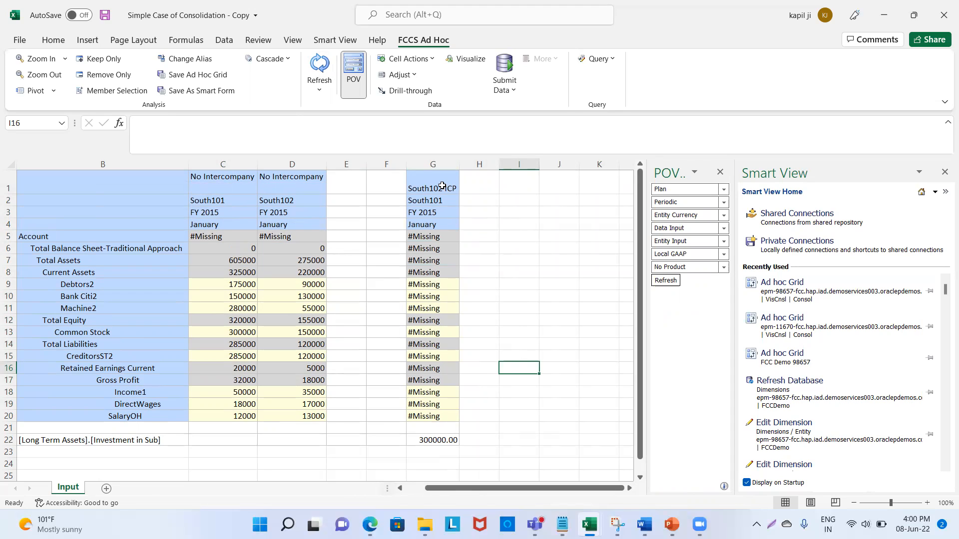
Submit the grid's data and delete the empty column F before the South102 ICP column.
click(507, 67)
drag(444, 493, 430, 494)
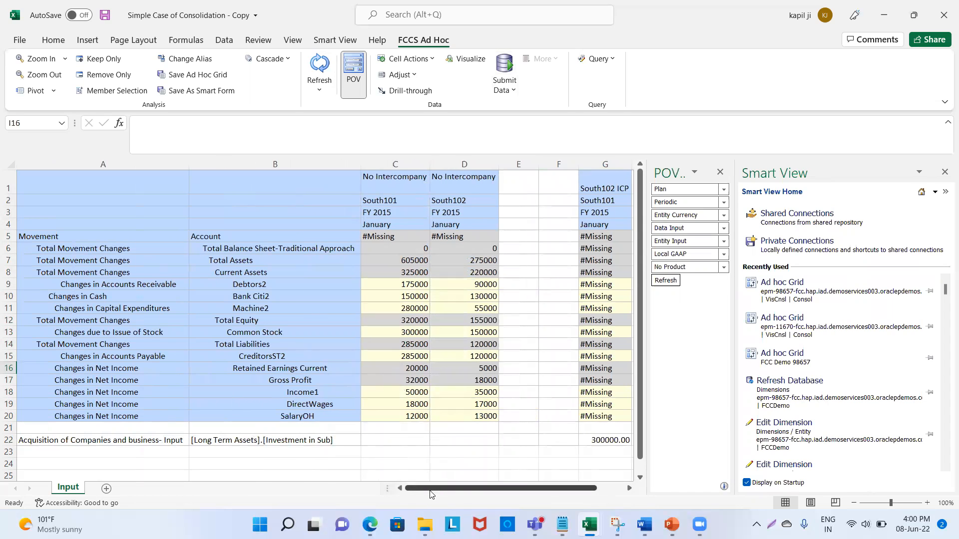
click(559, 161)
key(ctrl+minus)
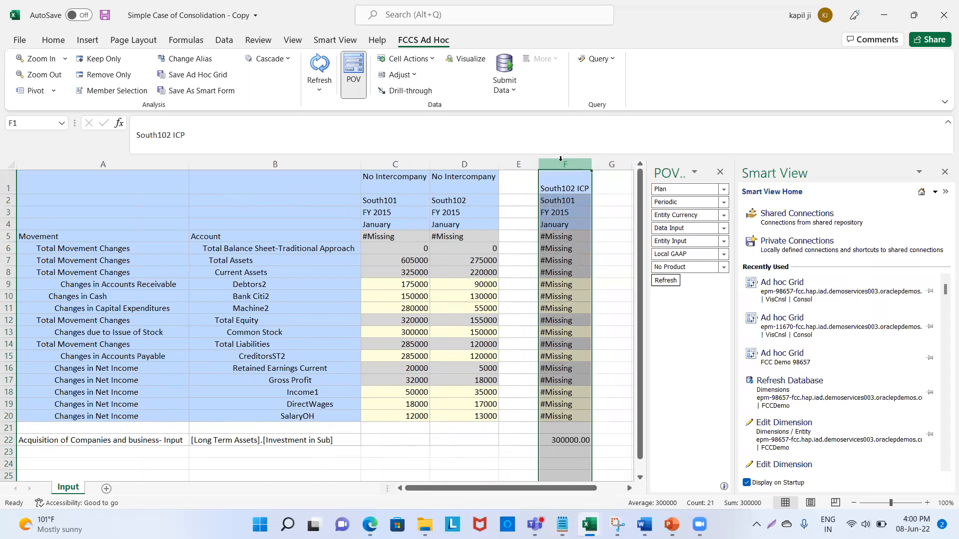
click(496, 440)
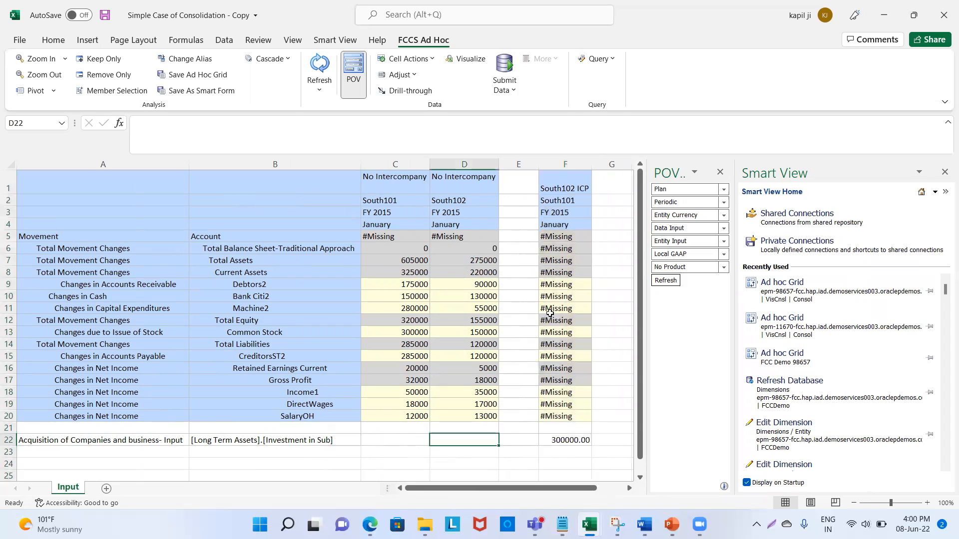
click(562, 438)
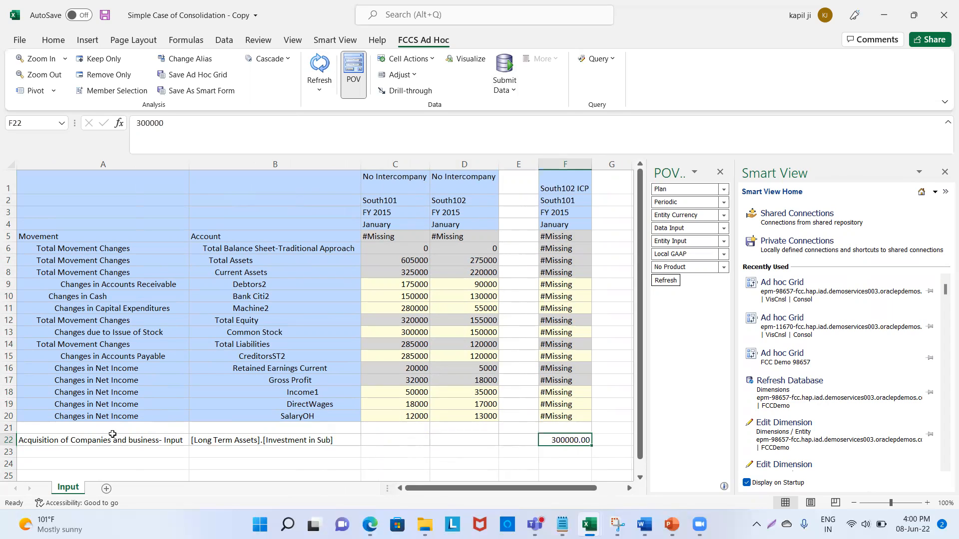
mouse_move(589, 524)
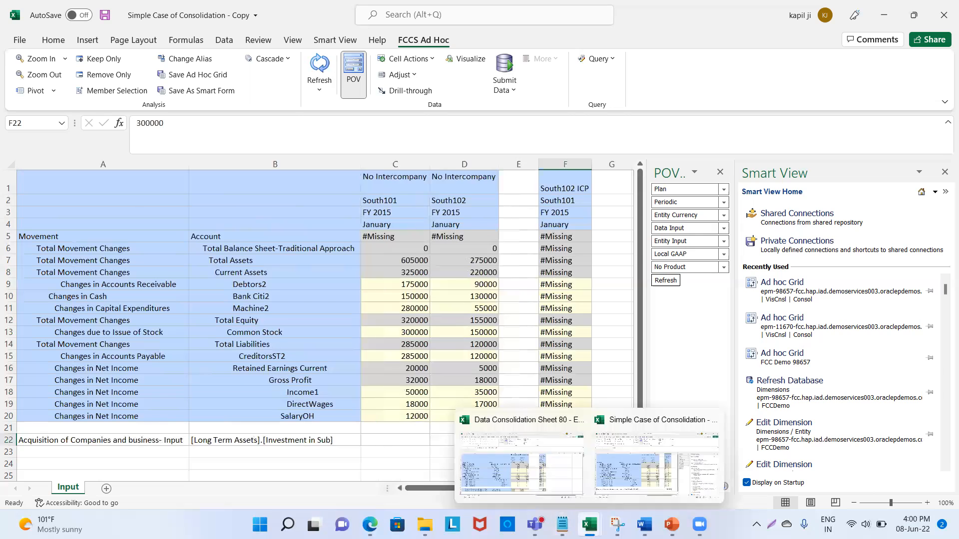
Copy the movement member Acquisition of companies and businesses - Input from A22 of Data Consolidation Sheet 80 into A22 of Simple Case of Consolidation - Copy.
click(531, 464)
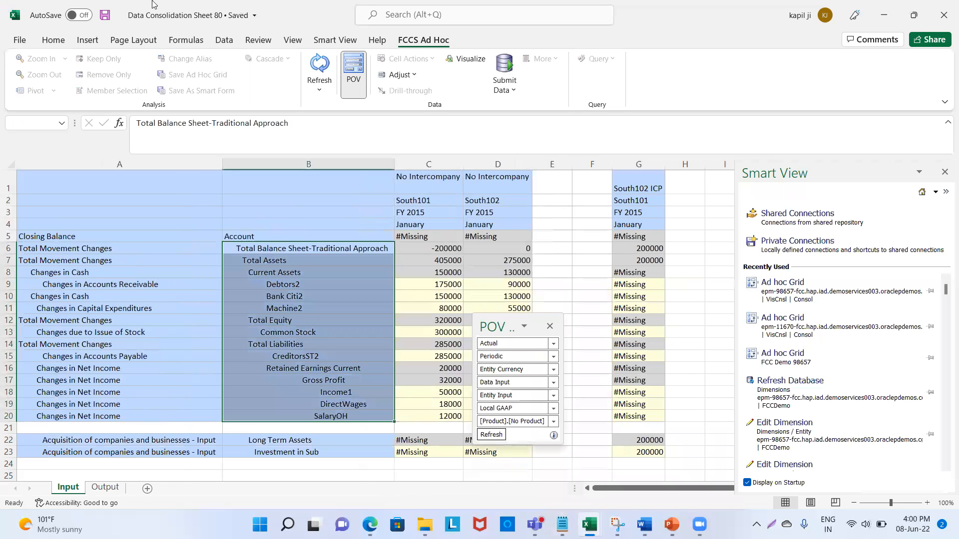
click(74, 439)
key(ctrl+c)
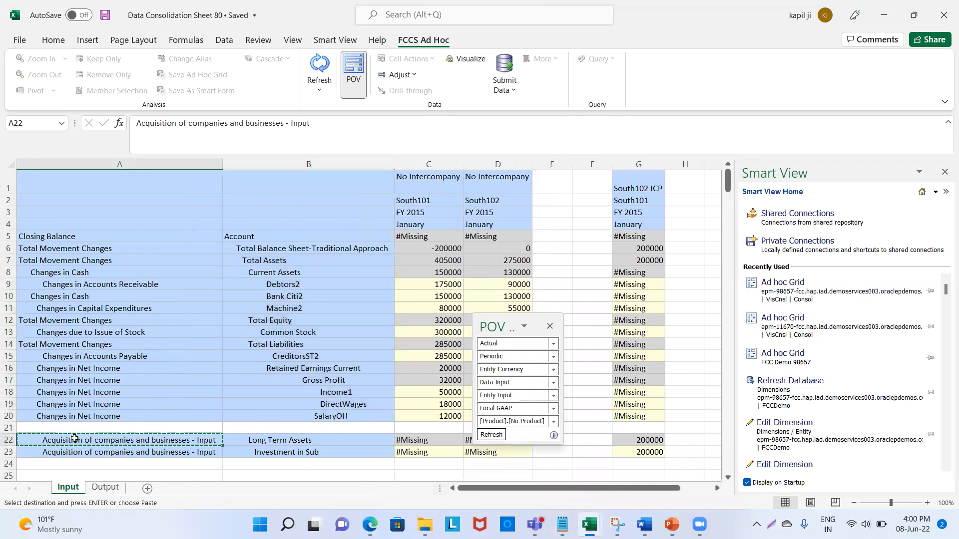
key(alt+Tab)
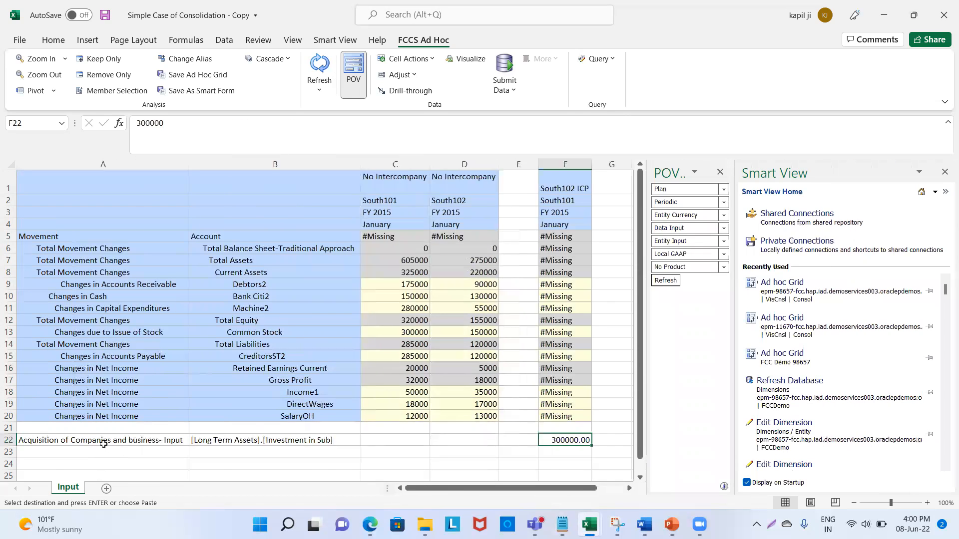
click(104, 444)
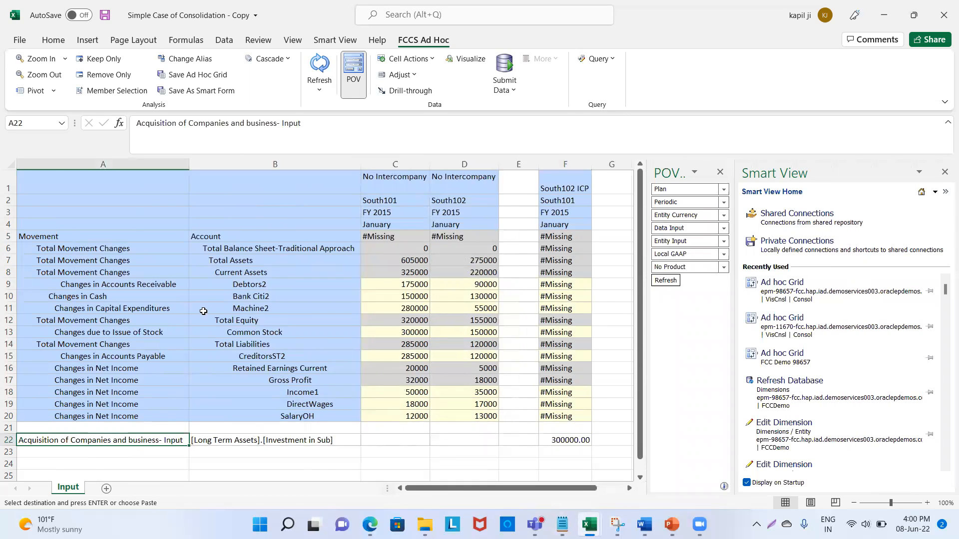
key(ctrl+v)
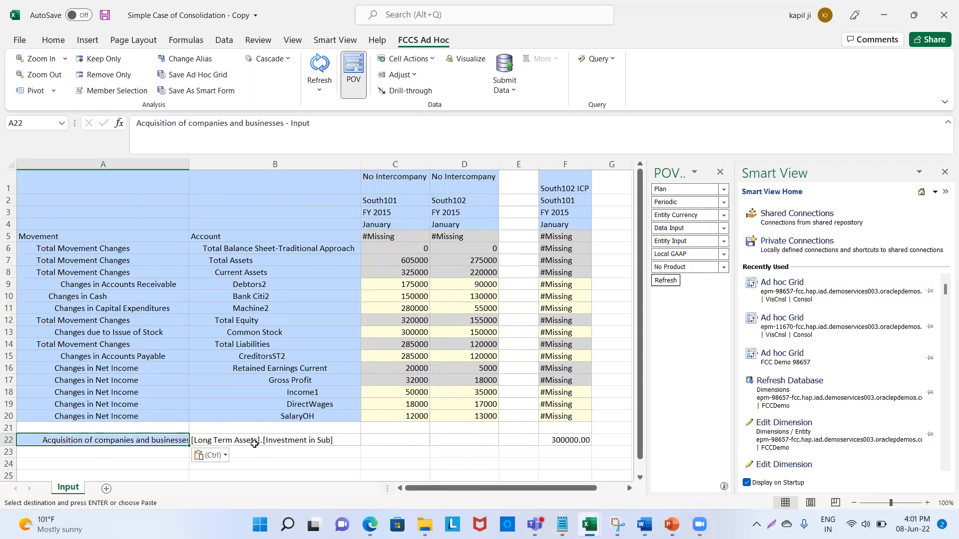
Copy the Investment in Sub account member from Data Consolidation Sheet 80 into B22 and refresh the ad hoc grid.
key(alt+Tab)
click(295, 452)
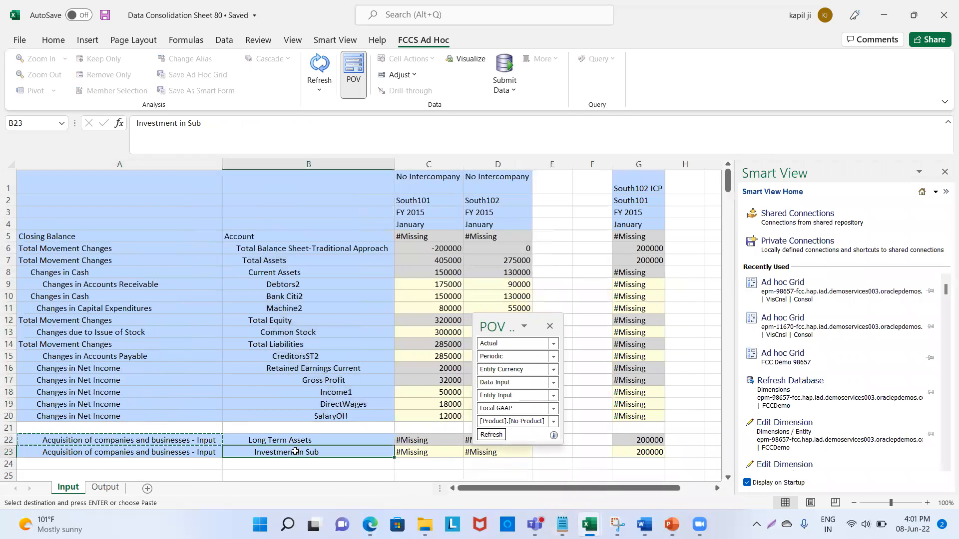
key(ctrl+c)
key(alt+Tab)
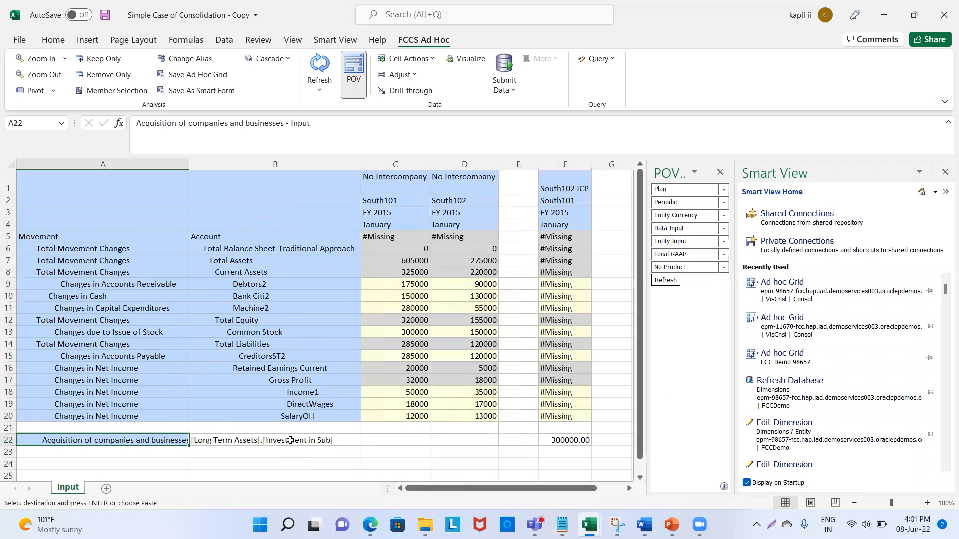
click(291, 441)
key(ctrl+v)
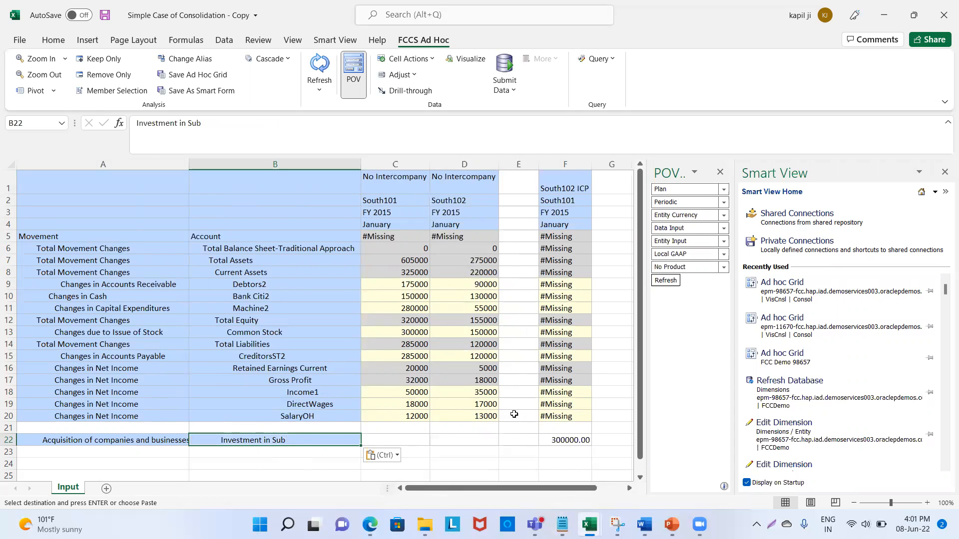
click(489, 451)
click(319, 68)
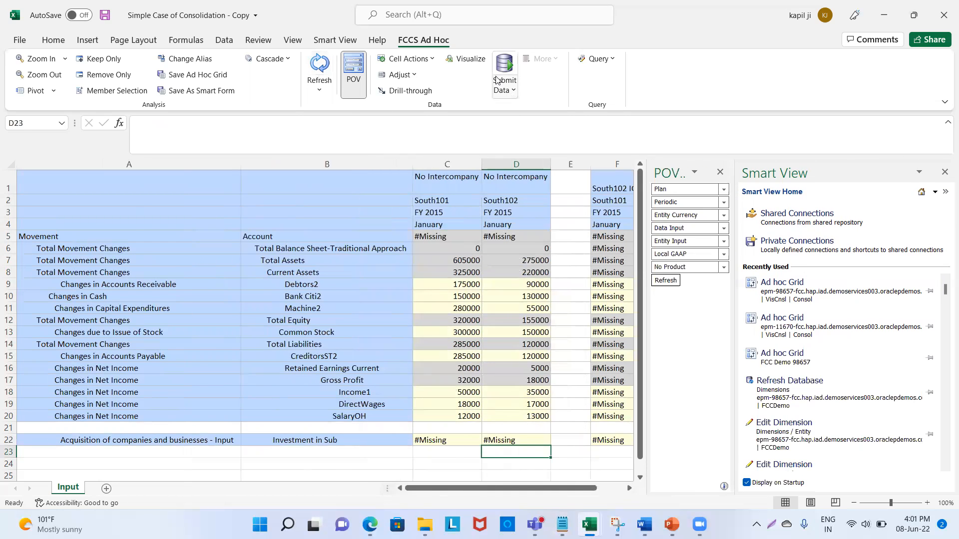
Enter 300000 for Investment in Sub in F22 under South102 ICP and submit the data.
click(608, 440)
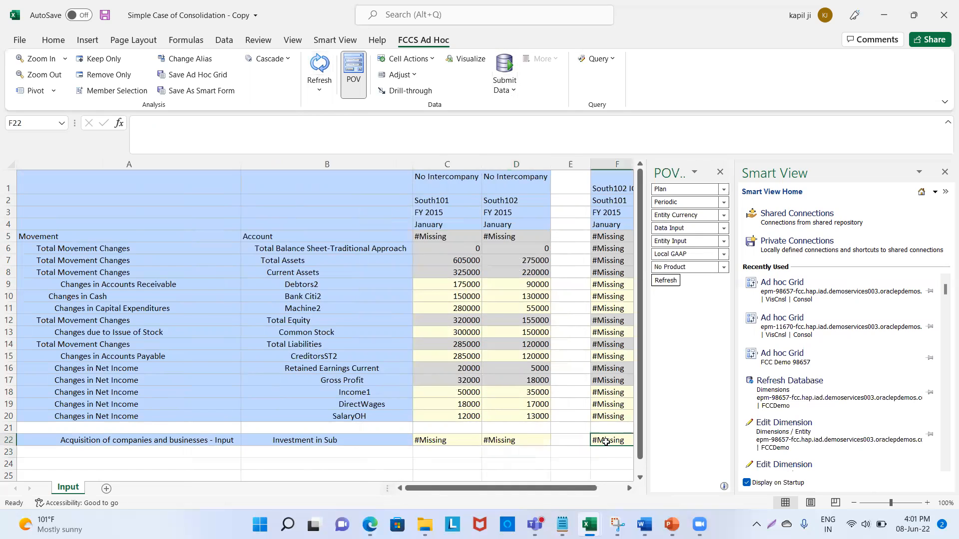
text(300000)
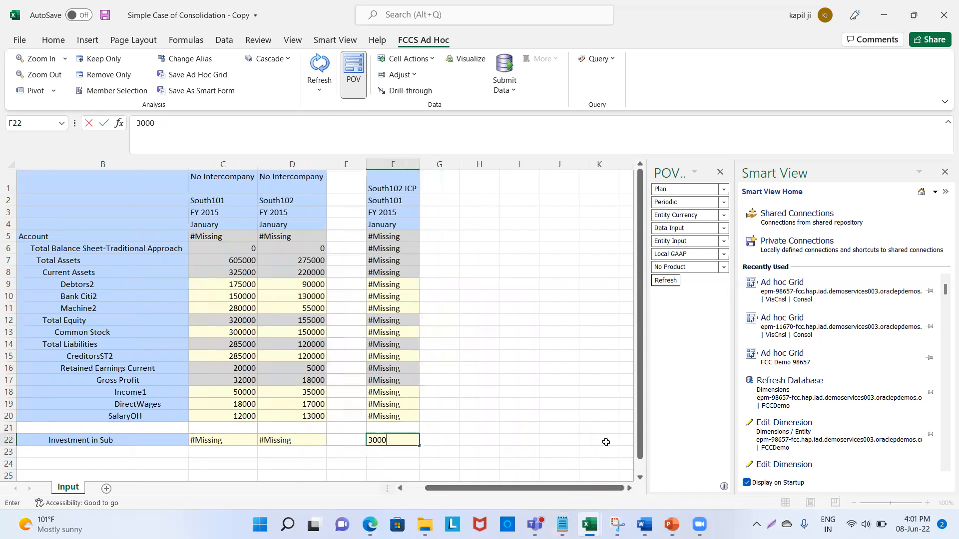
key(Return)
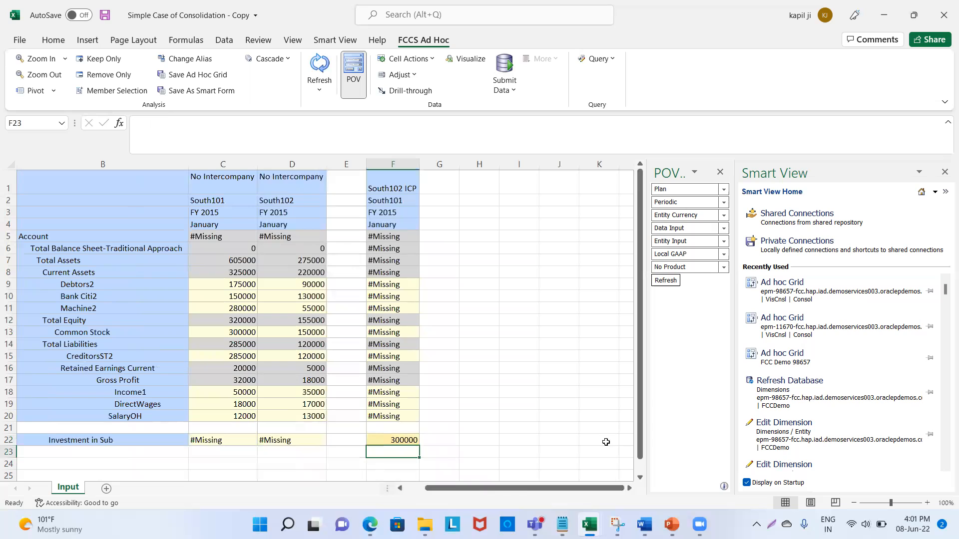
click(508, 67)
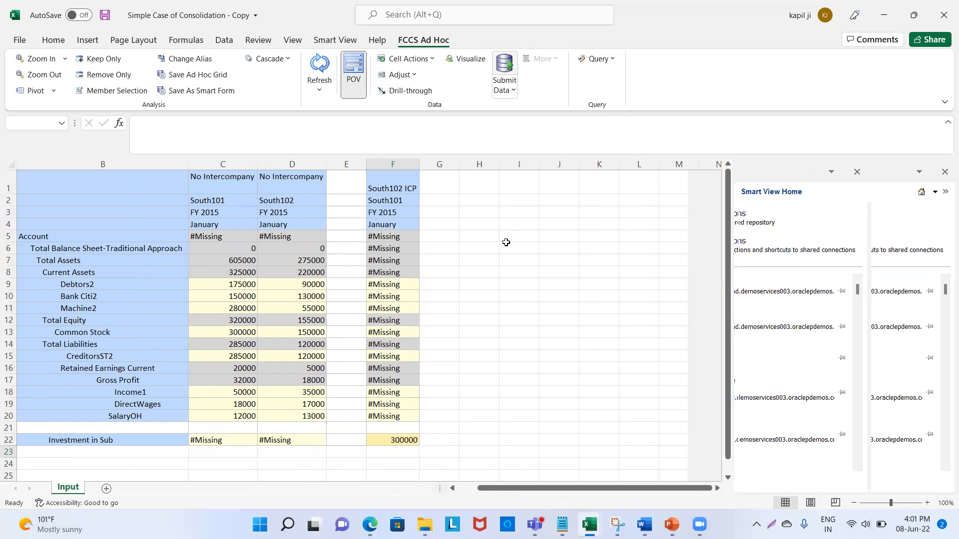
mouse_move(439, 489)
mouse_down()
mouse_move(420, 488)
mouse_move(440, 489)
mouse_up()
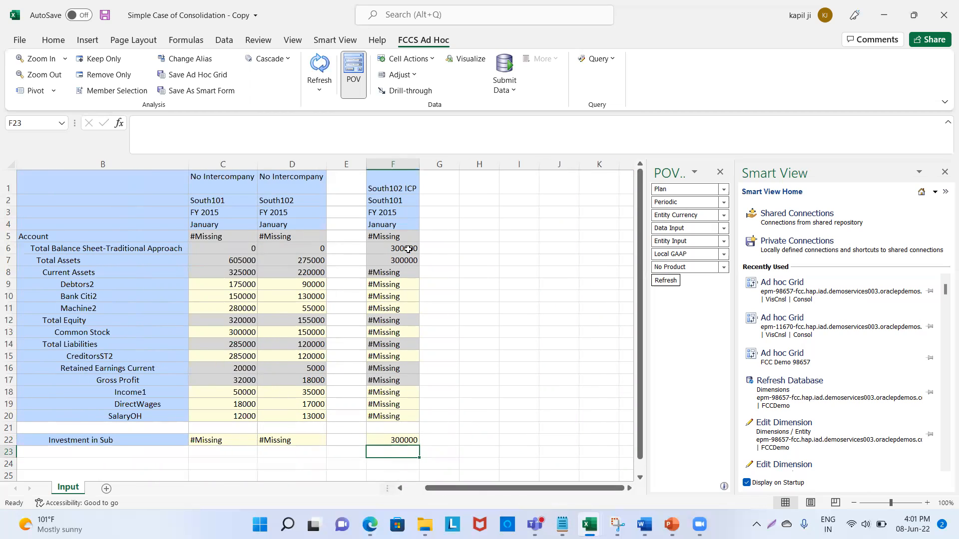
drag(478, 493, 459, 495)
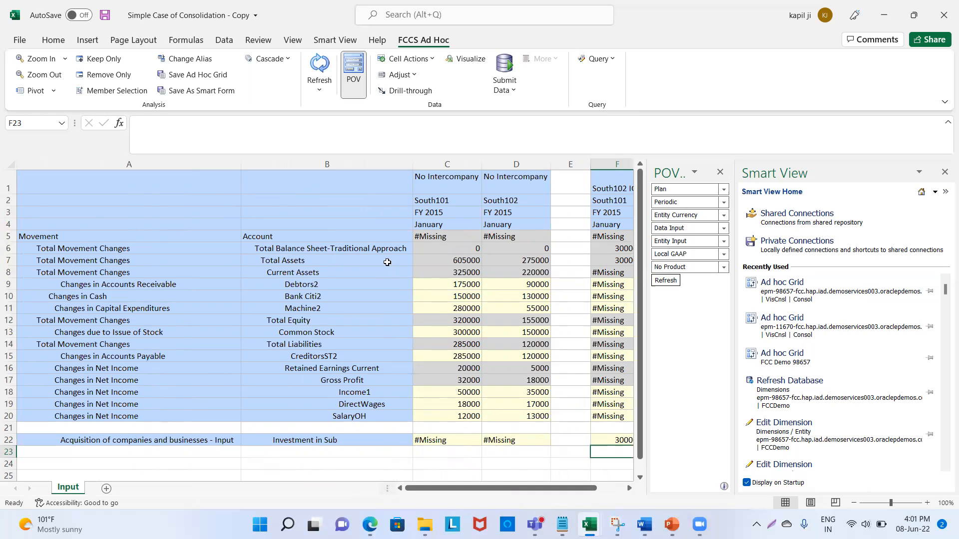
Switch to EPM Cloud Financial Consolidation and Close in the Edge browser and open the application's Manage Ownership page.
click(370, 525)
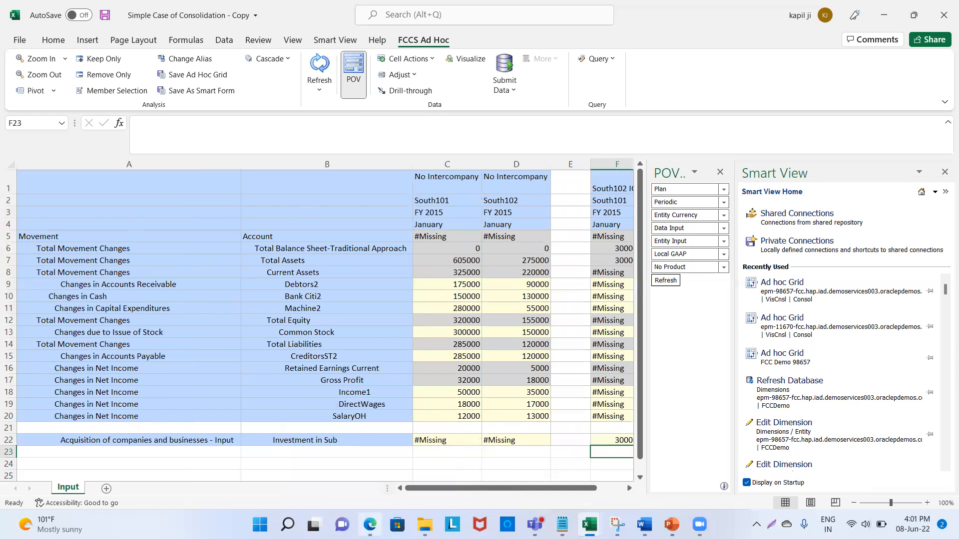
click(601, 304)
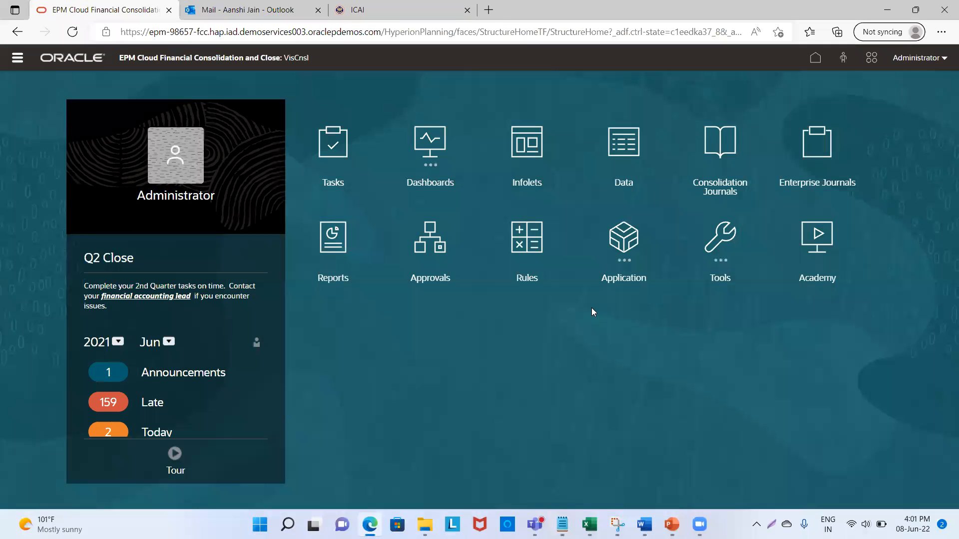
click(618, 246)
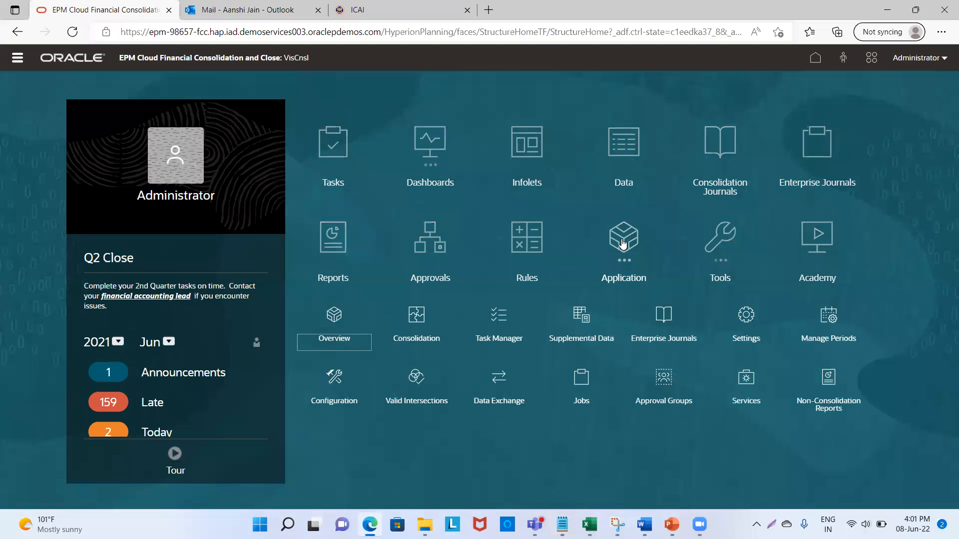
click(425, 318)
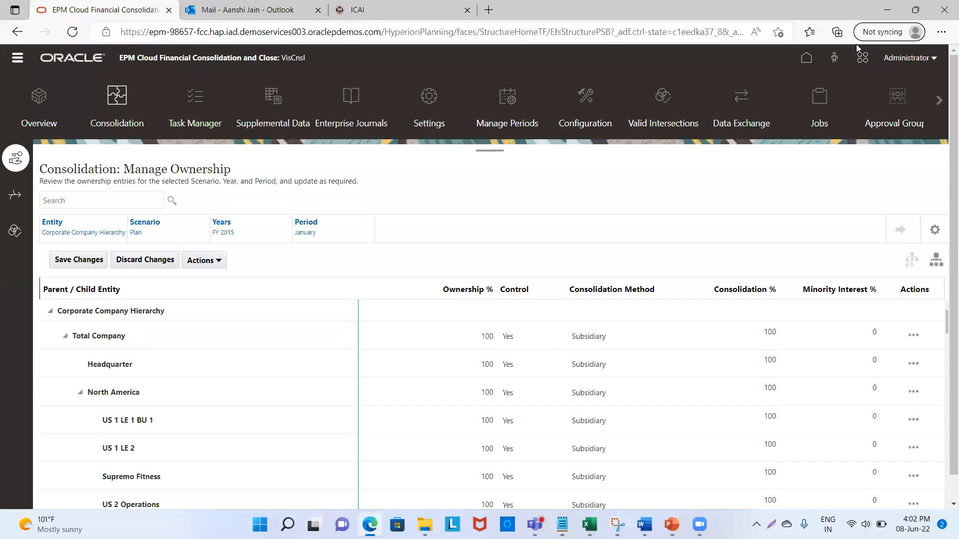
Set the Manage Ownership entity to TotalS100 under Total Geography and load its ownership entries.
click(63, 231)
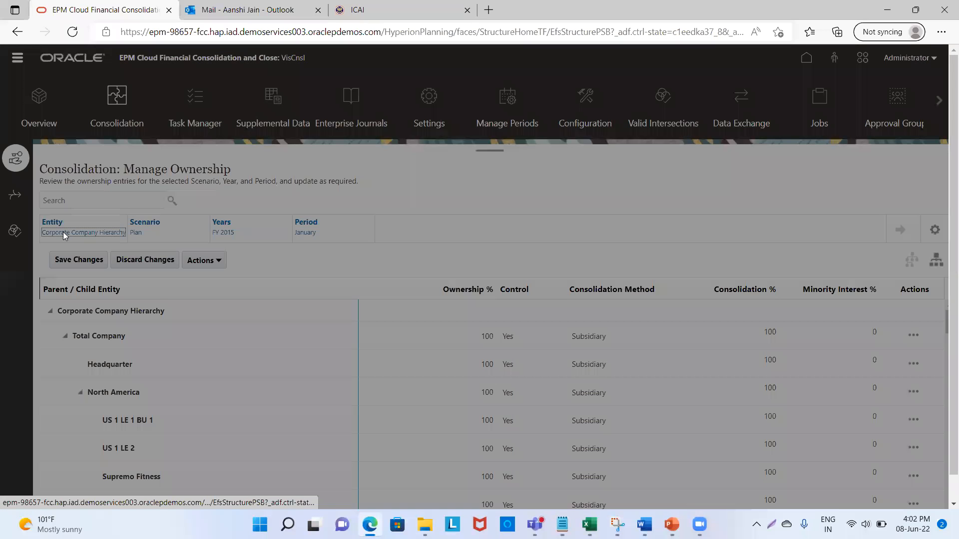
click(227, 300)
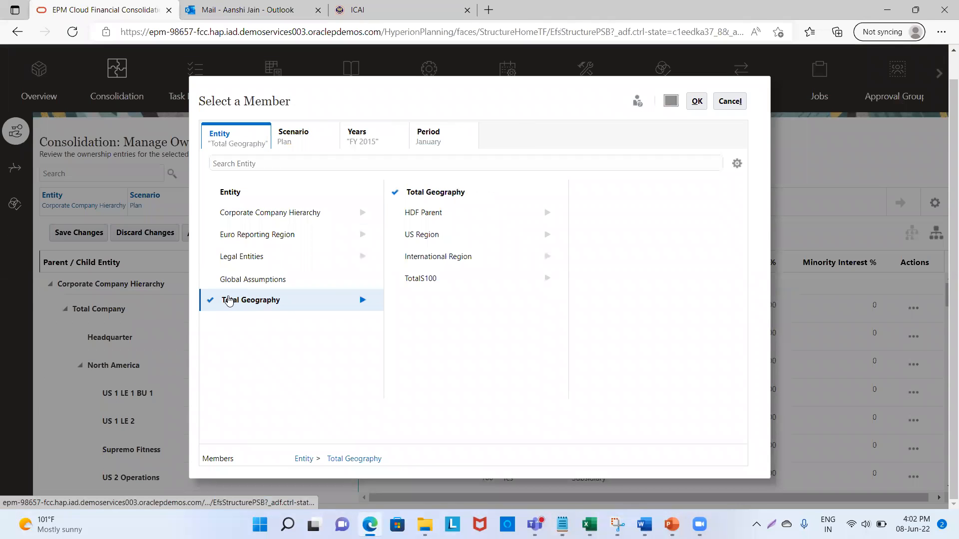
click(422, 277)
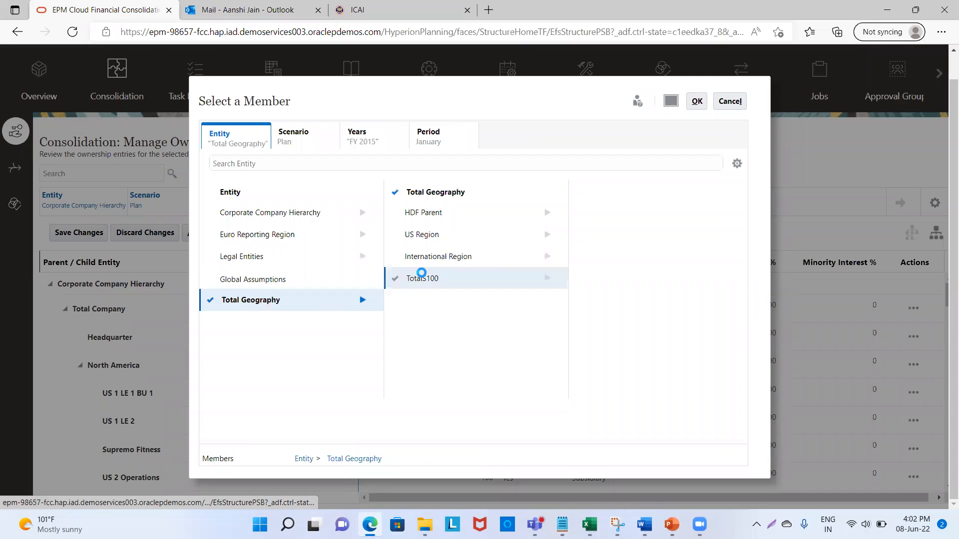
click(695, 101)
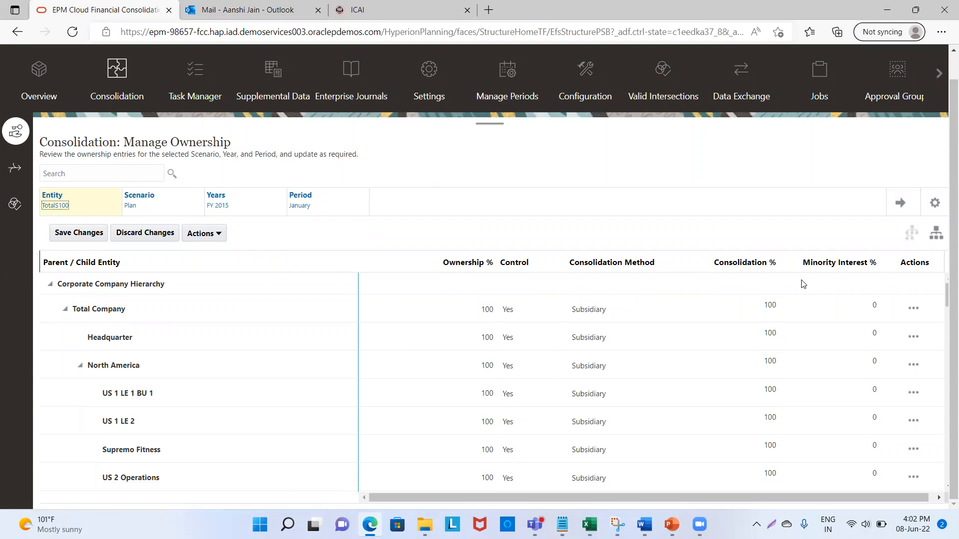
click(902, 204)
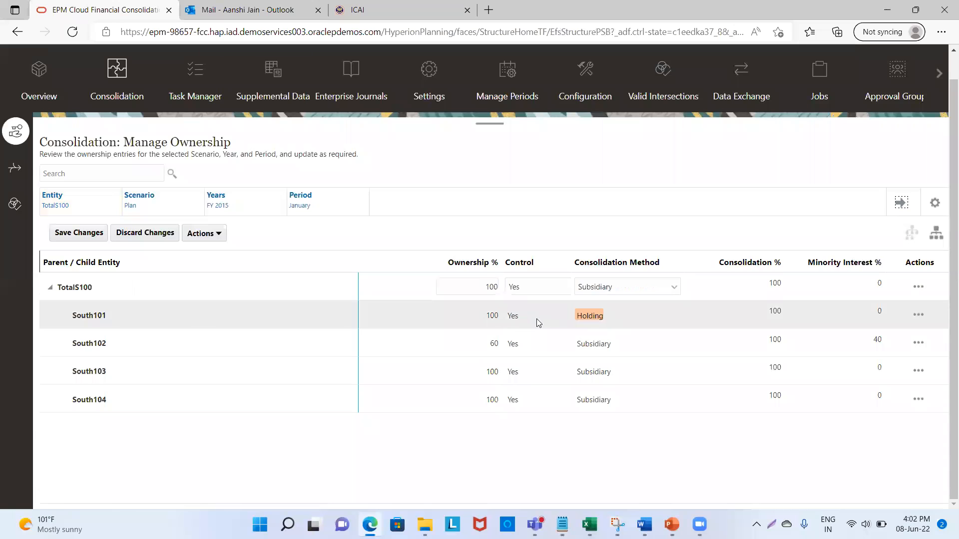
Set South102's ownership to 100% and save the ownership changes.
click(607, 315)
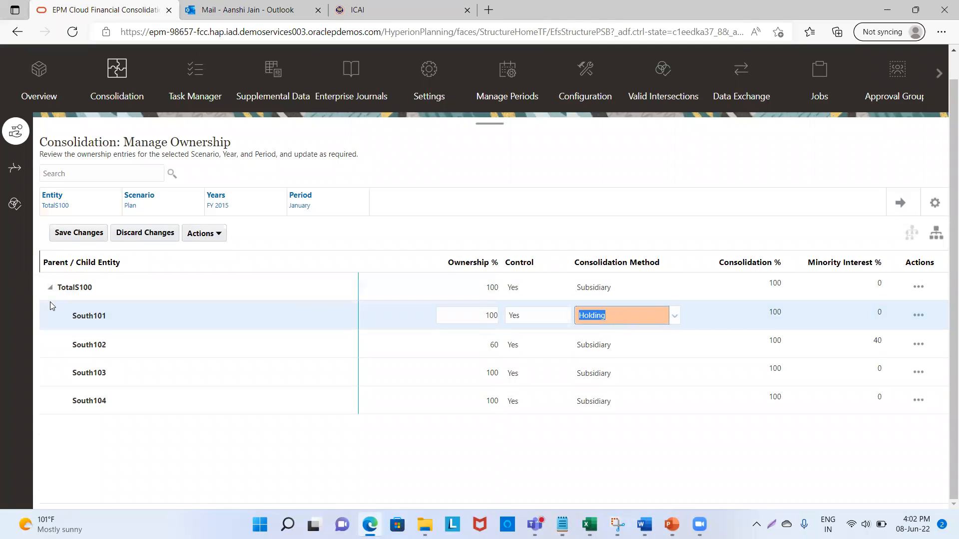
click(496, 345)
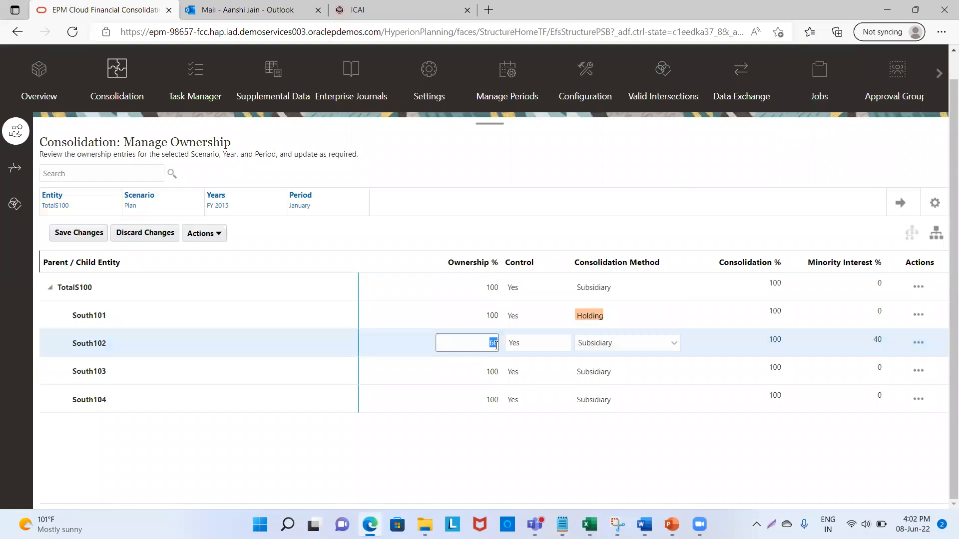
click(531, 442)
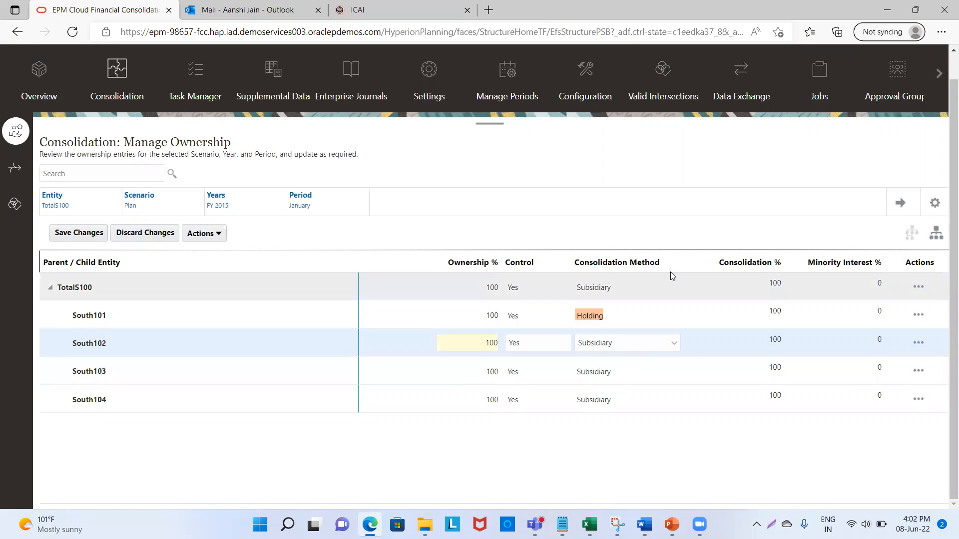
click(488, 344)
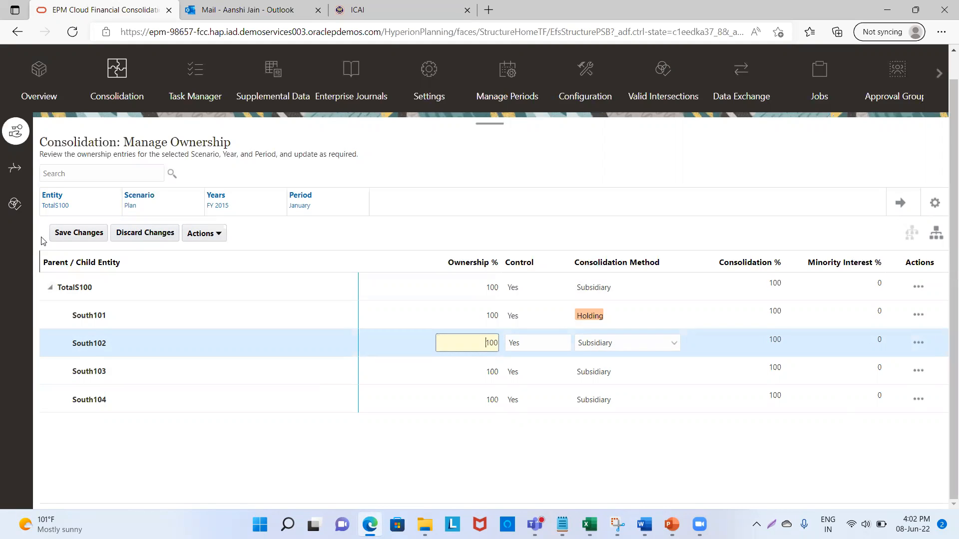
click(77, 233)
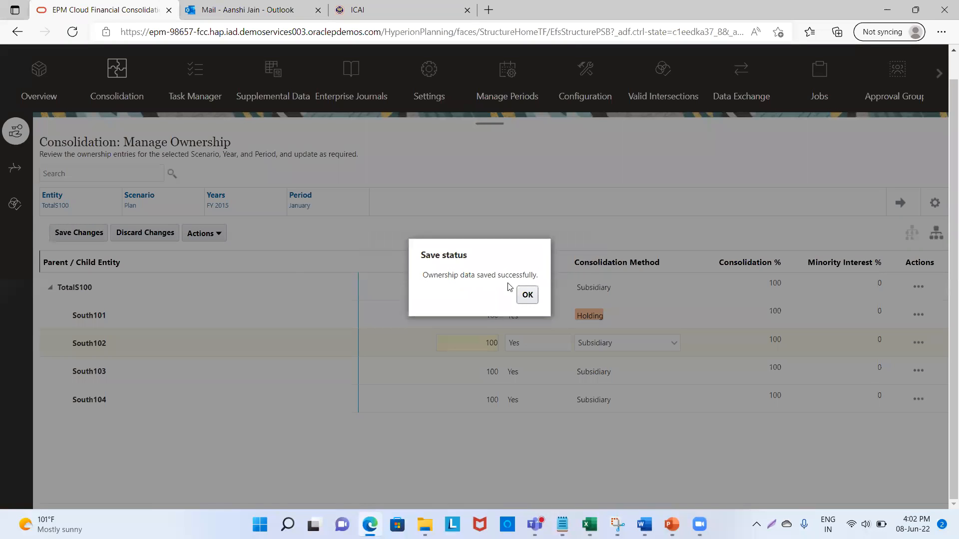
click(527, 294)
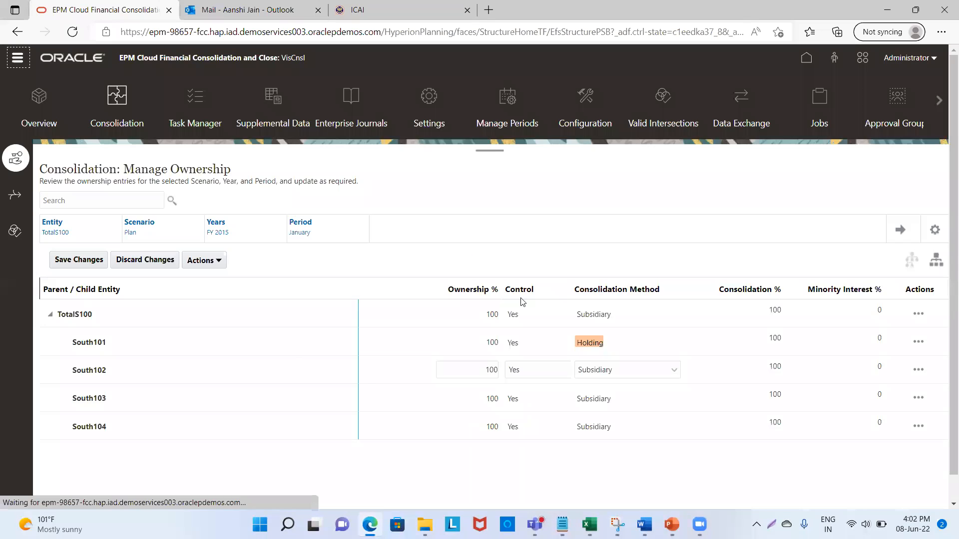
Recompute the ownership data for Plan, FY 2015, starting in January, and return to the home page.
click(221, 260)
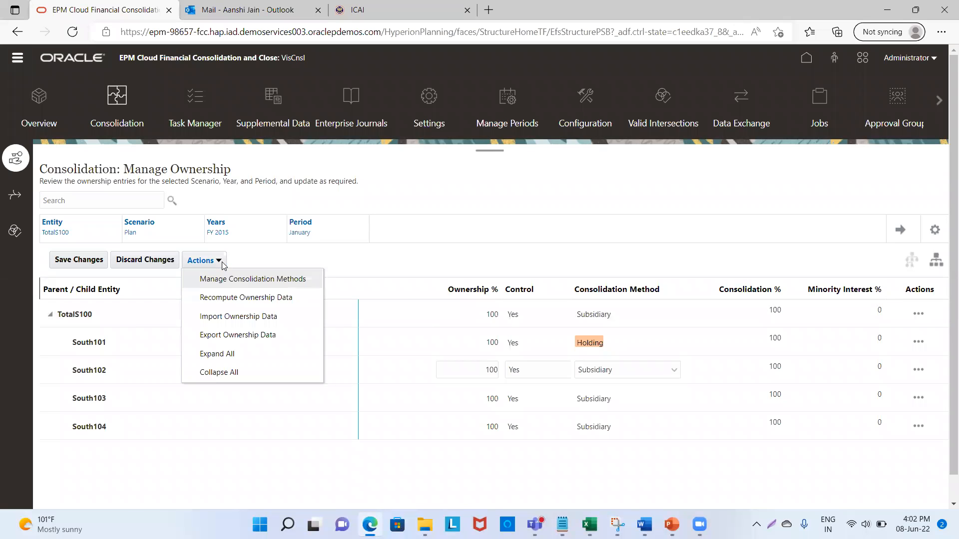
click(223, 297)
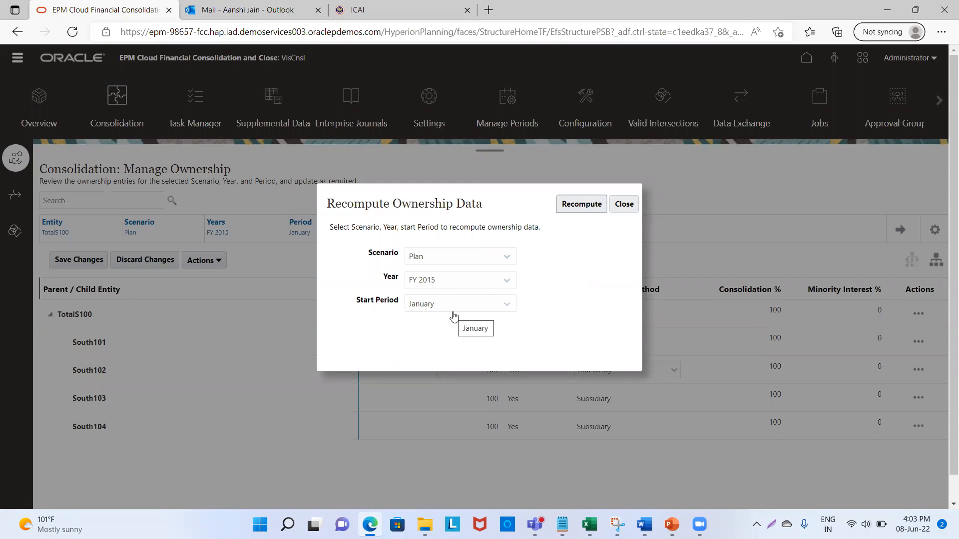
click(565, 207)
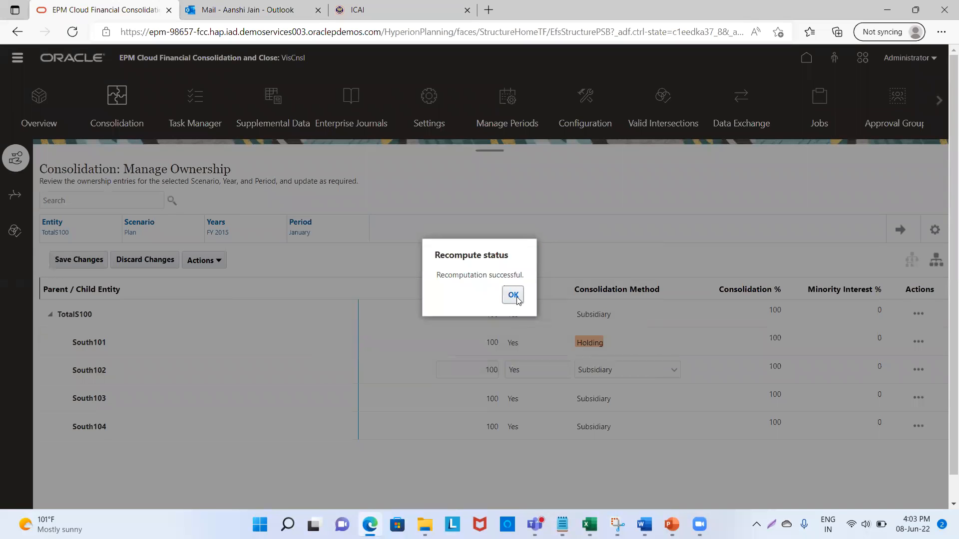
click(513, 295)
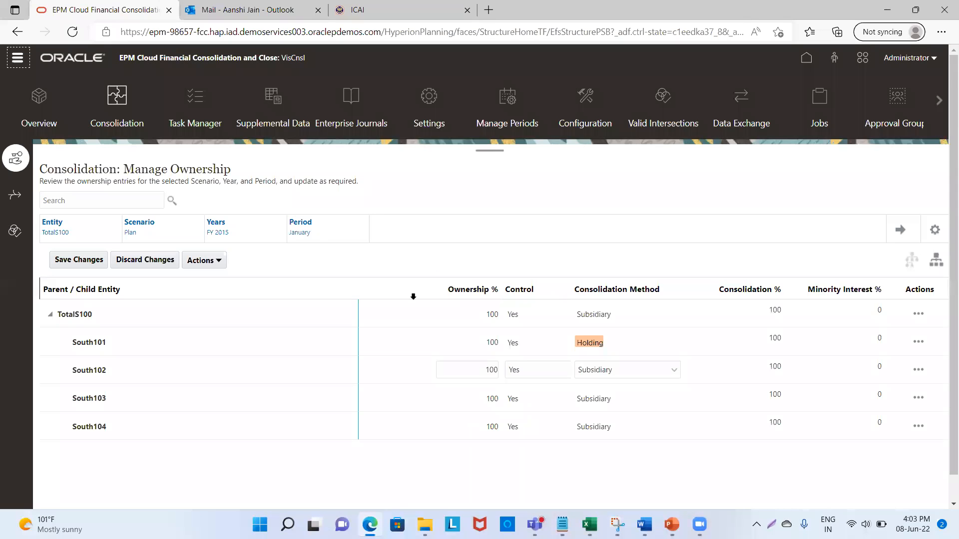
click(813, 62)
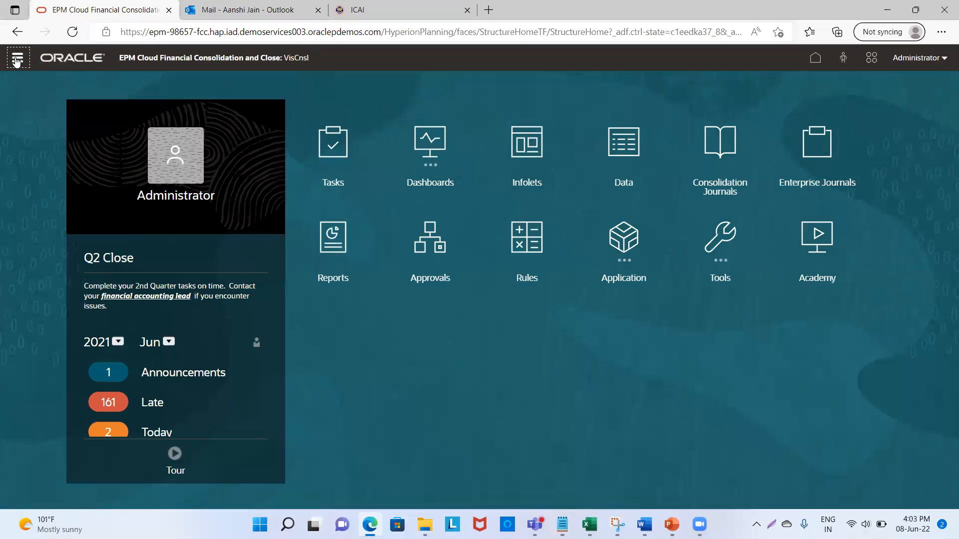
Open the Data Status form for Plan, FY 2015 and examine the January calculation status of the TotalS100 entities.
click(17, 58)
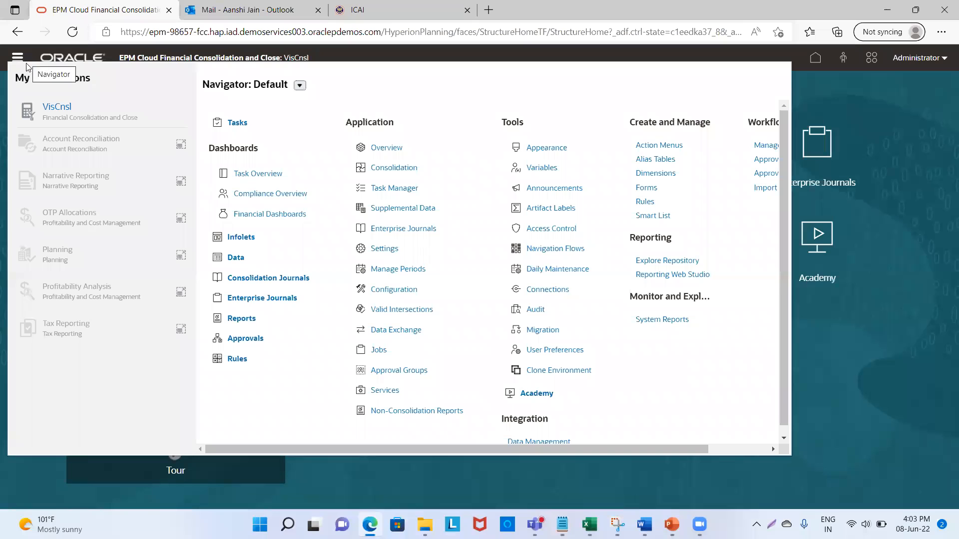
click(243, 256)
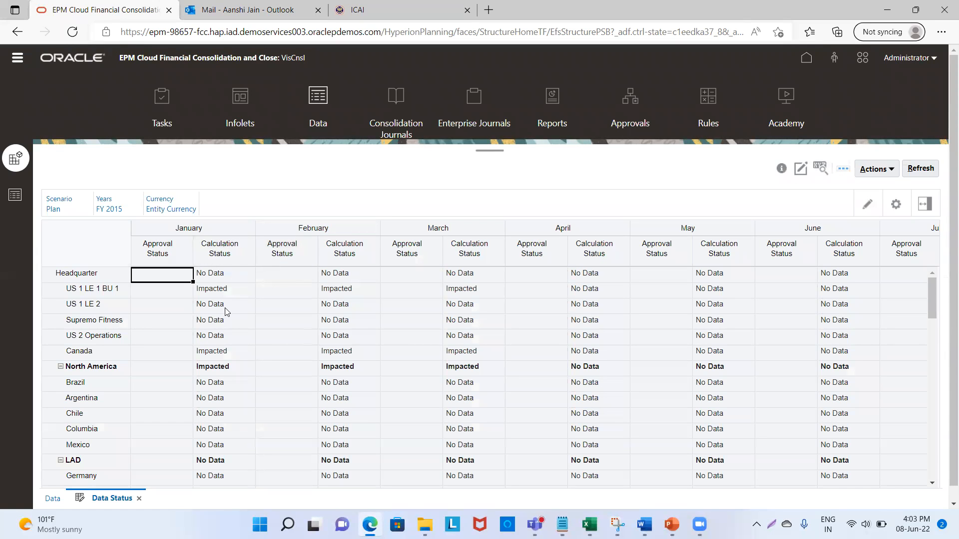
scroll(196, 304, down, 5)
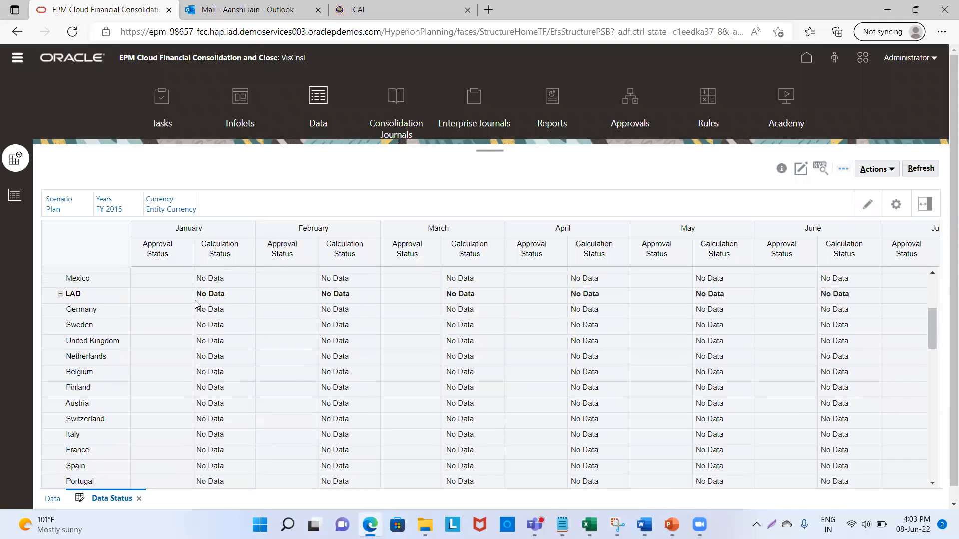
scroll(195, 304, down, 1)
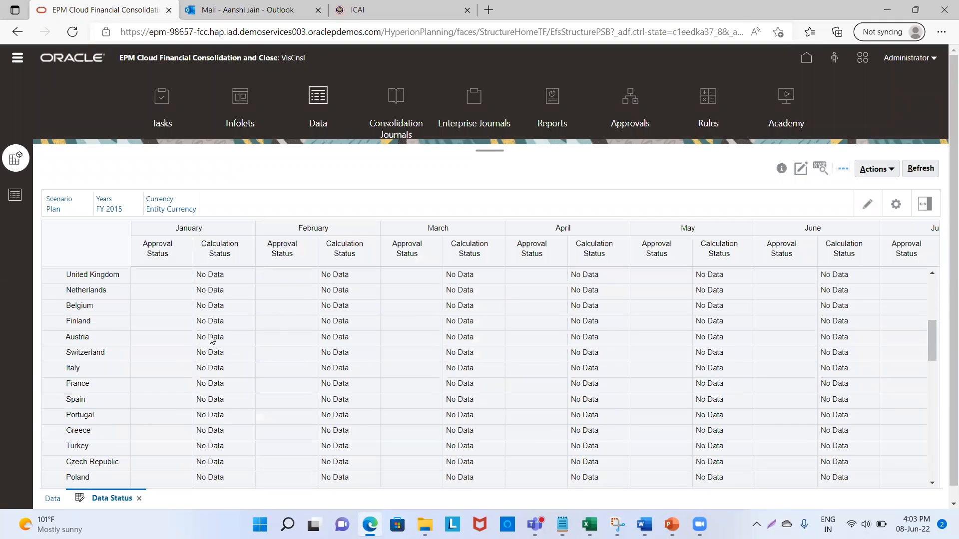
scroll(210, 339, down, 2)
scroll(211, 339, down, 8)
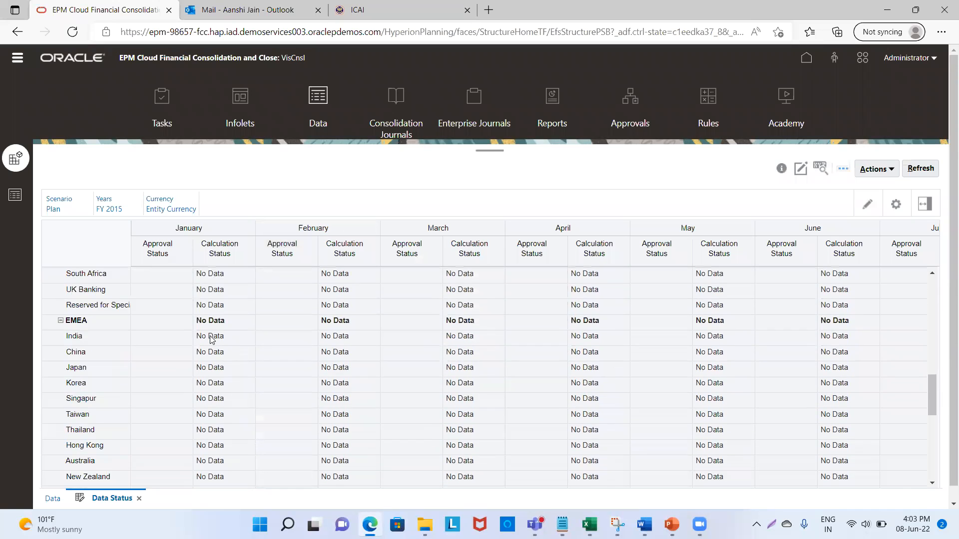
scroll(210, 339, down, 7)
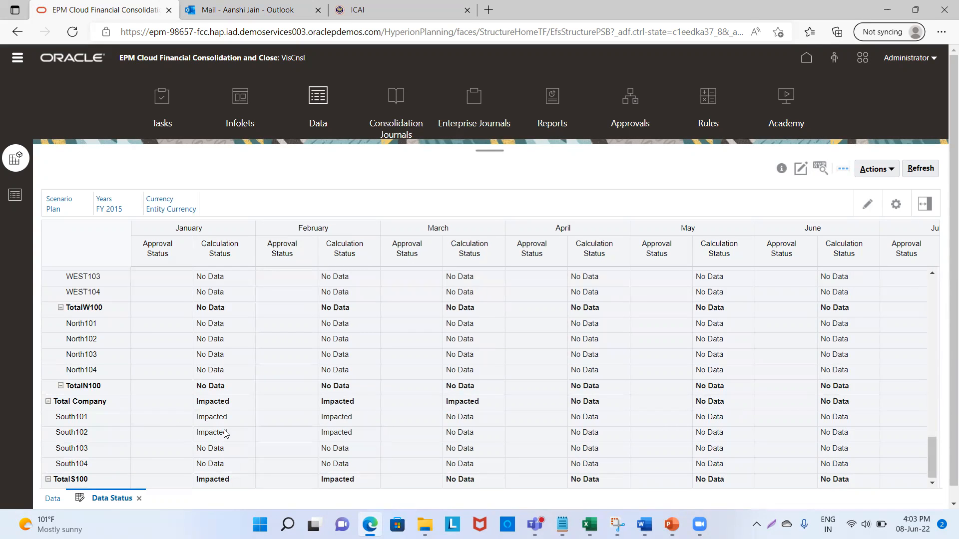
click(200, 228)
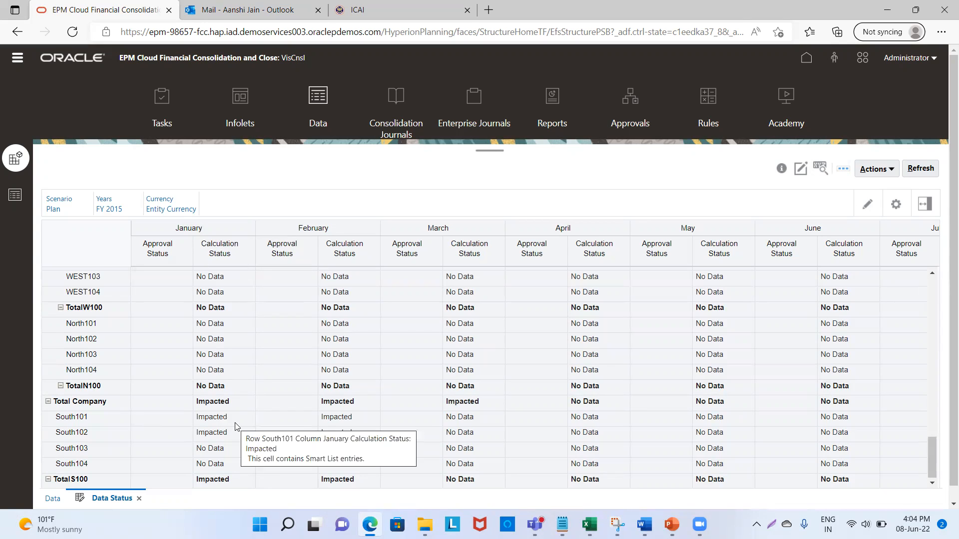
Run the Consolidate business rule for entity S_100, scenario Plan, period Jan and year FY15.
click(891, 170)
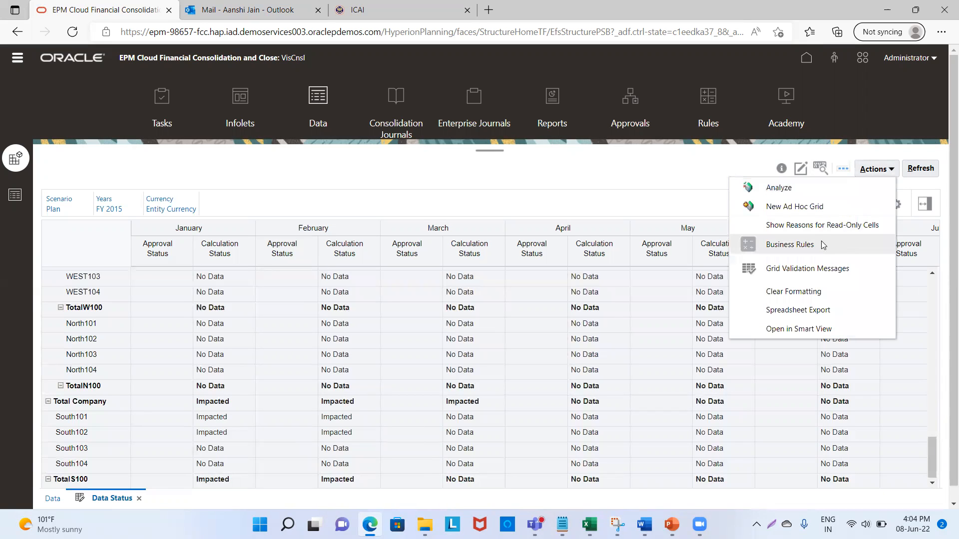
click(805, 247)
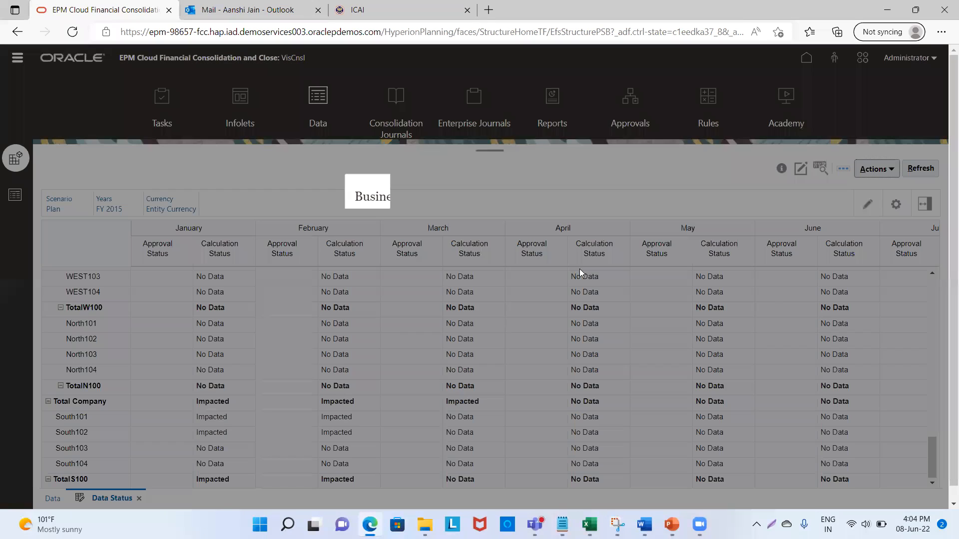
click(408, 264)
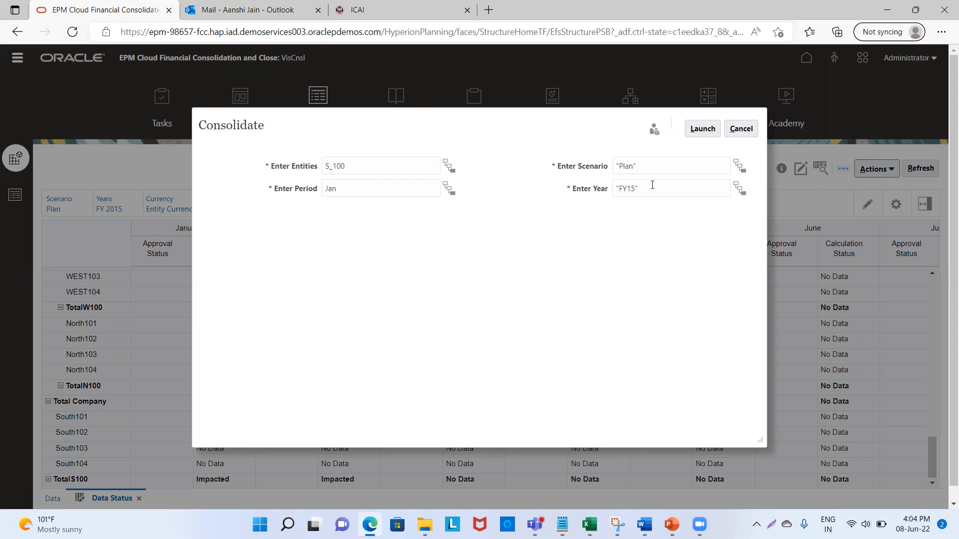
click(702, 130)
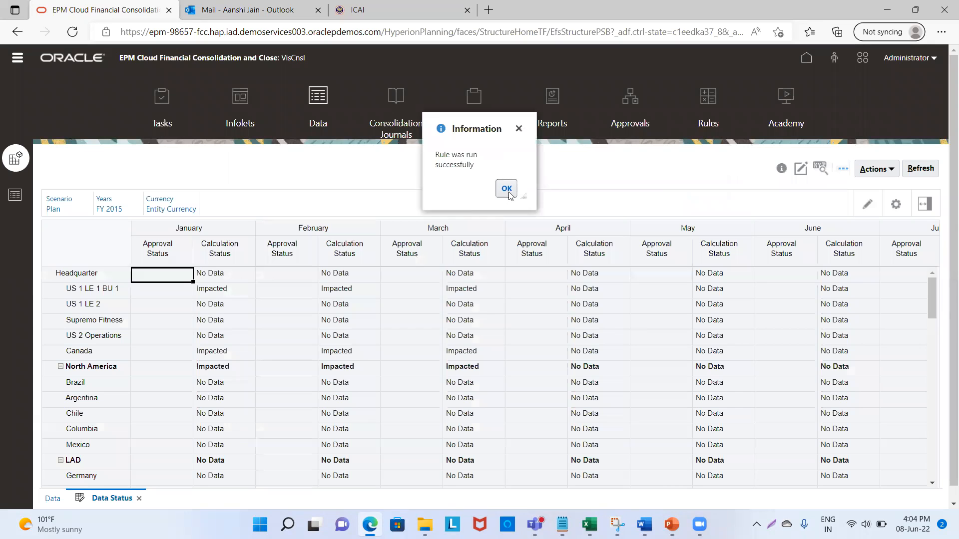
click(506, 188)
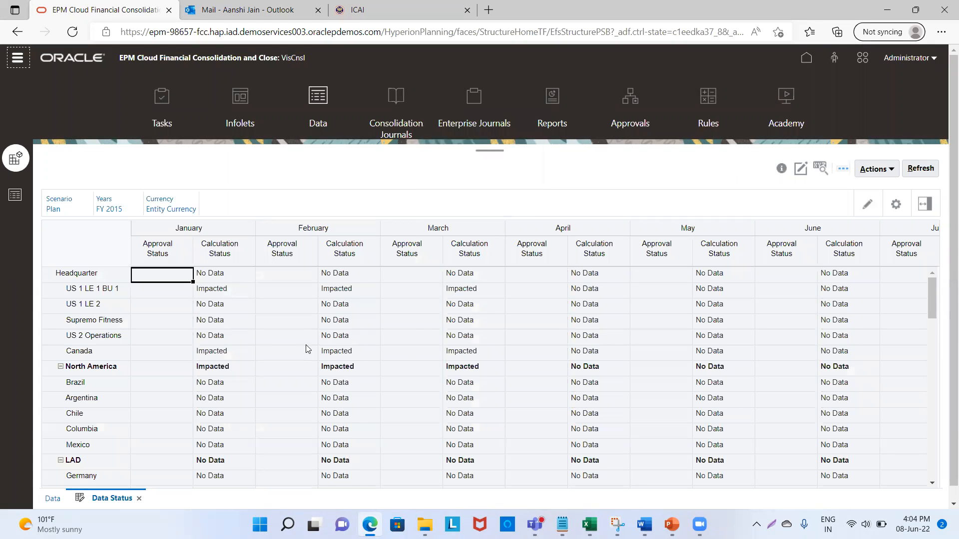
Check the January calculation status of South101, South102 and TotalS100 after the consolidation.
scroll(355, 329, down, 5)
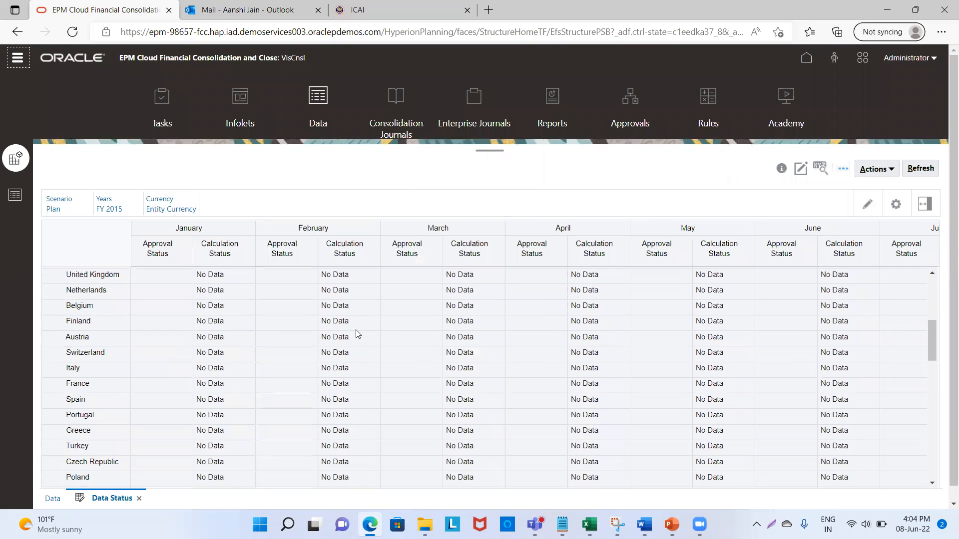
scroll(357, 334, down, 6)
scroll(357, 334, down, 7)
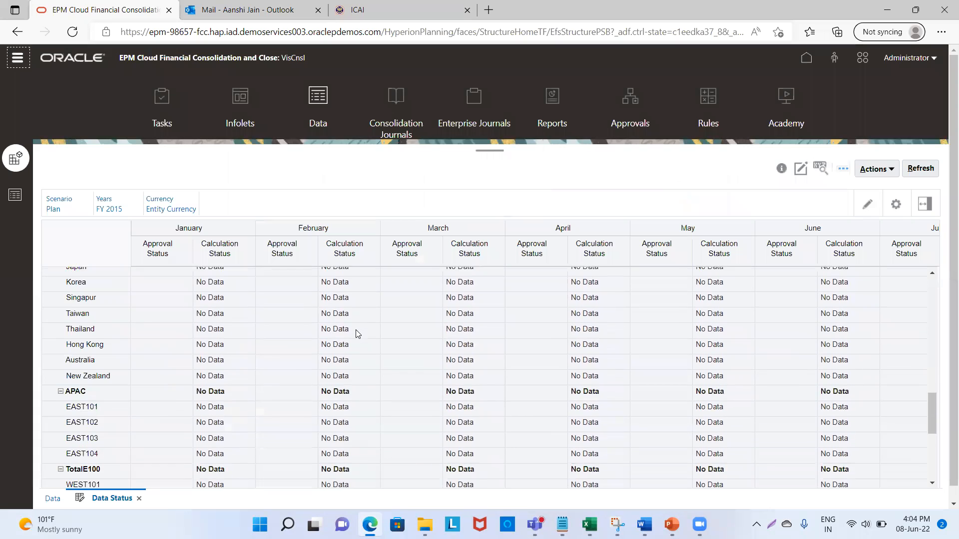
scroll(349, 345, down, 1)
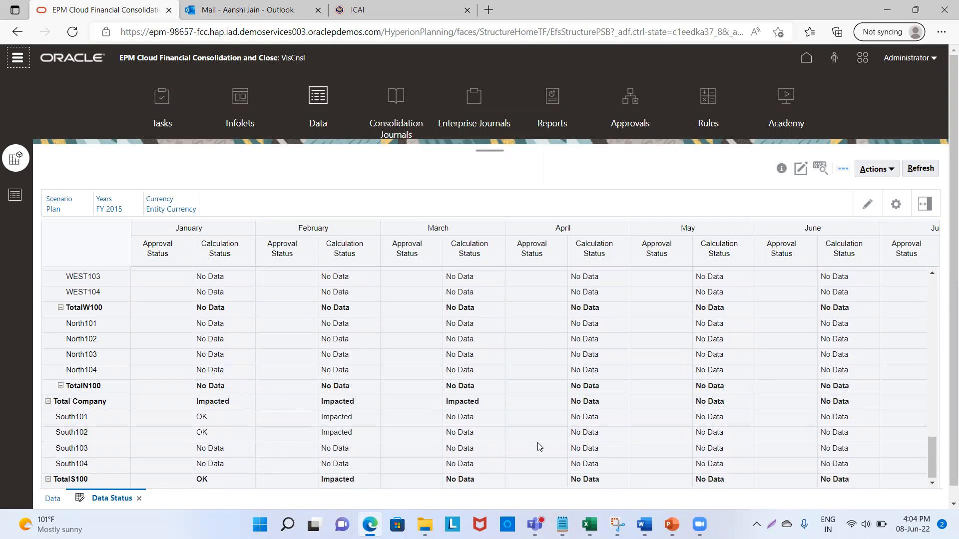
Switch to the Simple Case of Consolidation - Copy workbook in Excel and create a copy of the Input sheet before the original.
mouse_move(589, 525)
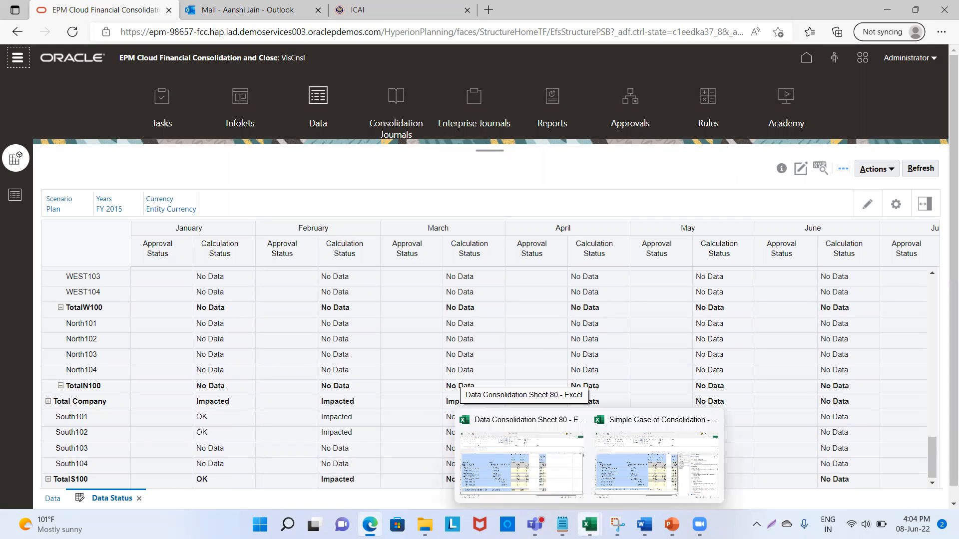
click(624, 462)
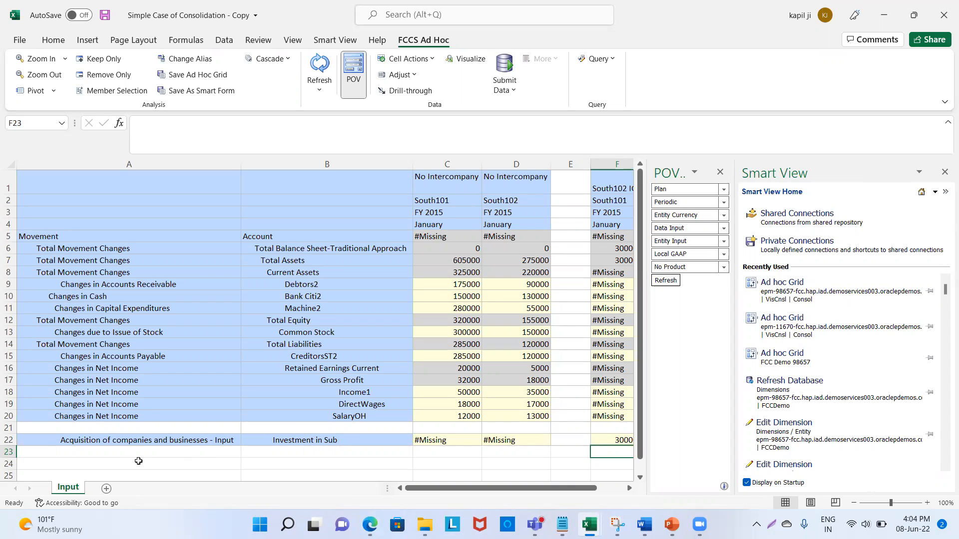
right_click(84, 489)
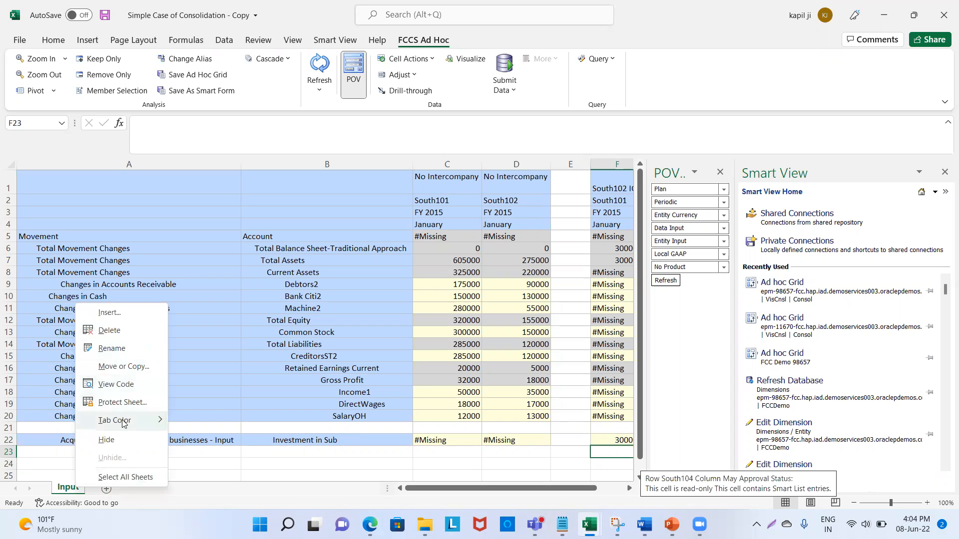
click(125, 372)
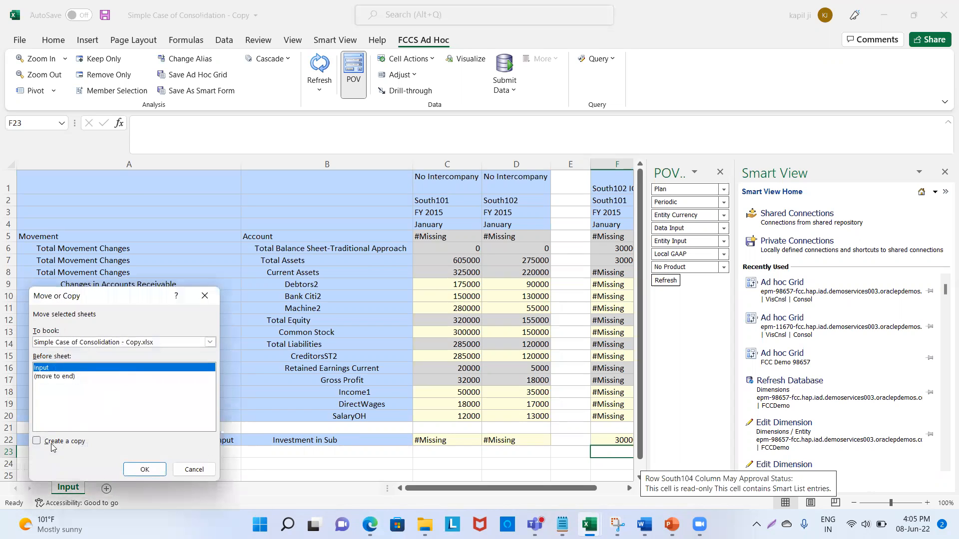
click(37, 441)
click(129, 468)
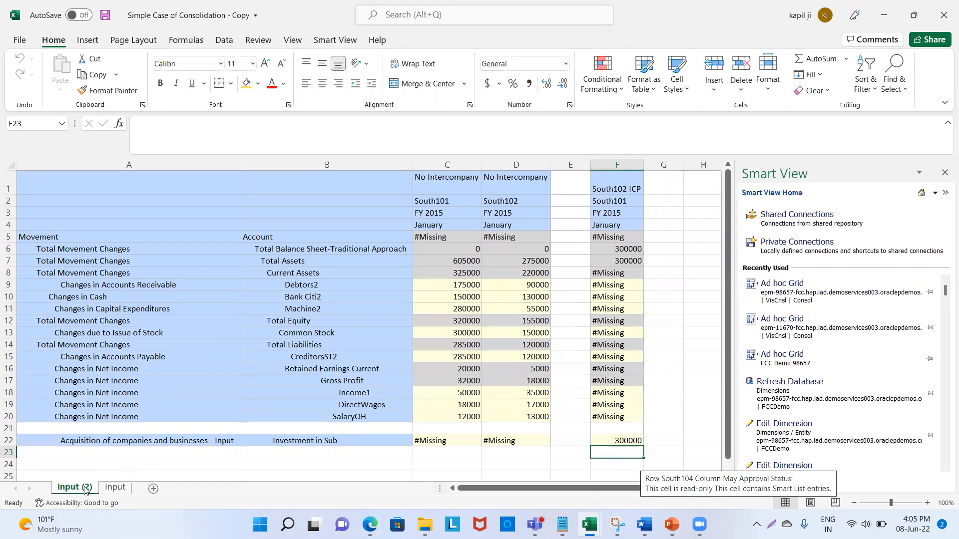
Delete columns D through F from the copied sheet, leaving only the South101 No Intercompany data column.
click(263, 360)
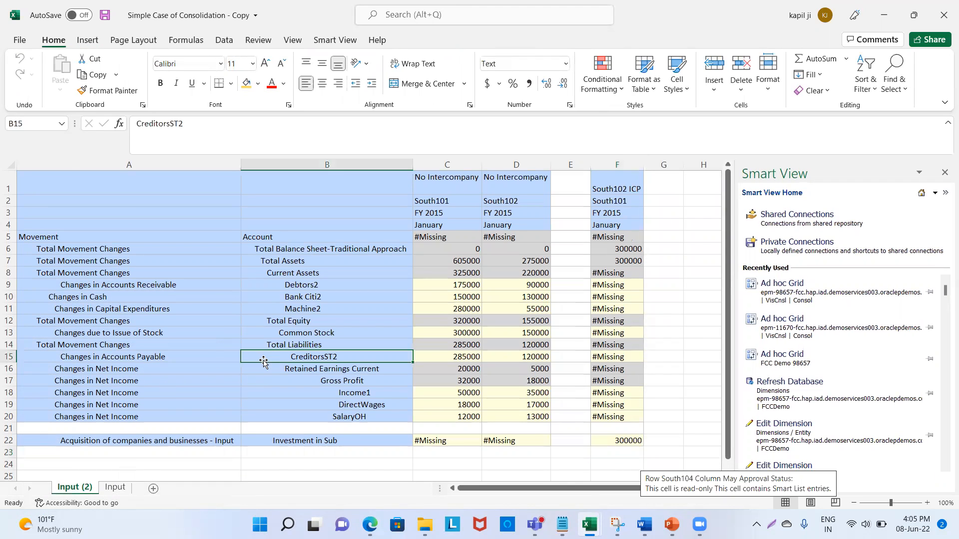
drag(519, 165, 619, 164)
right_click(525, 165)
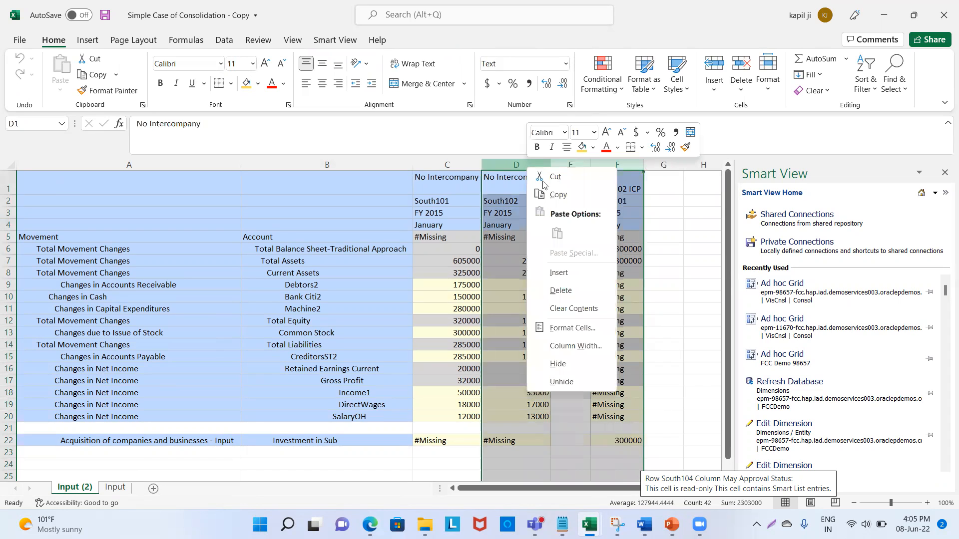
click(546, 291)
click(585, 295)
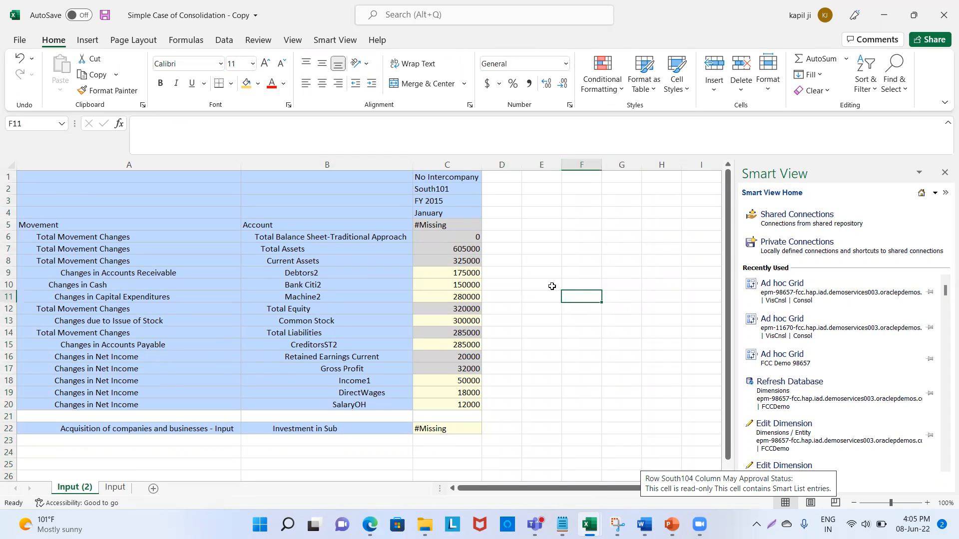
Connect the copied sheet to the recent VisCnsl Consol ad hoc grid and place the POV window over the empty cells beside the data.
click(323, 64)
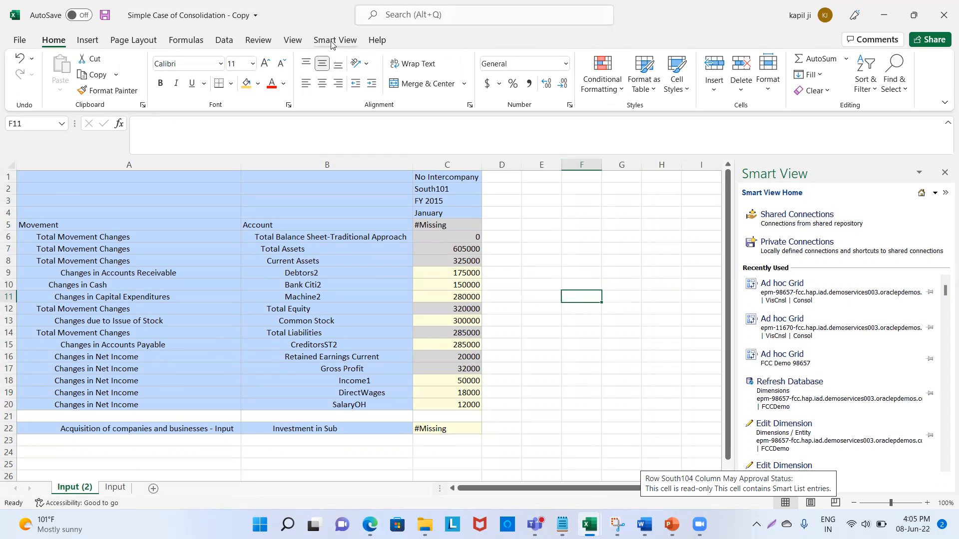
click(331, 41)
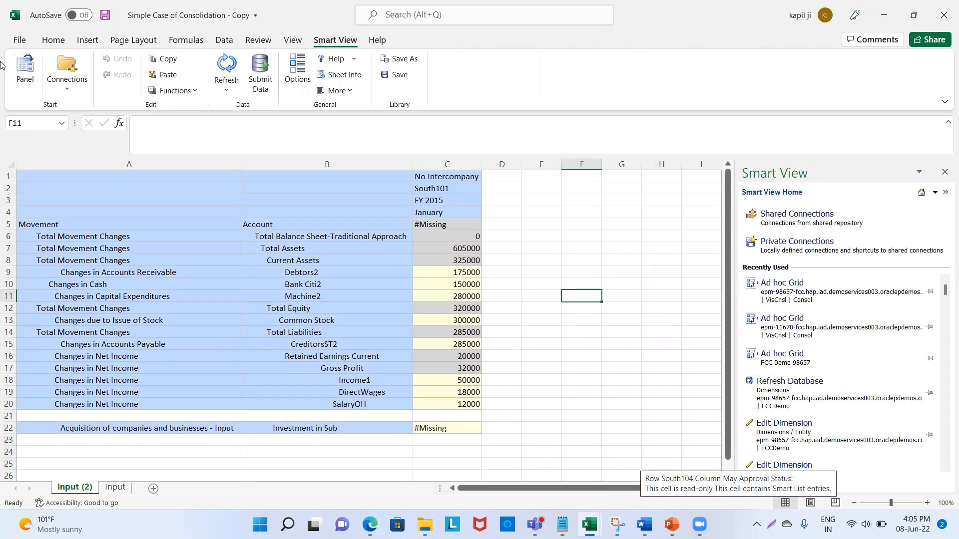
click(793, 283)
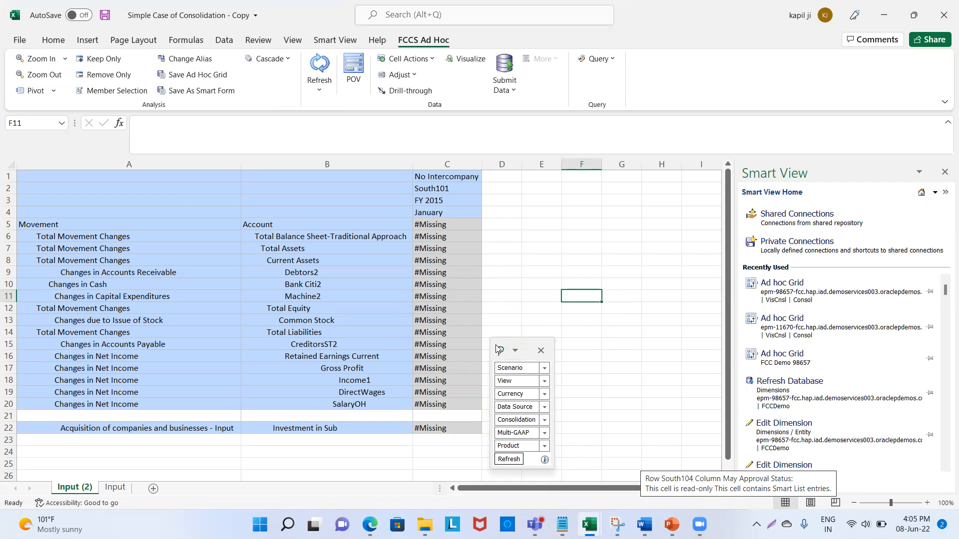
drag(499, 346, 625, 225)
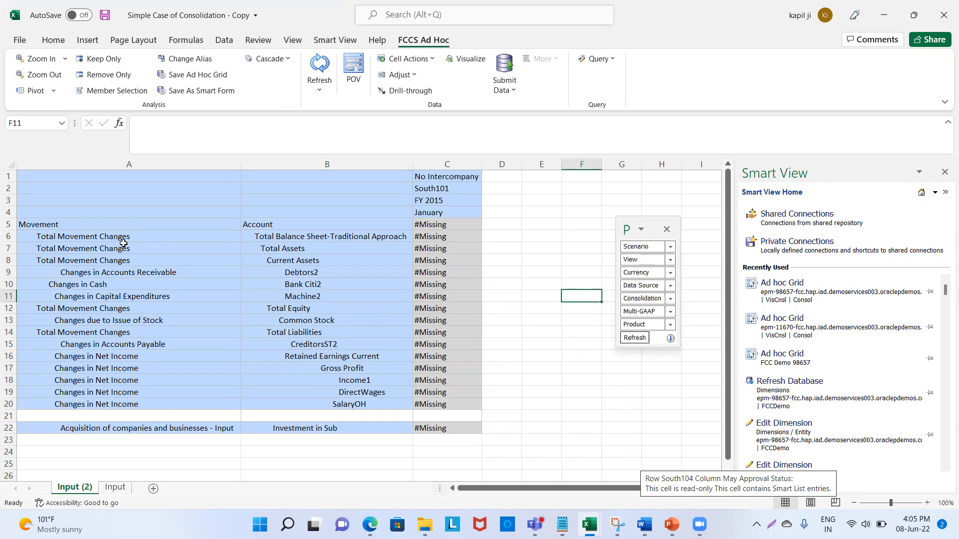
Change the movement member in cell A6 to Closing Balance.
click(122, 243)
click(123, 238)
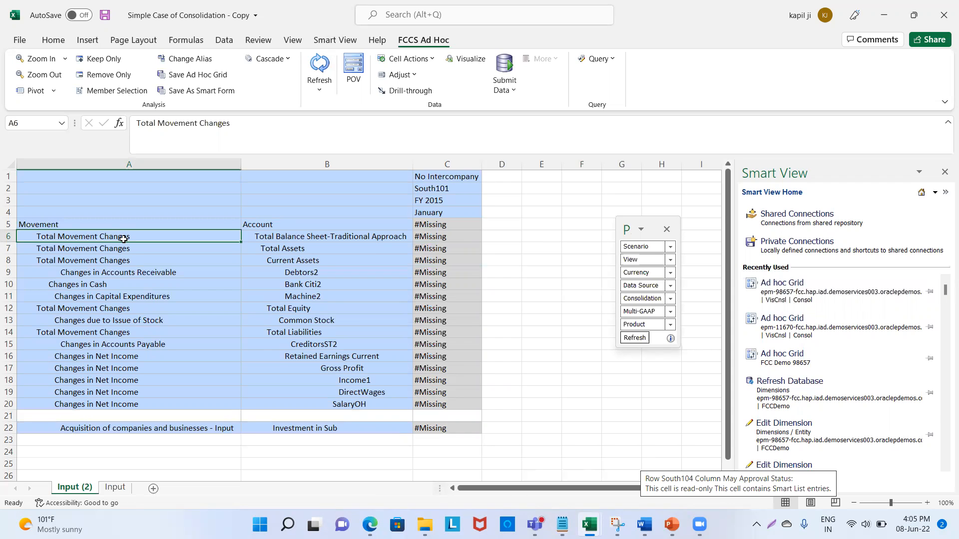
text(Clos)
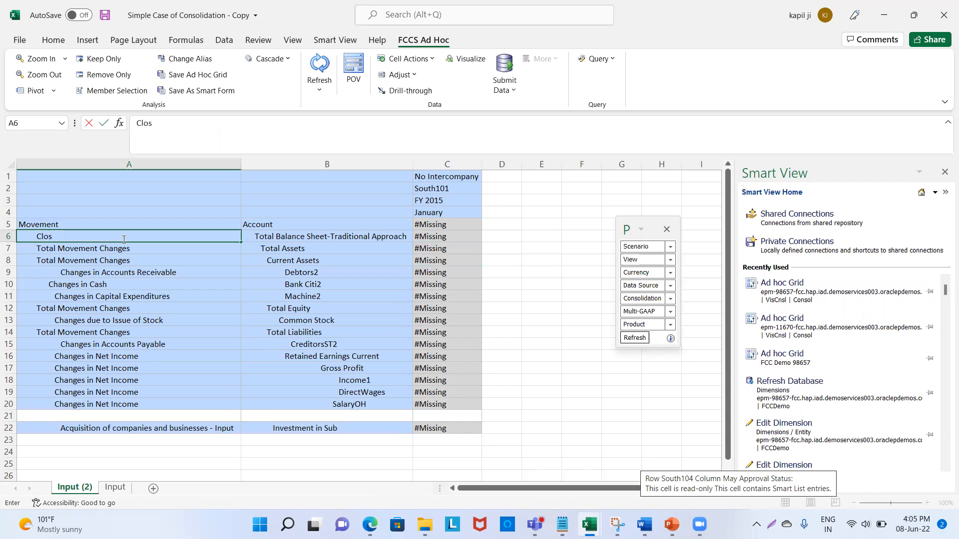
text(ing Balance)
key(Return)
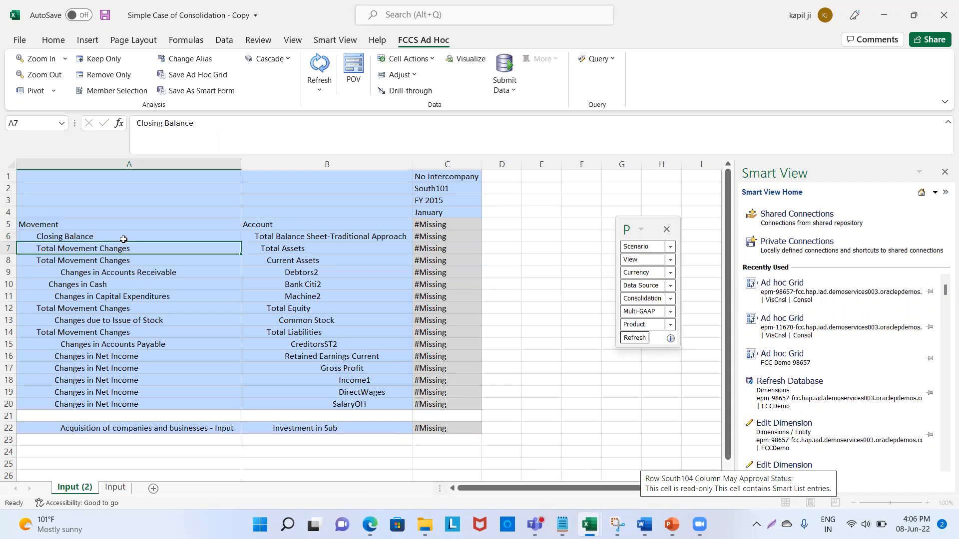
Copy Closing Balance from A6 into the movement cells A7 through A22.
right_click(55, 238)
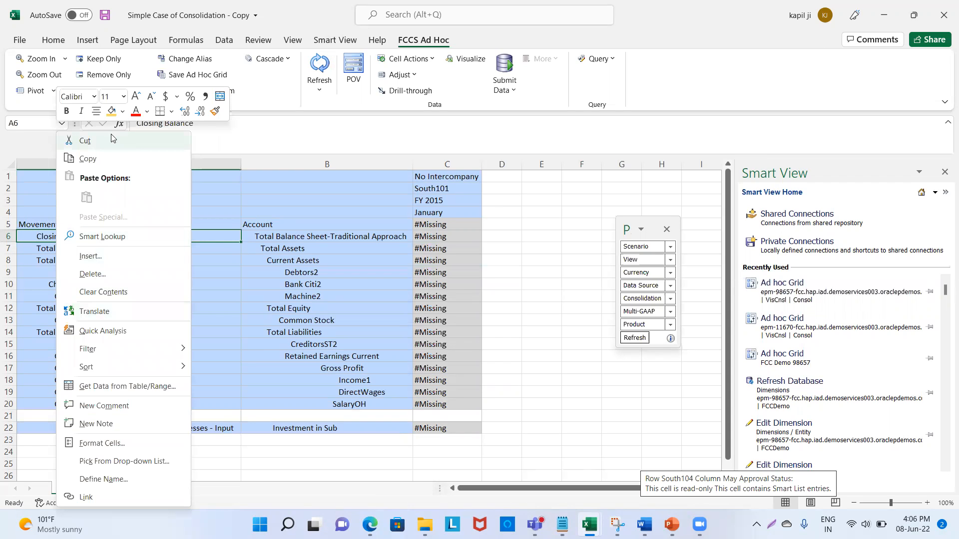
click(110, 159)
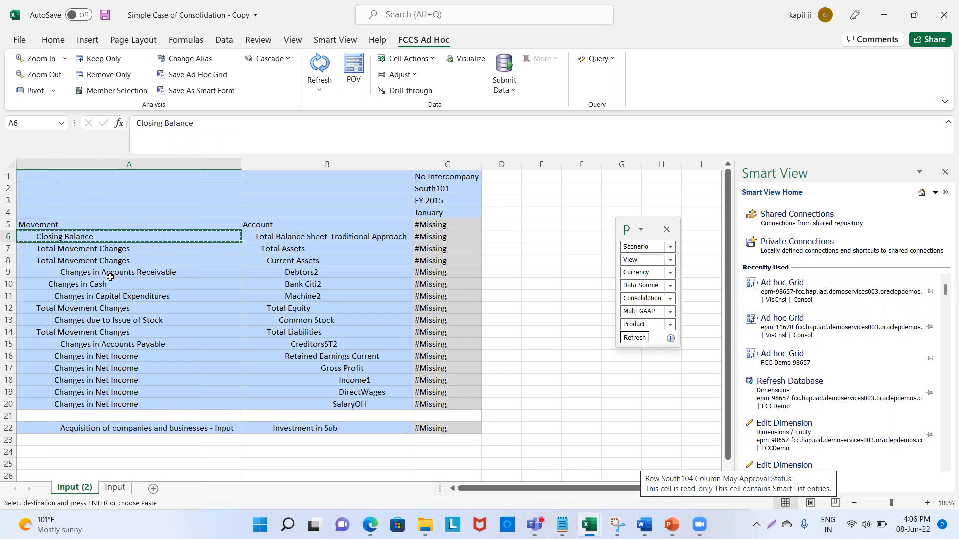
drag(119, 244, 124, 433)
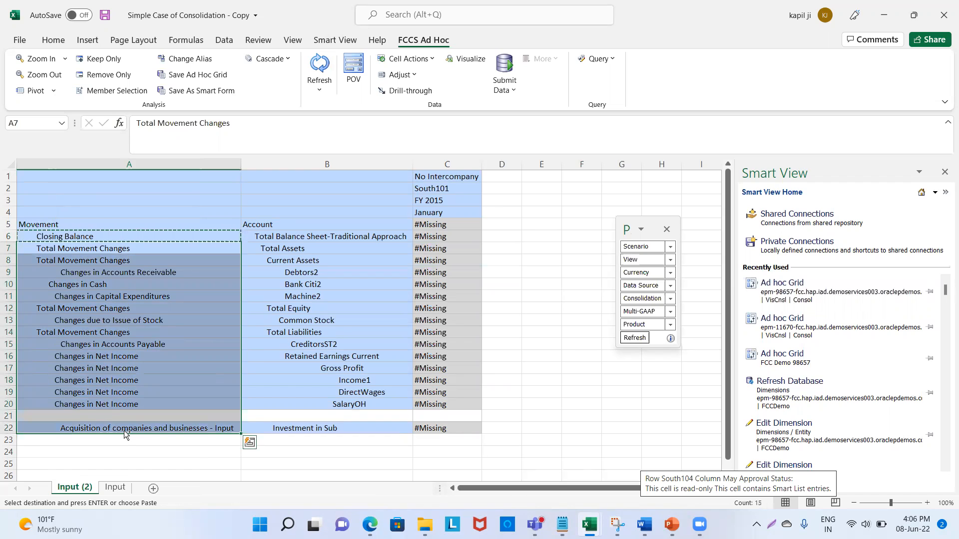
key(ctrl+v)
click(142, 345)
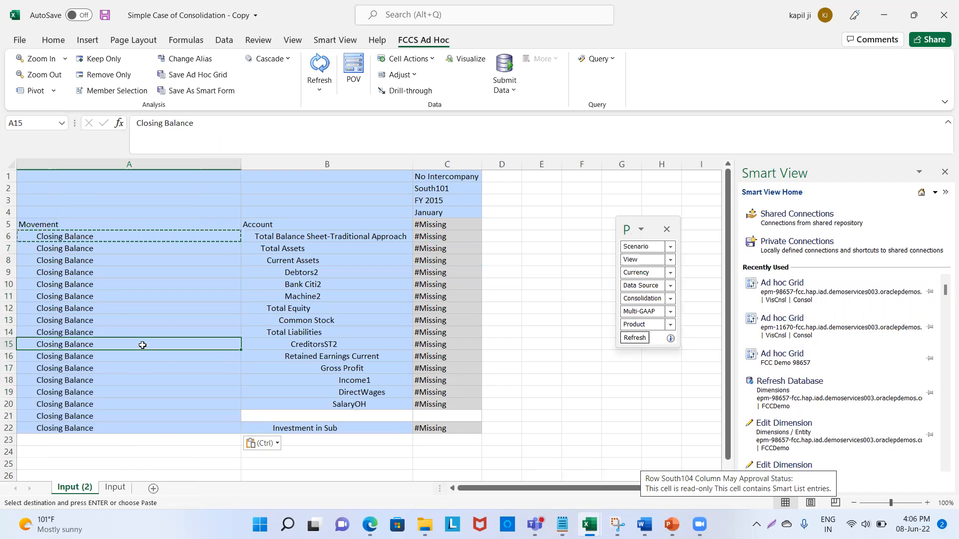
key(Escape)
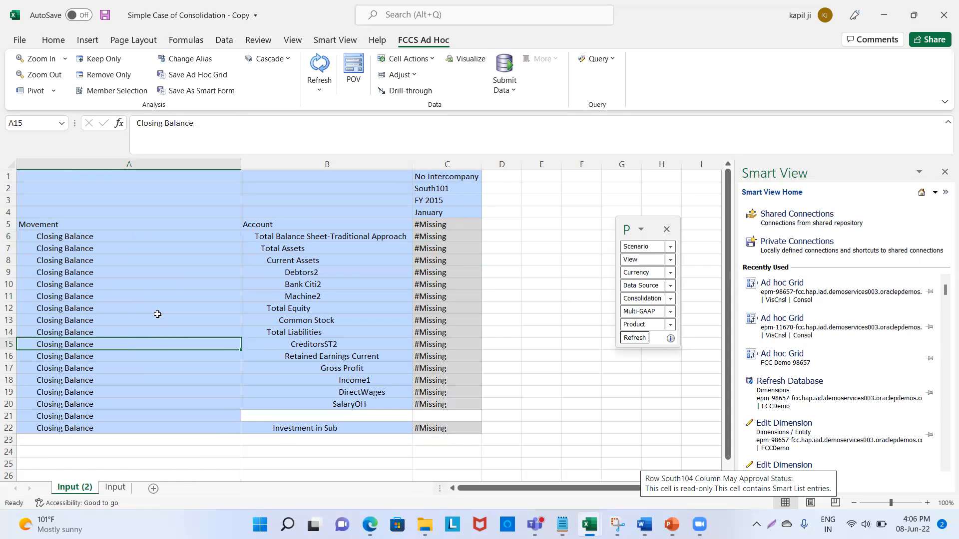
Insert two blank rows above the Total Equity row of the copied sheet.
click(510, 283)
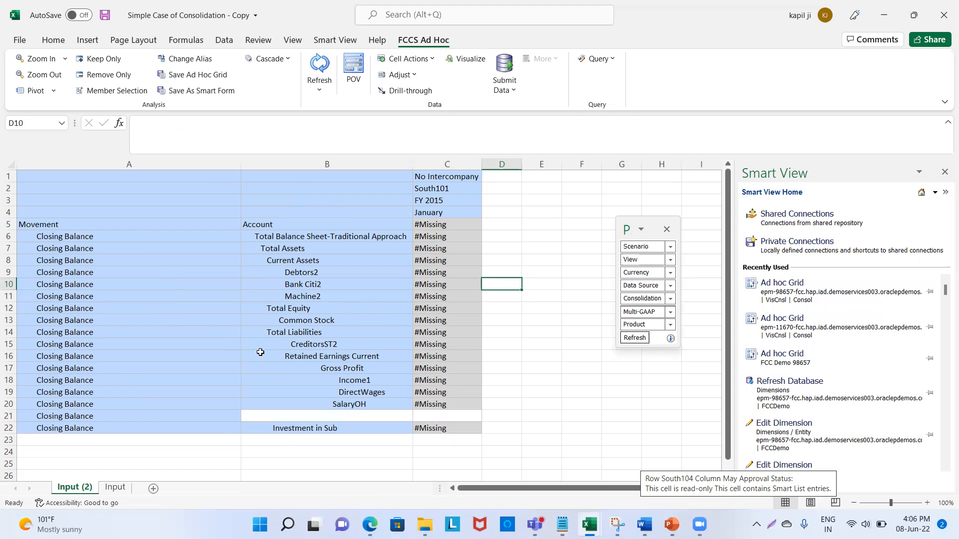
click(9, 308)
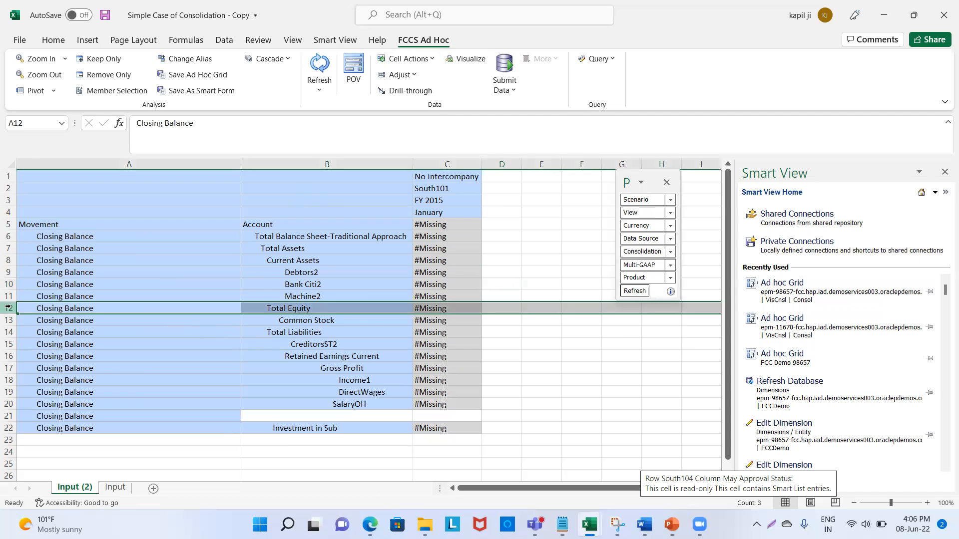
key(alt)
key(i)
key(r)
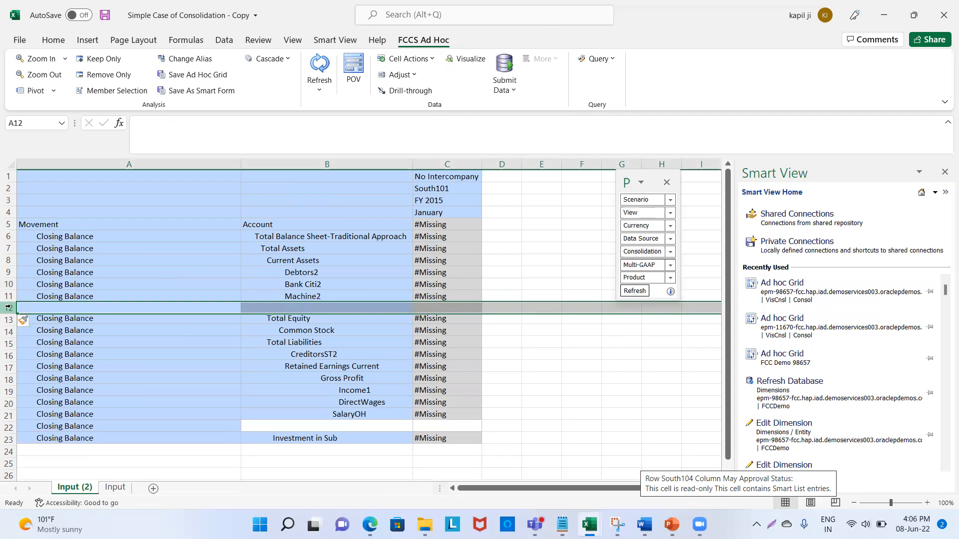
key(alt)
key(i)
key(r)
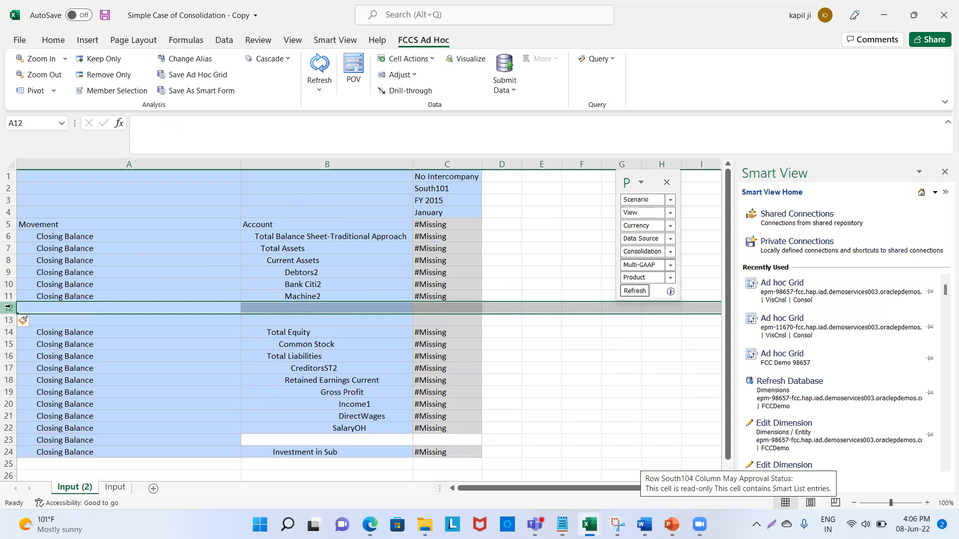
Fill the Closing Balance movement down into cells A12 and A13 of the new rows.
click(69, 311)
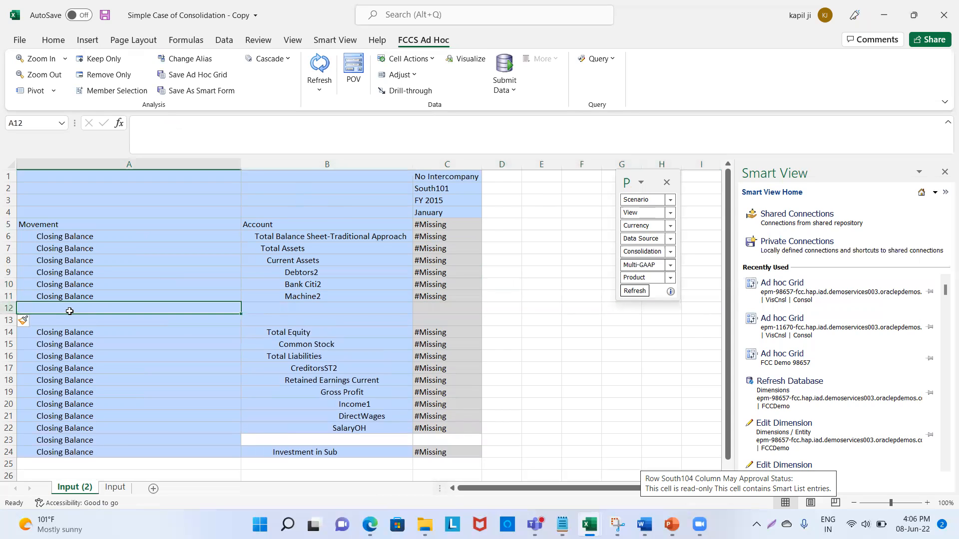
key(ctrl+d)
key(Down)
key(ctrl+d)
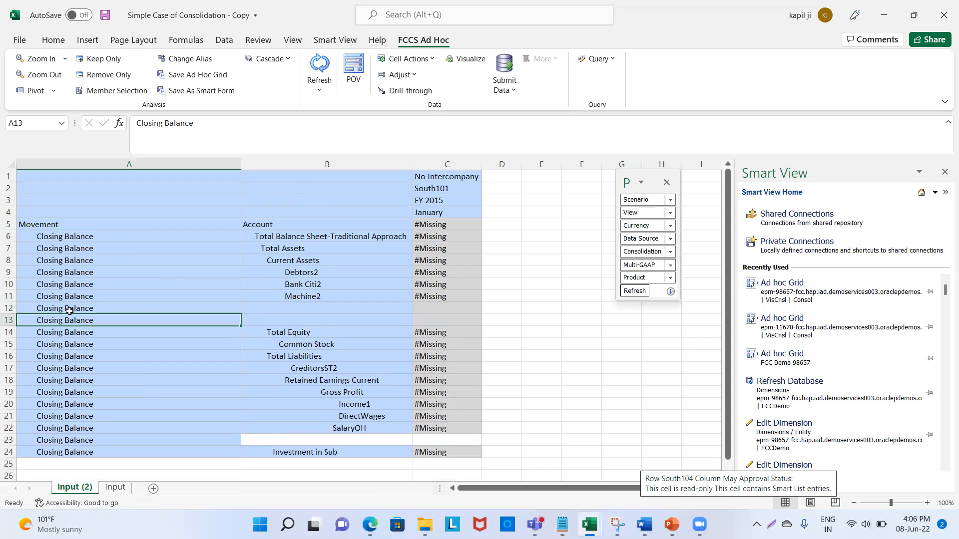
Enter the accounts Intangible Assets in B12 and Goodwill in B13, and refresh the ad hoc grid.
key(Right)
key(Up)
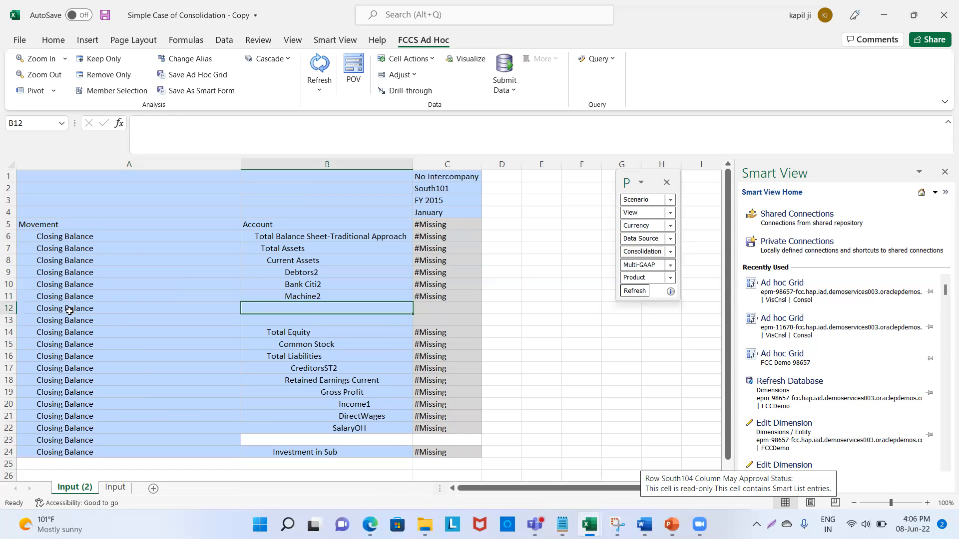
text(Inta)
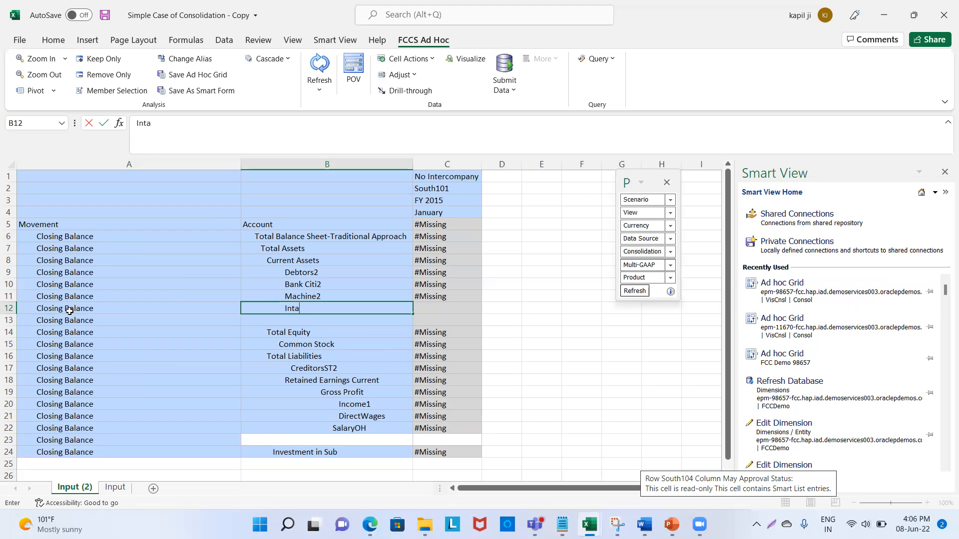
text(ngible Assets)
key(Return)
text(Goodw)
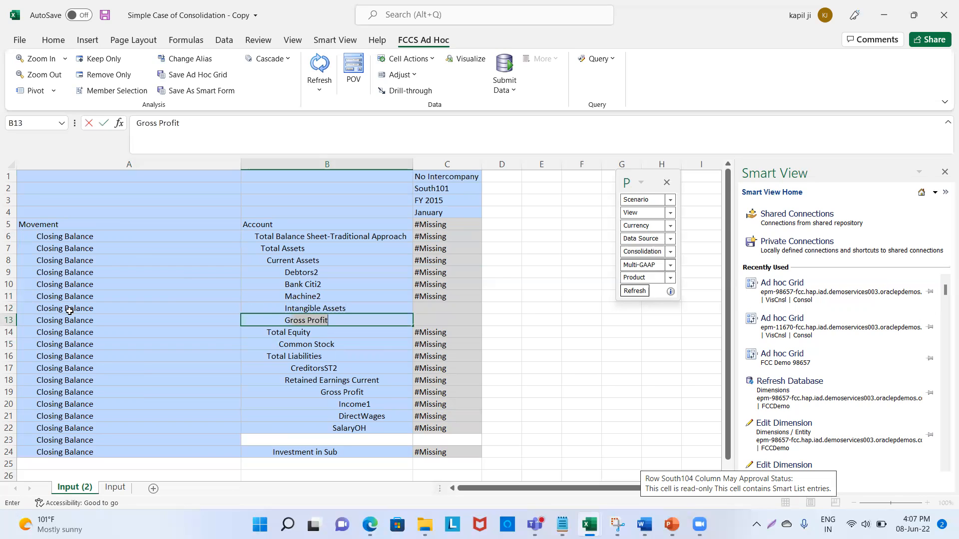
text(ill)
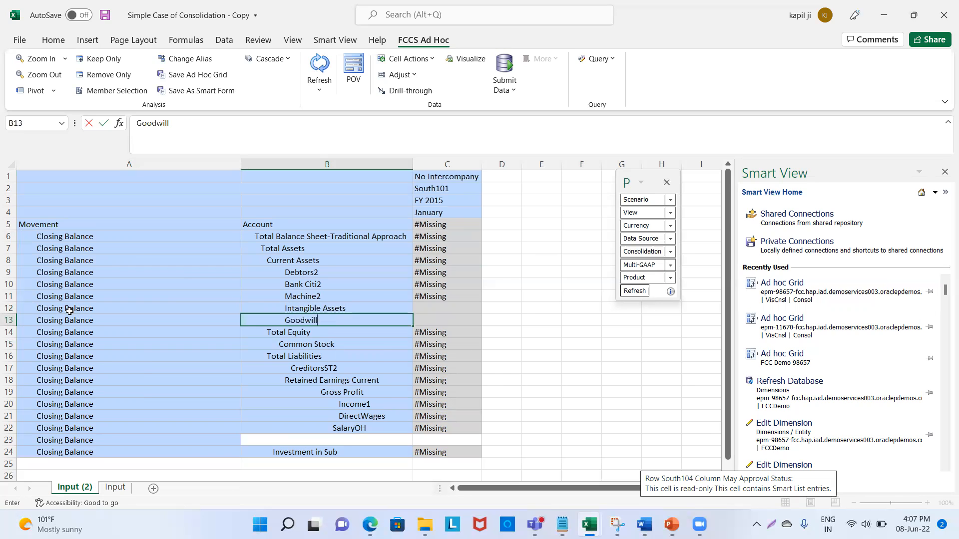
key(Return)
click(319, 70)
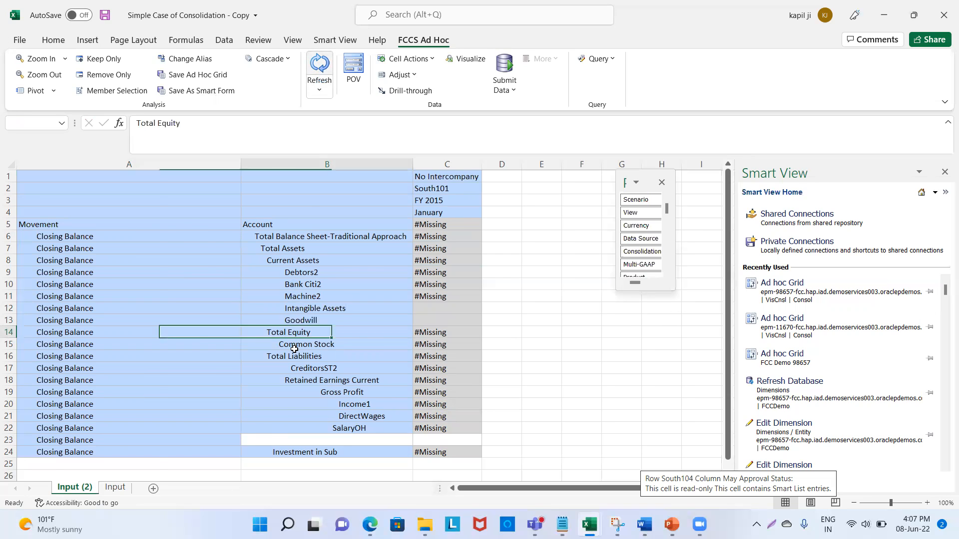
Insert a row above Total Liabilities and fill the Closing Balance movement down into A16.
click(11, 356)
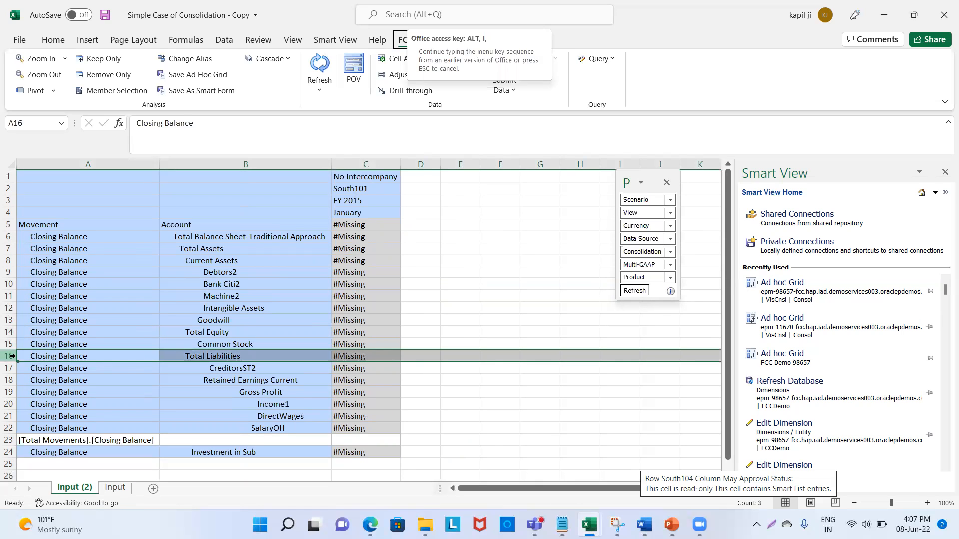
key(ctrl+plus)
click(26, 357)
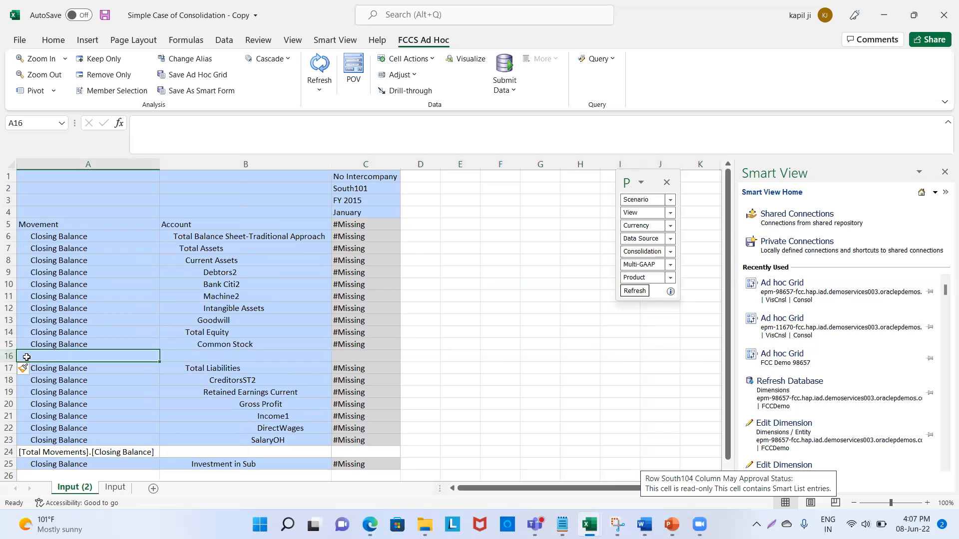
key(ctrl+c)
key(Escape)
key(ctrl+d)
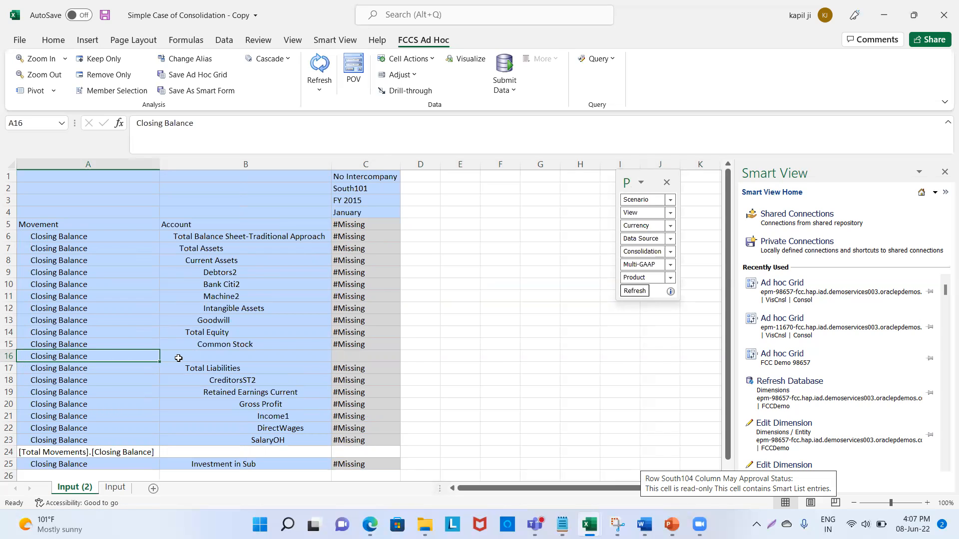
Enter the account Minority Interest in B16 and refresh the ad hoc grid.
click(179, 358)
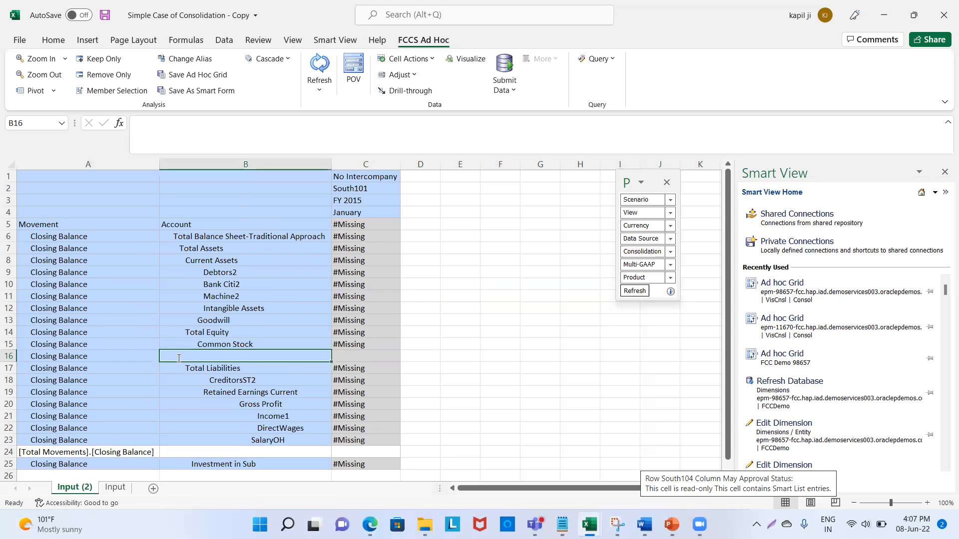
text(Minority Interest)
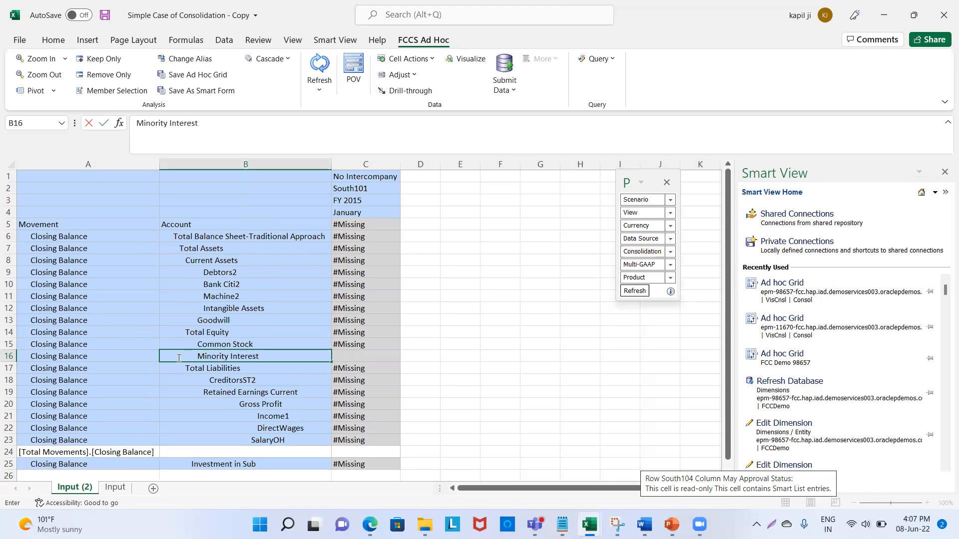
click(455, 351)
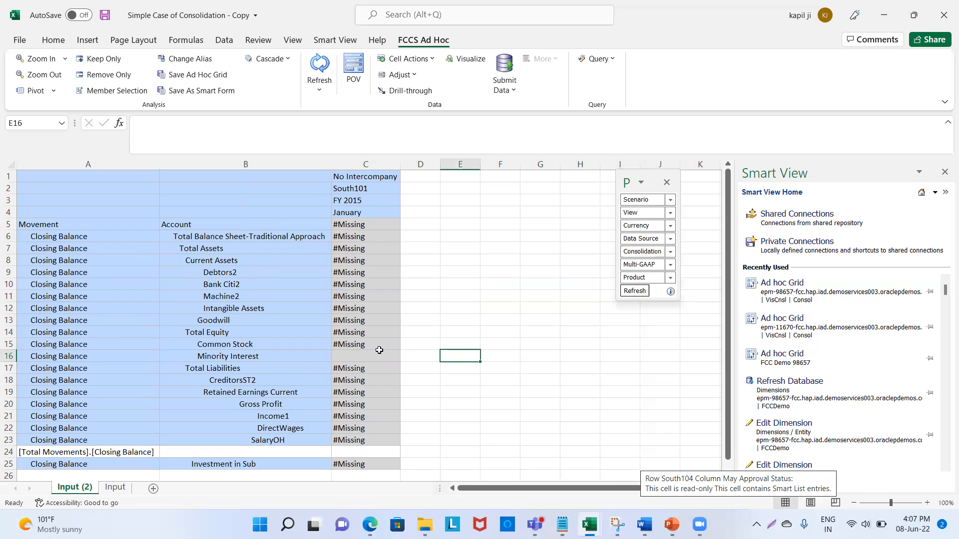
click(370, 356)
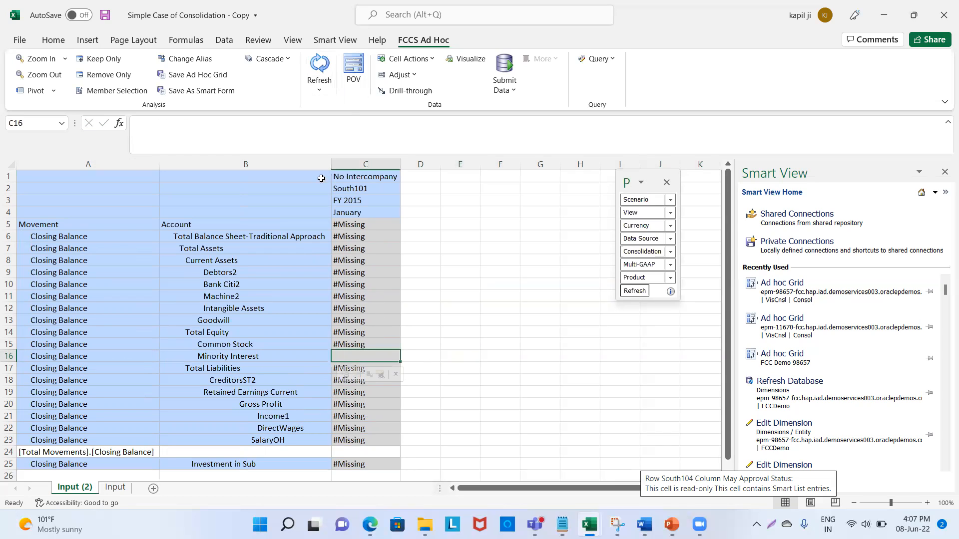
click(322, 70)
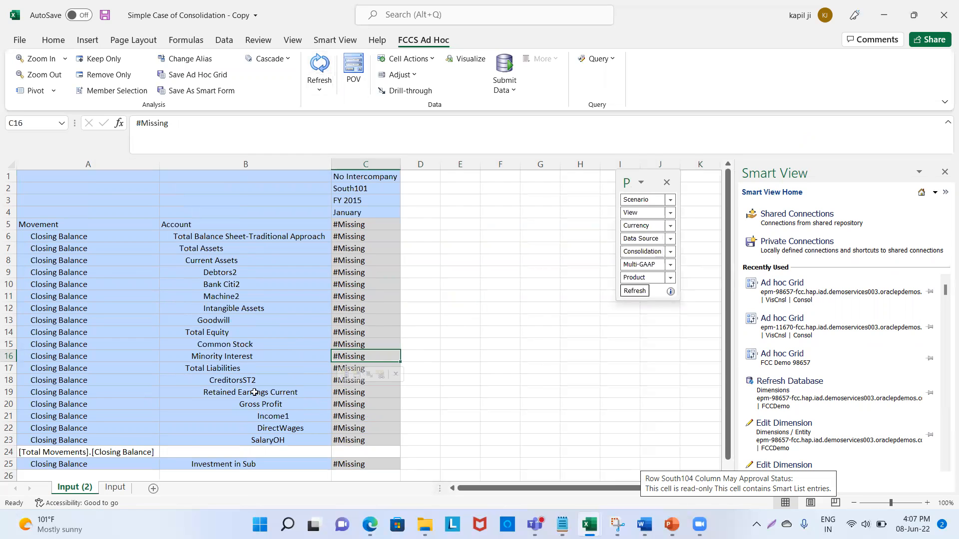
Clear the stray movement member from cell A24 in the blank row above Investment in Sub.
click(151, 449)
key(Delete)
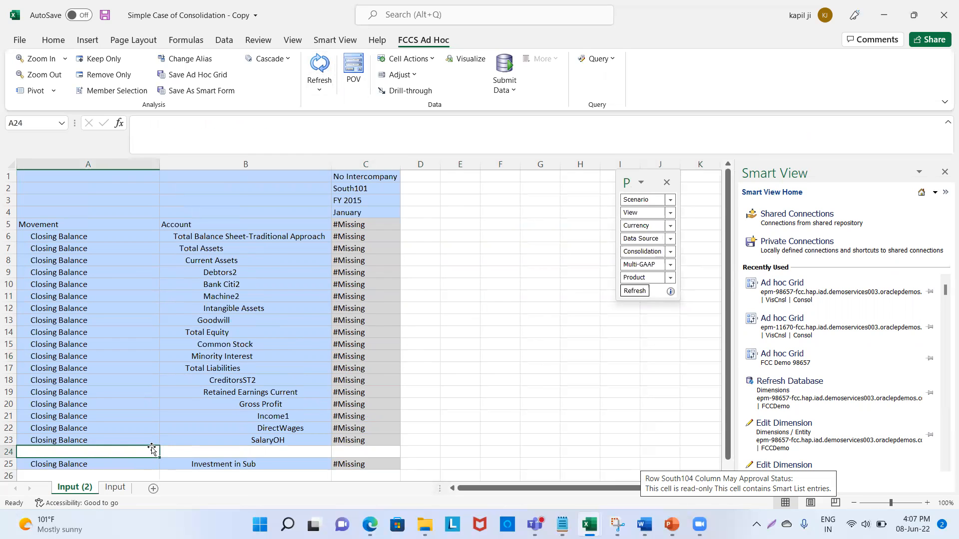
click(451, 414)
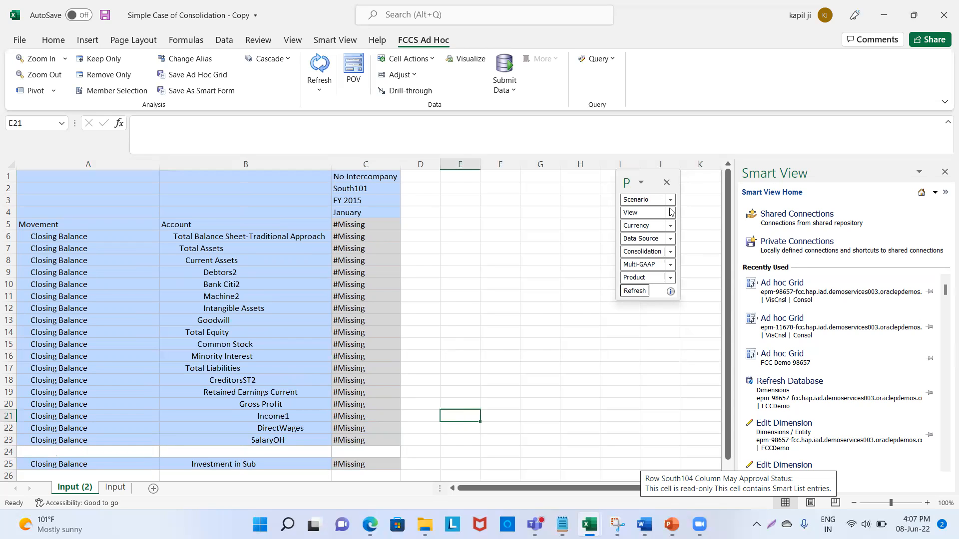
Try to open the member choices for the Scenario dimension in the POV.
click(667, 204)
click(665, 210)
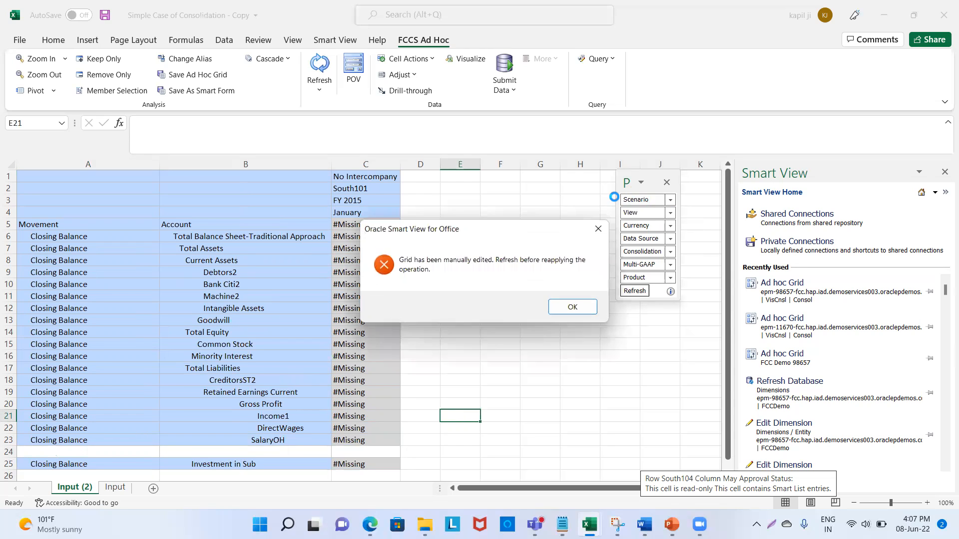
click(568, 309)
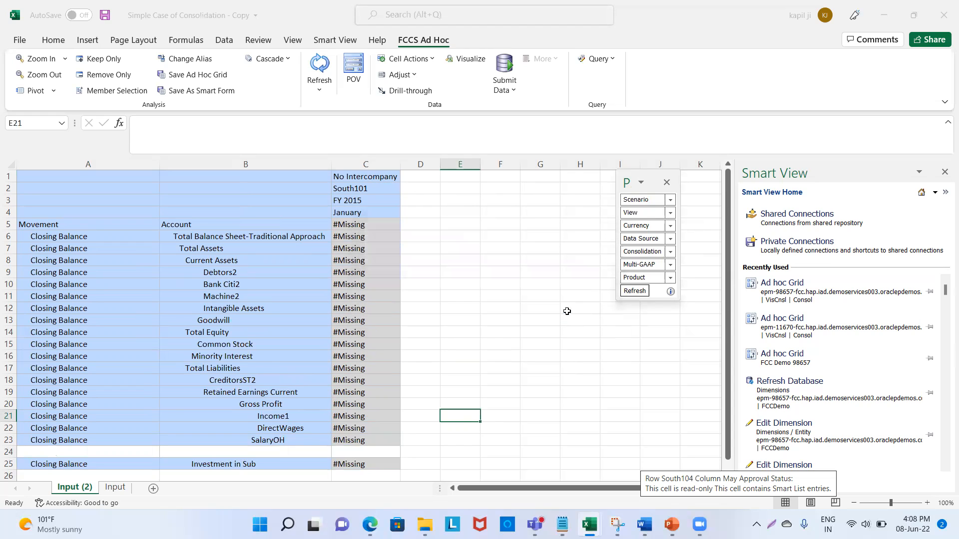
click(665, 203)
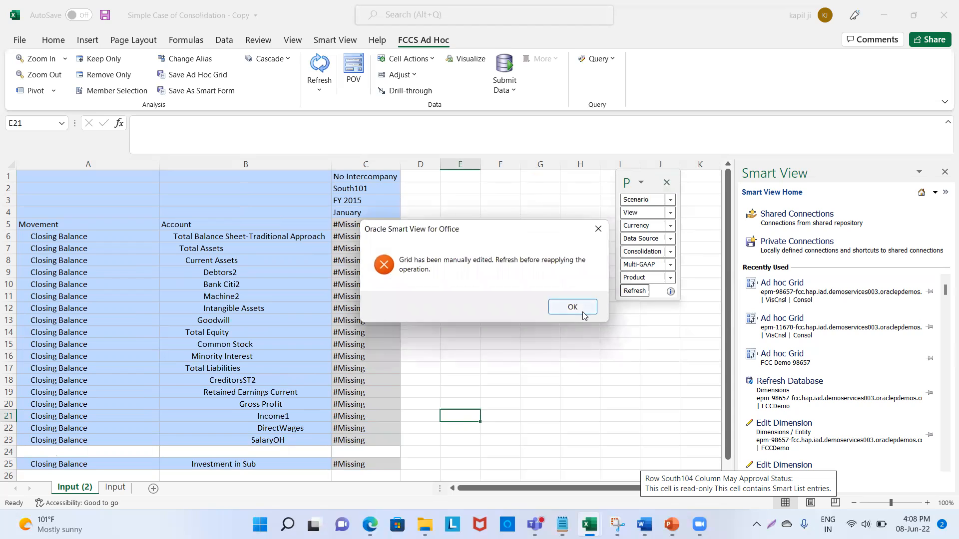
click(566, 306)
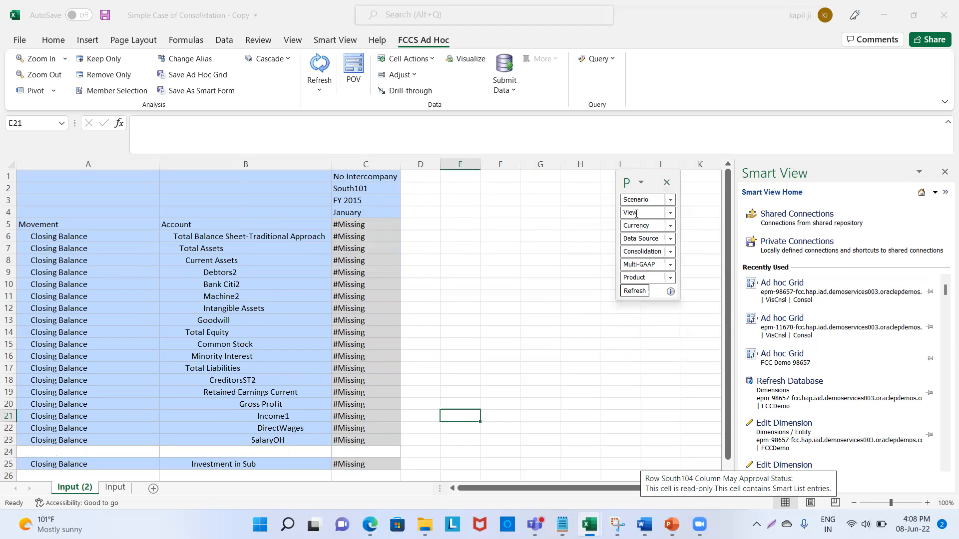
Set the POV's Scenario to Plan, View to Periodic and Currency to Parent Currency.
double_click(656, 203)
text(Plan)
double_click(658, 211)
key(BackSpace)
text(Periodic)
double_click(659, 227)
key(Left)
text(Parent)
click(647, 382)
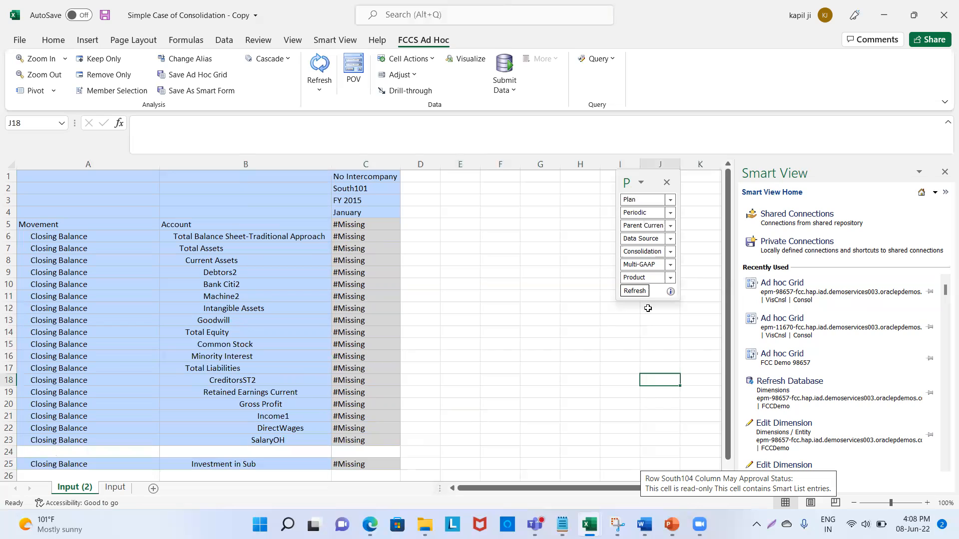
Set the POV's Data Source to Total Data Source and Consolidation to Entity Total.
click(657, 240)
text(Total)
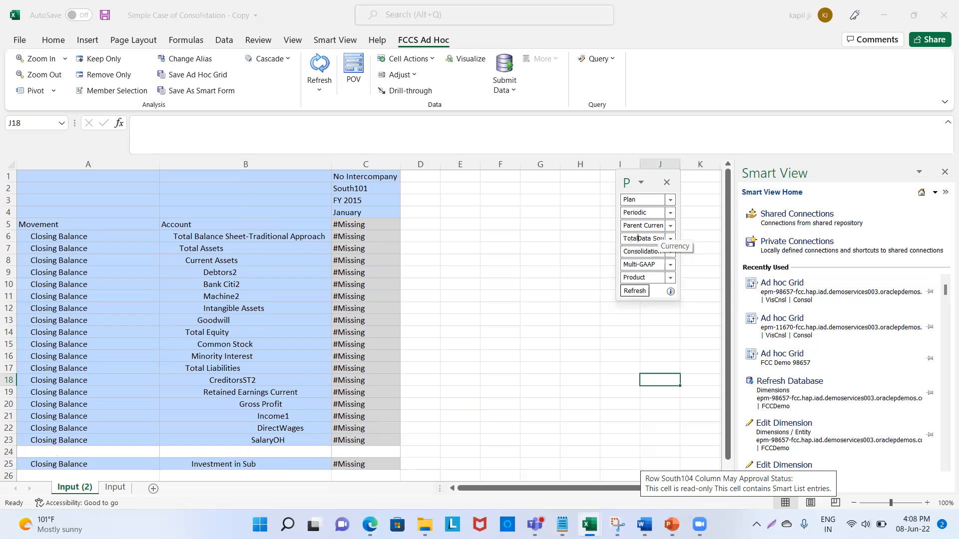
double_click(655, 252)
text(E)
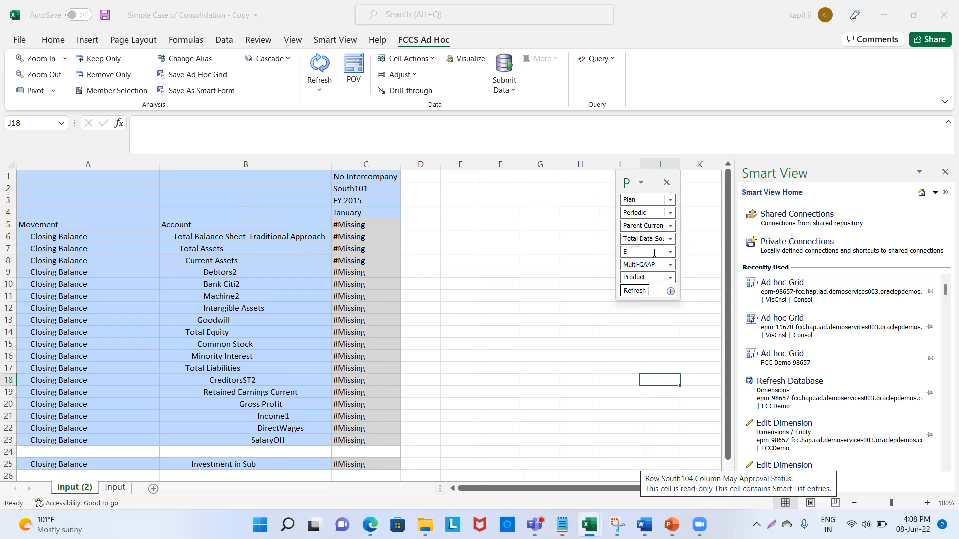
text(ntity Total)
Set the POV's Multi-GAAP member to Local GAAP and Product to No Product.
click(643, 267)
key(Right)
key(Left)
key(Left)
key(Left)
key(Left)
key(BackSpace)
key(BackSpace)
key(BackSpace)
key(BackSpace)
key(BackSpace)
key(BackSpace)
text(Local)
click(653, 276)
key(Left)
text(No)
Change the intercompany member in cell C1 to Intercompany Top.
click(387, 176)
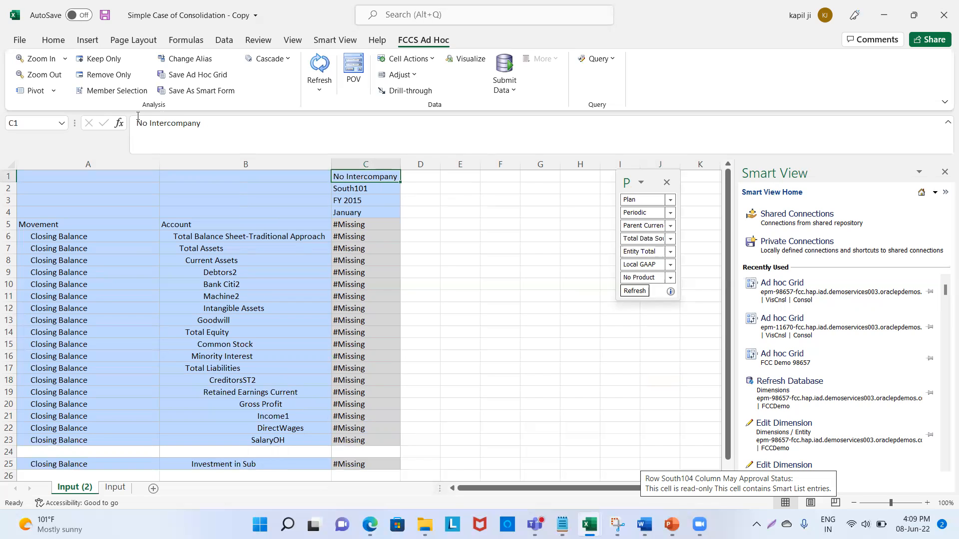
click(147, 128)
key(BackSpace)
key(BackSpace)
key(BackSpace)
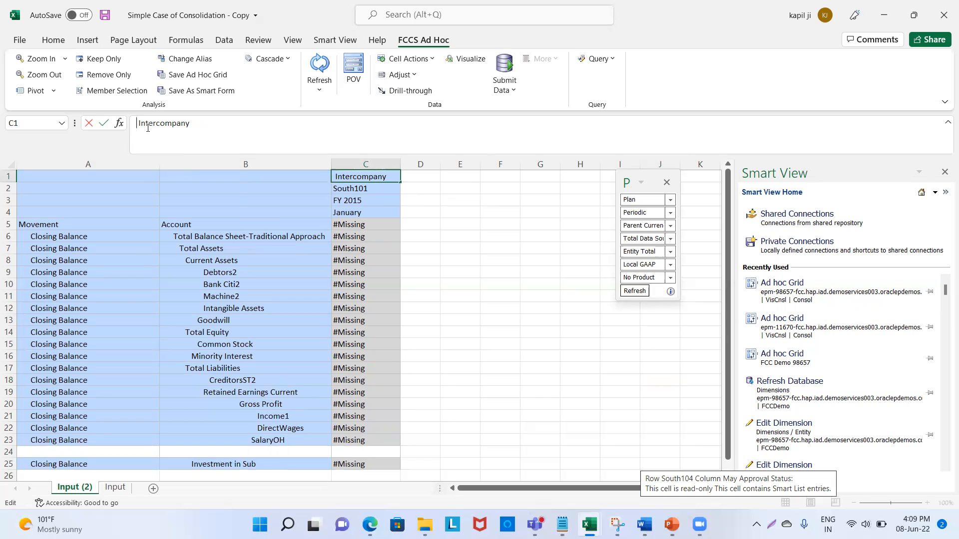
key(BackSpace)
text(Top)
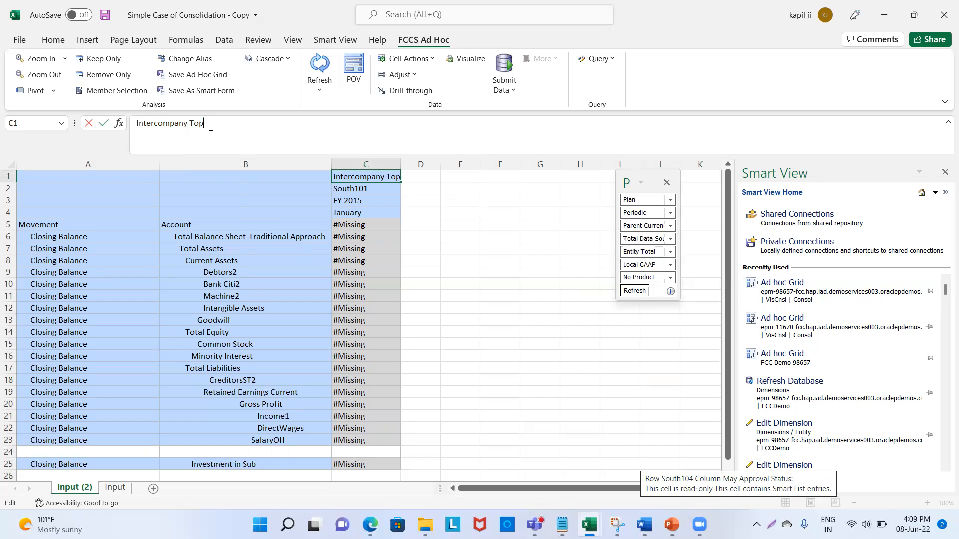
key(Return)
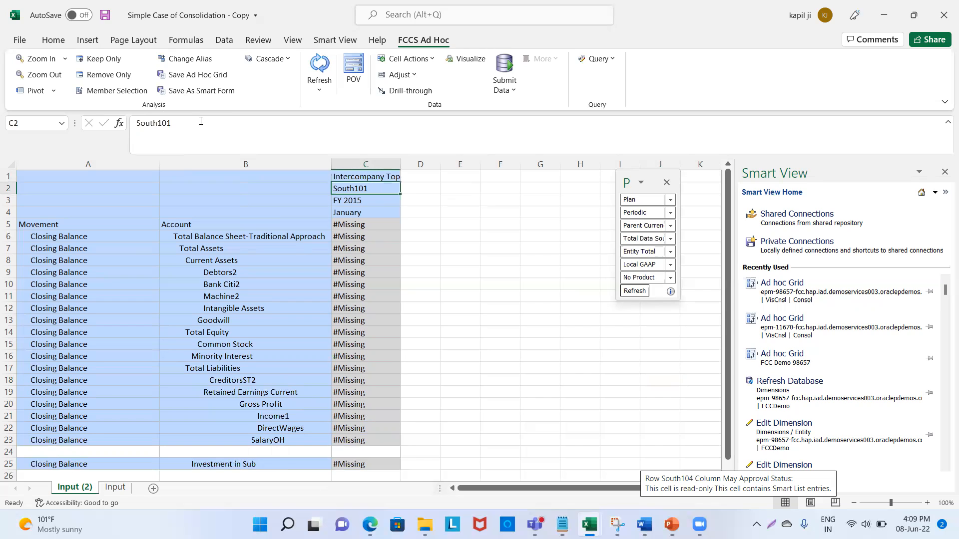
Change the entity in cell C2 to S_100 and refresh the ad hoc grid.
click(201, 121)
key(BackSpace)
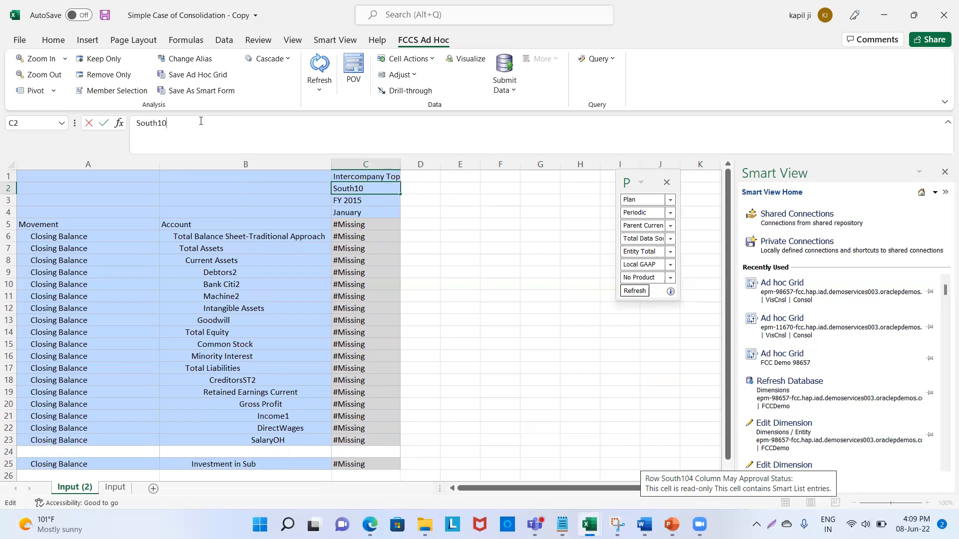
key(BackSpace)
key(BackSpace)
key(BackSpace)
key(BackSpace)
key(BackSpace)
key(BackSpace)
key(BackSpace)
text(S_100)
key(Return)
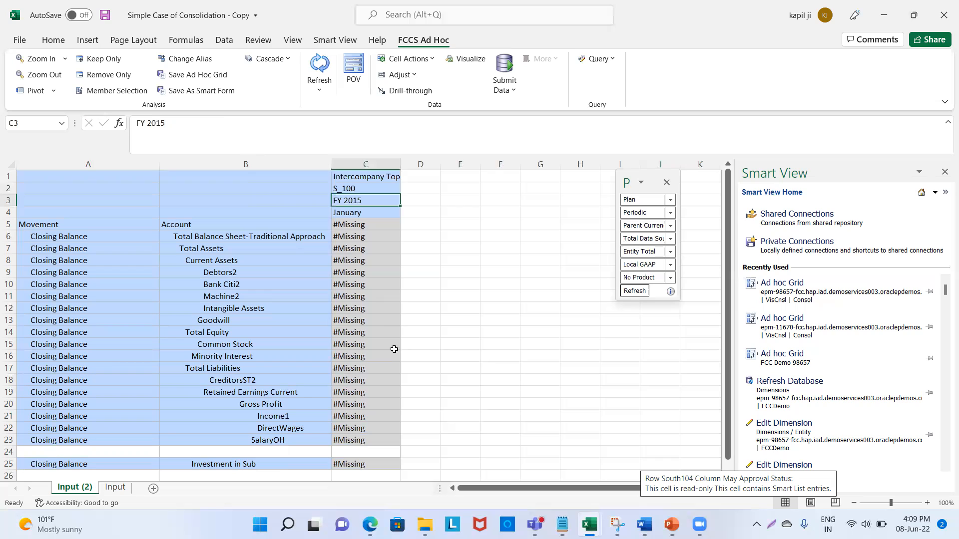
click(320, 77)
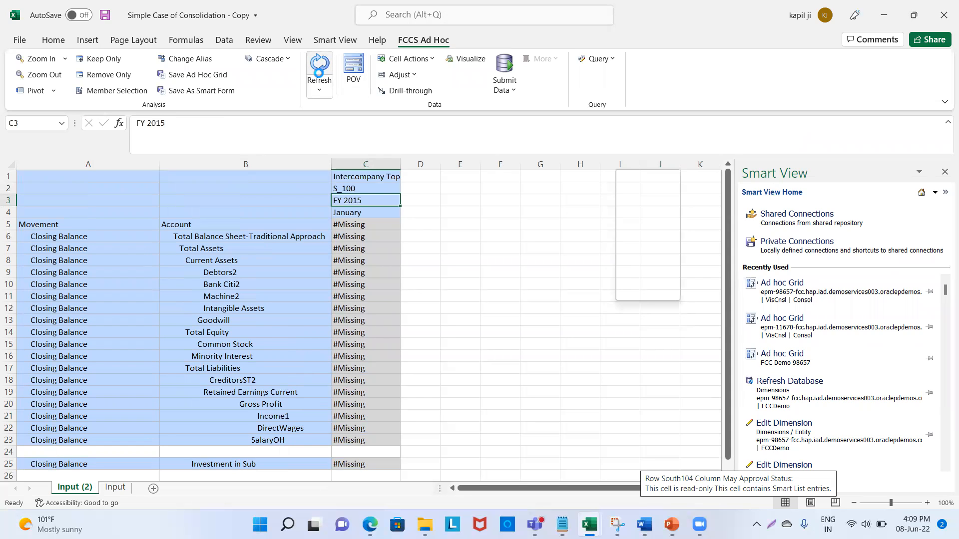
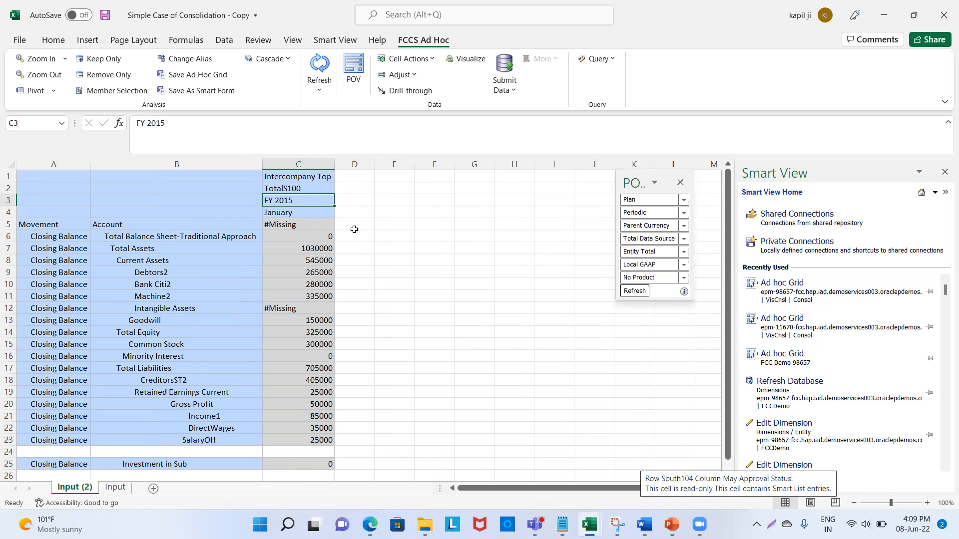
Copy the whole TotalS100 column, C1:C25, into columns E and F starting at row 1.
drag(307, 176, 281, 459)
key(ctrl+c)
click(396, 177)
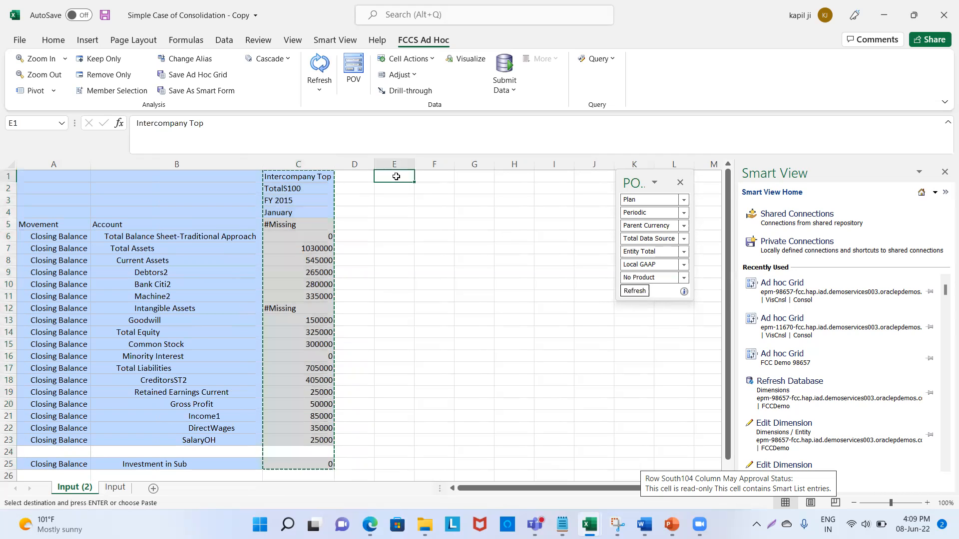
key(ctrl+v)
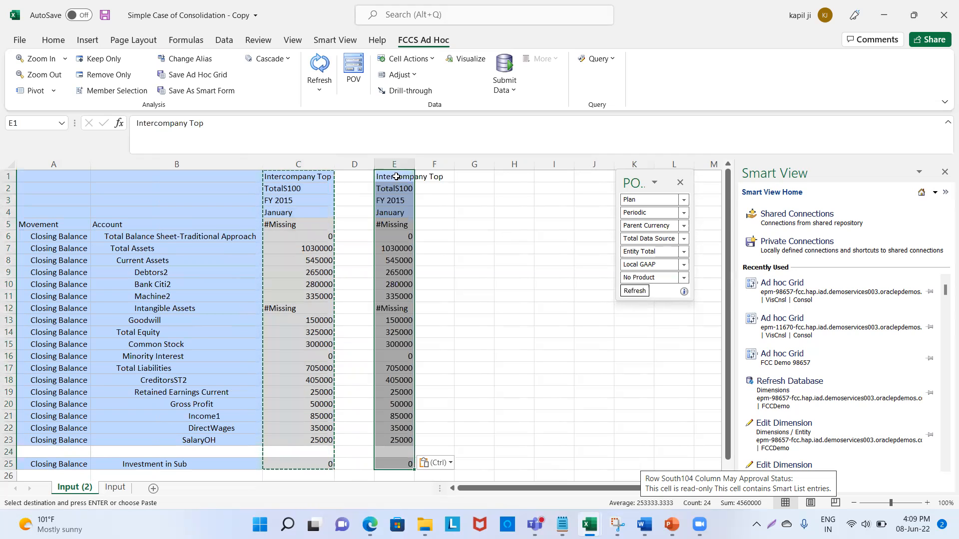
click(427, 174)
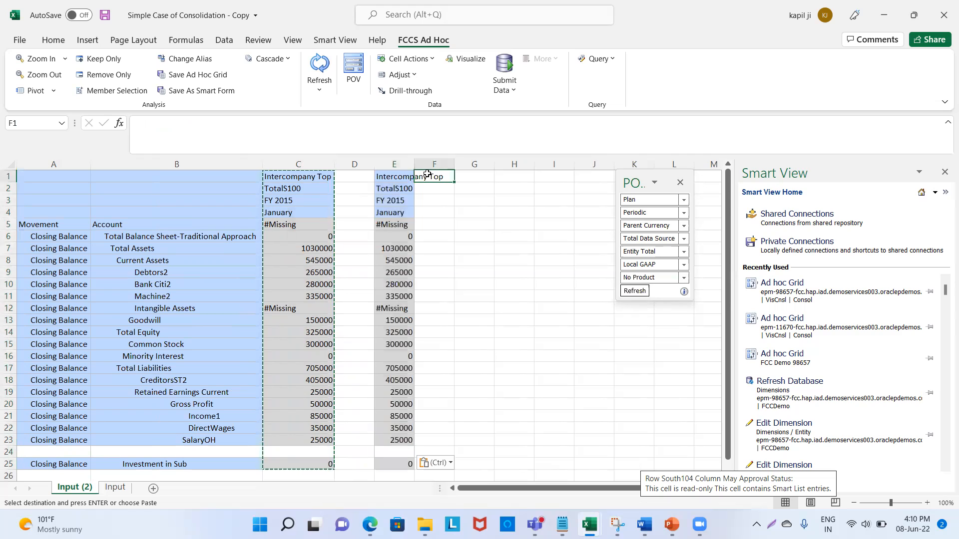
key(ctrl+v)
drag(491, 235, 500, 235)
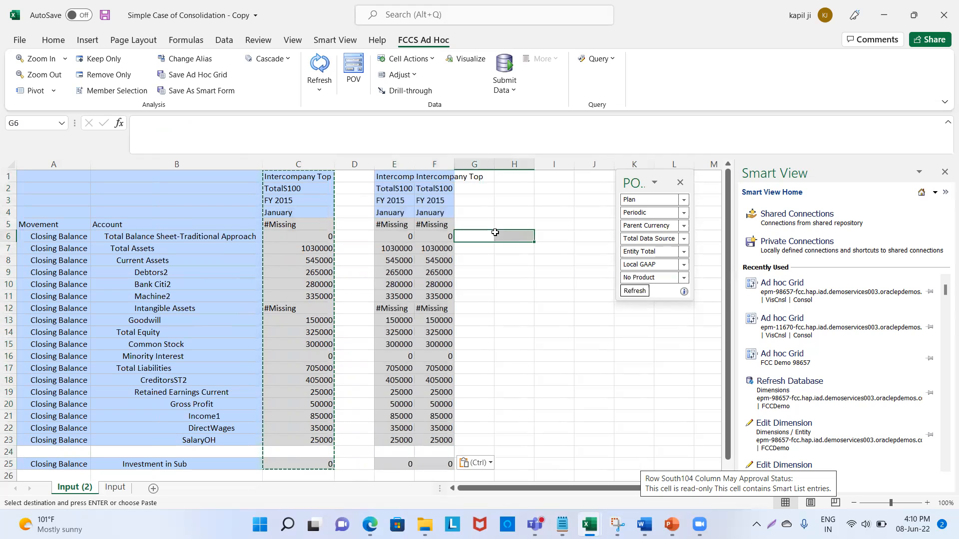
Change the entity in cell E2 to S_101.
click(388, 189)
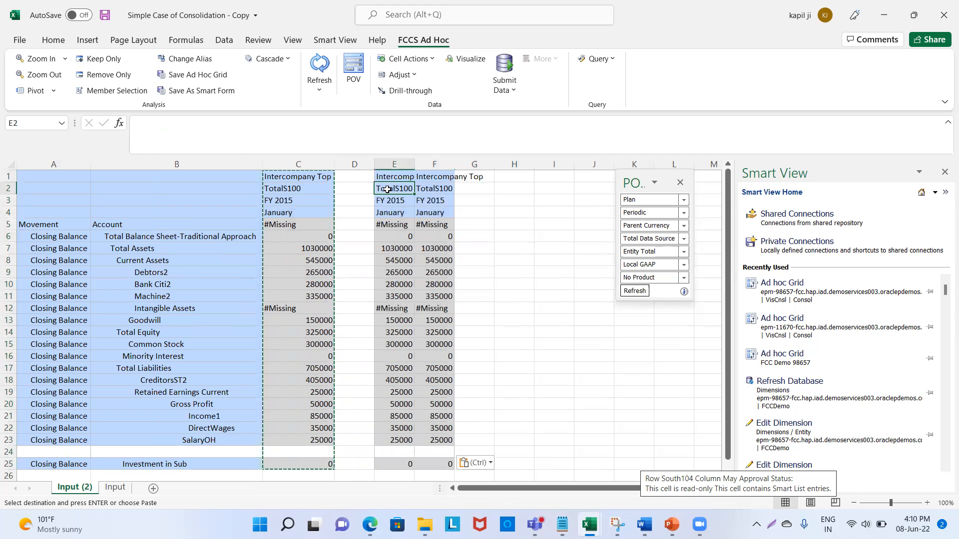
click(212, 121)
key(BackSpace)
text(1)
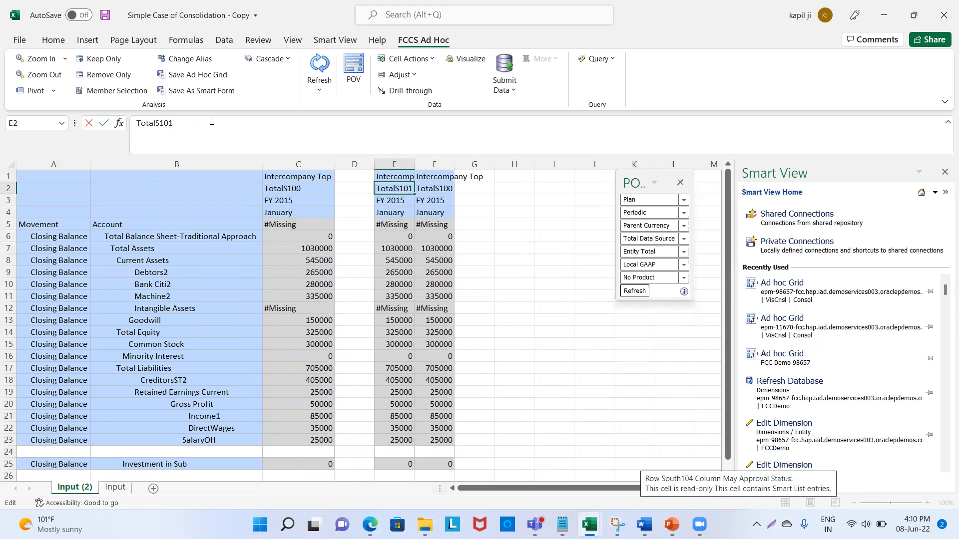
text(_)
key(Left)
key(Left)
key(Return)
key(Up)
click(138, 123)
key(BackSpace)
key(Return)
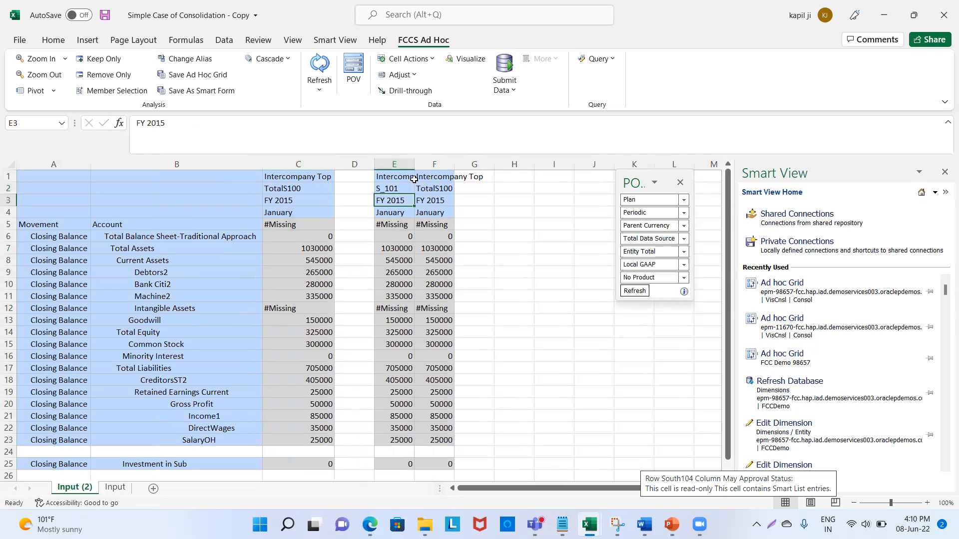
Copy the entity name from cell E2 over the entity in cell F2.
click(380, 192)
key(ctrl+c)
click(449, 187)
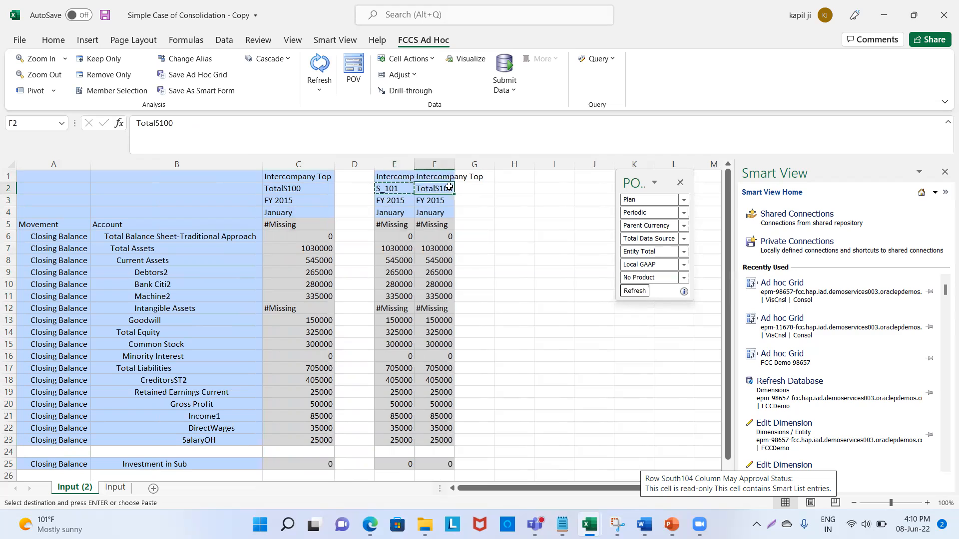
Change the entity member in F2 to S_102 and refresh the ad hoc grid.
key(ctrl+v)
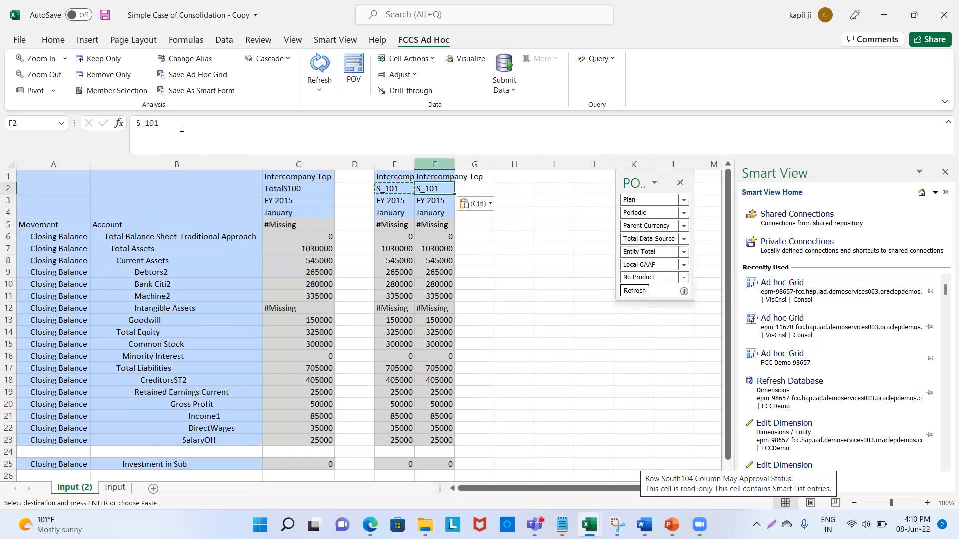
click(167, 127)
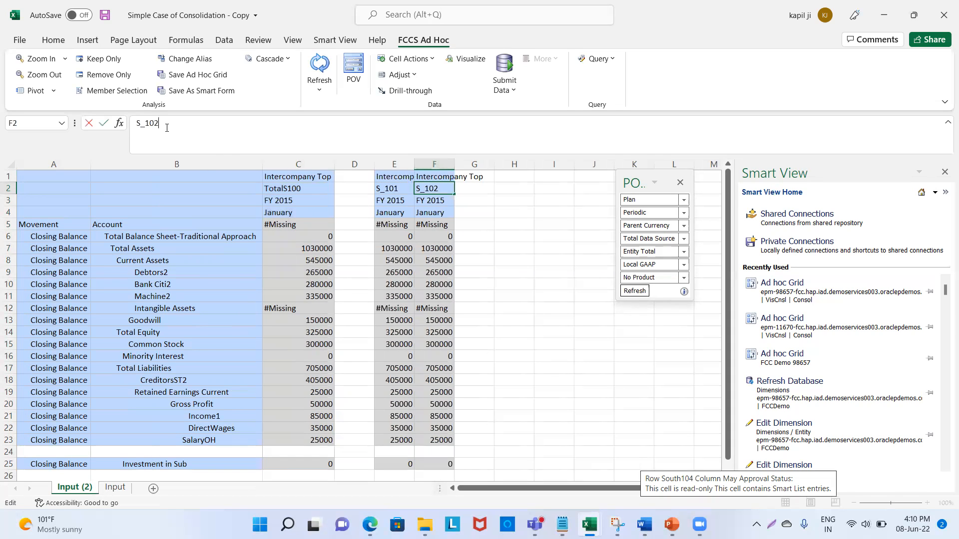
key(Return)
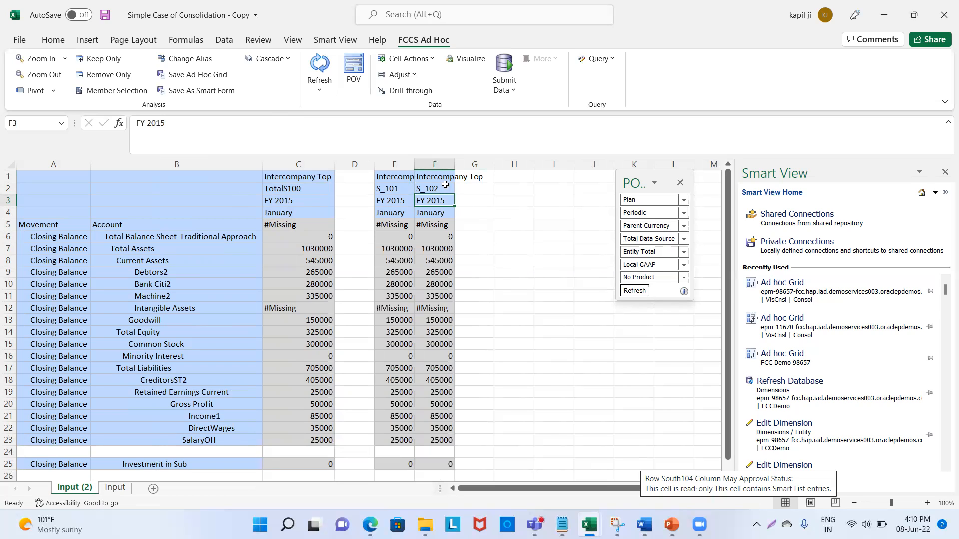
click(319, 63)
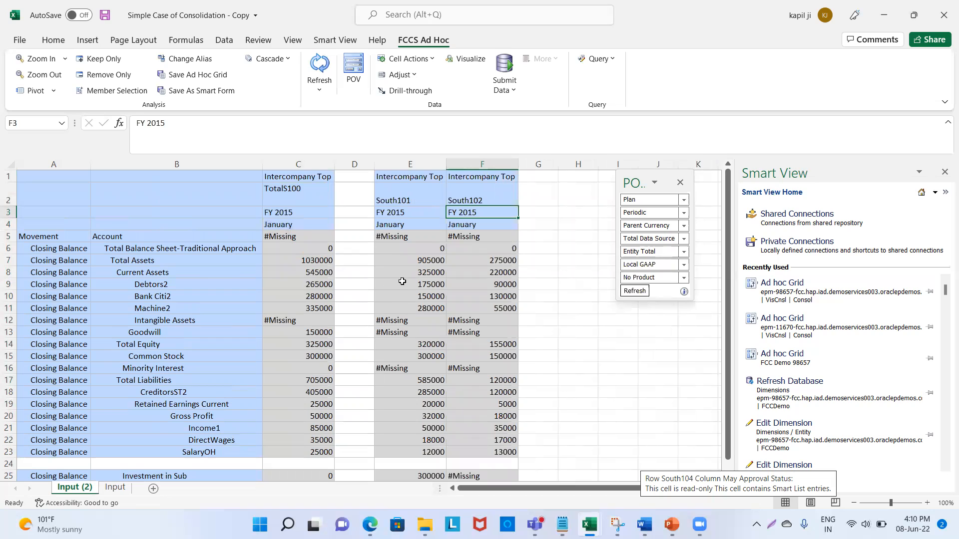
Compare the South101 and South102 closing balances for Debtors2 and Machine2 with the TotalS100 column and review the remaining account rows.
drag(401, 281, 477, 282)
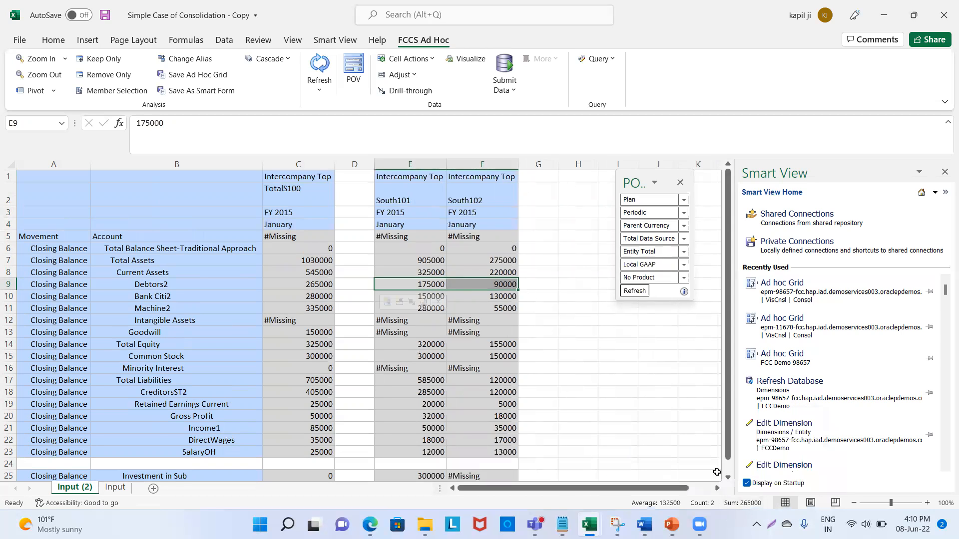
click(571, 343)
drag(425, 298, 462, 311)
click(533, 334)
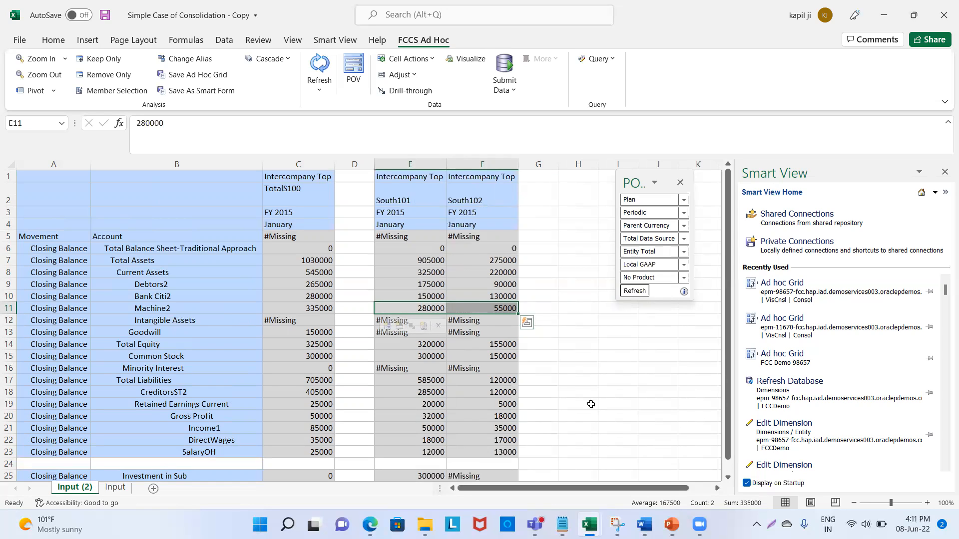
click(615, 400)
scroll(615, 399, down, 3)
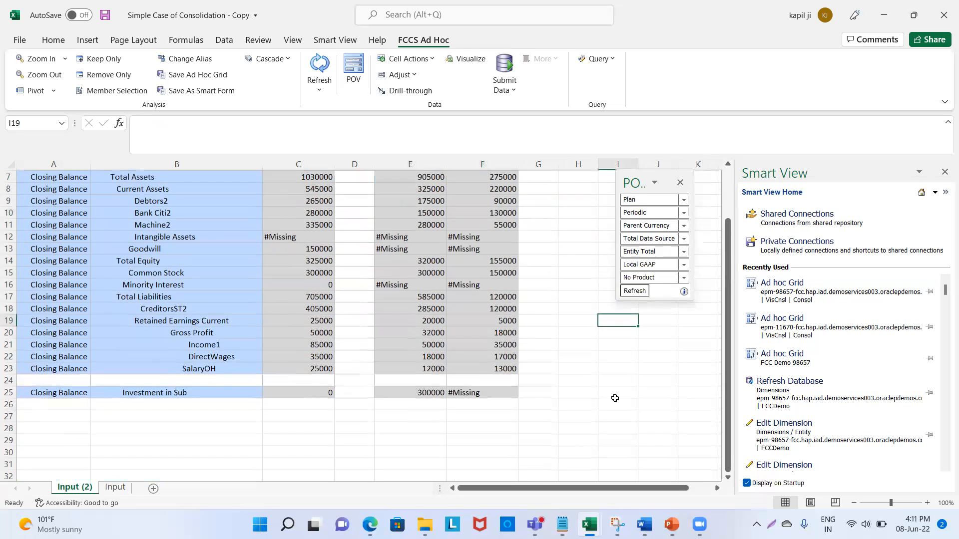
scroll(615, 400, up, 2)
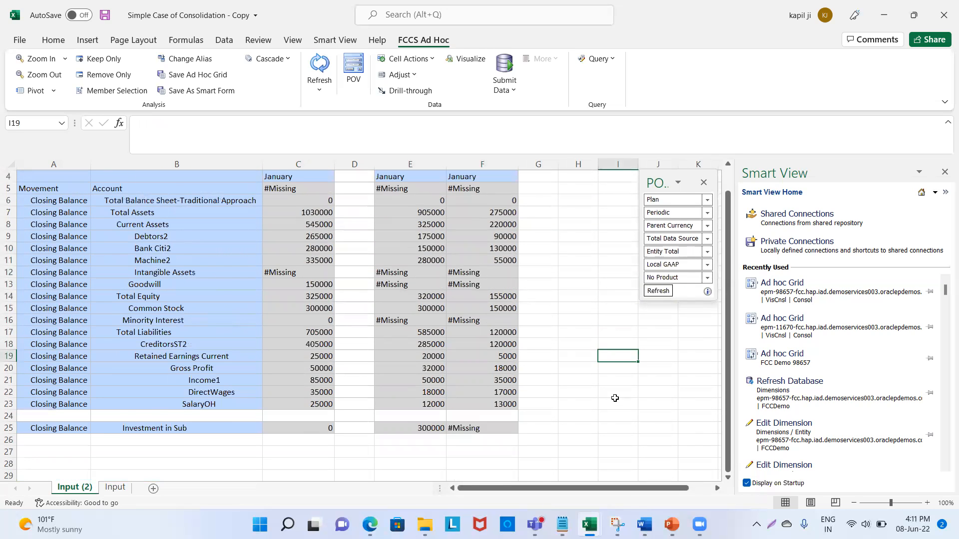
scroll(321, 342, up, 1)
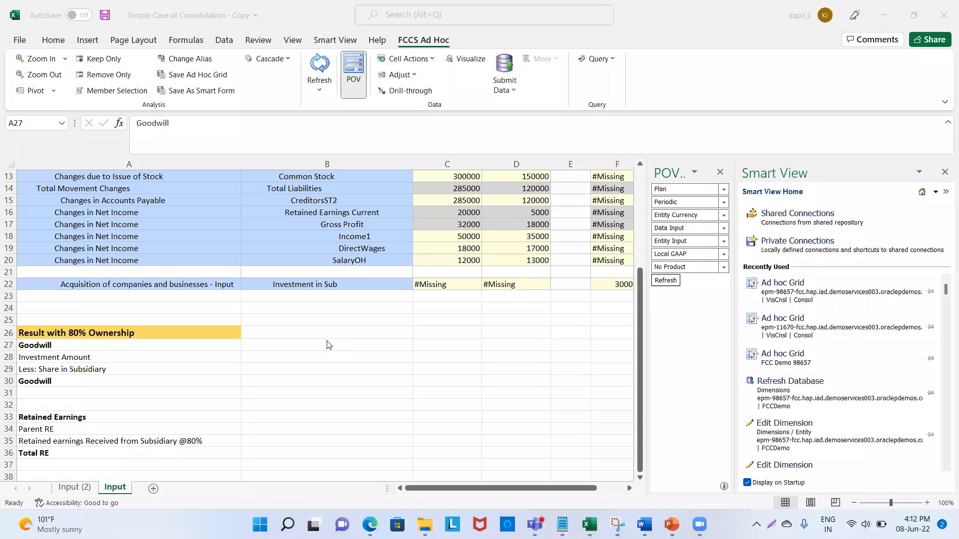
Change the heading in A26 of the Input sheet to "Result with 100% Ownership".
click(37, 330)
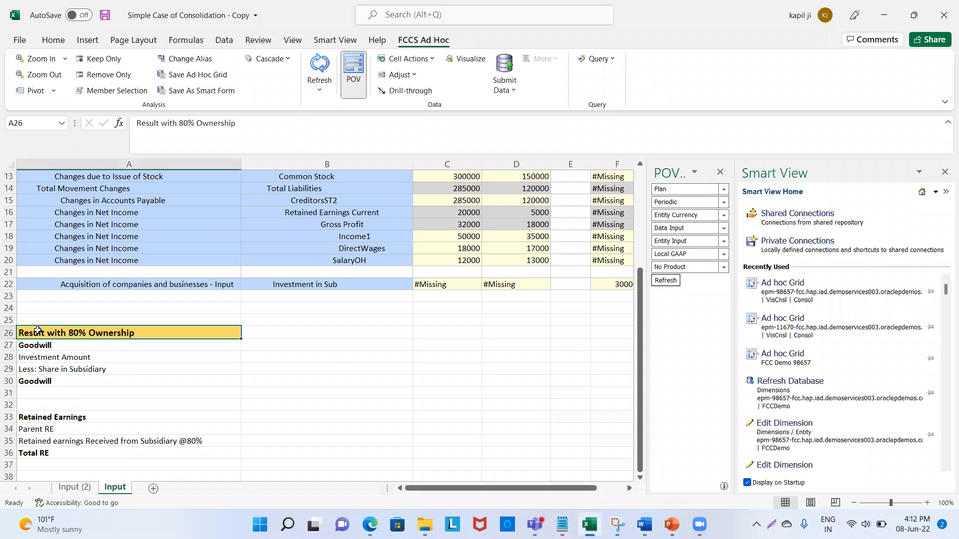
click(189, 122)
key(BackSpace)
key(BackSpace)
text(100)
key(Return)
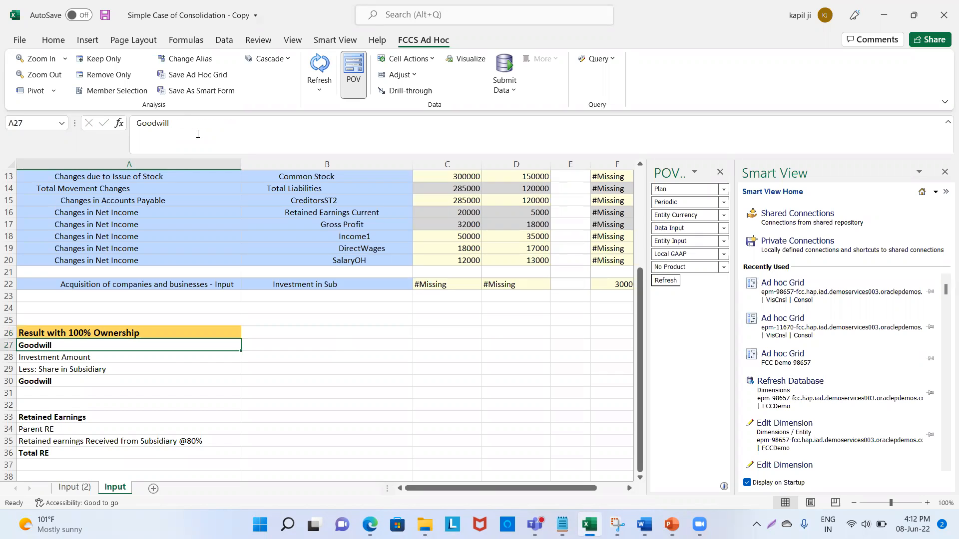
Enter 300000 as the Investment Amount in B28.
click(268, 355)
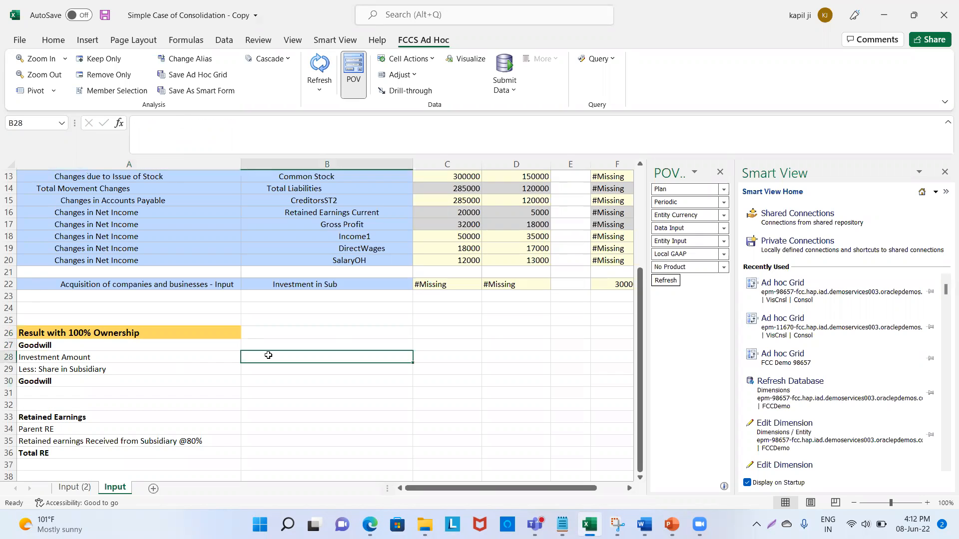
text(=)
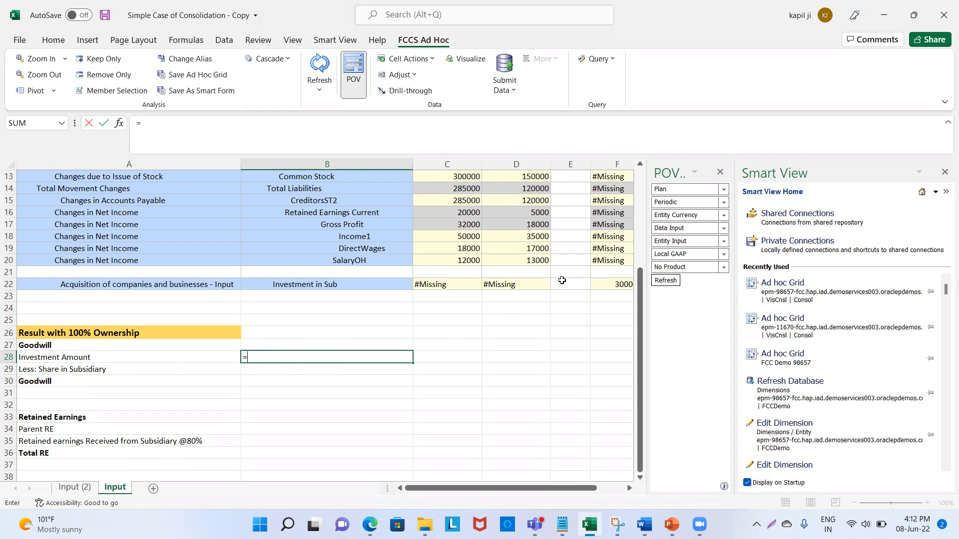
text(300000)
key(Return)
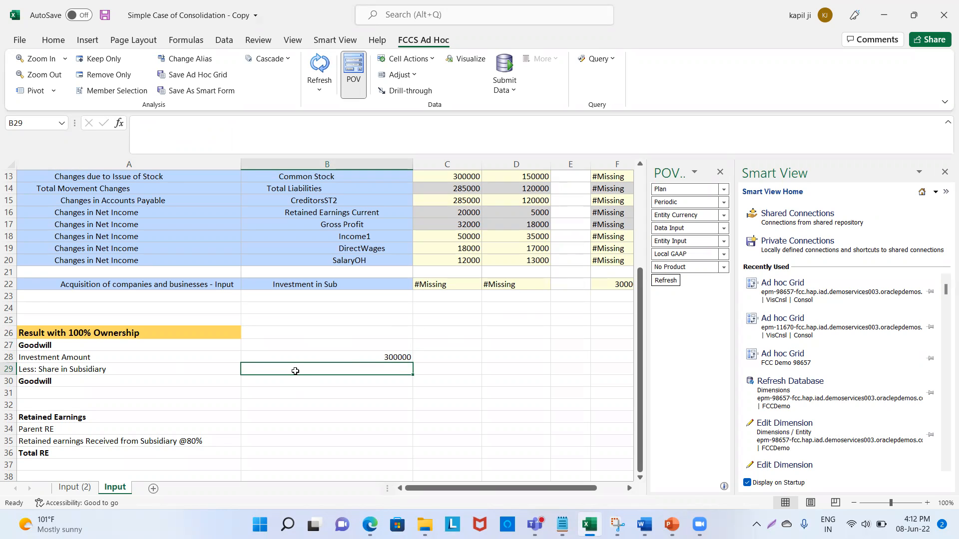
Link the Share in Subsidiary cell B29 to the subsidiary's Common Stock value in D13.
text(=)
scroll(539, 430, up, 2)
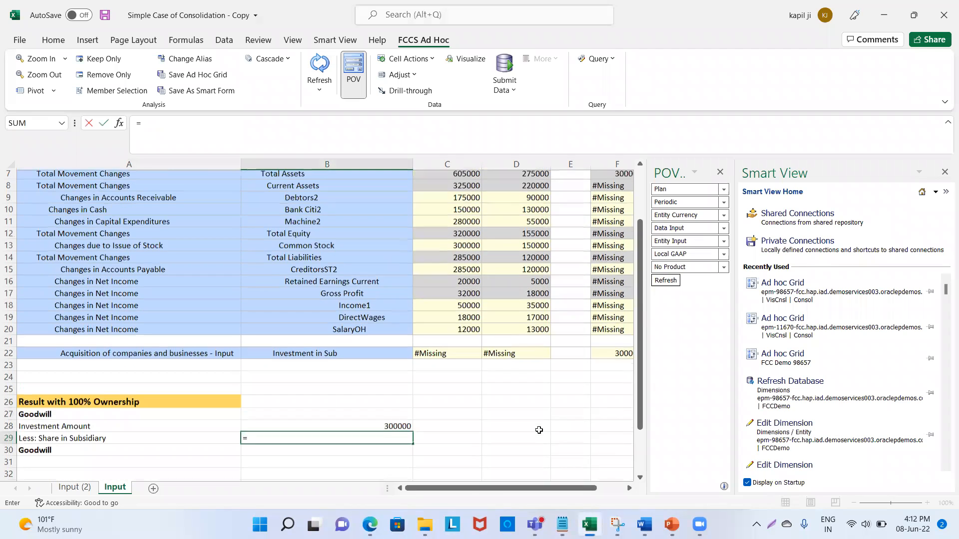
click(516, 248)
key(Return)
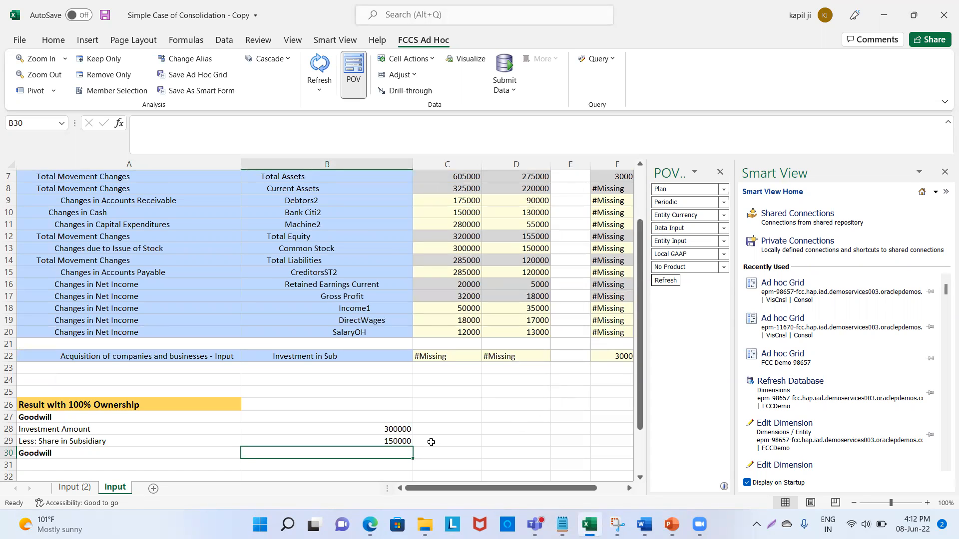
Calculate Goodwill in B30 with the formula =B28-B29.
text(=)
click(381, 428)
text(-)
click(351, 441)
key(Return)
Highlight the Goodwill result cell B30 with a blue fill.
click(357, 455)
click(53, 40)
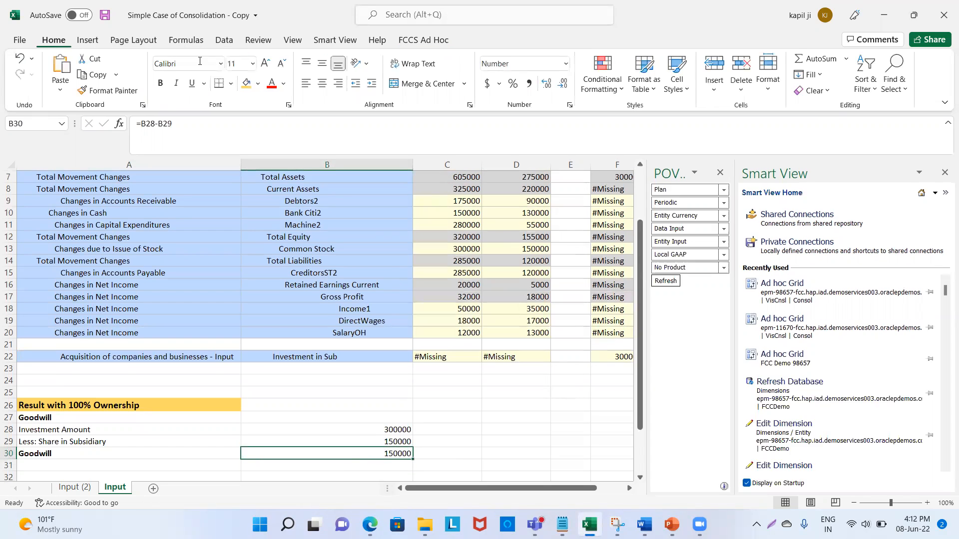
click(257, 84)
click(283, 149)
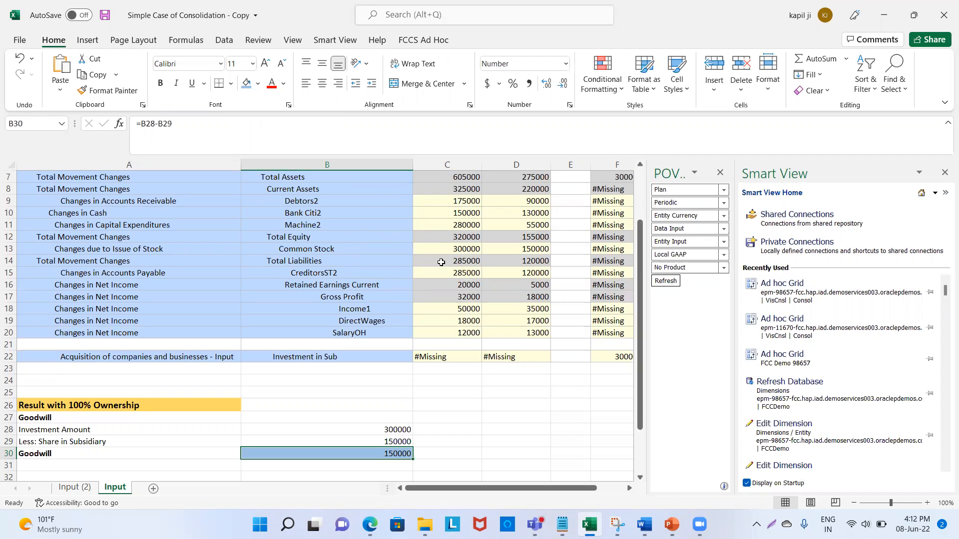
Copy the result labels A26:A36 from the Input sheet and paste them into the Input (2) sheet starting at A29.
scroll(450, 252, up, 1)
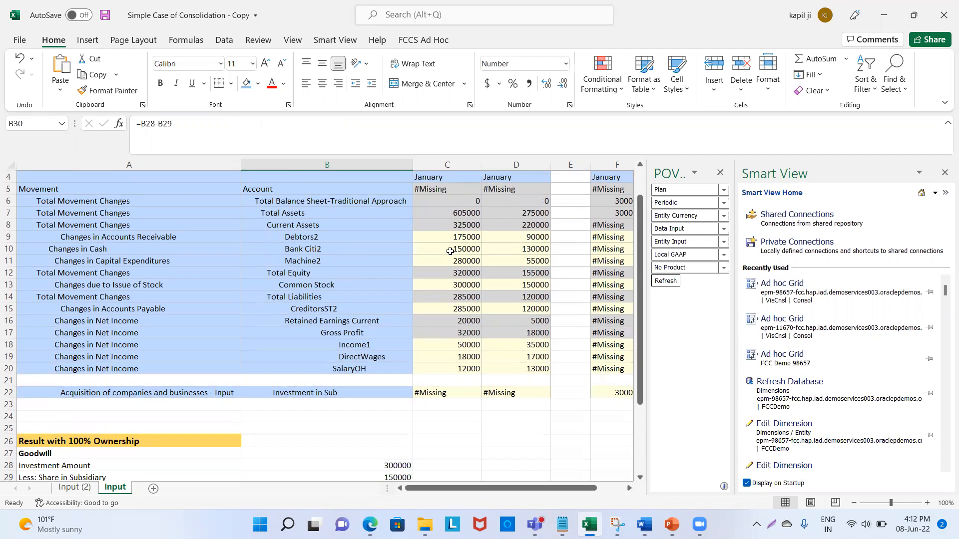
scroll(252, 374, down, 2)
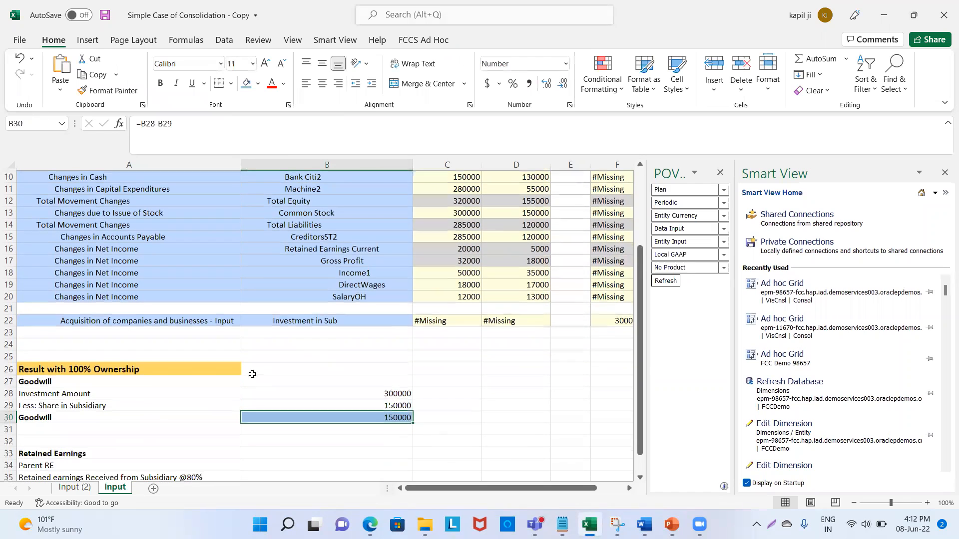
click(46, 373)
drag(46, 374, 368, 458)
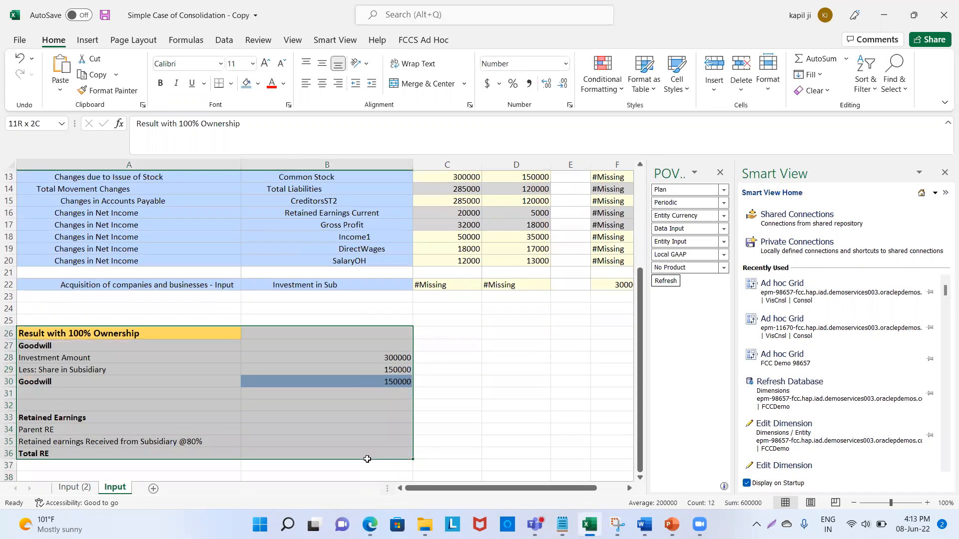
click(273, 436)
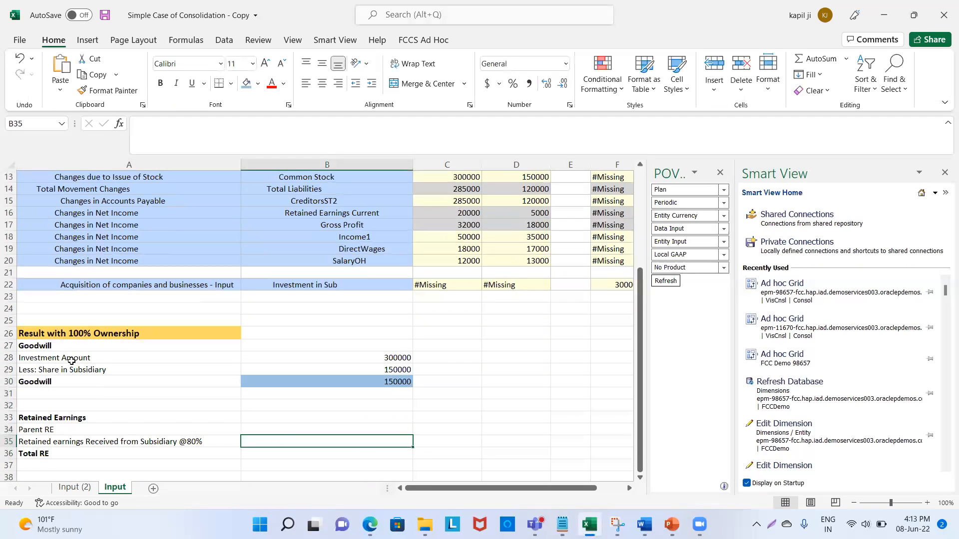
drag(63, 335, 385, 456)
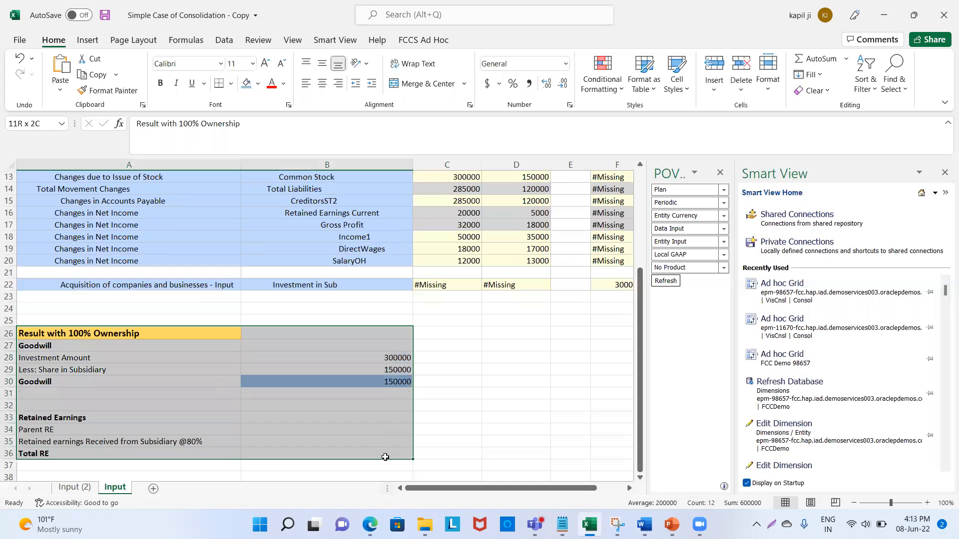
click(385, 456)
drag(117, 361, 93, 442)
key(ctrl+c)
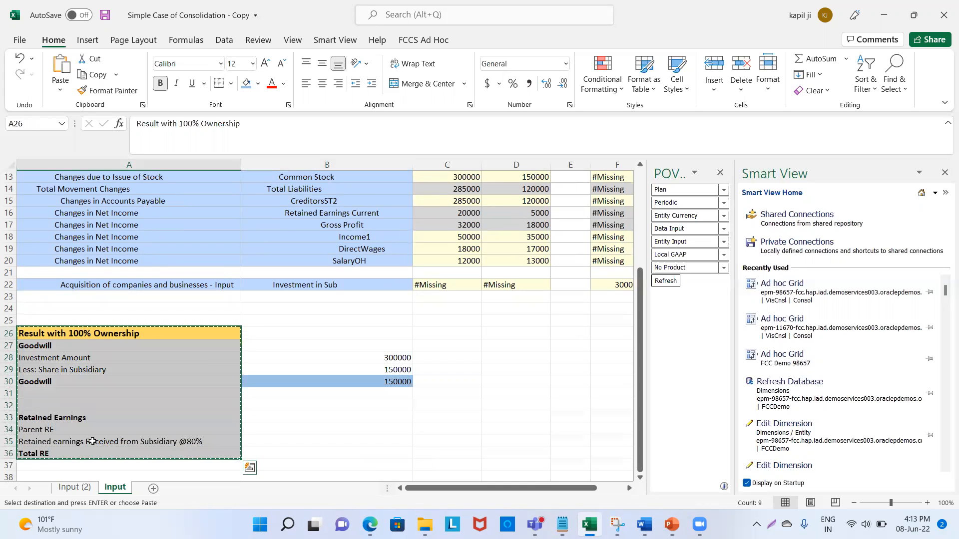
click(74, 487)
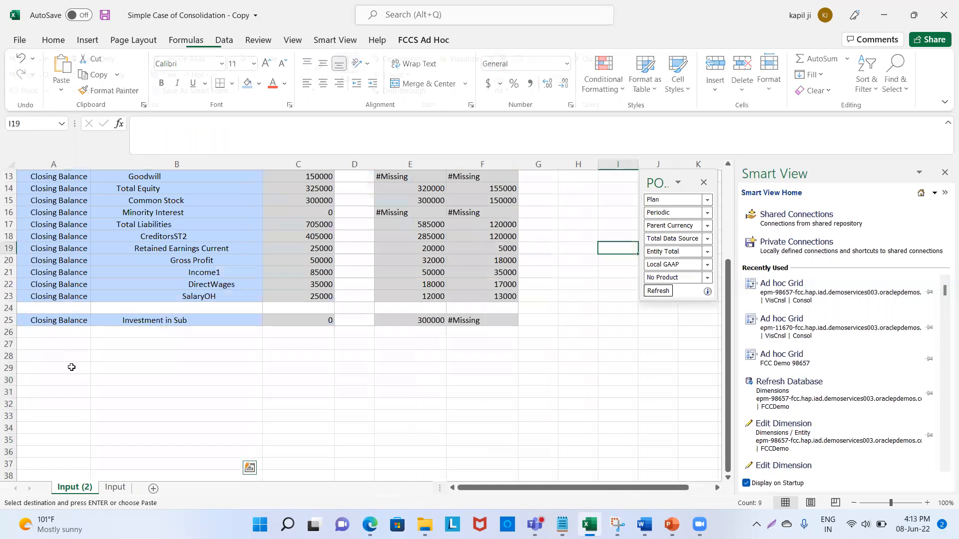
click(76, 363)
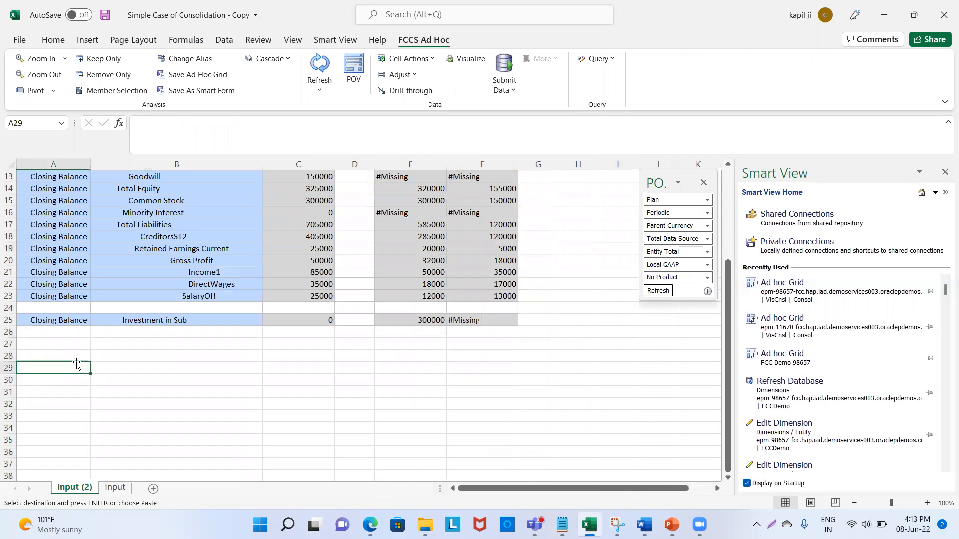
key(ctrl+v)
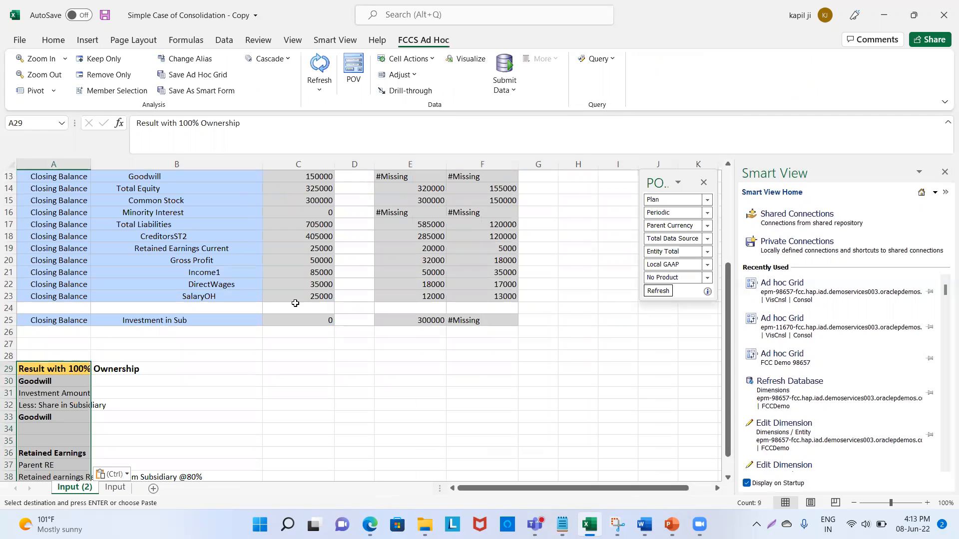
Enter 300000 as the Investment Amount in B31 of Input (2).
click(278, 378)
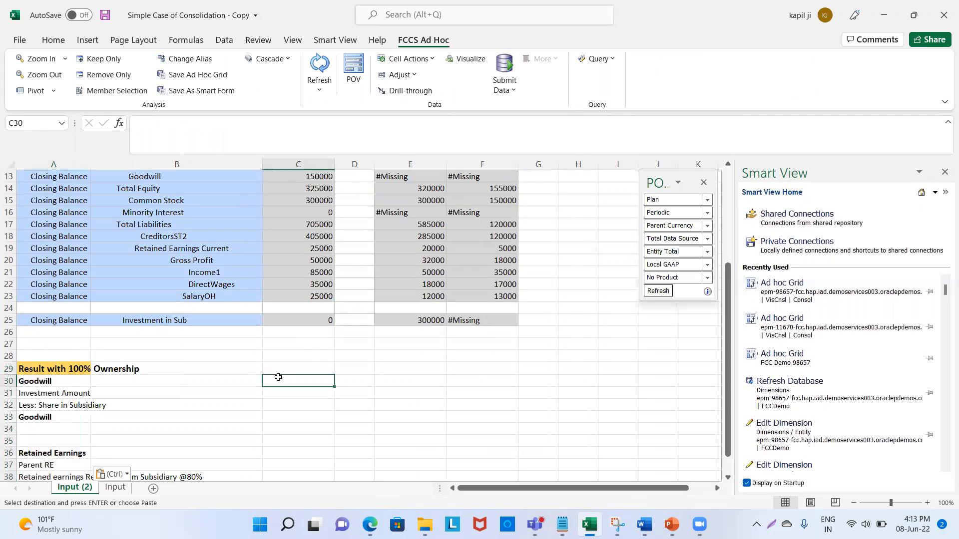
click(168, 397)
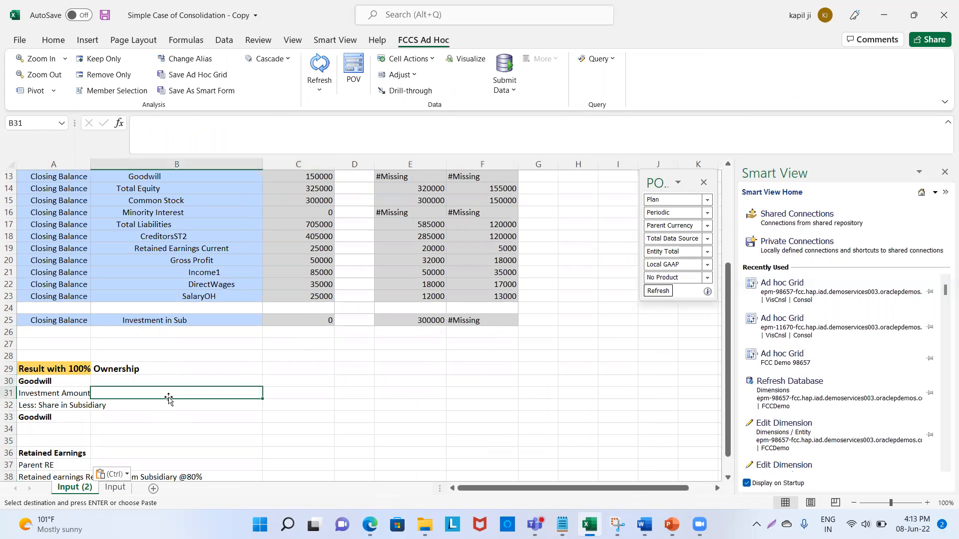
text(3000)
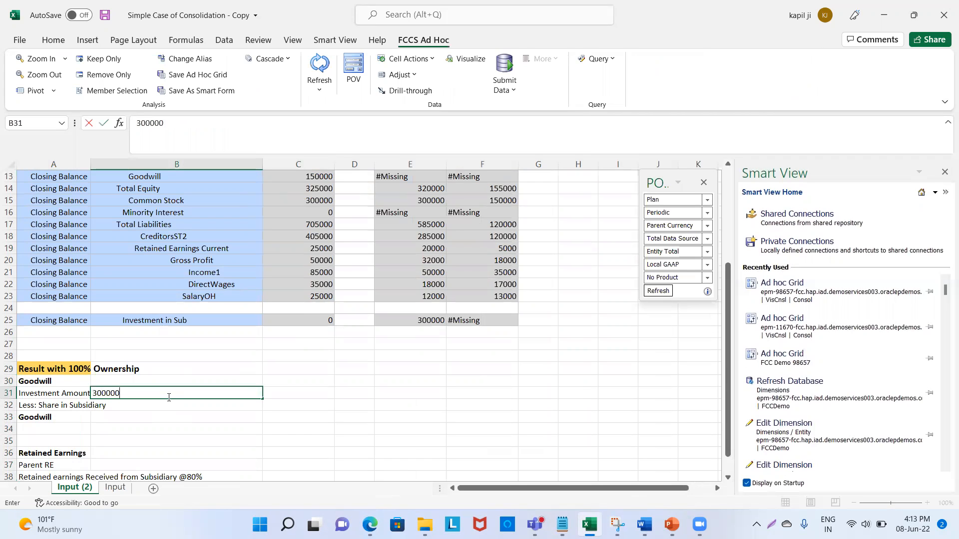
text(00)
key(Return)
Link the Share in Subsidiary cell B32 to South102's Common Stock closing balance.
text(=)
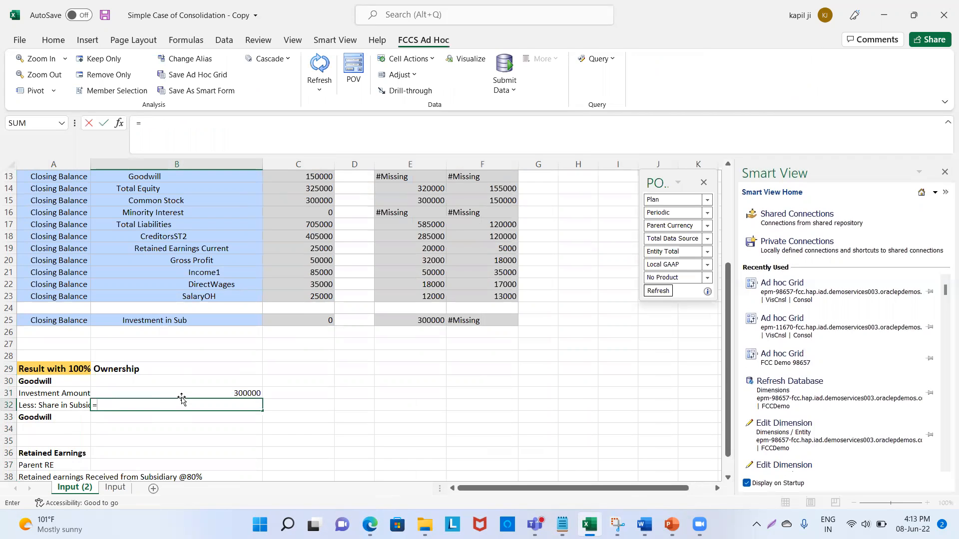
scroll(363, 274, up, 1)
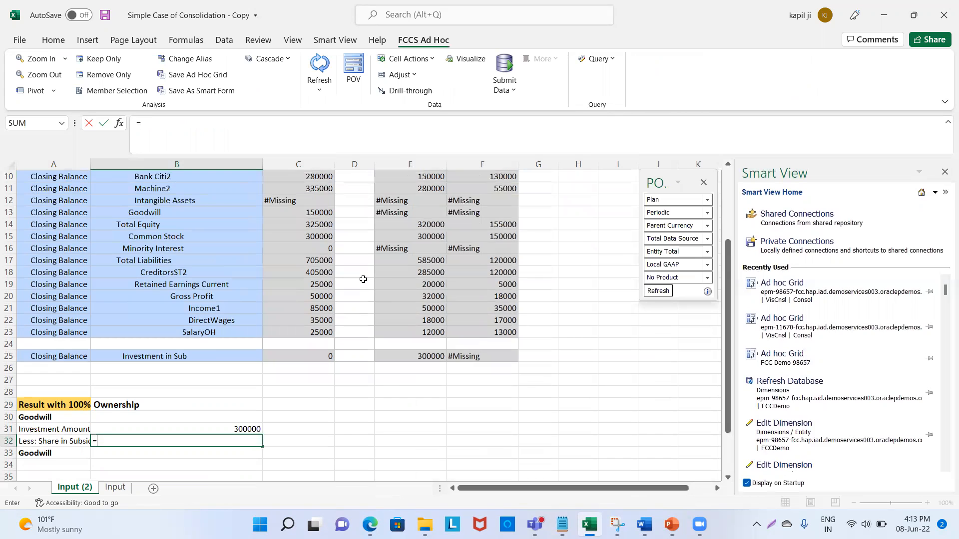
scroll(407, 289, up, 1)
click(469, 274)
key(Return)
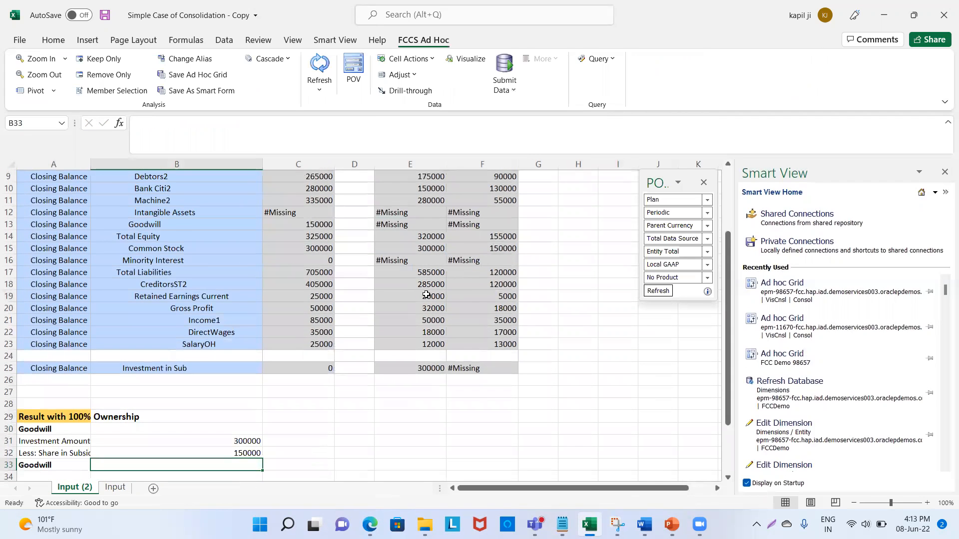
Calculate Goodwill in B33 as the Investment Amount minus the Share in Subsidiary, using =B31-B32.
text(=)
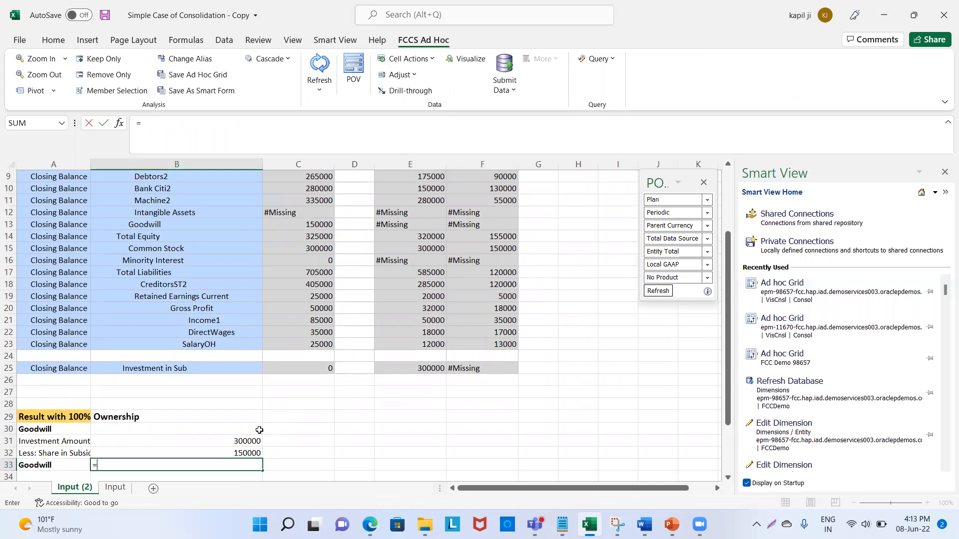
click(243, 441)
text(-)
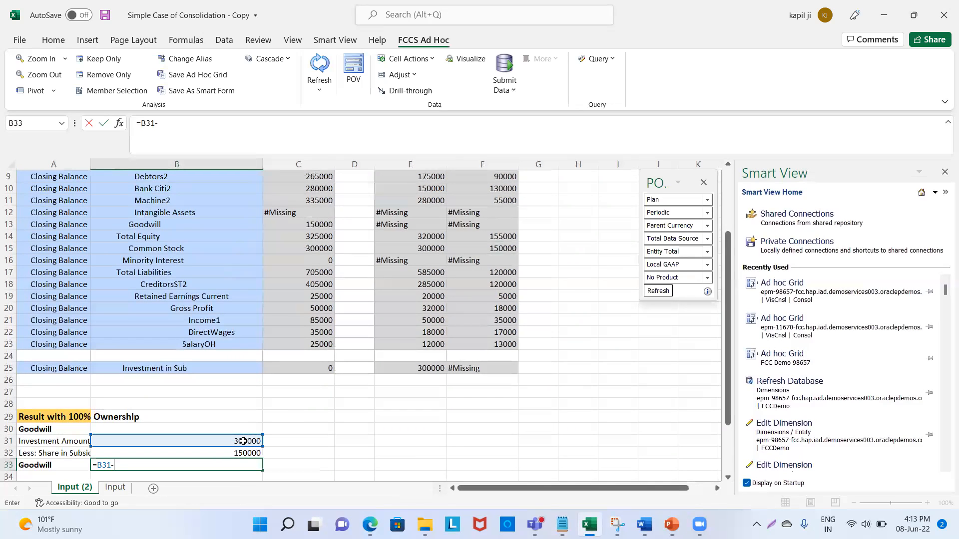
click(240, 452)
key(Return)
Highlight the calculated Goodwill in B33 and the consolidated Goodwill balance in C13 with the blue fill.
click(240, 452)
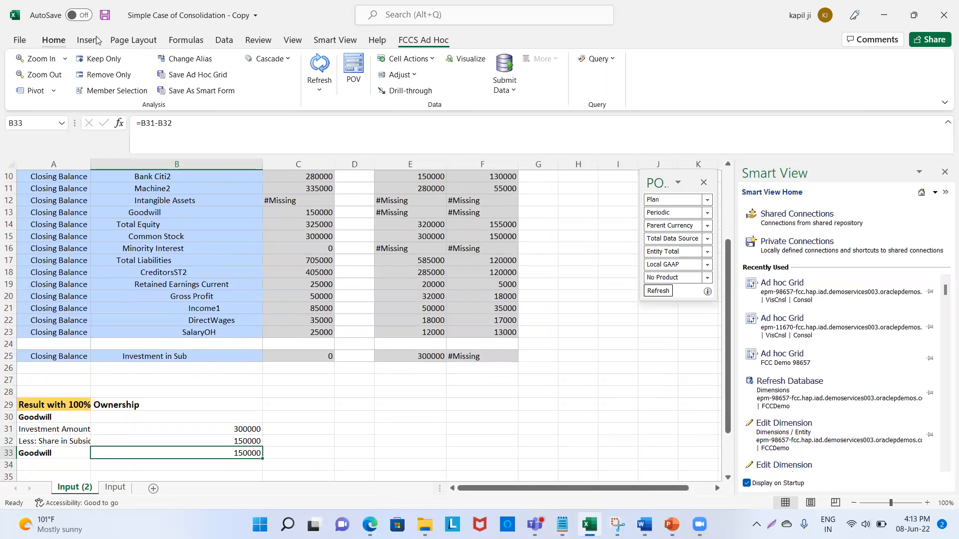
click(246, 83)
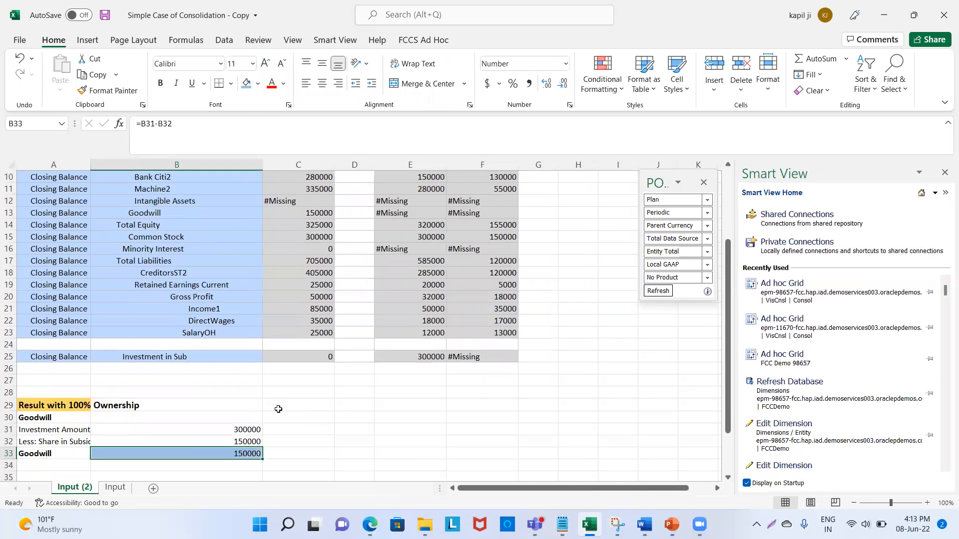
click(316, 213)
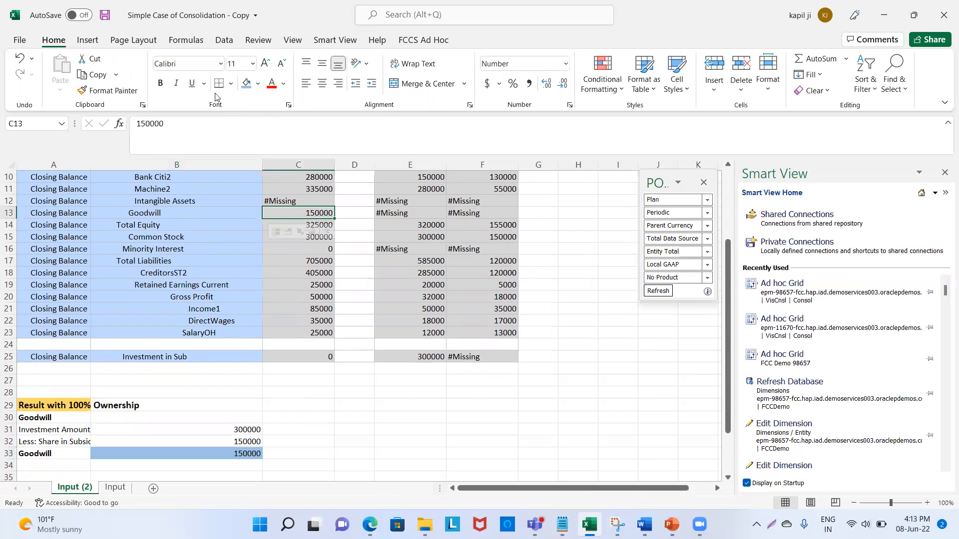
click(246, 83)
click(338, 403)
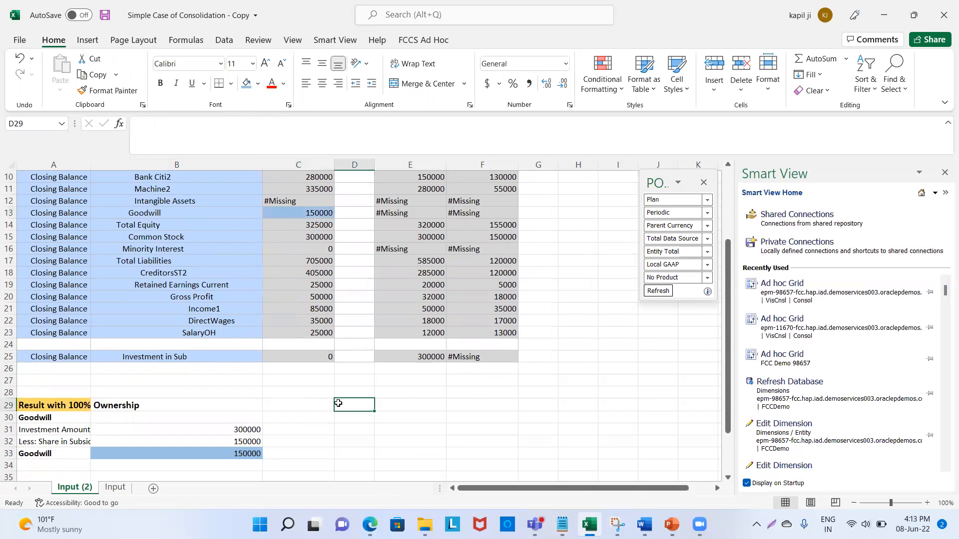
Link the Parent RE amount in C37 to the parent's Retained Earnings Current balance in E19.
scroll(338, 403, down, 3)
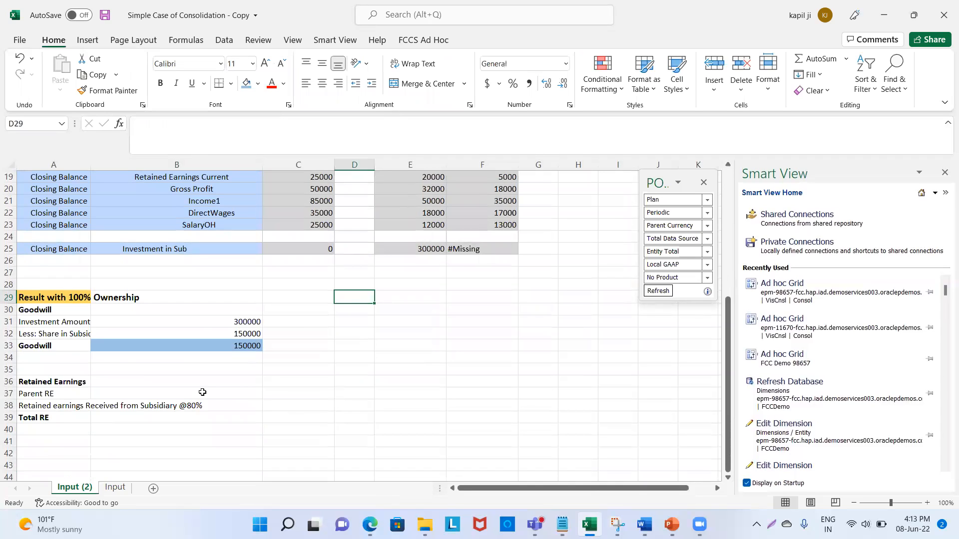
click(318, 393)
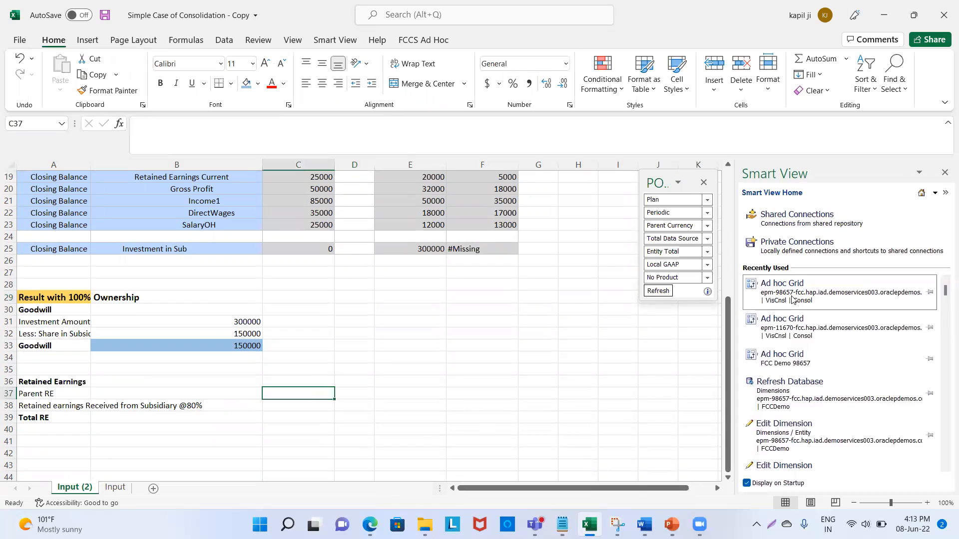
text(=)
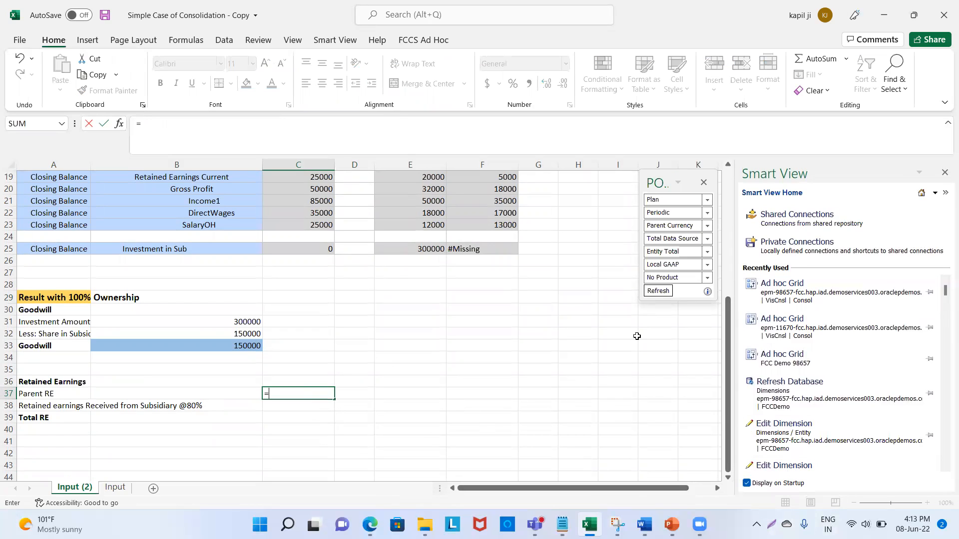
click(407, 177)
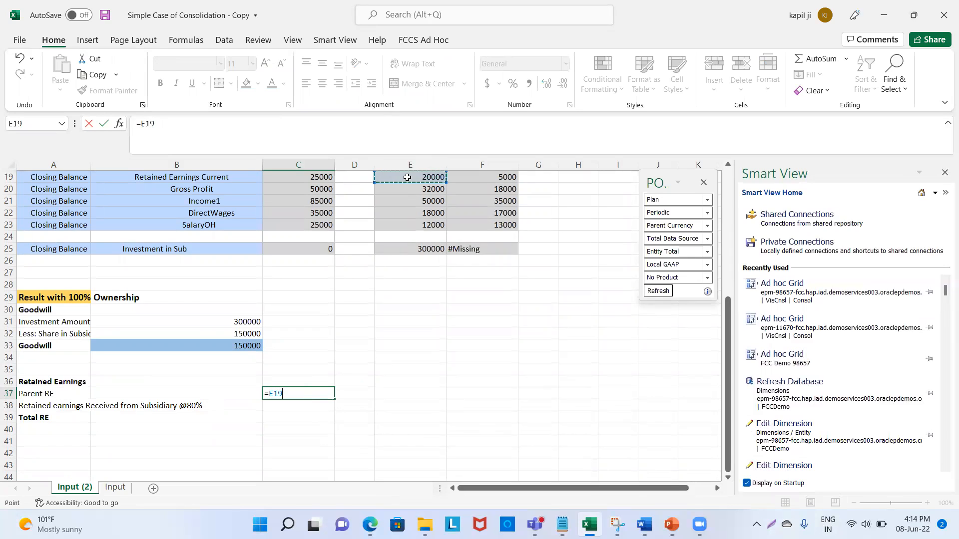
key(Return)
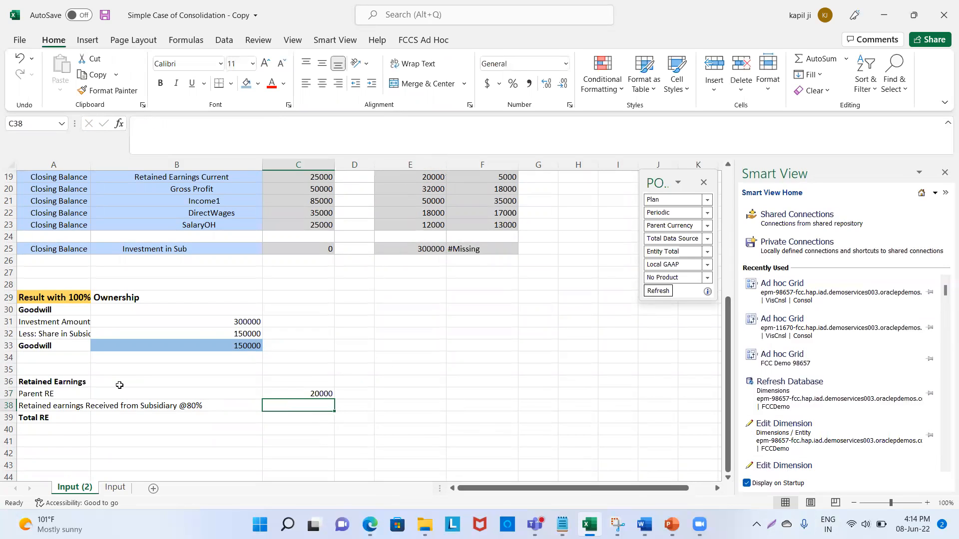
click(88, 405)
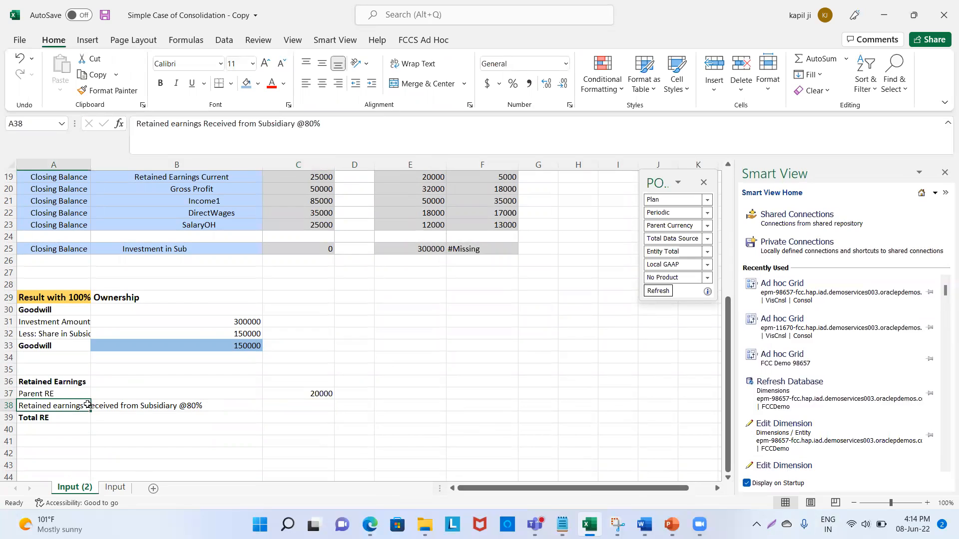
click(312, 125)
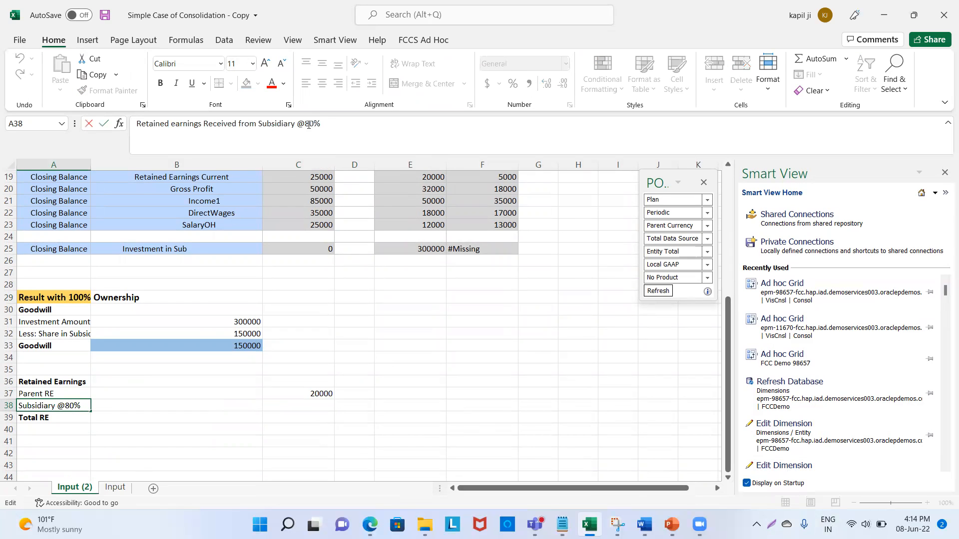
key(BackSpace)
text(10)
key(Return)
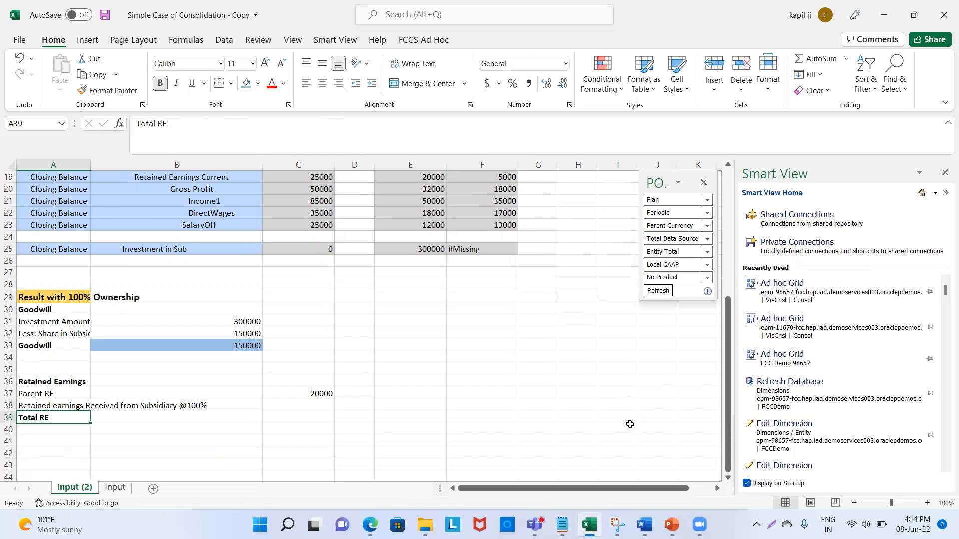
Link the subsidiary retained earnings amount in C38 to the subsidiary's Retained Earnings Current balance in F19.
click(323, 405)
text(=)
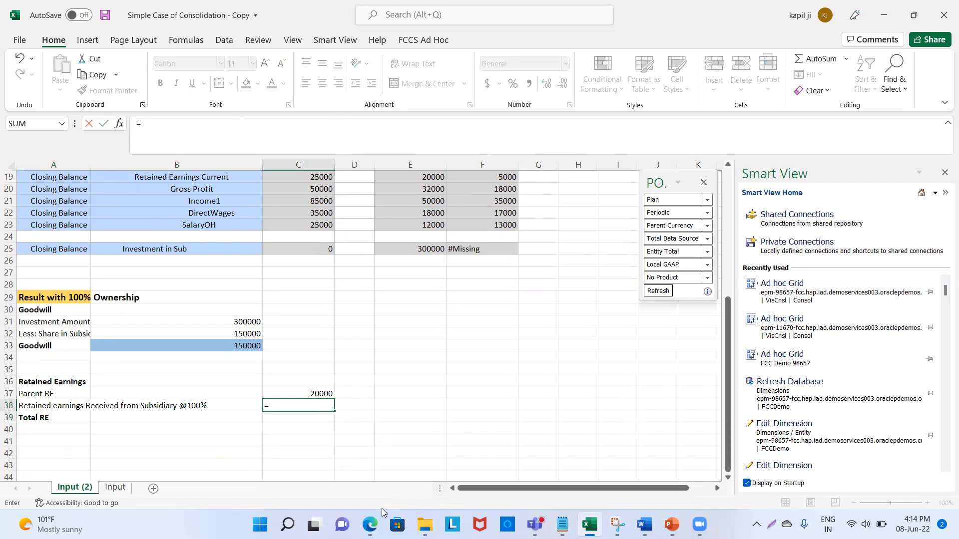
click(500, 178)
key(Return)
Calculate Total RE in C39 by adding the parent and subsidiary retained earnings with =C37+C38.
text(=)
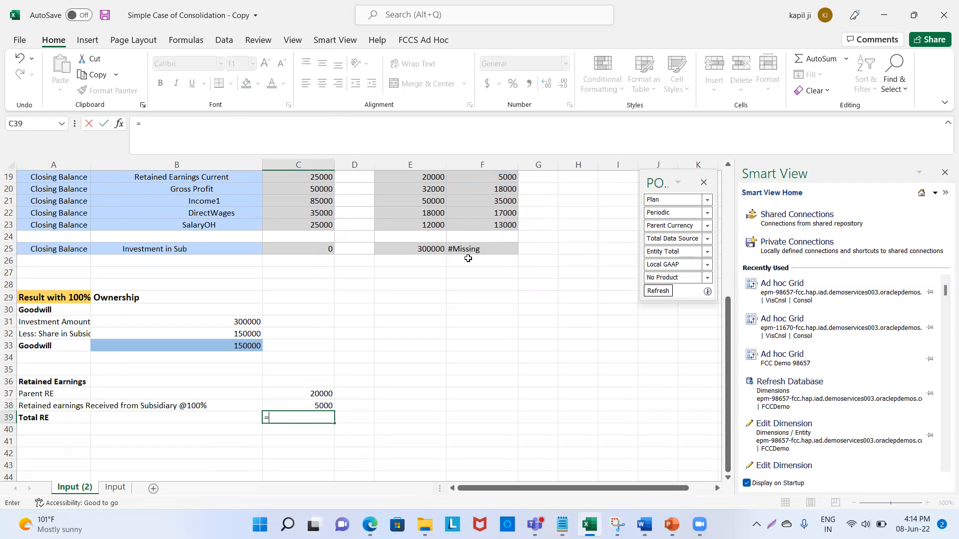
click(312, 392)
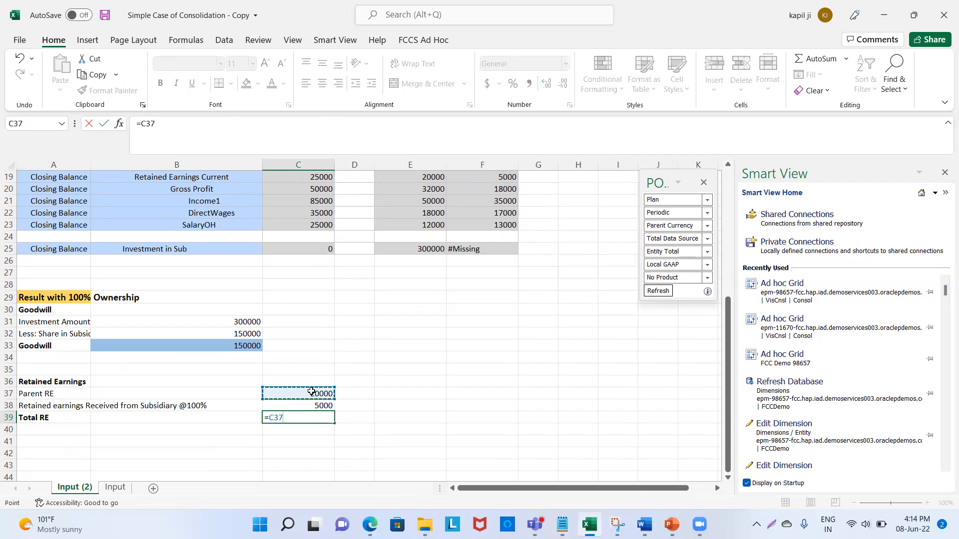
text(+)
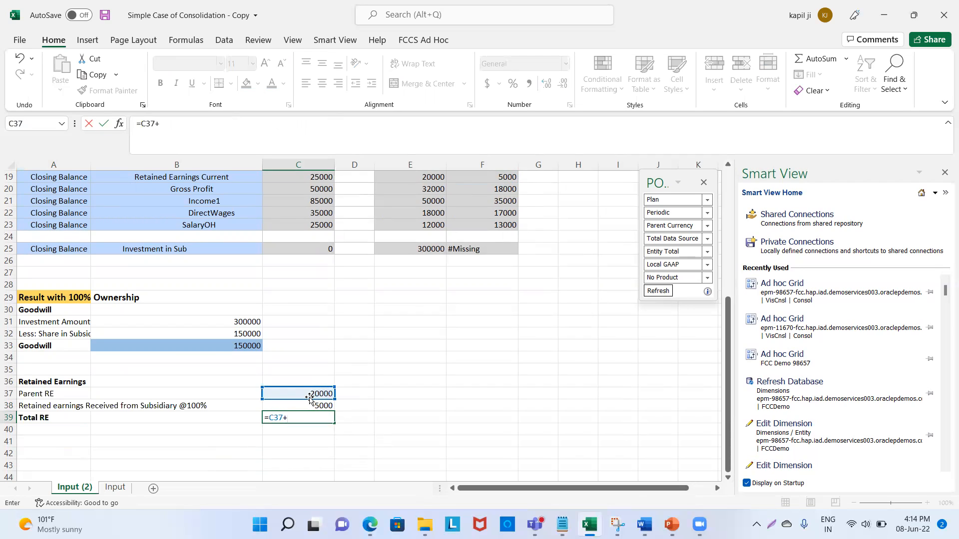
click(310, 403)
key(Return)
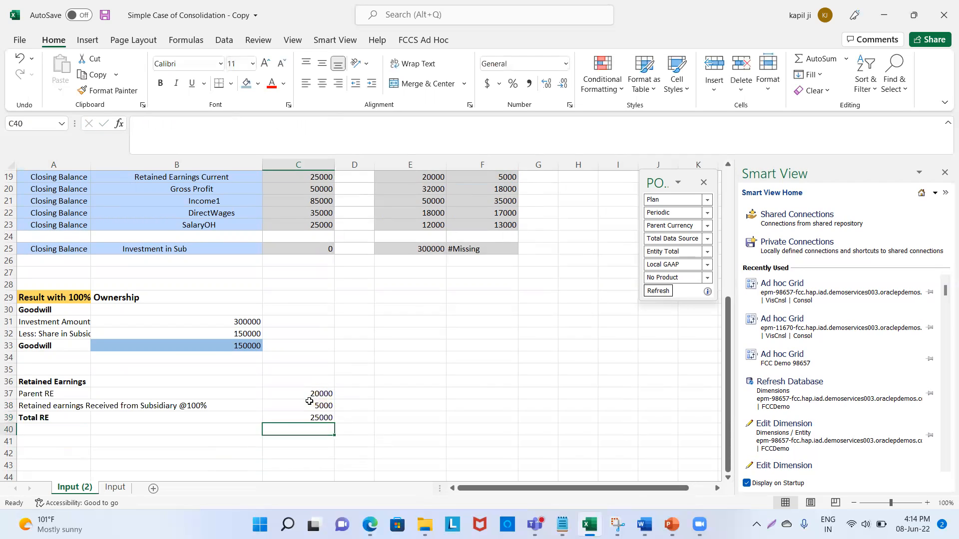
Highlight Total RE in C39 and the consolidated Retained Earnings Current balance in C19 with the blue fill.
click(303, 417)
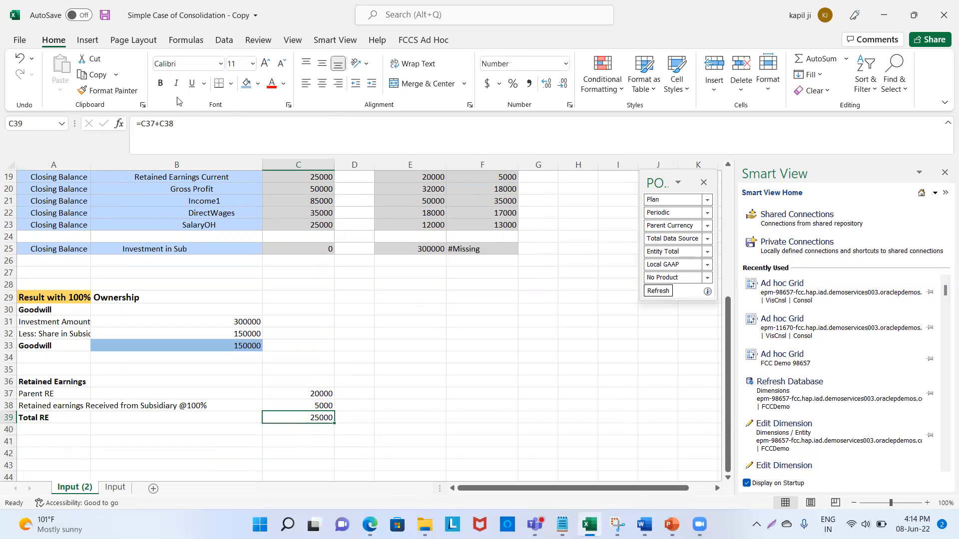
click(245, 83)
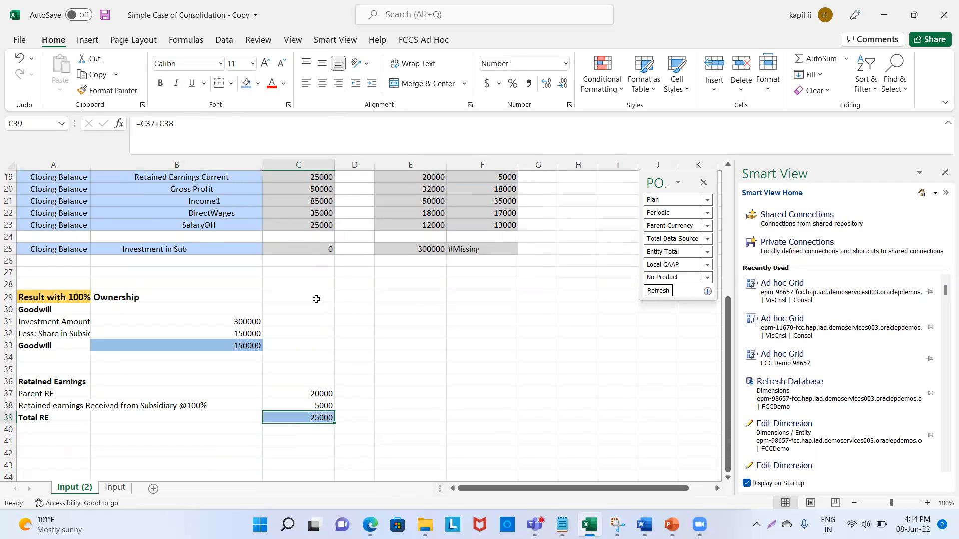
scroll(293, 240, up, 2)
click(295, 243)
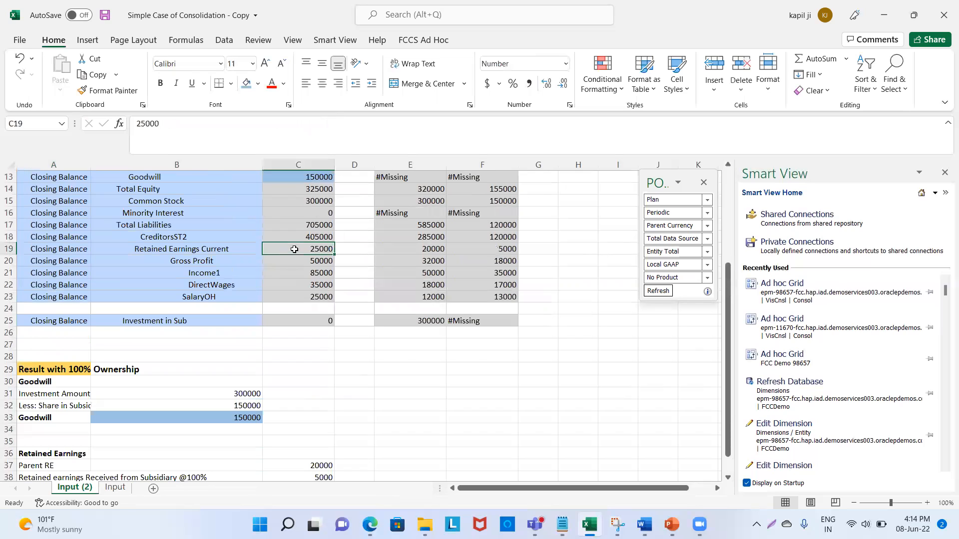
click(245, 83)
Add the label "Non ConTroling Interest" in A42 below the retained earnings calculation.
scroll(330, 347, down, 3)
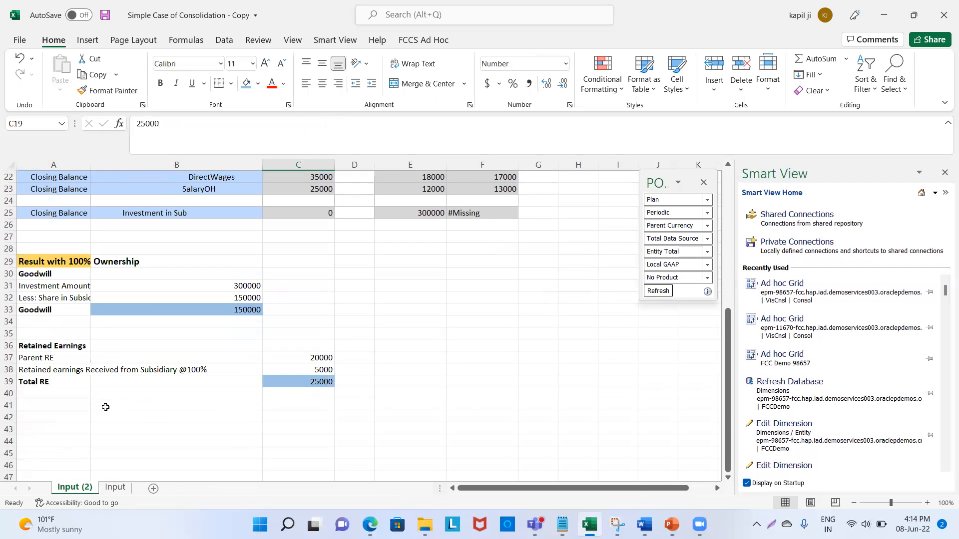
scroll(105, 405, down, 1)
click(47, 381)
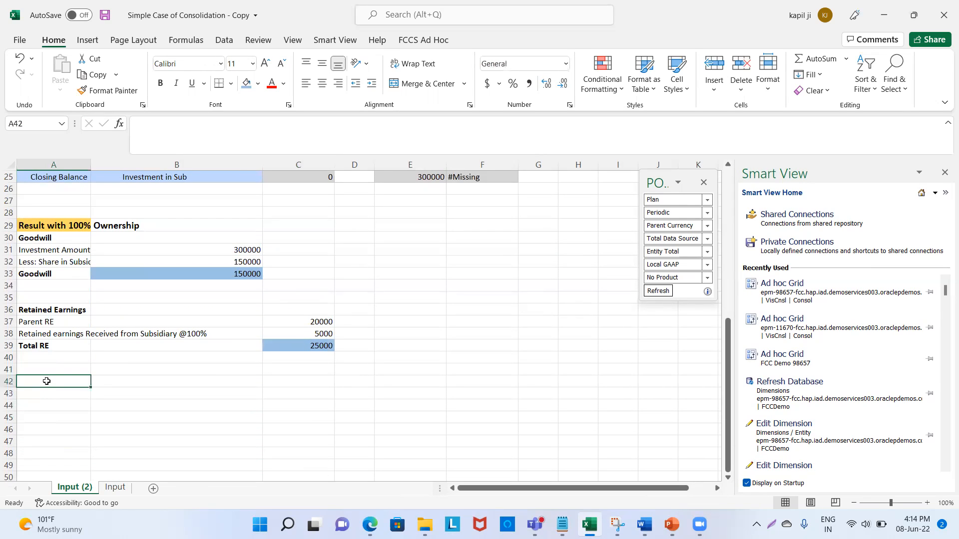
text(N)
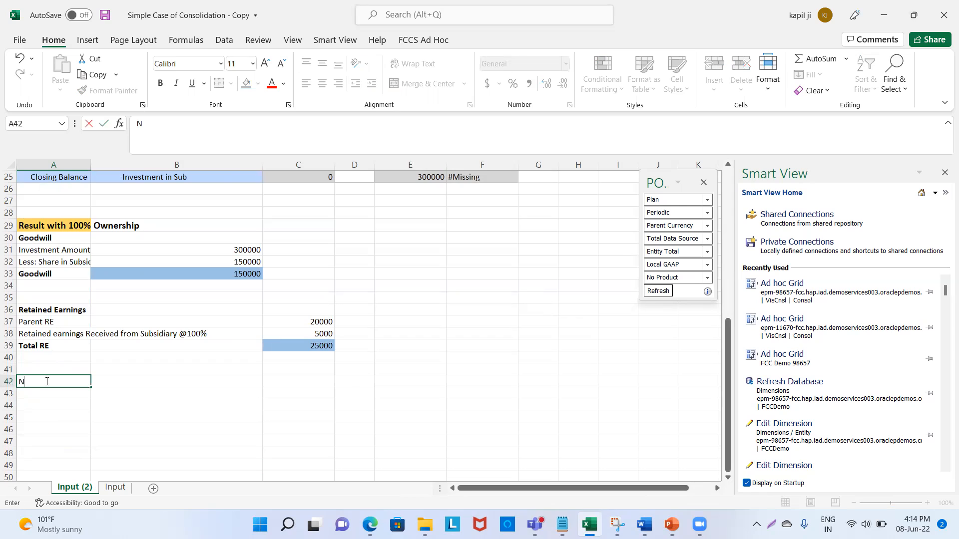
text(on ConTroling)
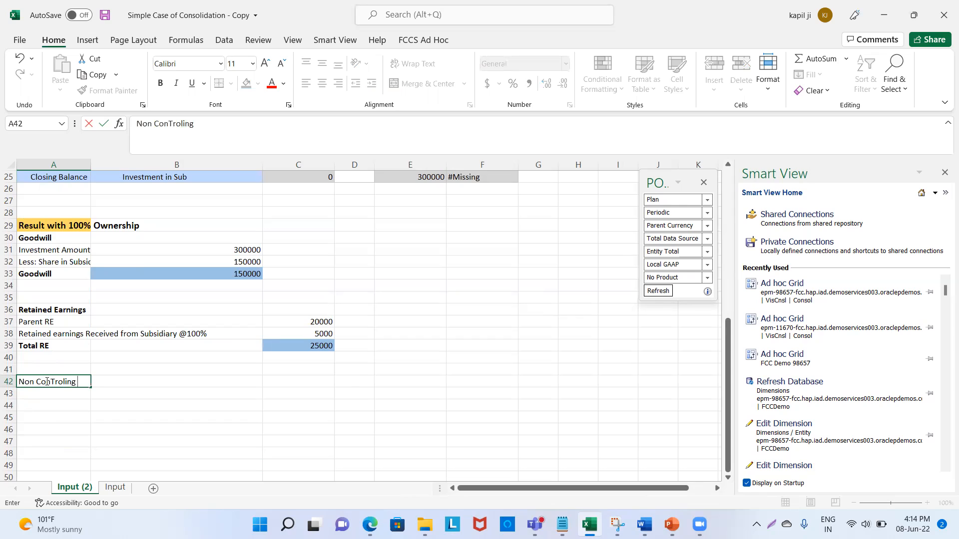
text( In tere)
key(BackSpace)
key(BackSpace)
key(BackSpace)
key(BackSpace)
text(ere)
key(Return)
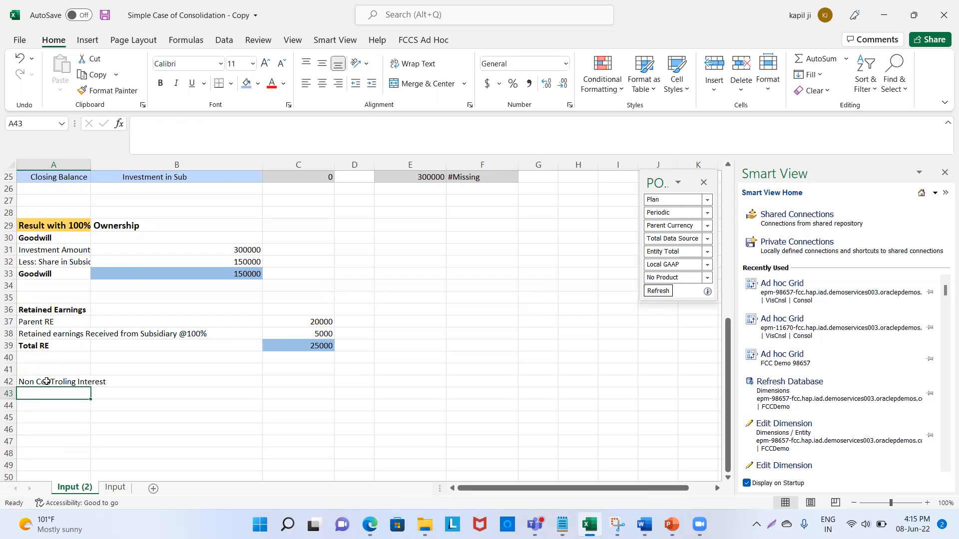
click(149, 405)
scroll(148, 397, up, 4)
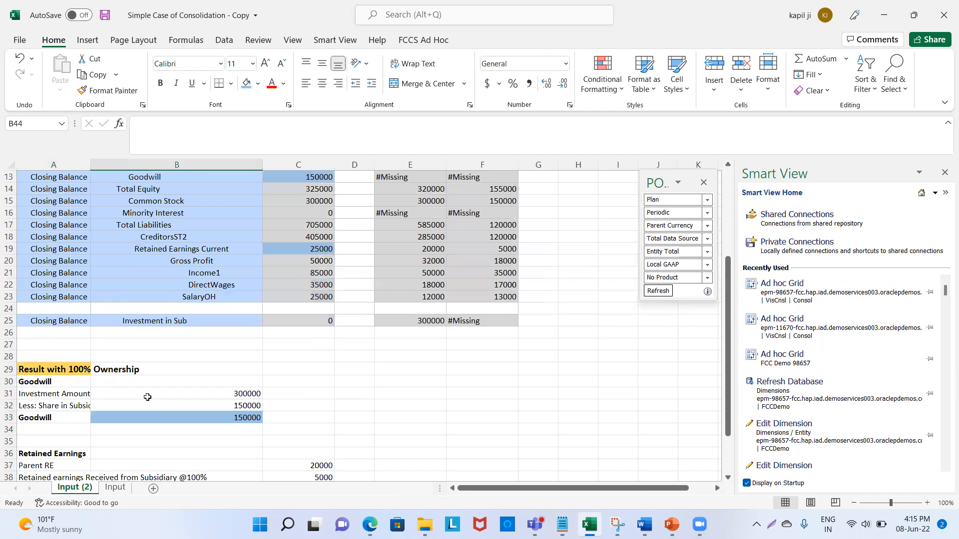
scroll(147, 397, up, 3)
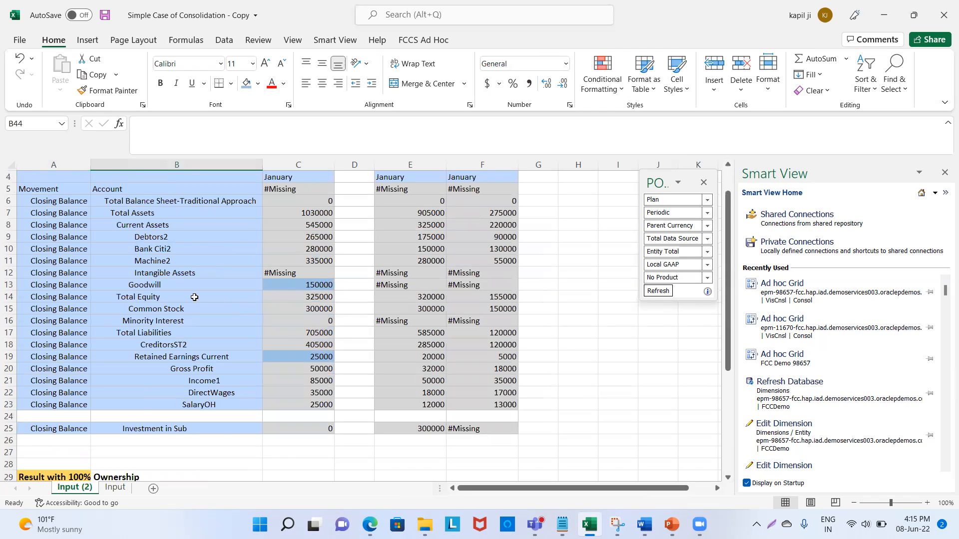
click(202, 358)
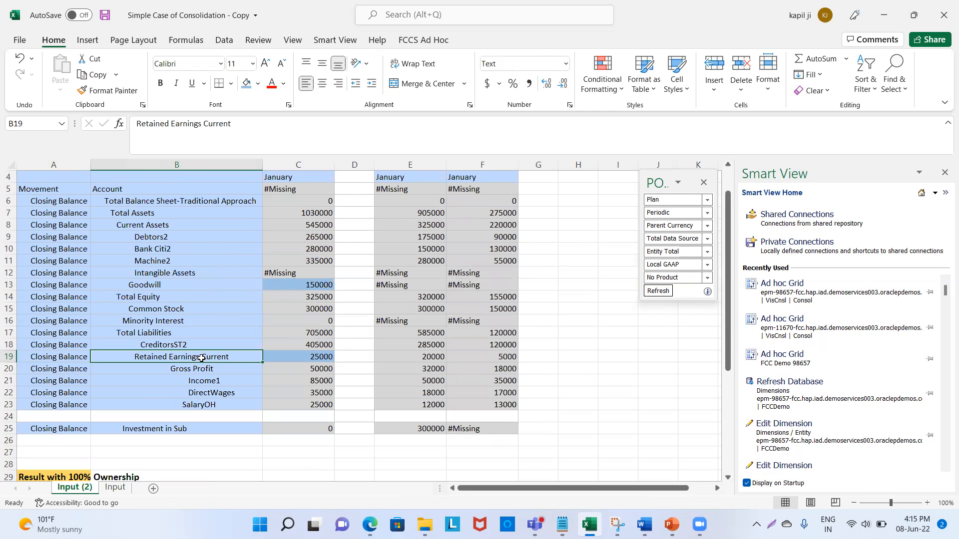
Rename the Input (2) sheet as Output.
double_click(66, 487)
key(BackSpace)
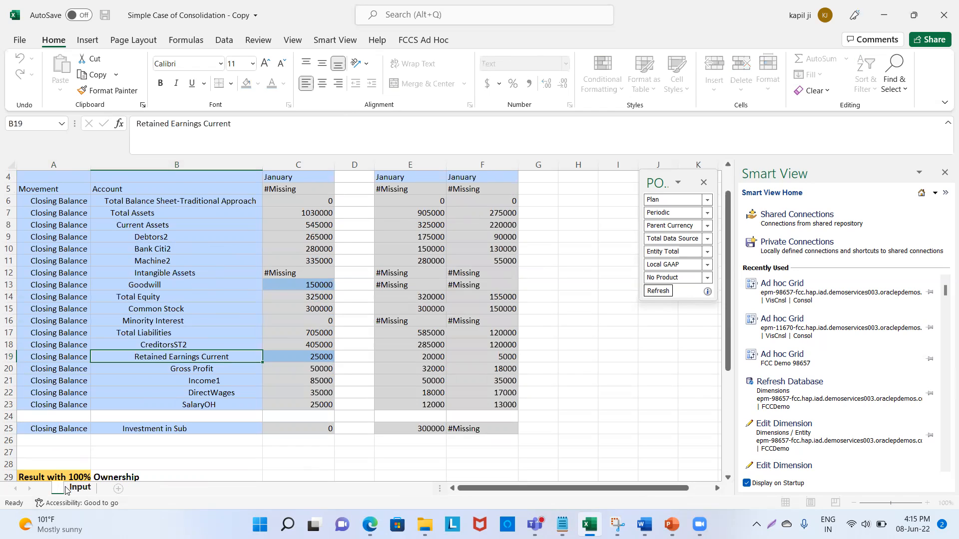
text(Output)
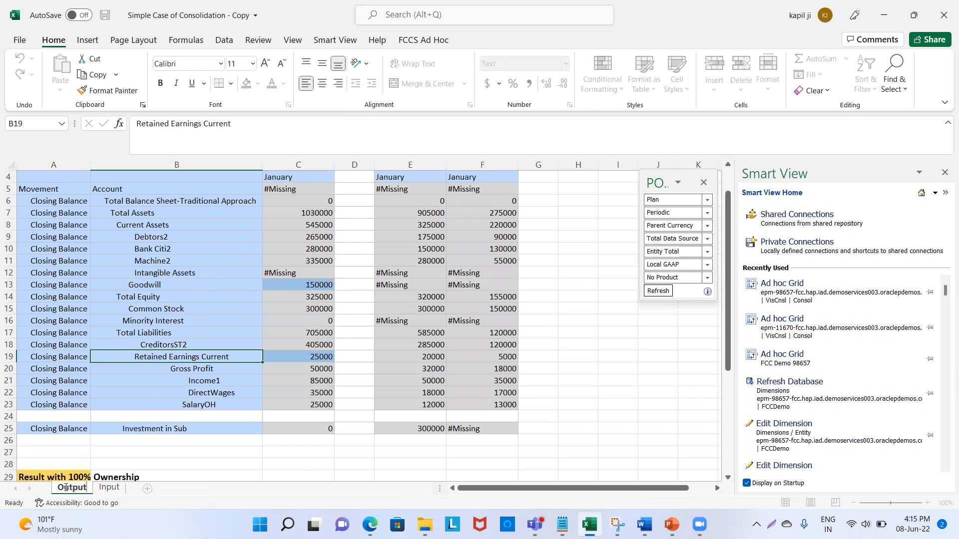
key(Return)
click(252, 389)
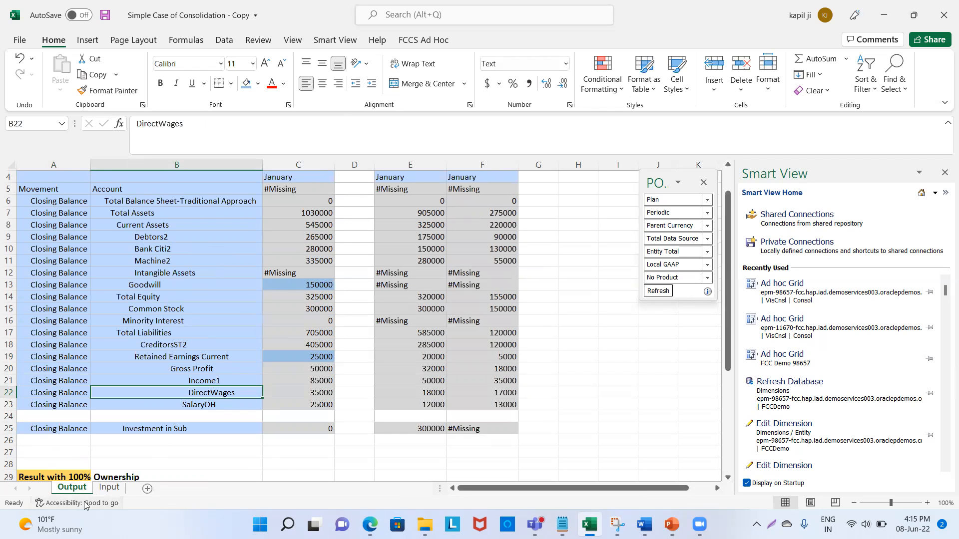
Switch to the Input sheet and view the South101 and South102 input data at the start of its grid.
click(109, 488)
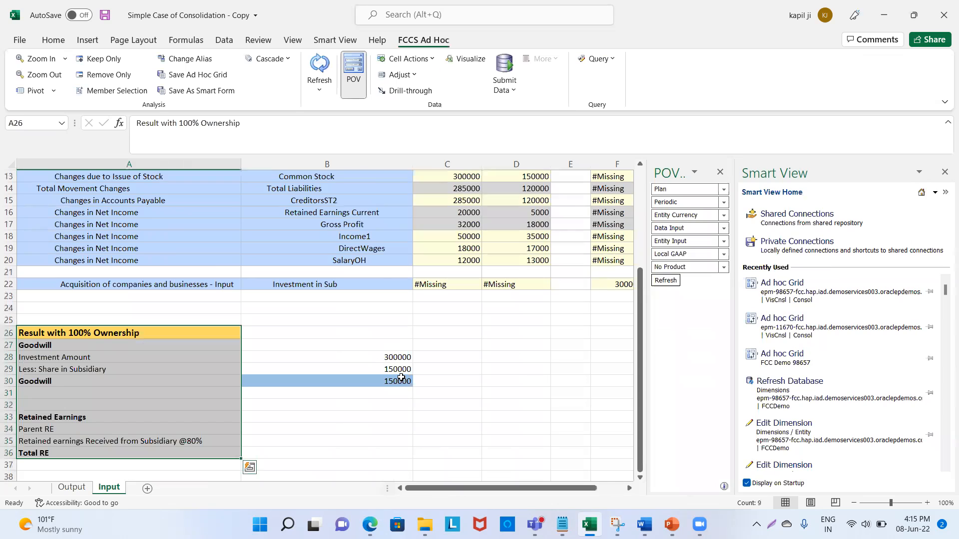
scroll(242, 381, up, 4)
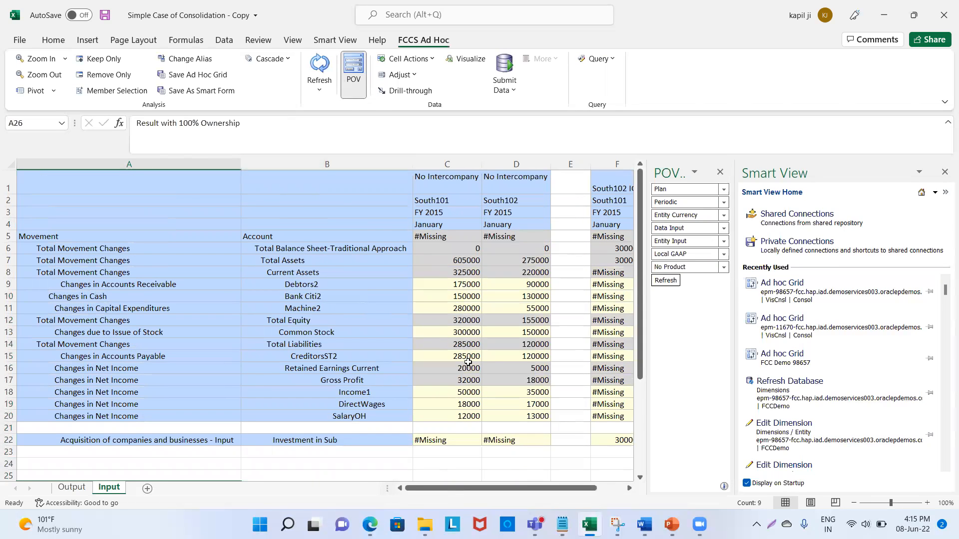
Switch to Oracle EPM Cloud in the browser and open the application's Consolidation: Manage Ownership page.
click(629, 488)
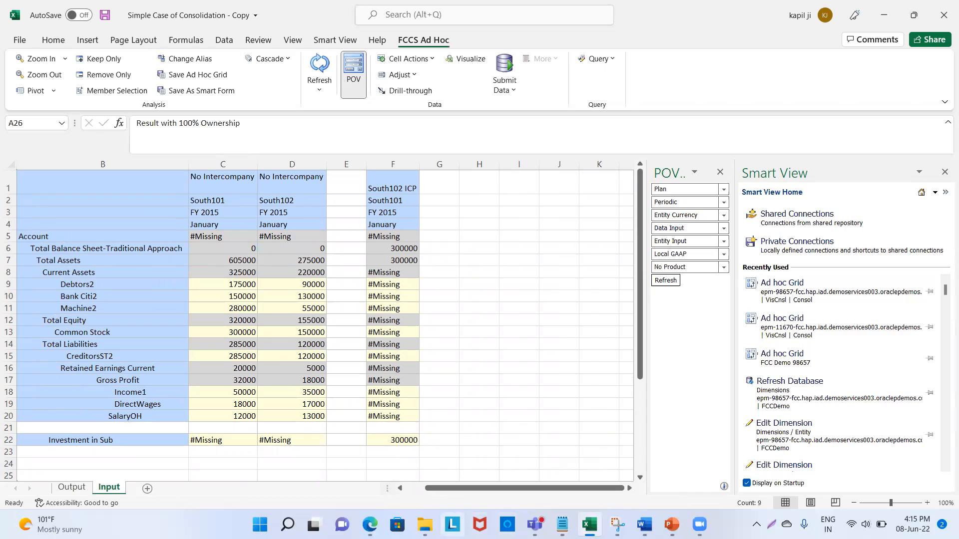
click(370, 524)
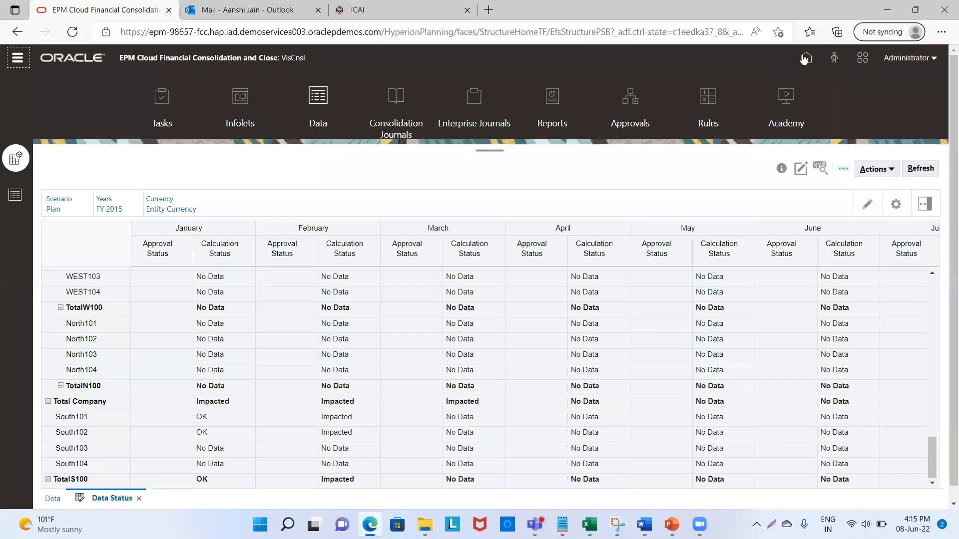
click(803, 56)
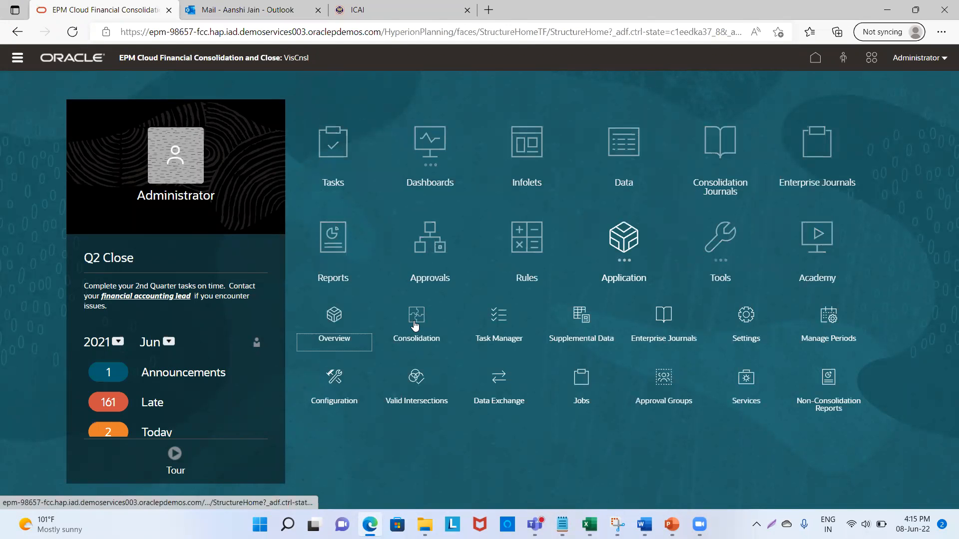
click(414, 322)
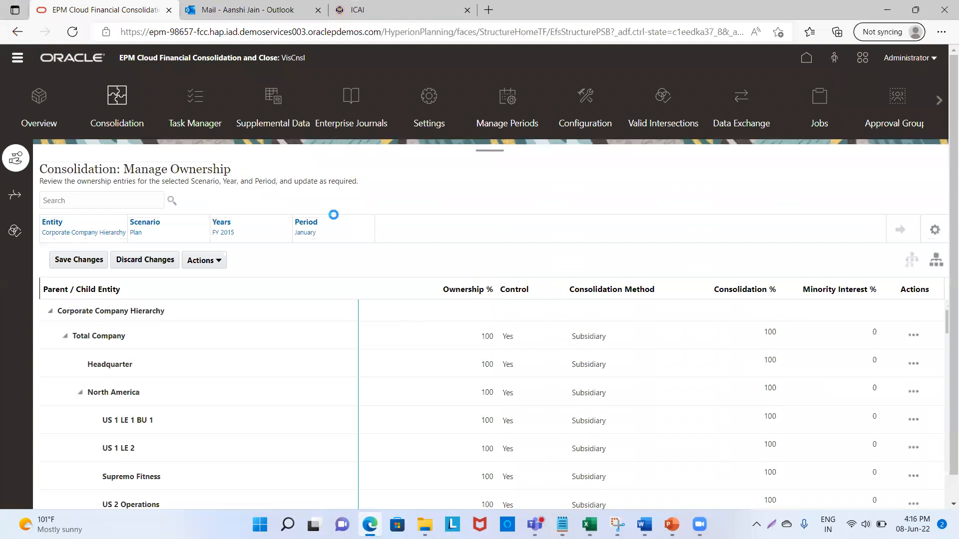
Load the ownership entries for entity TotalS100 under Total Geography, keeping Plan, FY 2015 and January.
click(68, 231)
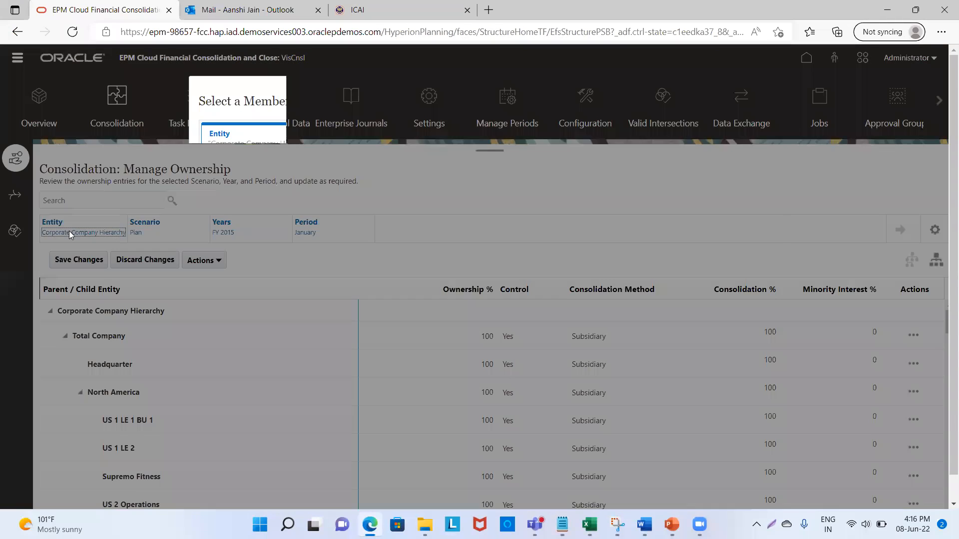
click(271, 300)
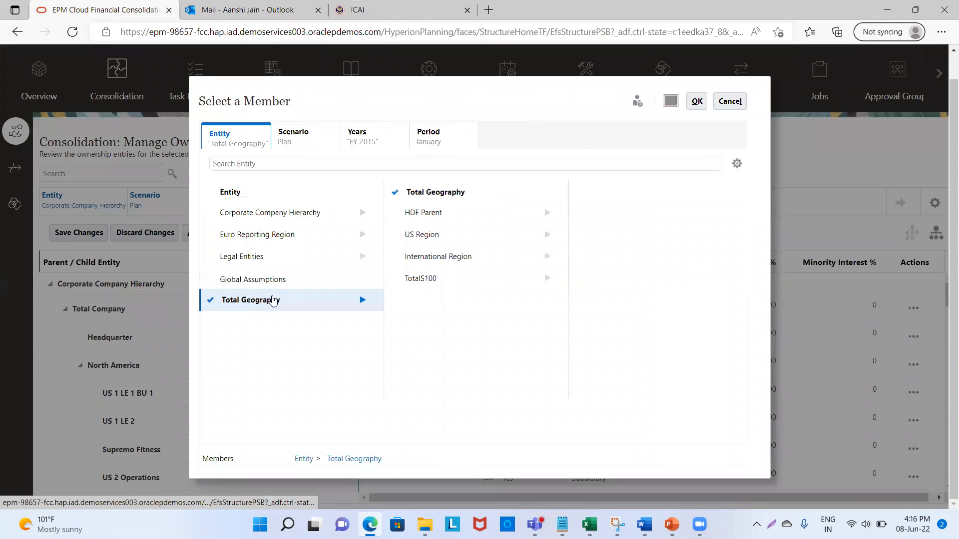
click(436, 279)
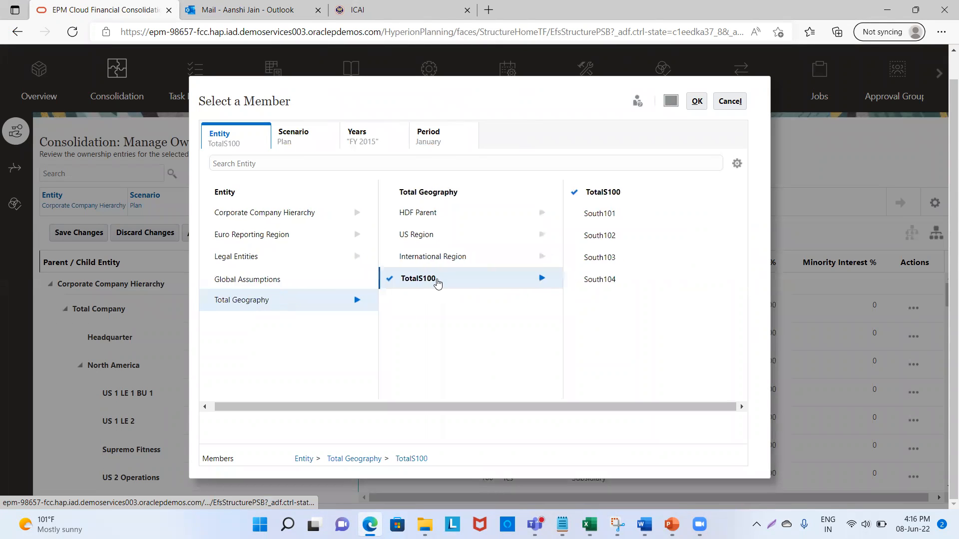
click(700, 103)
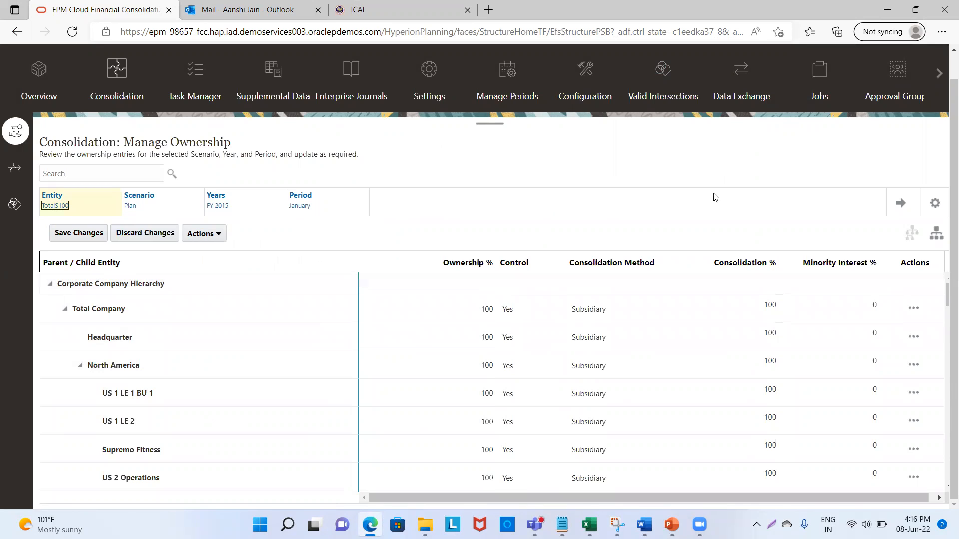
click(893, 201)
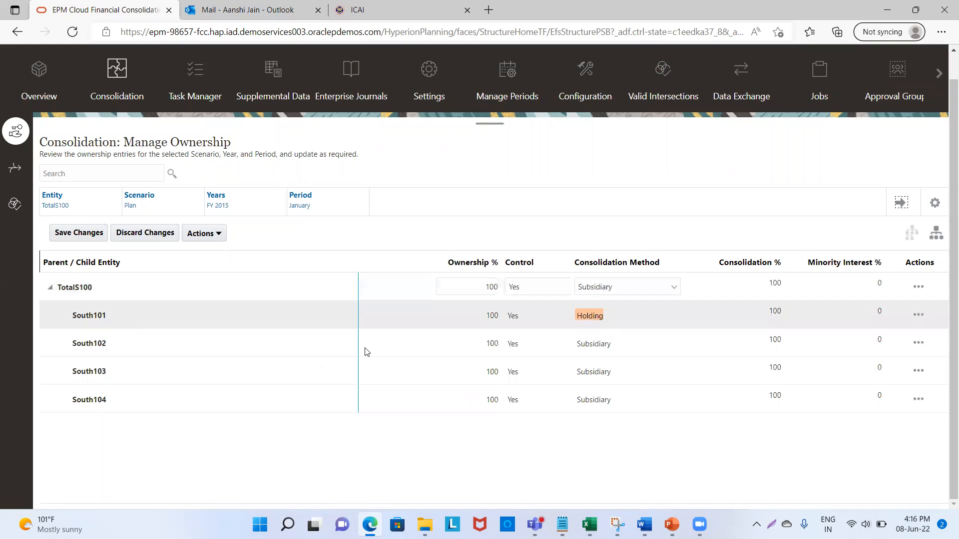
Set the ownership of South102 to 80% and save the ownership changes.
click(499, 343)
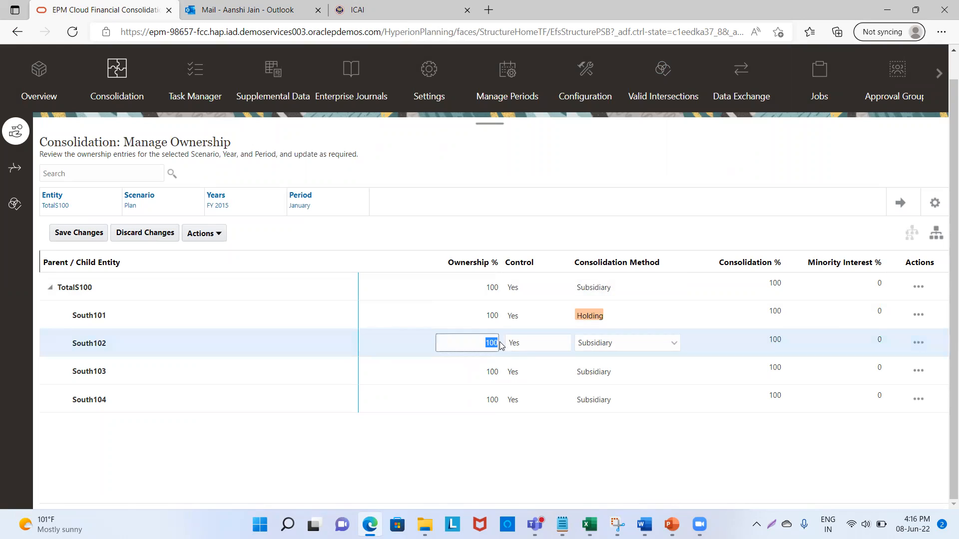
key(BackSpace)
click(669, 443)
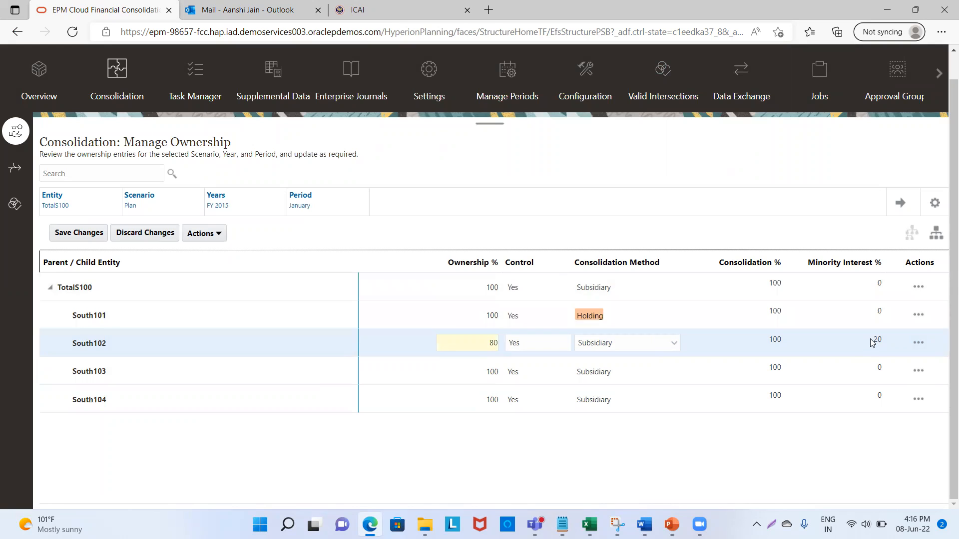
click(79, 234)
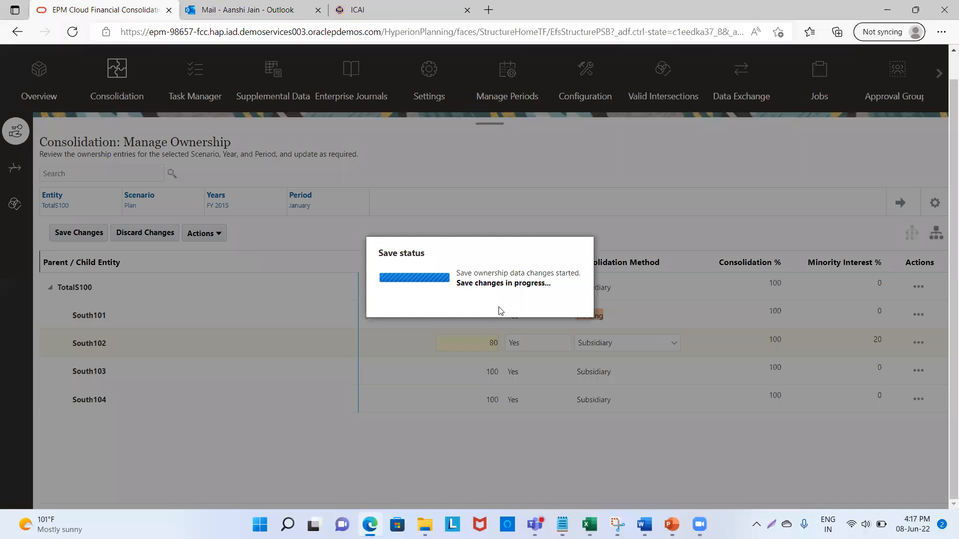
click(527, 296)
Recompute the ownership data for scenario Plan, year FY 2015, with January as the start period.
click(218, 260)
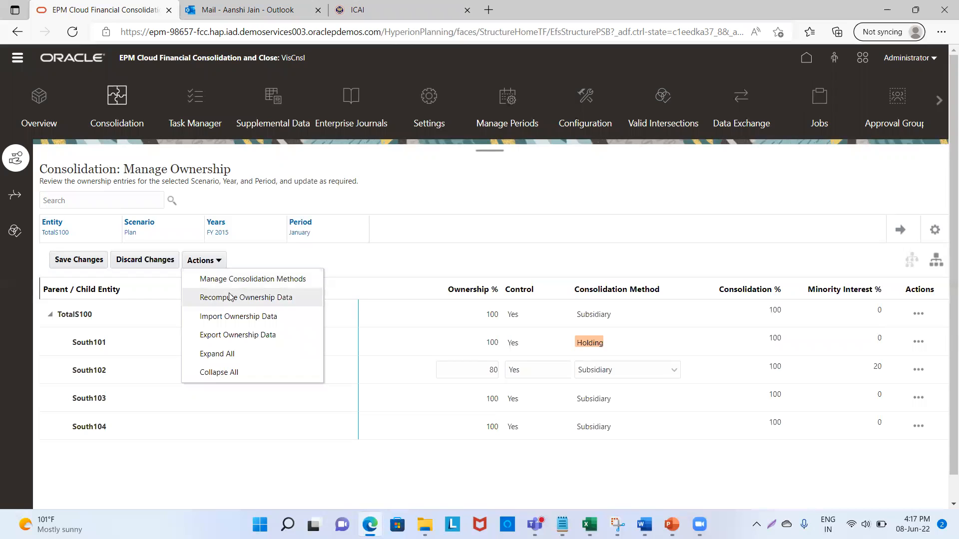
click(229, 297)
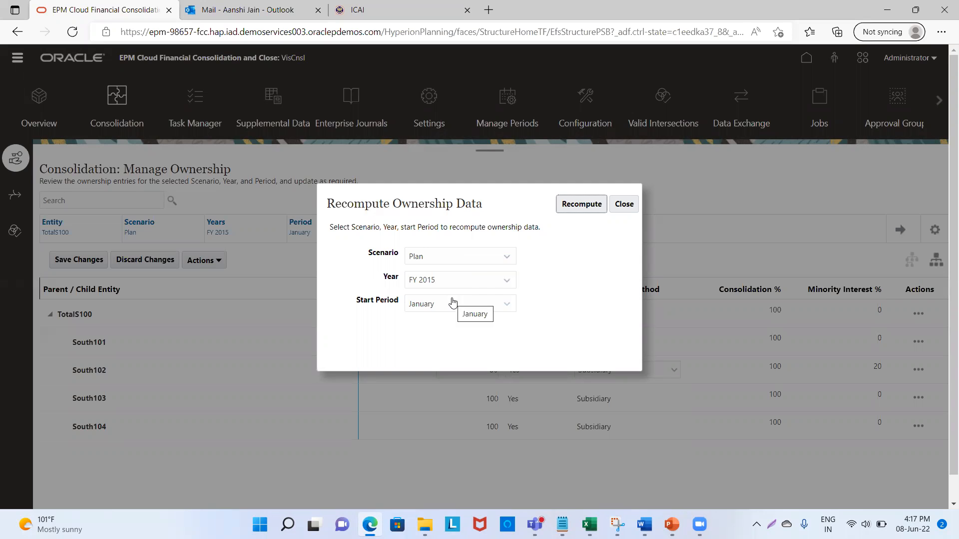
click(578, 207)
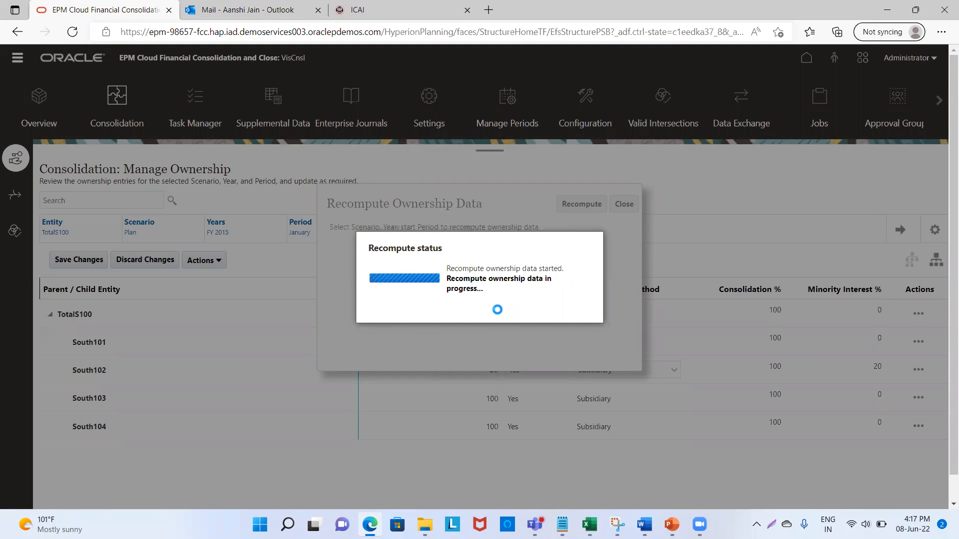
click(513, 294)
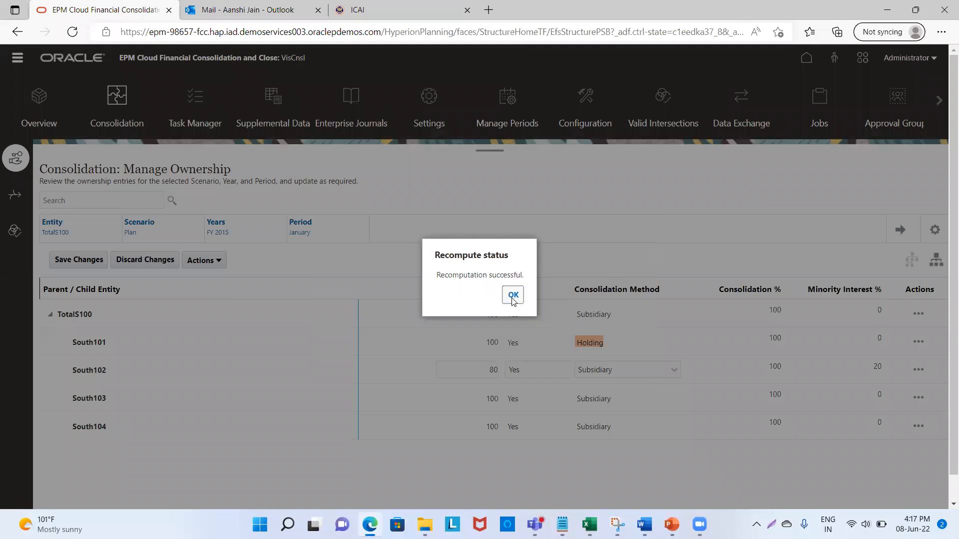
Open the Data Status form and examine the January calculation status of South101, South102 and TotalS100.
click(807, 58)
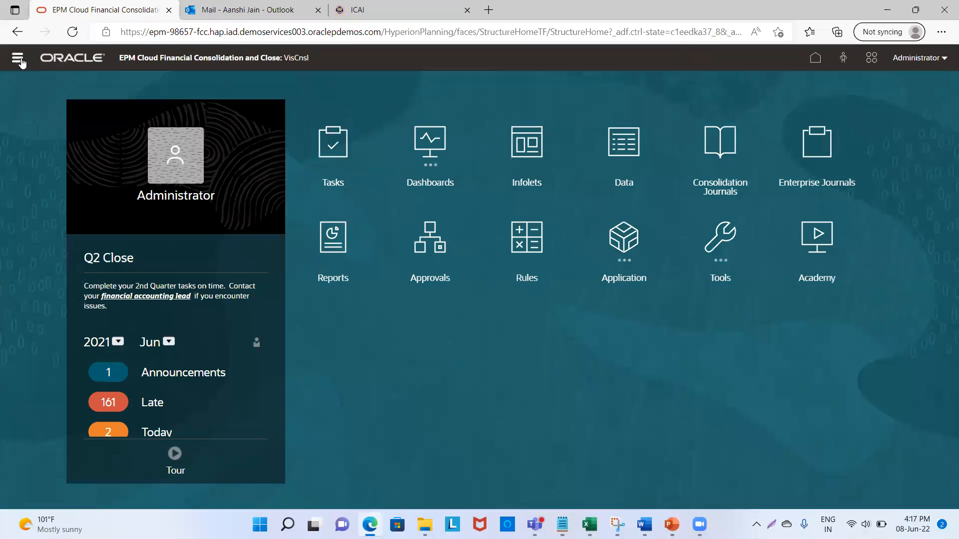
click(18, 60)
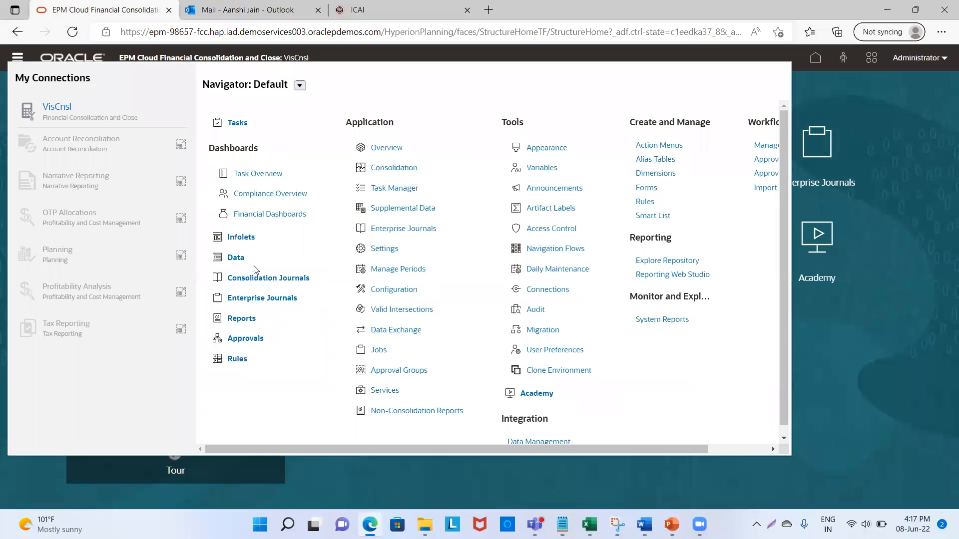
click(227, 257)
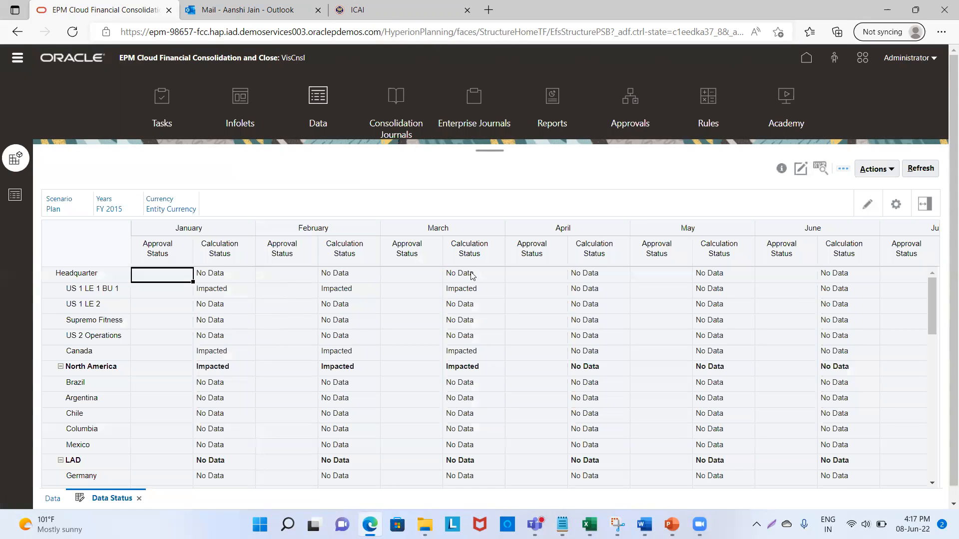
scroll(472, 275, down, 1)
scroll(471, 278, down, 2)
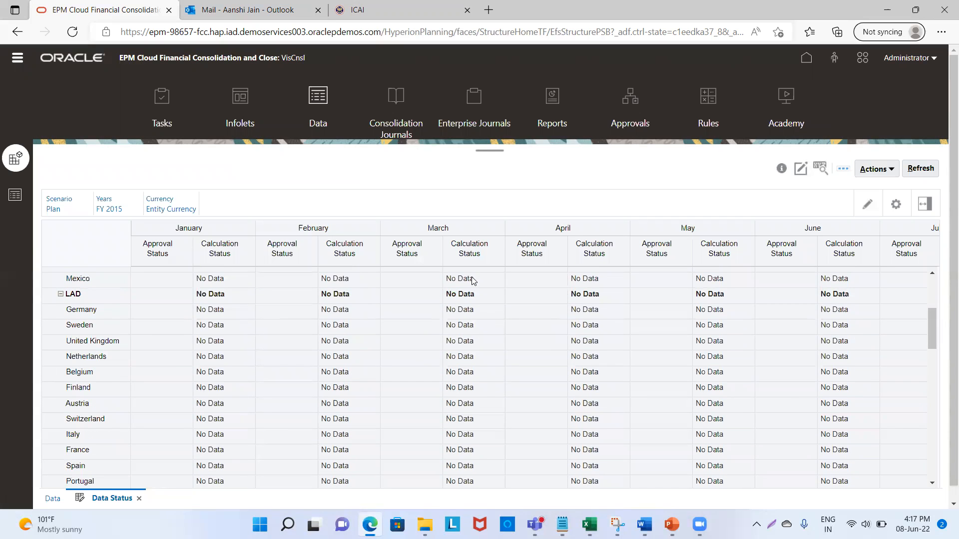
drag(927, 318, 940, 477)
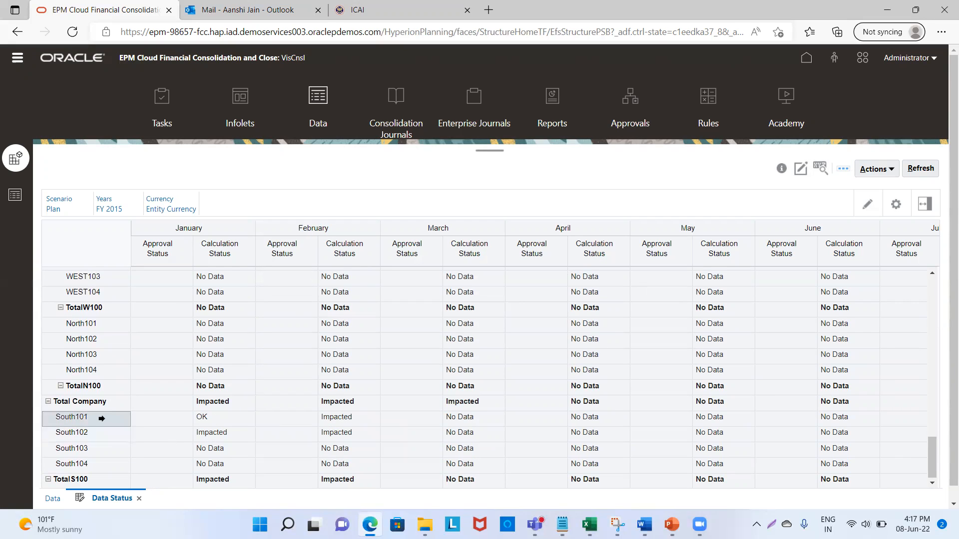
mouse_move(203, 416)
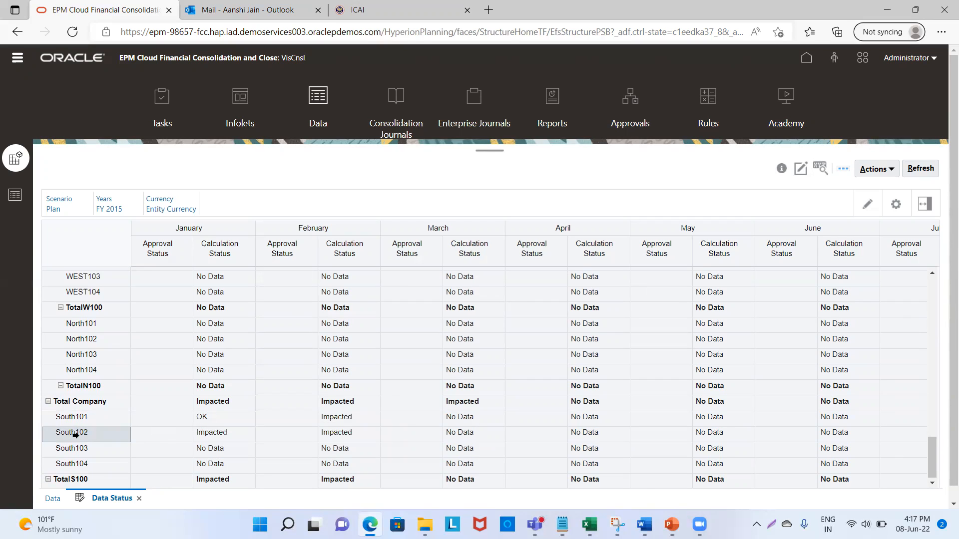
mouse_move(216, 437)
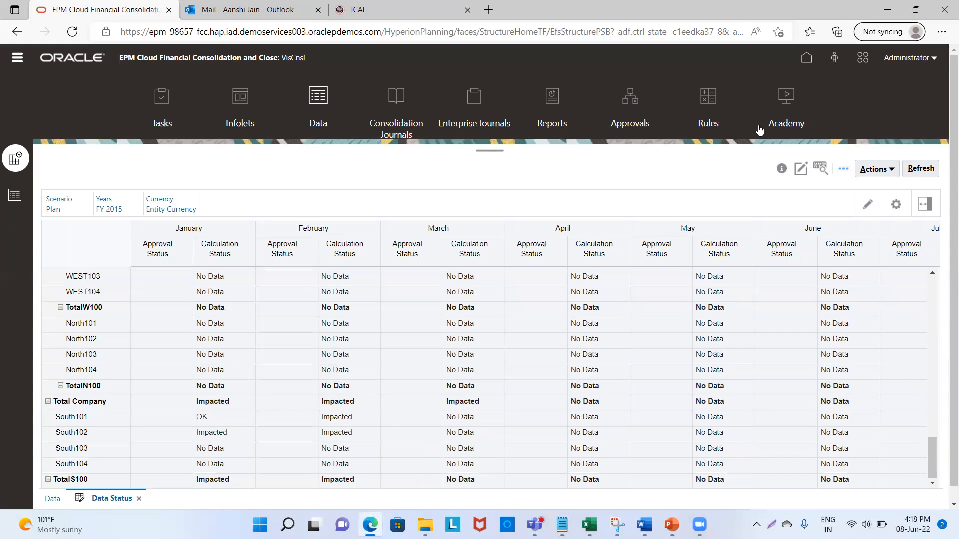
Run the Consolidate business rule for entity S_100, period Jan, scenario Plan and year FY15, and check the January calculation status.
click(889, 170)
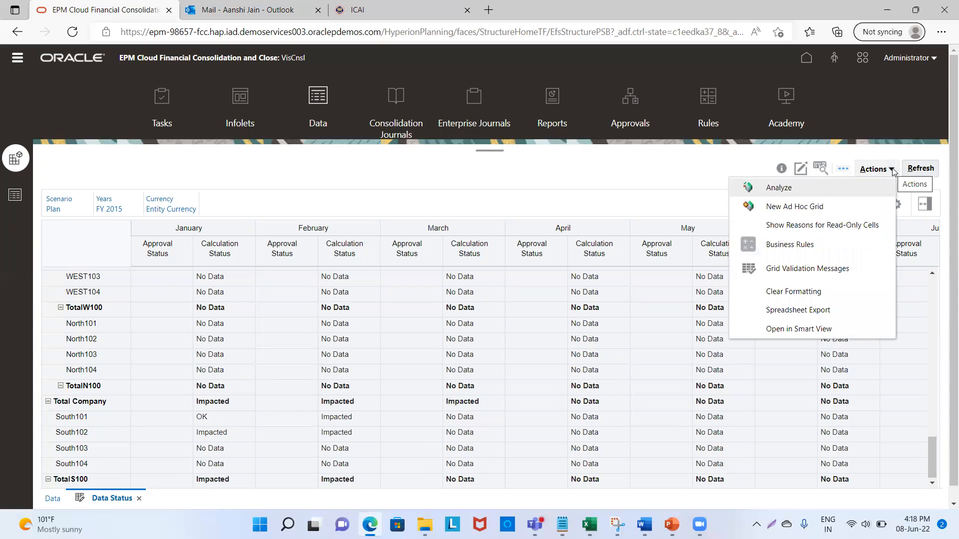
click(782, 245)
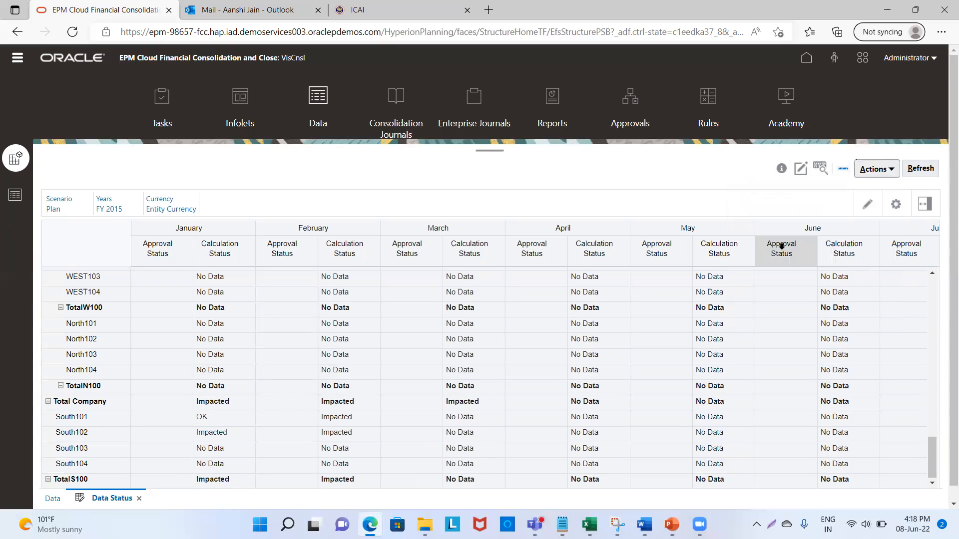
click(411, 267)
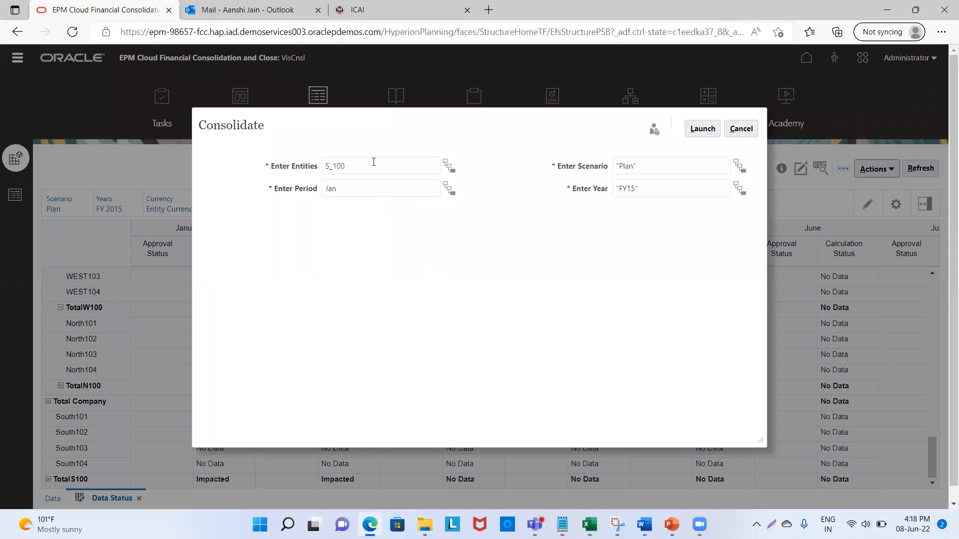
click(704, 131)
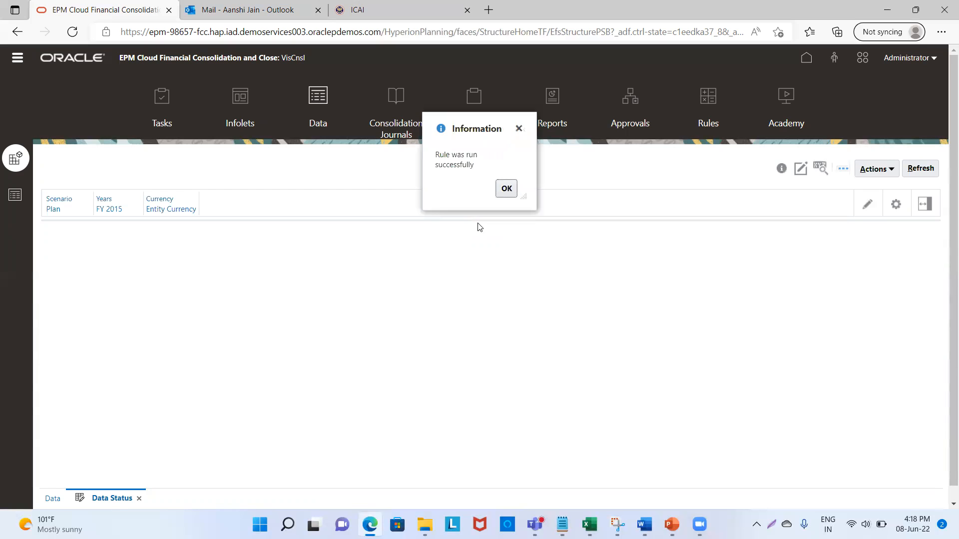
click(506, 189)
drag(930, 299, 931, 457)
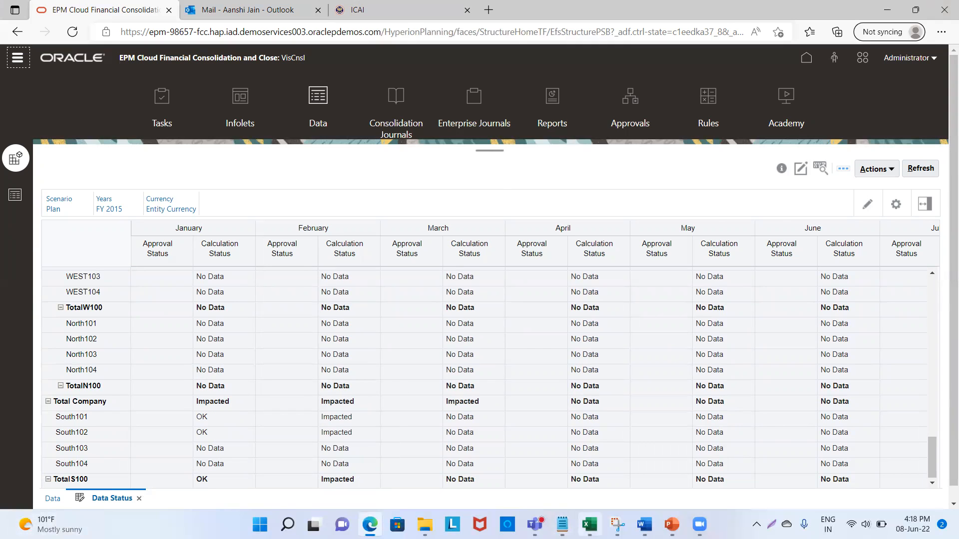
Switch back to the Excel workbook and try to refresh the ad hoc data on the Output sheet.
click(589, 524)
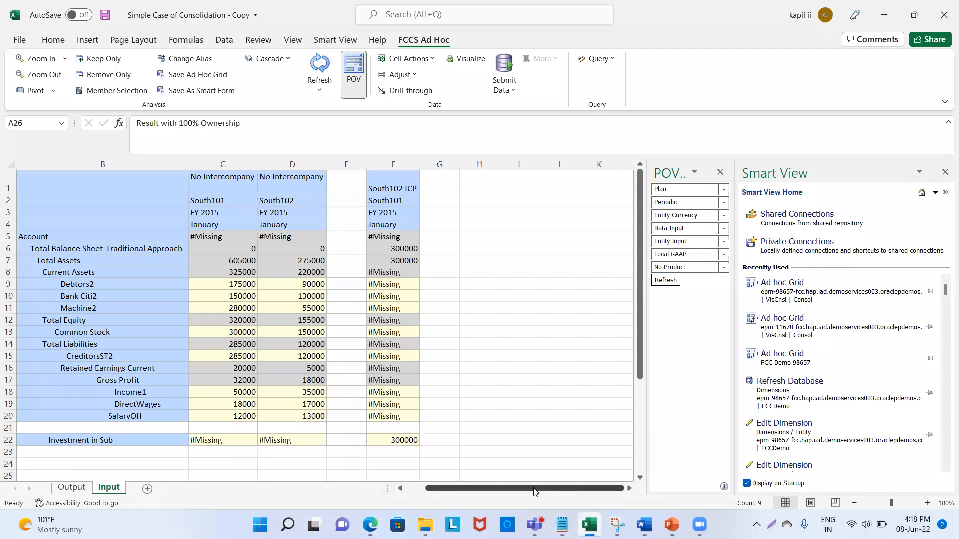
click(73, 487)
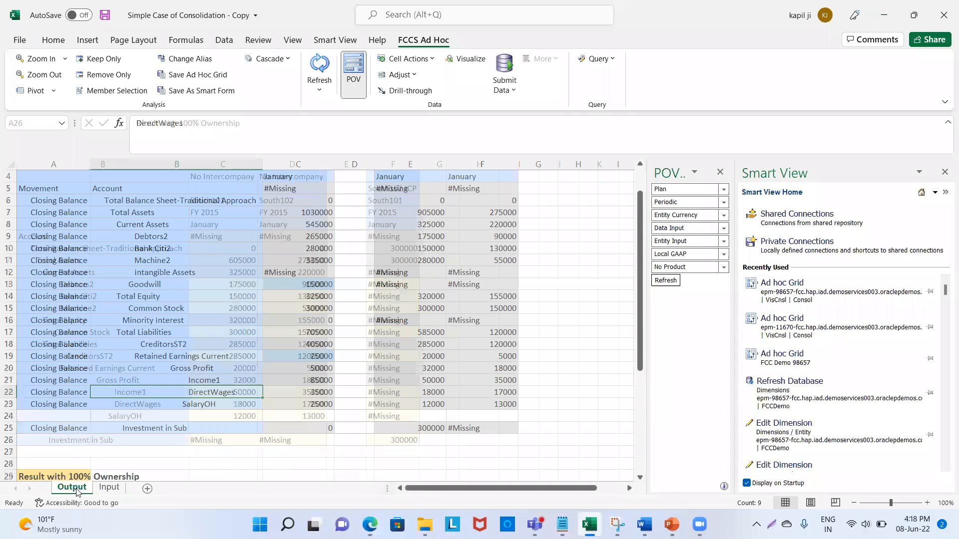
click(251, 451)
scroll(332, 379, up, 1)
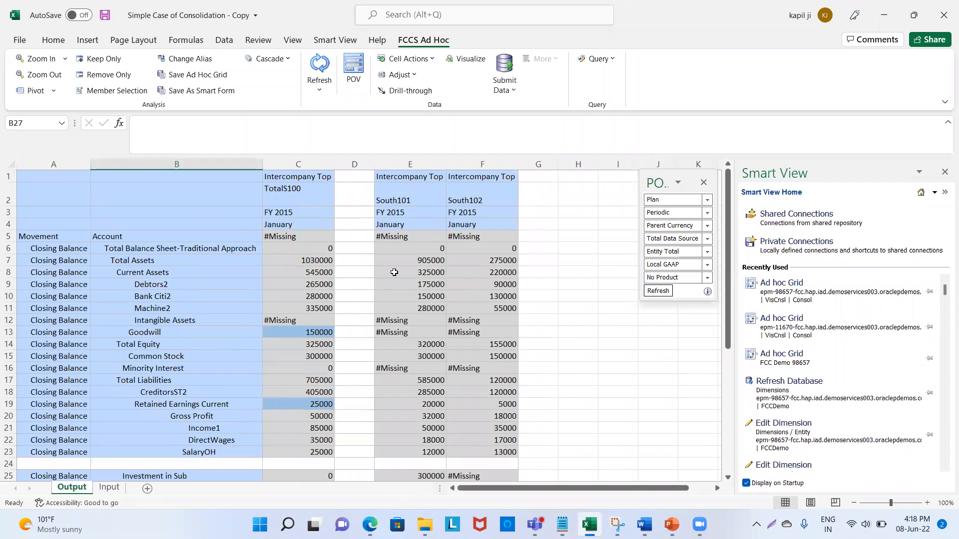
click(320, 65)
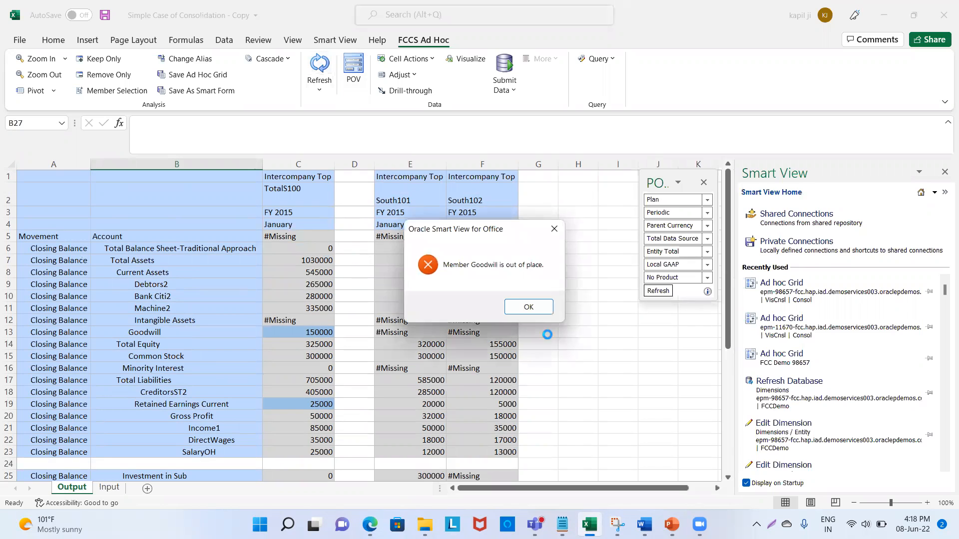
click(528, 308)
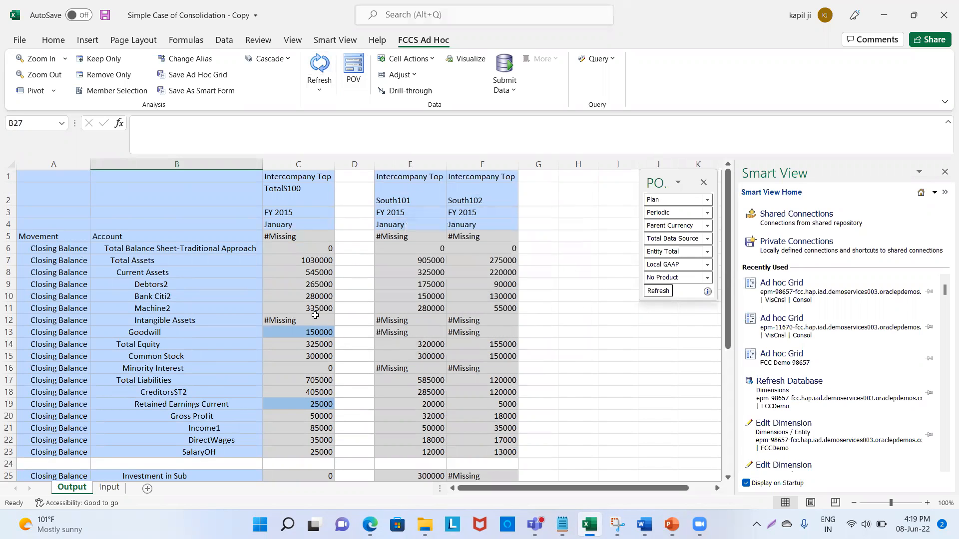
Move the 100% ownership result block from A29:C42 of the Output sheet to cell C19 of a new worksheet.
scroll(133, 452, down, 3)
drag(23, 401, 287, 501)
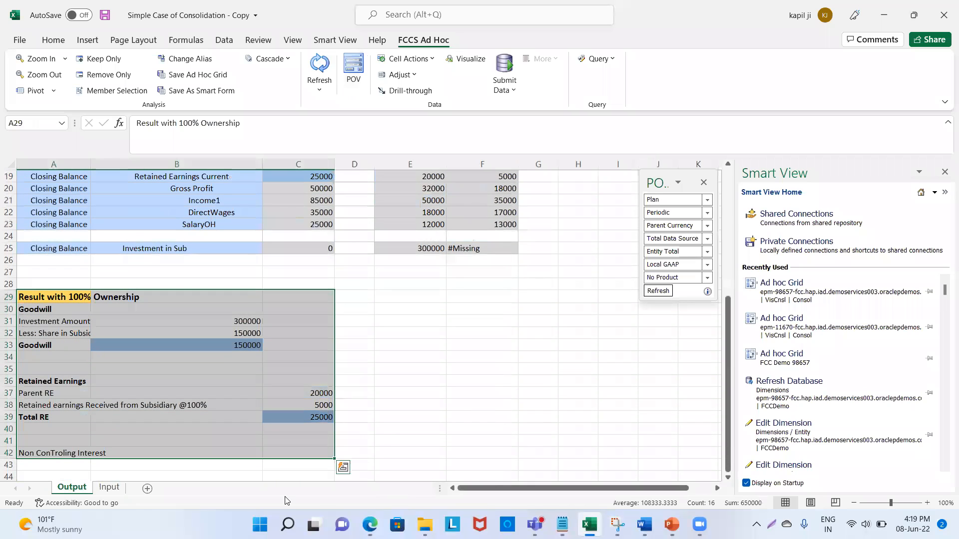
key(ctrl+c)
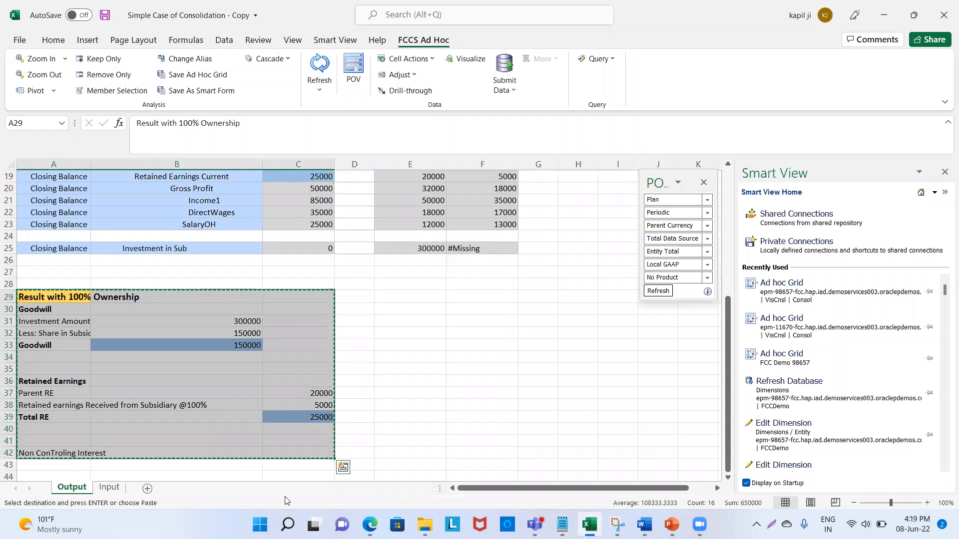
click(147, 488)
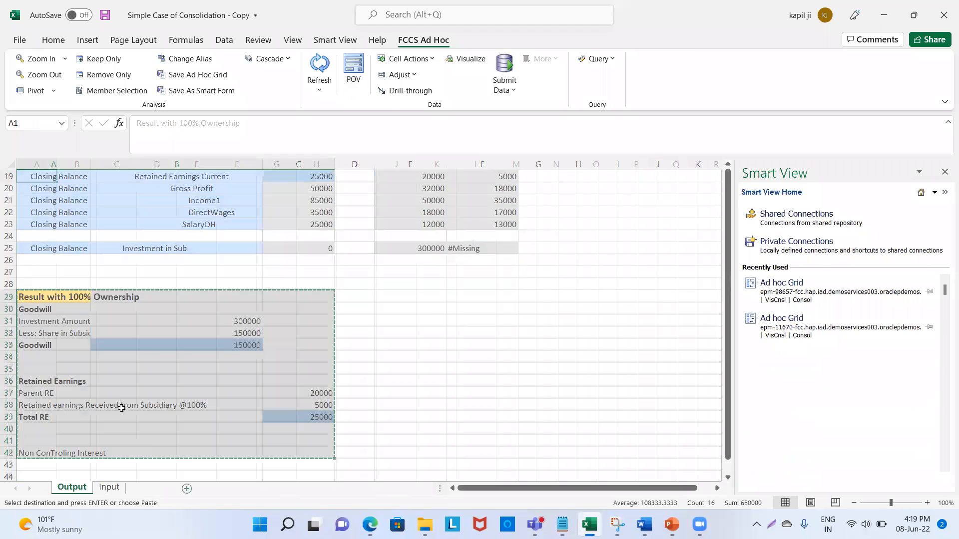
click(104, 396)
key(Return)
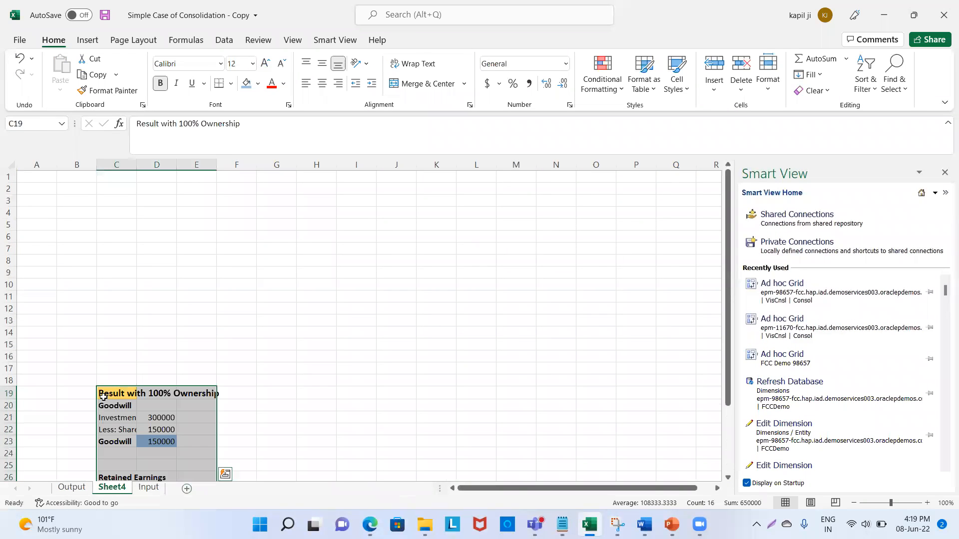
Return to the Output sheet and refresh its ad hoc grid with the newly consolidated data.
click(71, 487)
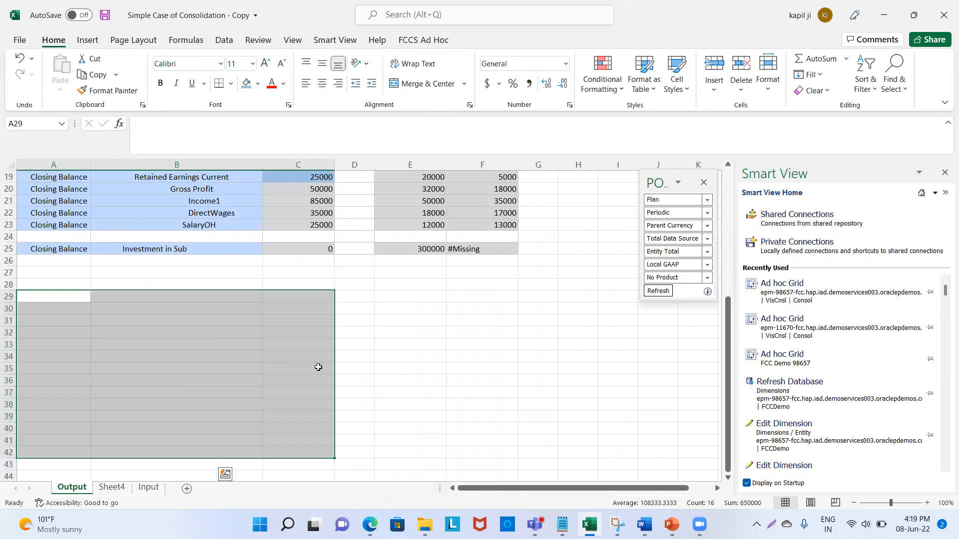
scroll(188, 338, up, 6)
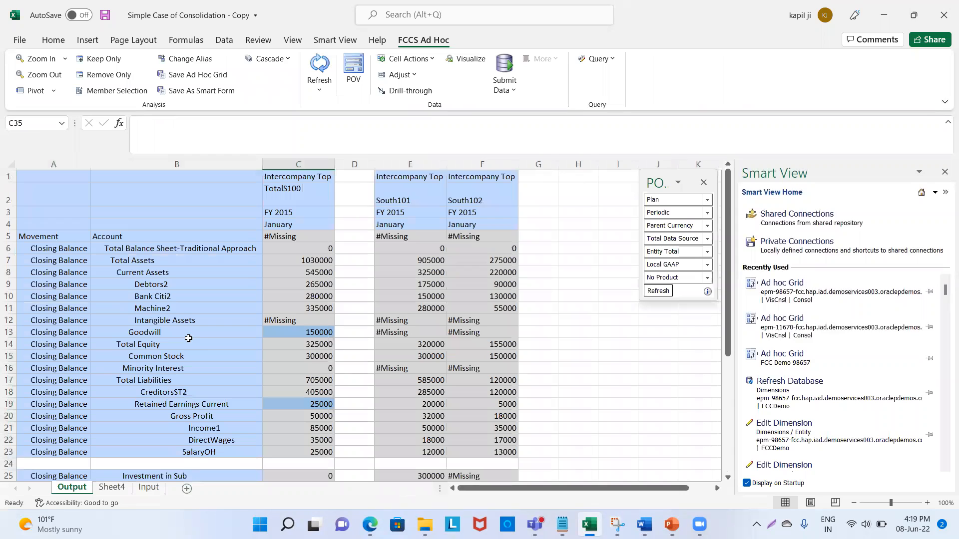
click(319, 65)
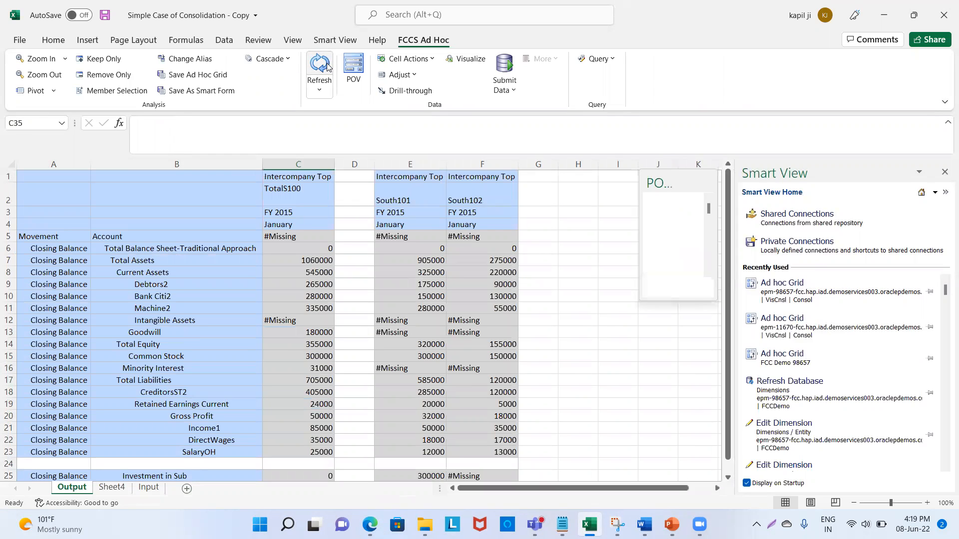
Highlight the TotalS100 values for Goodwill, Minority Interest and Retained Earnings Current with the blue fill.
click(318, 331)
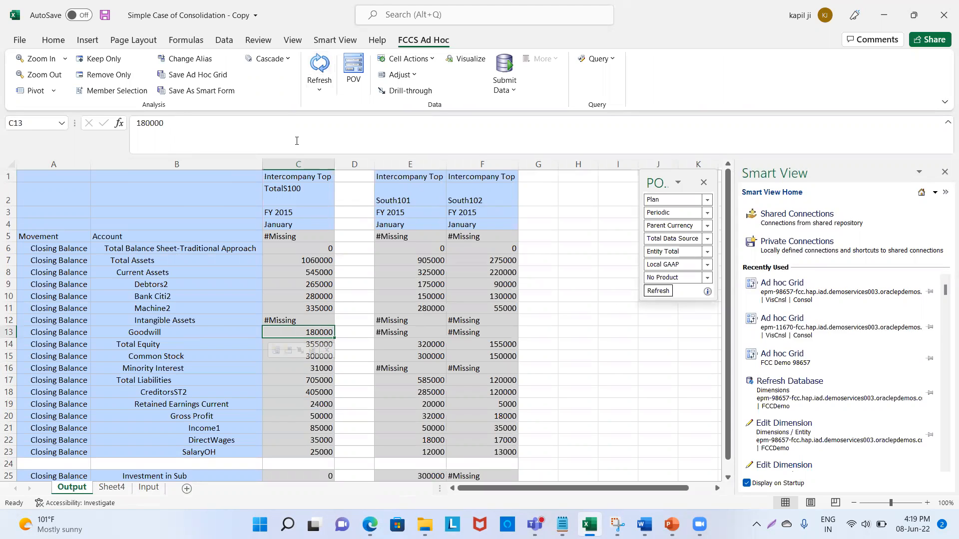
click(59, 43)
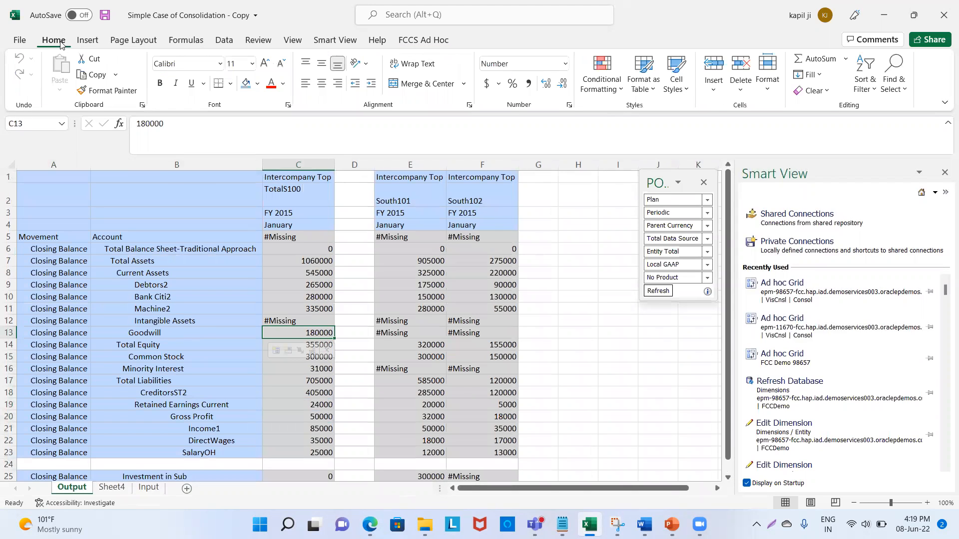
click(248, 84)
click(186, 370)
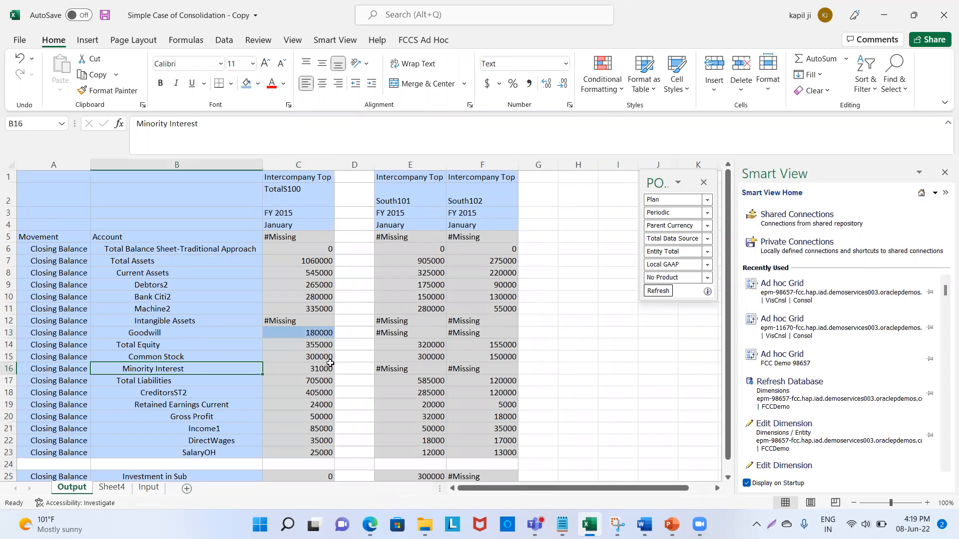
click(329, 368)
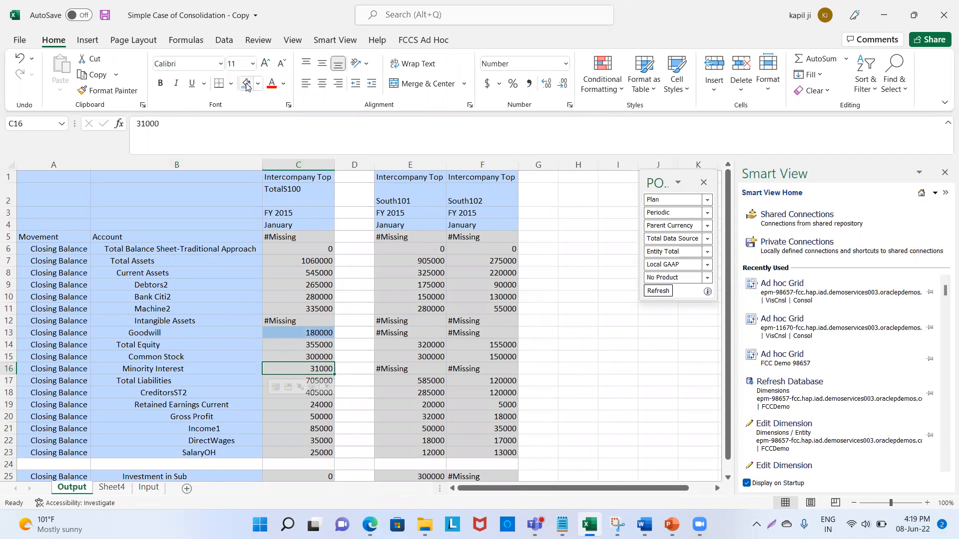
click(247, 84)
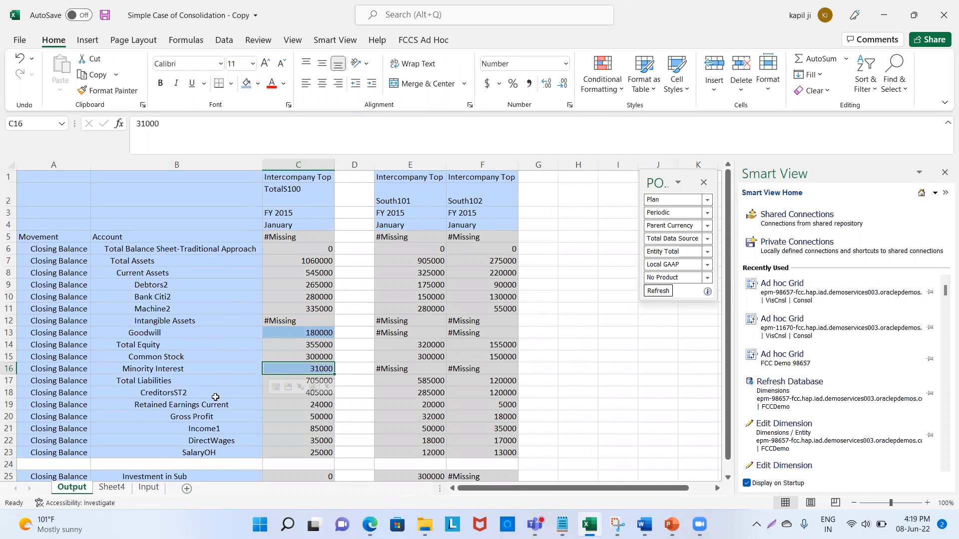
click(285, 403)
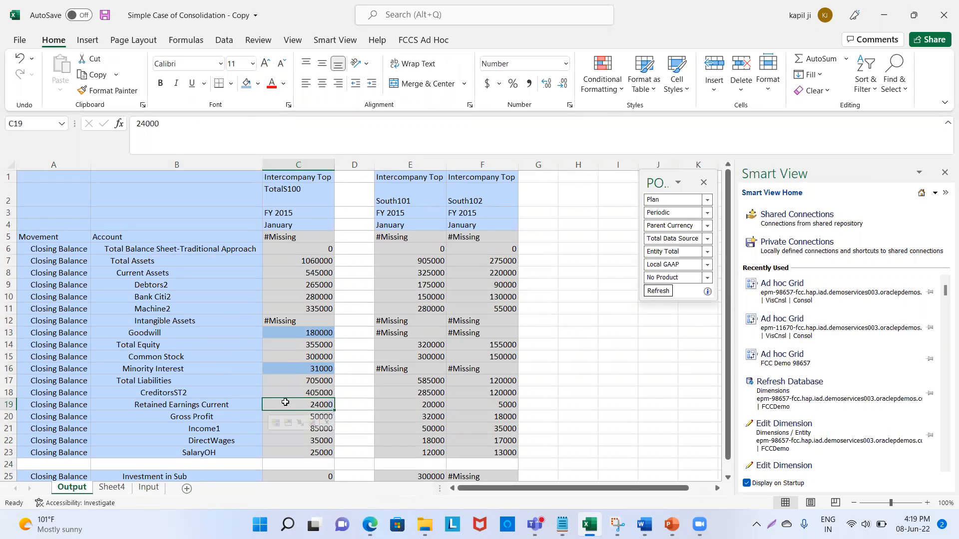
click(246, 84)
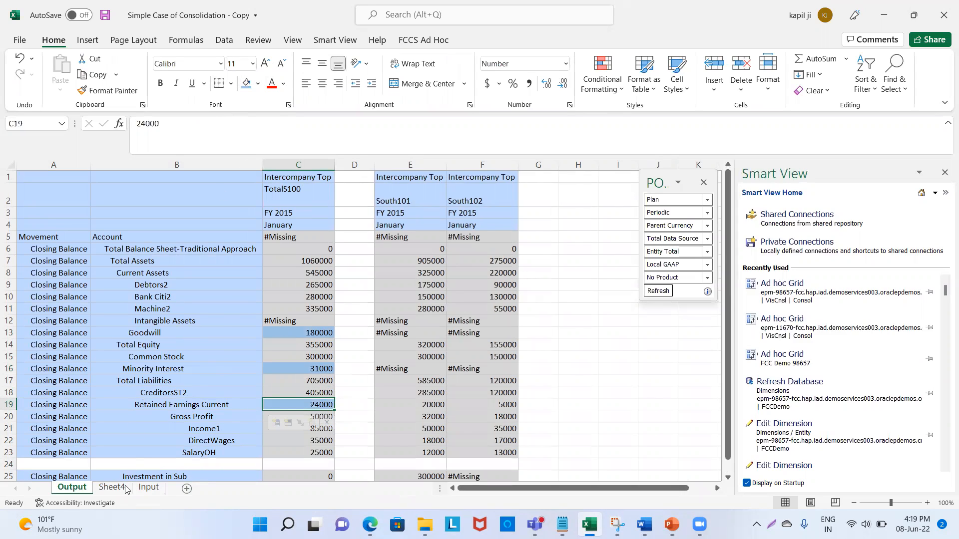
Copy the goodwill and retained earnings labels in A26:A36 of the Input sheet to cell A28 of the Output sheet.
click(148, 487)
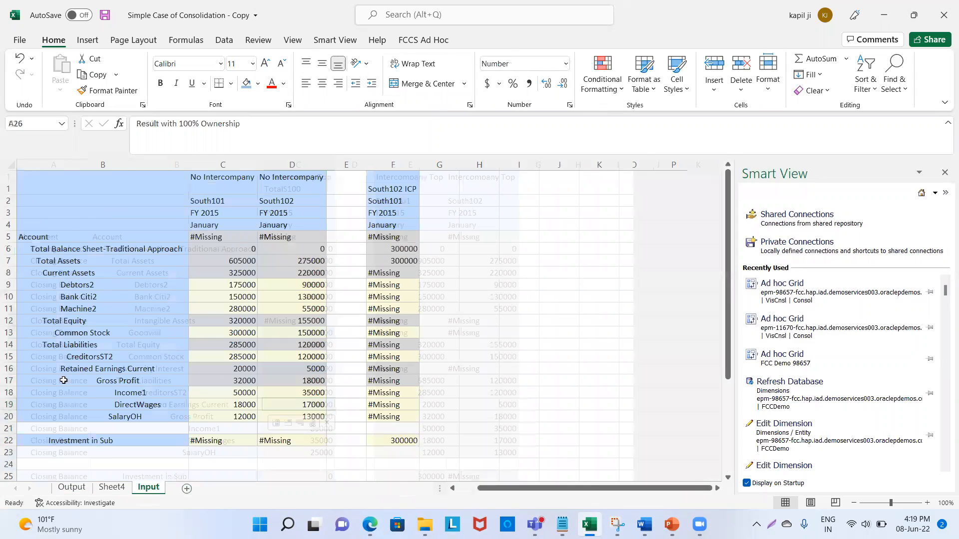
drag(458, 488, 438, 488)
drag(58, 333, 46, 446)
key(ctrl+c)
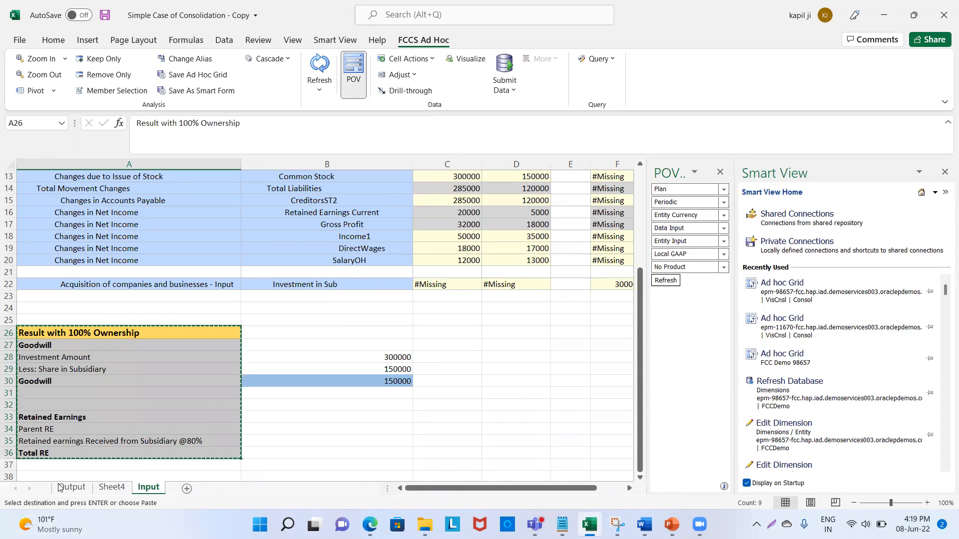
click(70, 487)
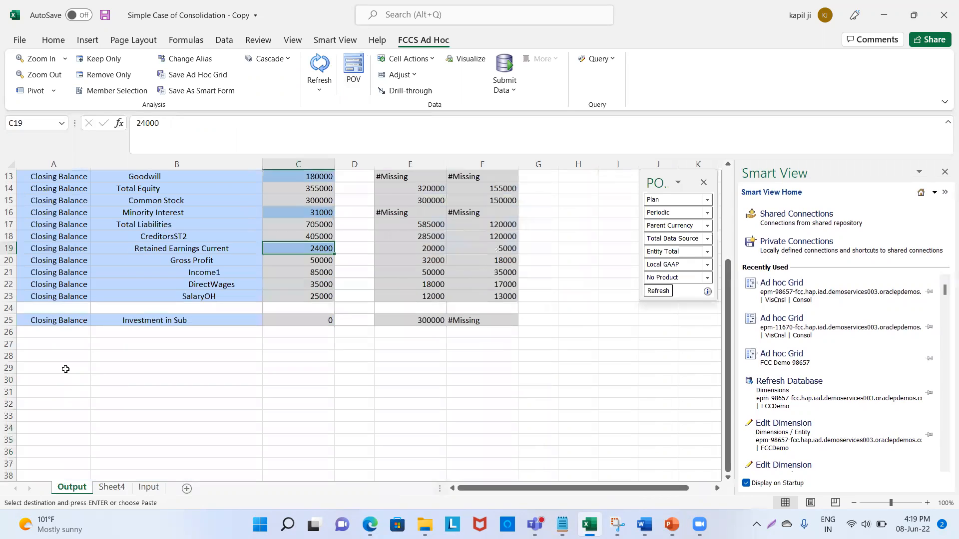
click(65, 356)
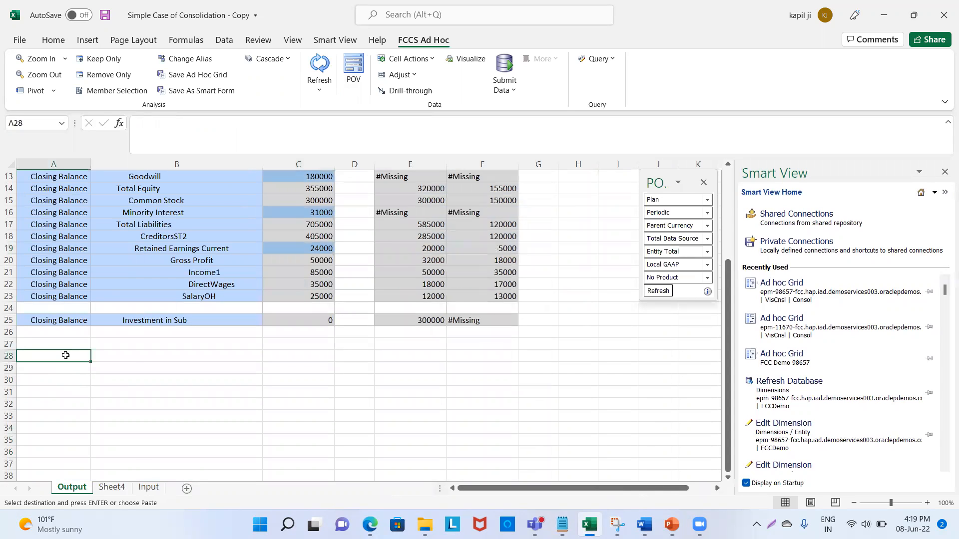
key(ctrl+v)
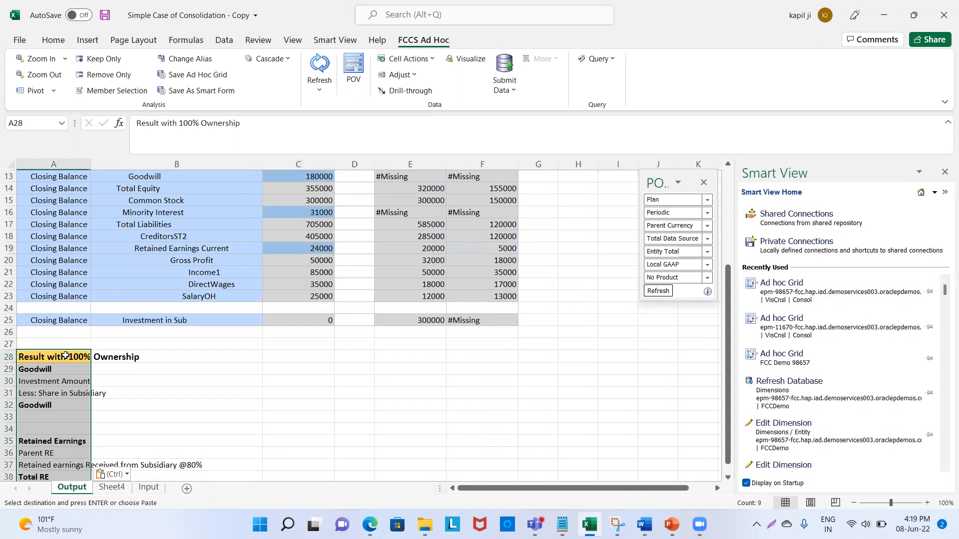
Change the heading in cell A28 to "Result with 80% Ownership".
click(193, 122)
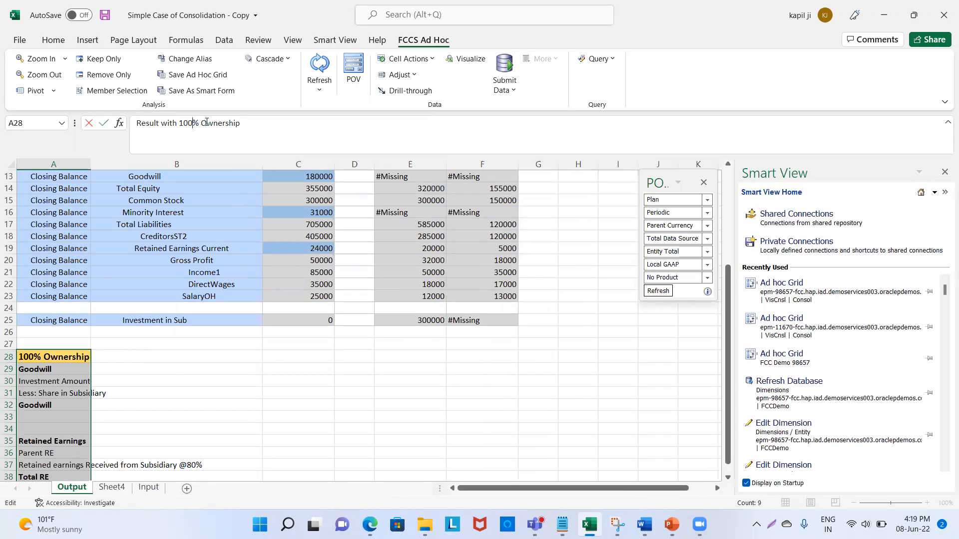
key(BackSpace)
text(8)
key(Return)
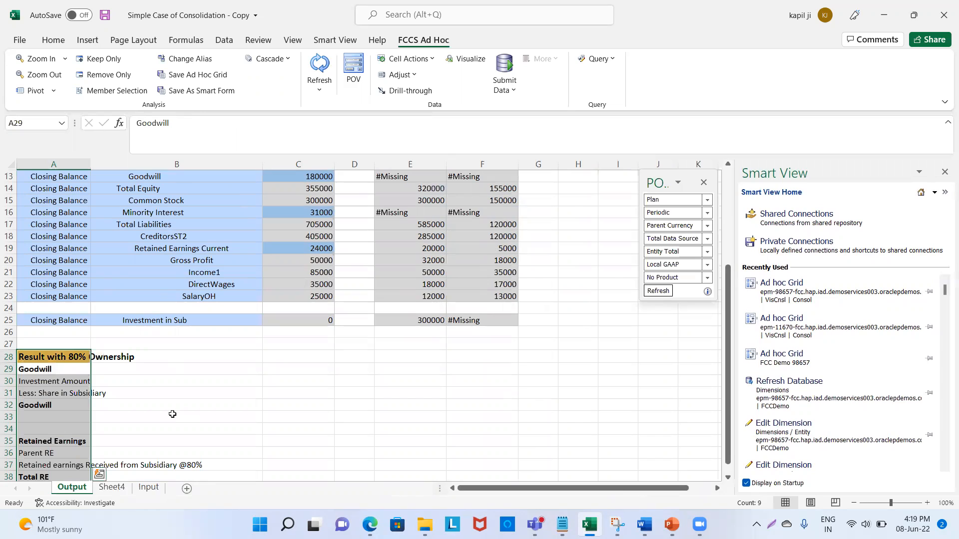
Enter 300000 as the Investment Amount in cell C30.
click(165, 380)
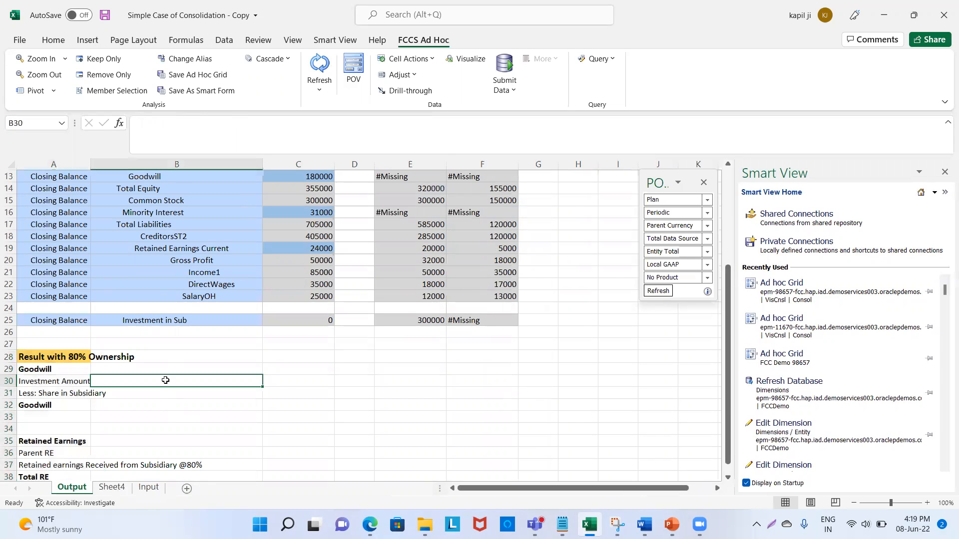
click(287, 383)
text(300000)
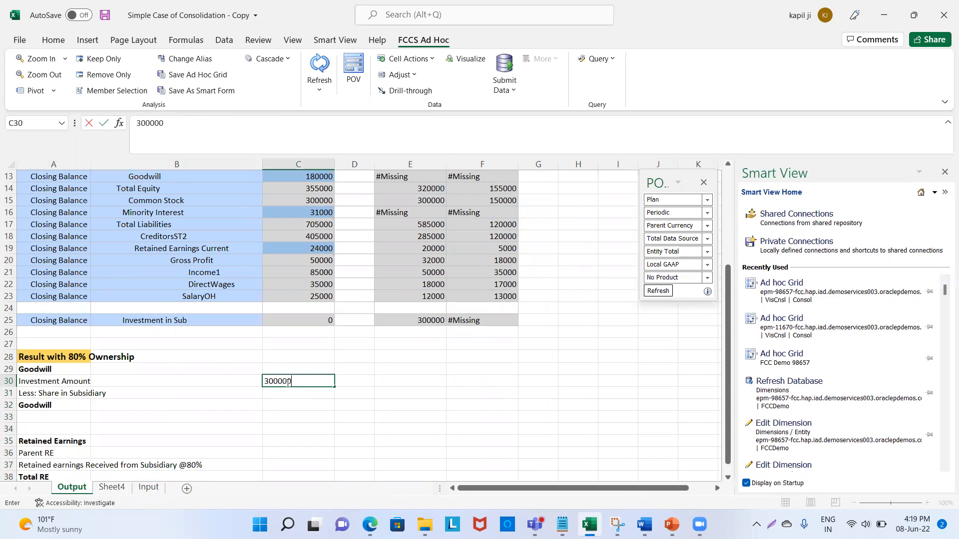
key(Return)
Calculate the share in subsidiary in C31 as 80% of South102's Common Stock with the formula =F15*.80.
text(=)
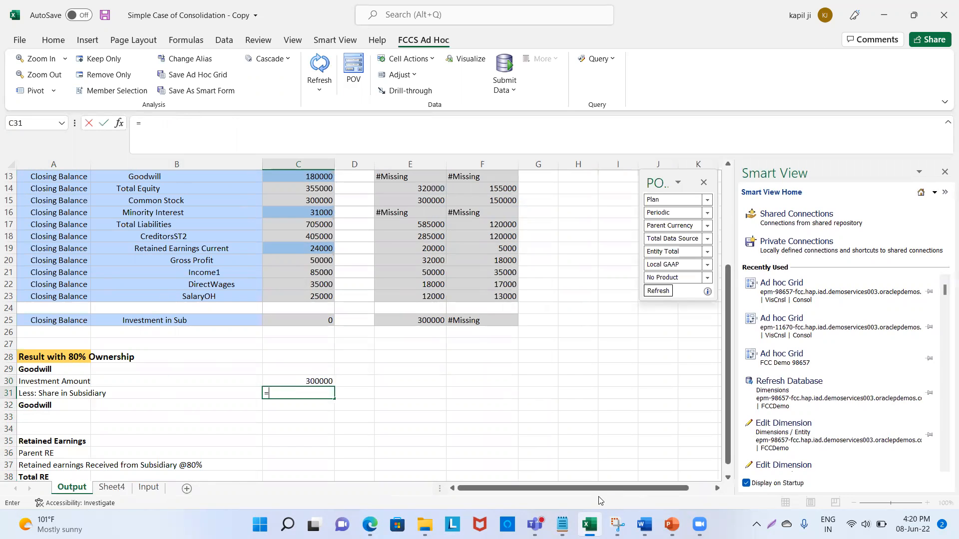
scroll(383, 362, up, 2)
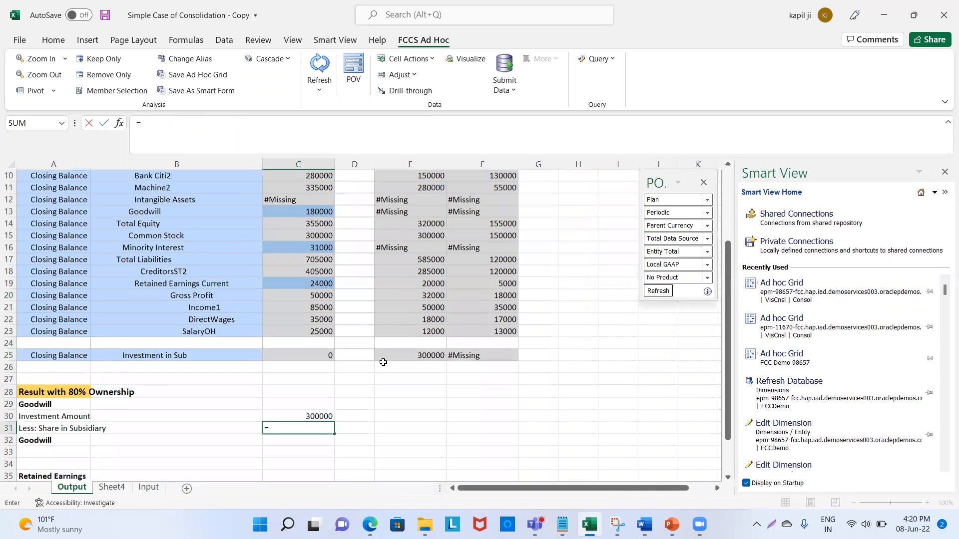
scroll(412, 268, up, 1)
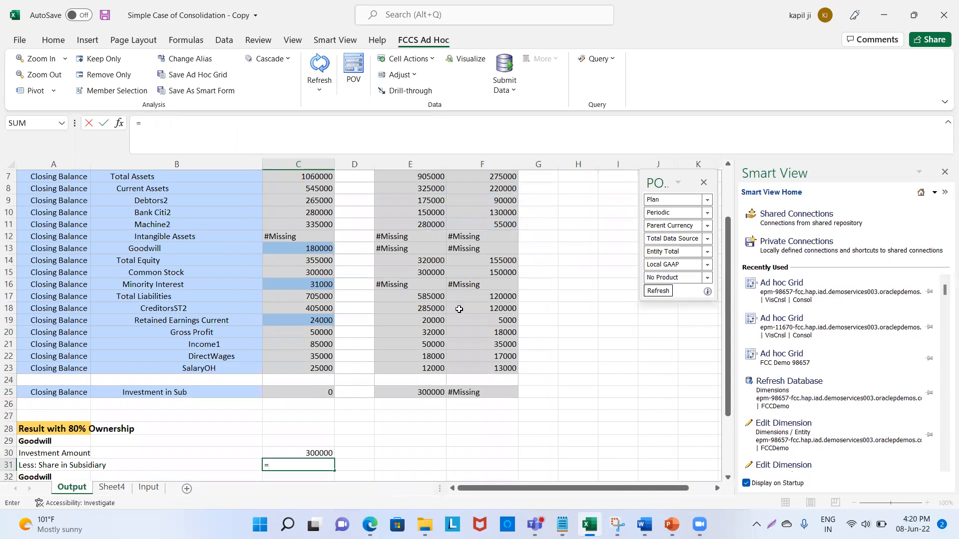
scroll(460, 299, up, 2)
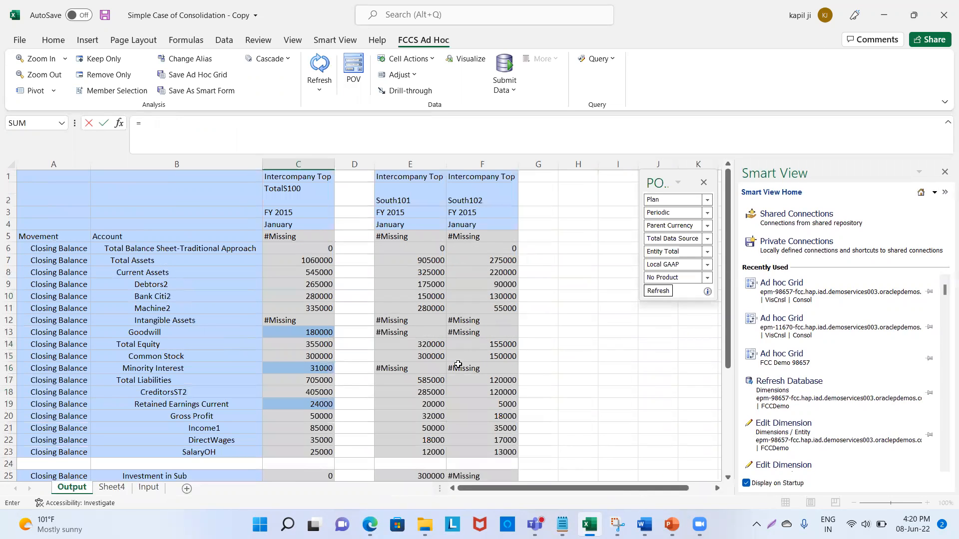
click(483, 354)
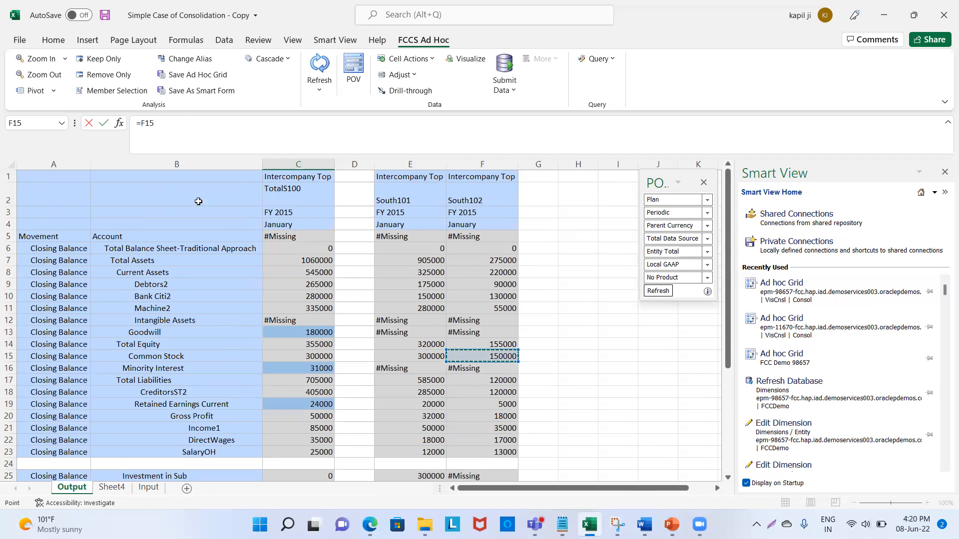
click(183, 120)
text(*.80)
key(Return)
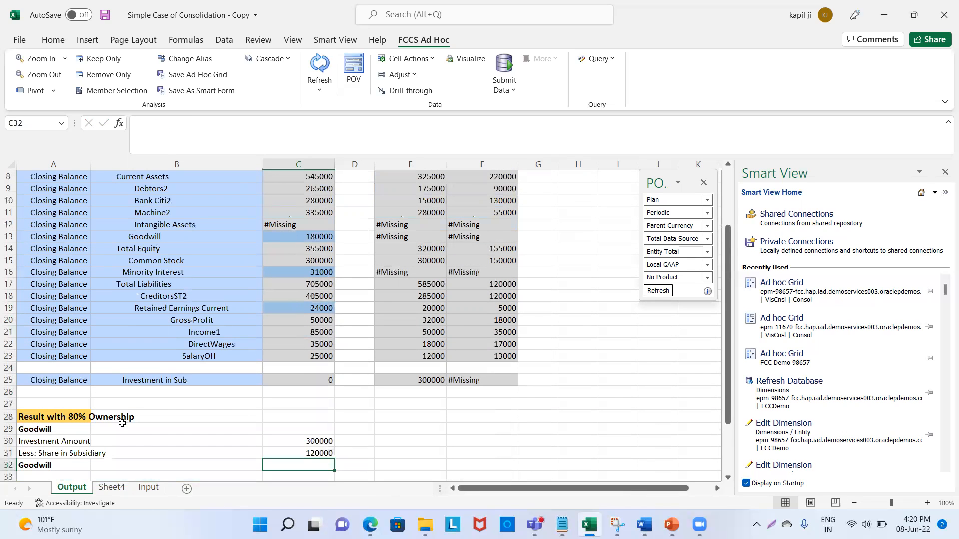
Calculate Goodwill in C32 as investment amount less share in subsidiary with the formula =C30-C31.
text(=)
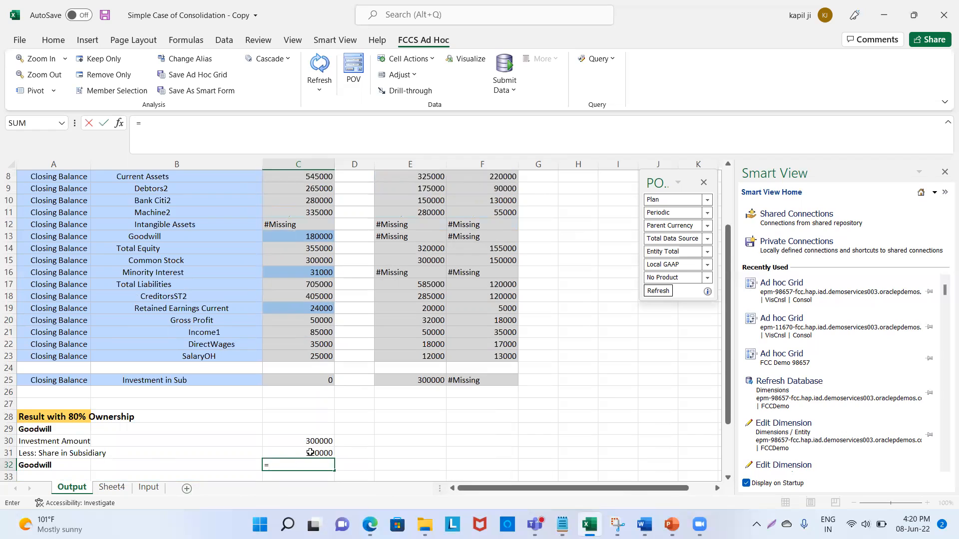
click(313, 444)
text(-)
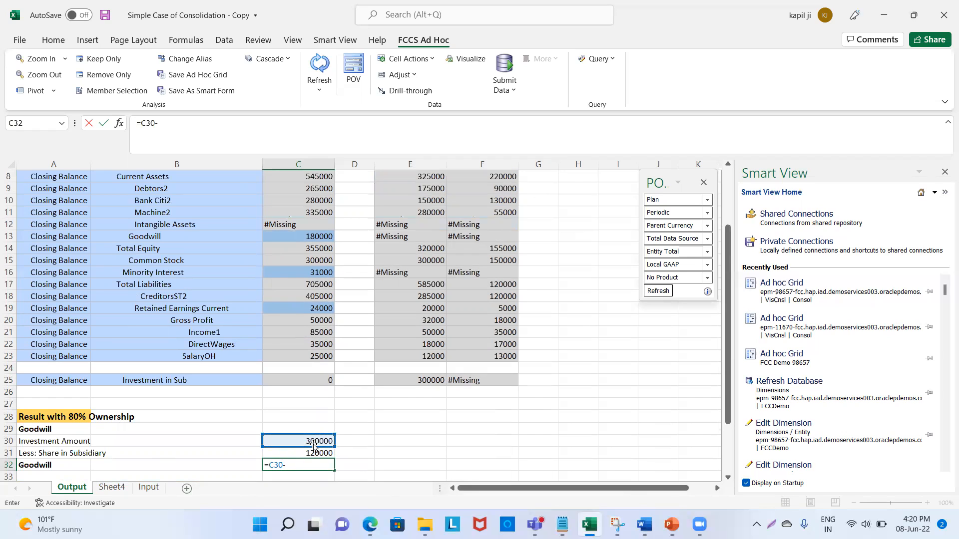
click(312, 453)
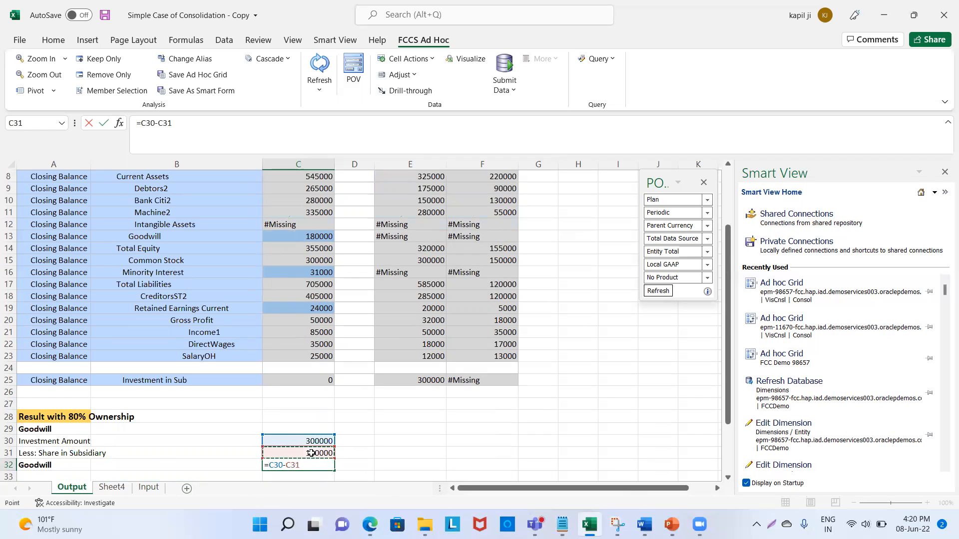
key(Return)
Highlight the calculated Goodwill cell C32 with the blue fill.
click(398, 453)
click(299, 453)
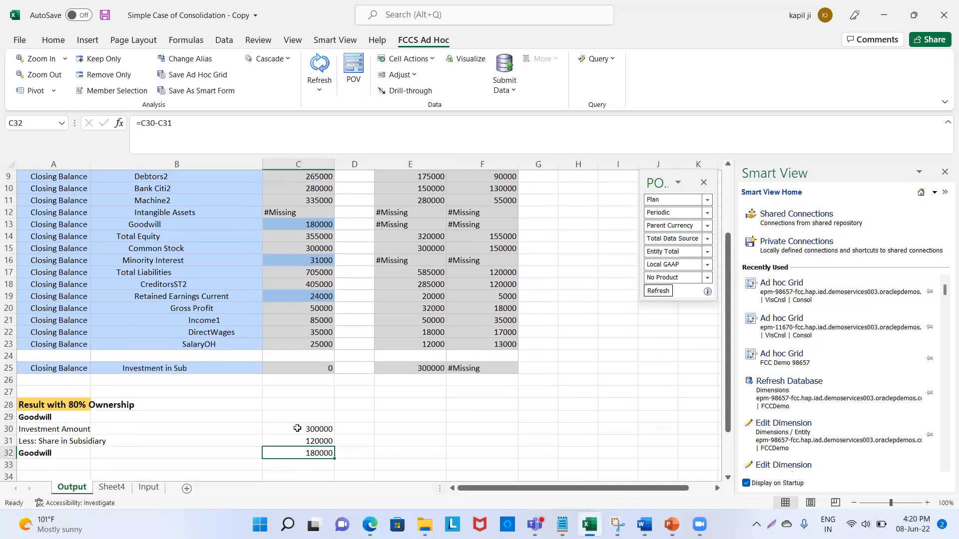
click(53, 40)
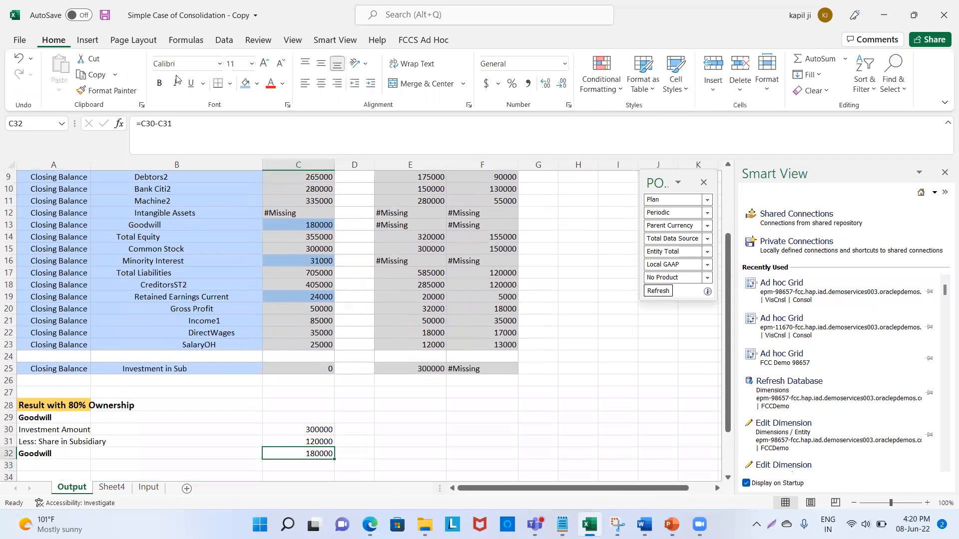
click(245, 82)
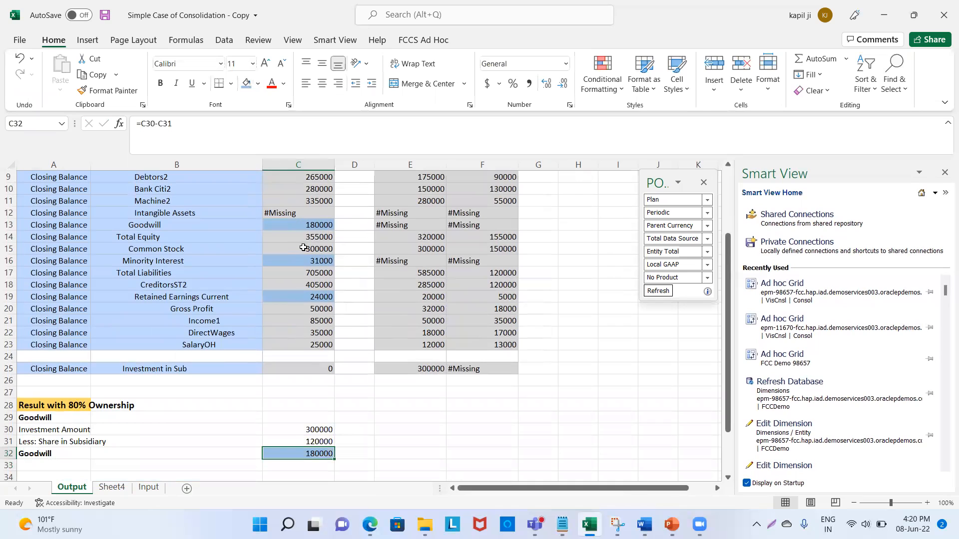
Link the Parent RE cell C36 to South101's Retained Earnings Current value with the formula =E19.
scroll(171, 422, down, 2)
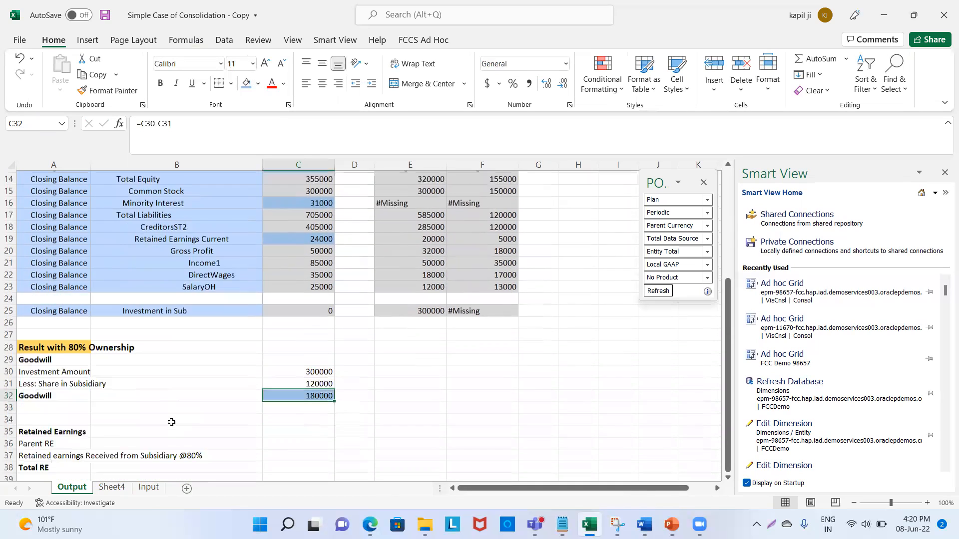
click(303, 430)
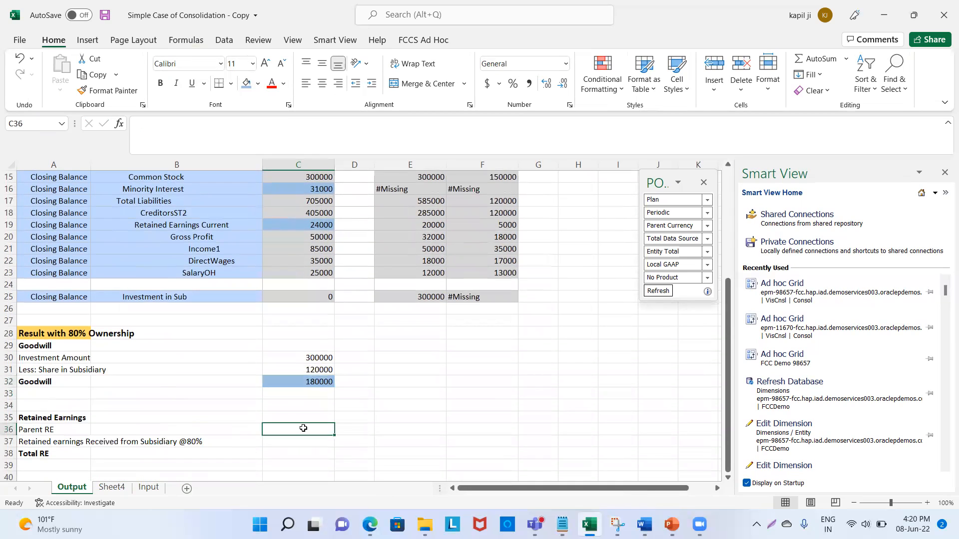
text(=)
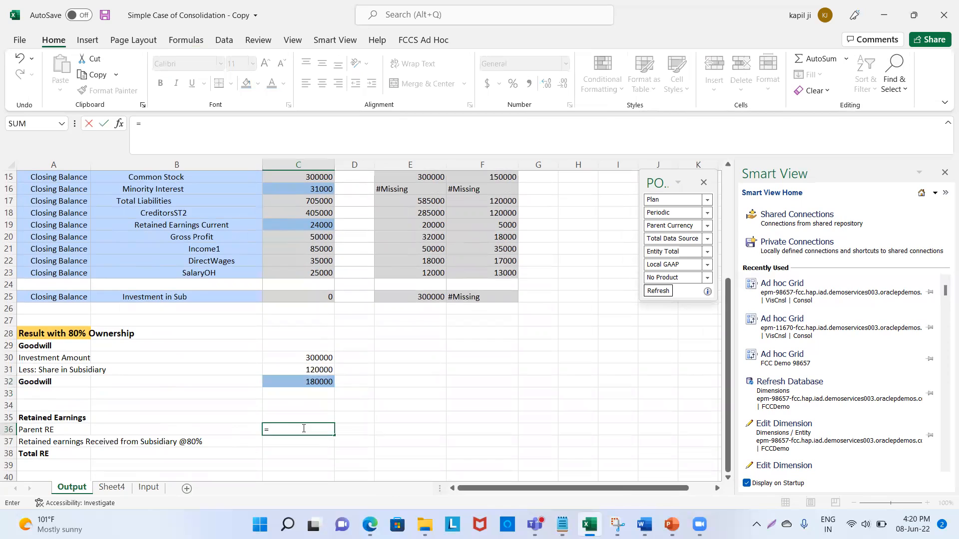
click(428, 228)
key(Return)
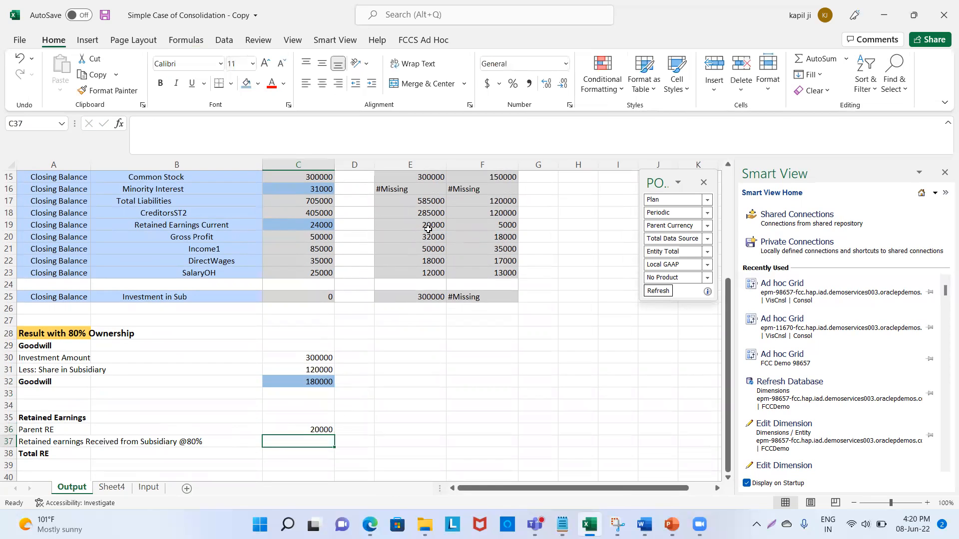
Calculate the retained earnings received from the subsidiary in C37 as 80% of South102's Retained Earnings Current with the formula =F19*80%.
text(=)
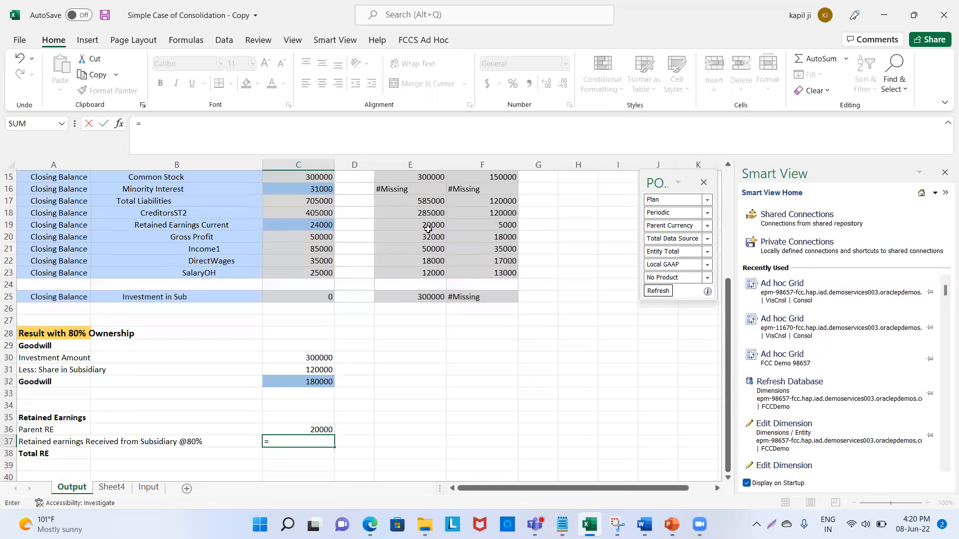
click(486, 225)
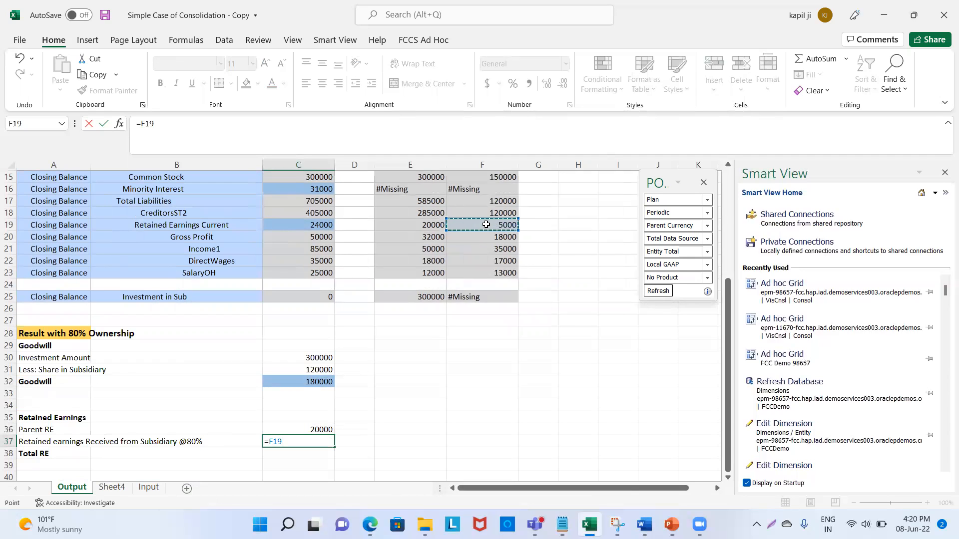
text(*)
text(80%)
key(Return)
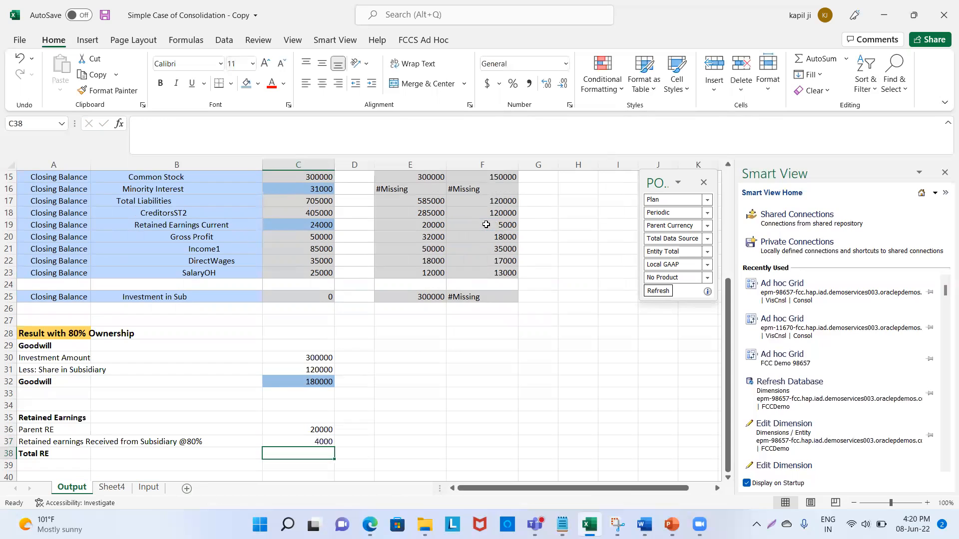
Calculate Total RE in C38 with the formula =C36+C37 and highlight the cell with the blue fill.
text(=)
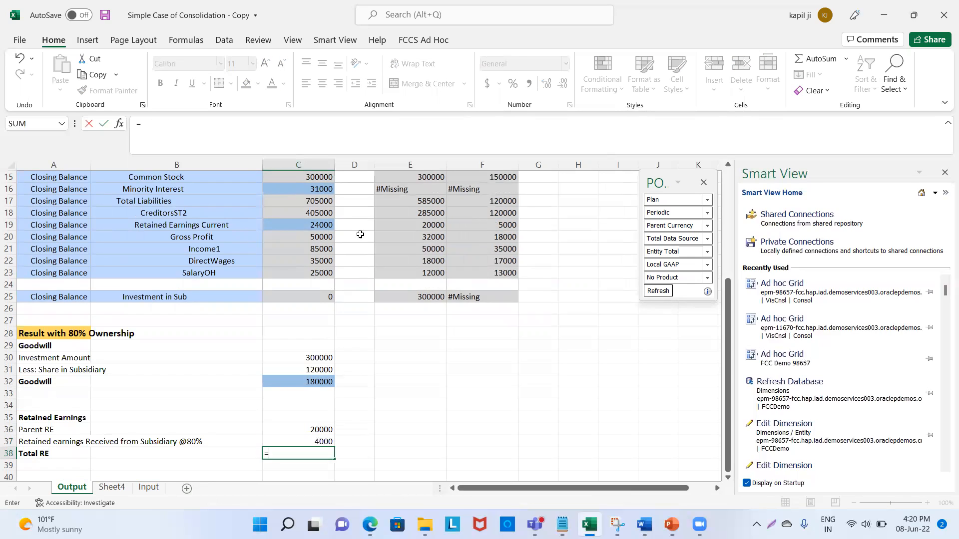
click(291, 433)
text(+)
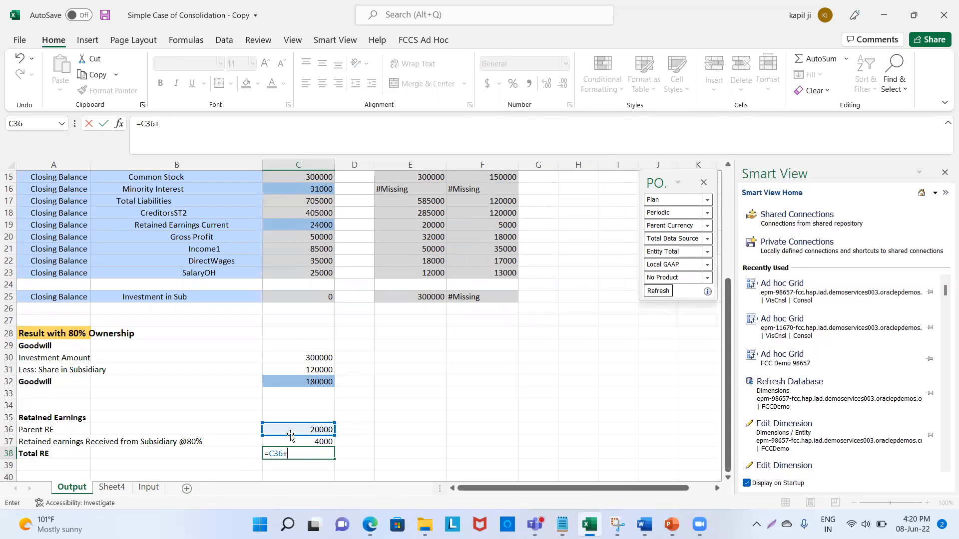
click(293, 440)
key(Return)
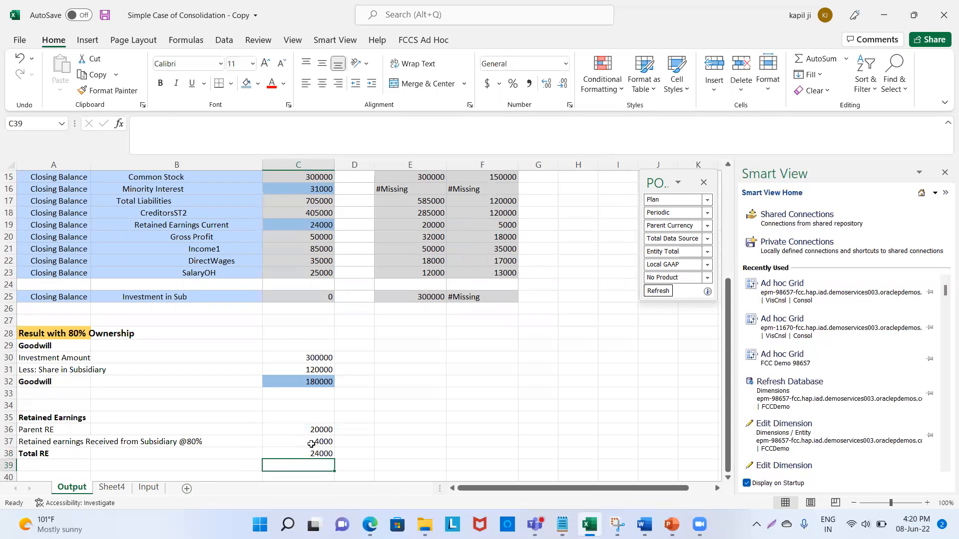
click(307, 454)
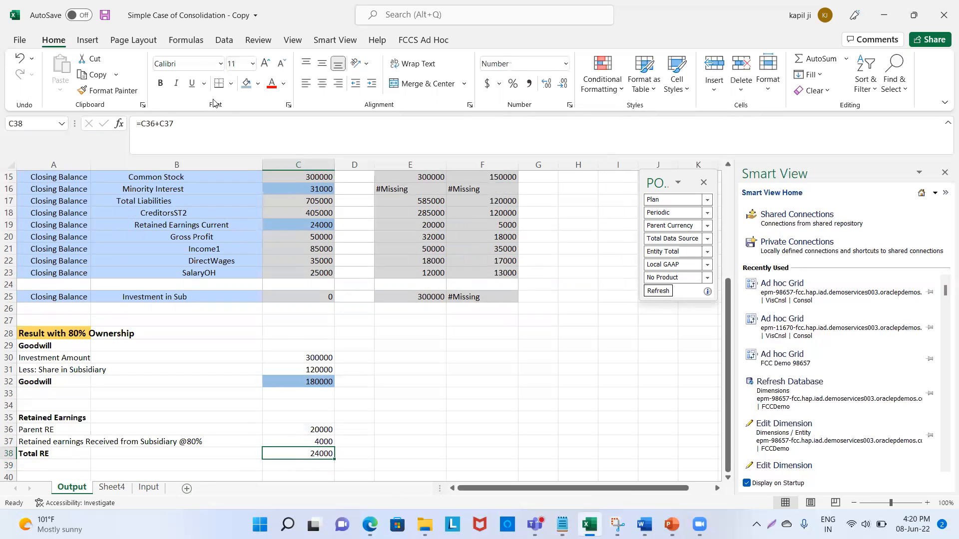
click(246, 84)
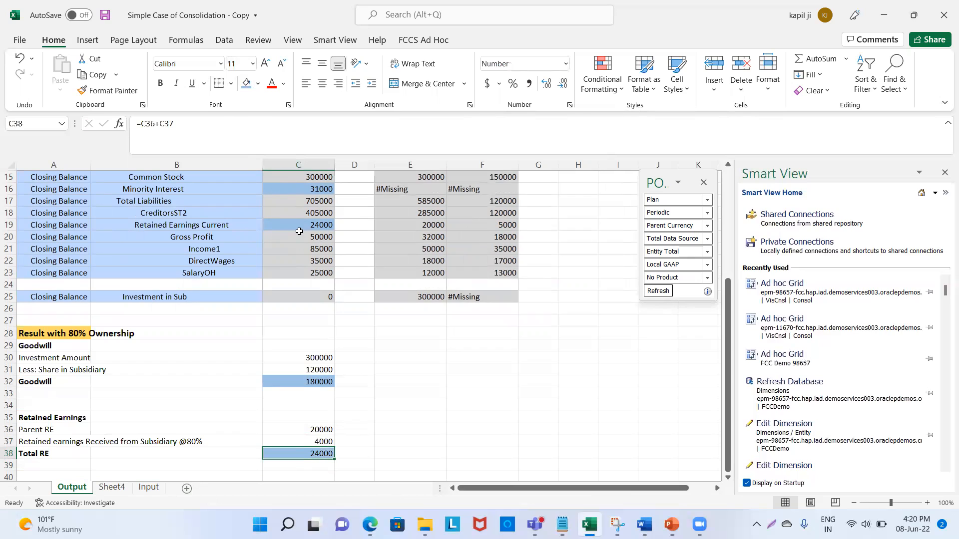
Add the bold heading "Non Controlling Interest" in cell A41, below the retained earnings block.
scroll(183, 357, down, 2)
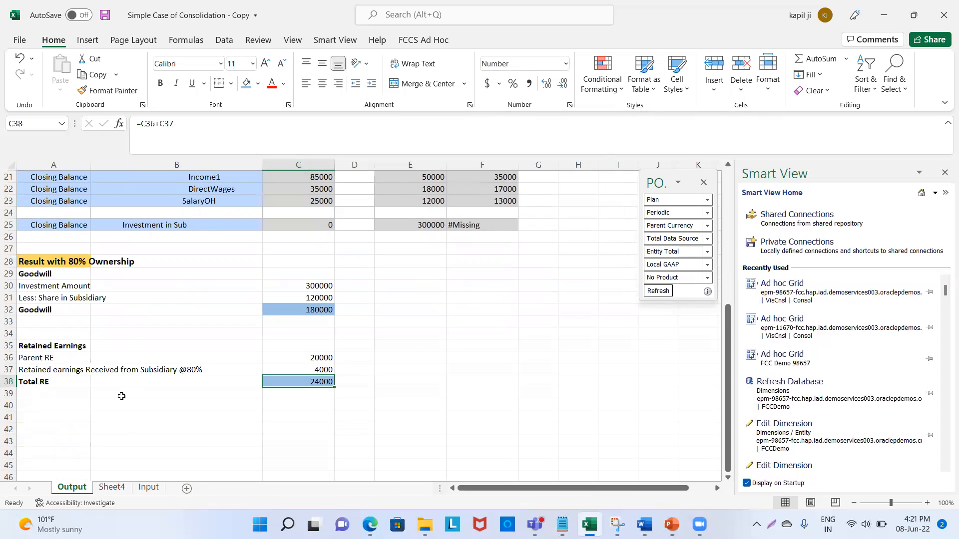
click(49, 415)
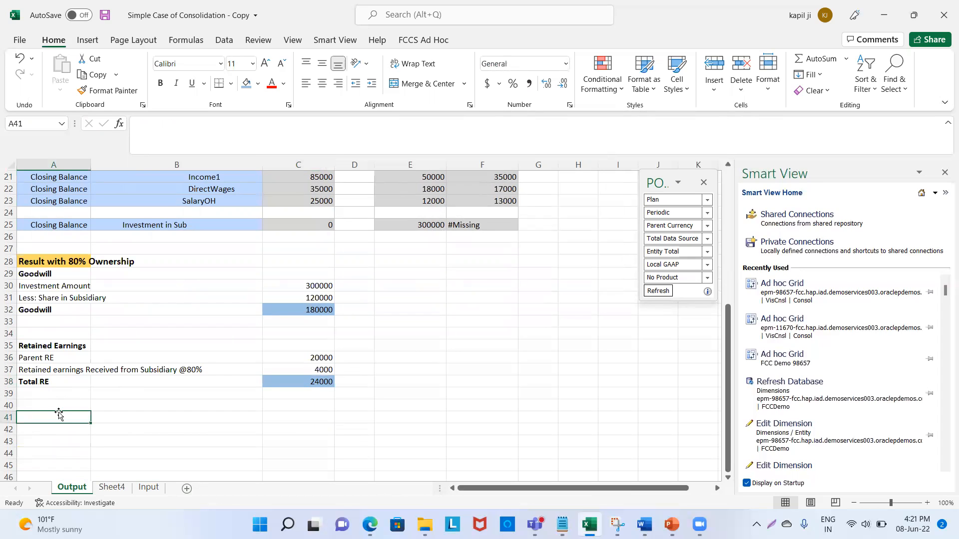
text(Non)
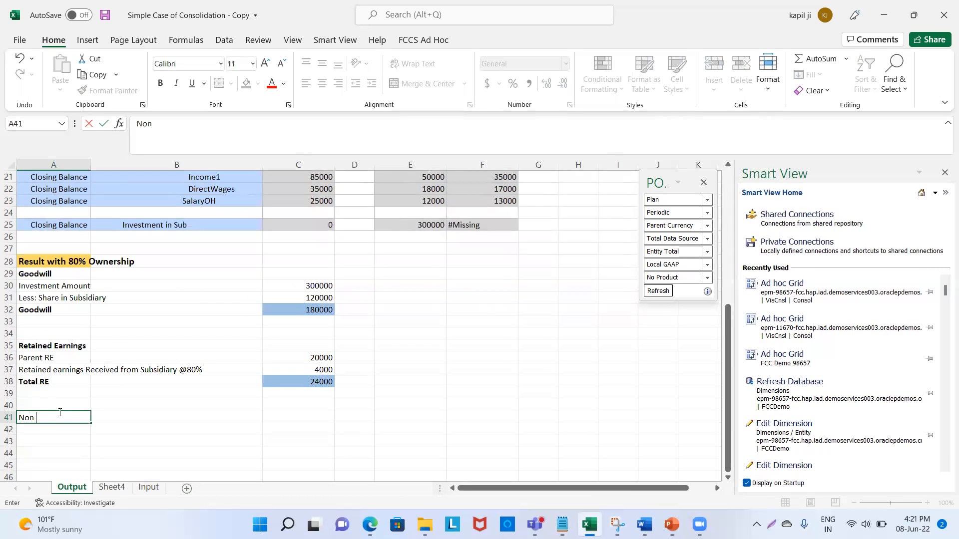
text( Controlling Interes)
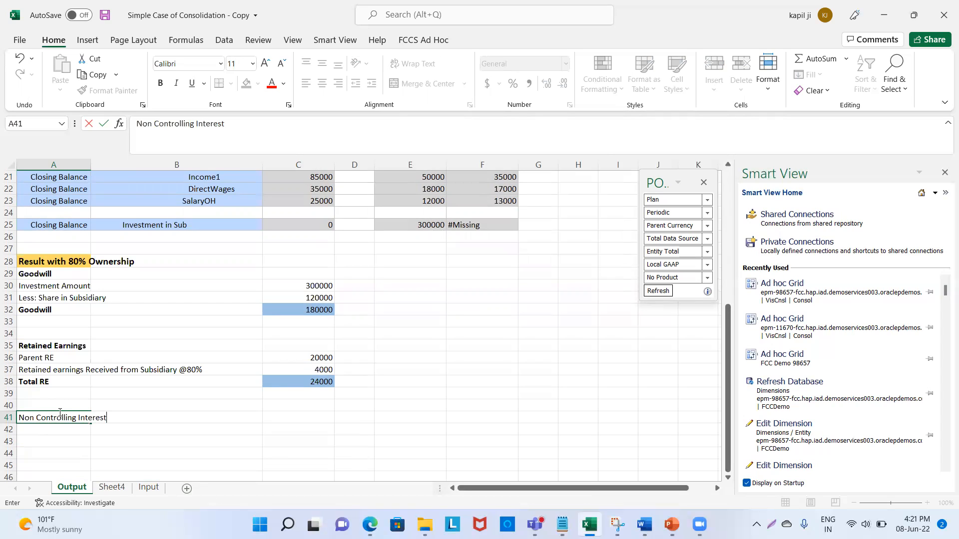
text(t)
key(Return)
click(64, 419)
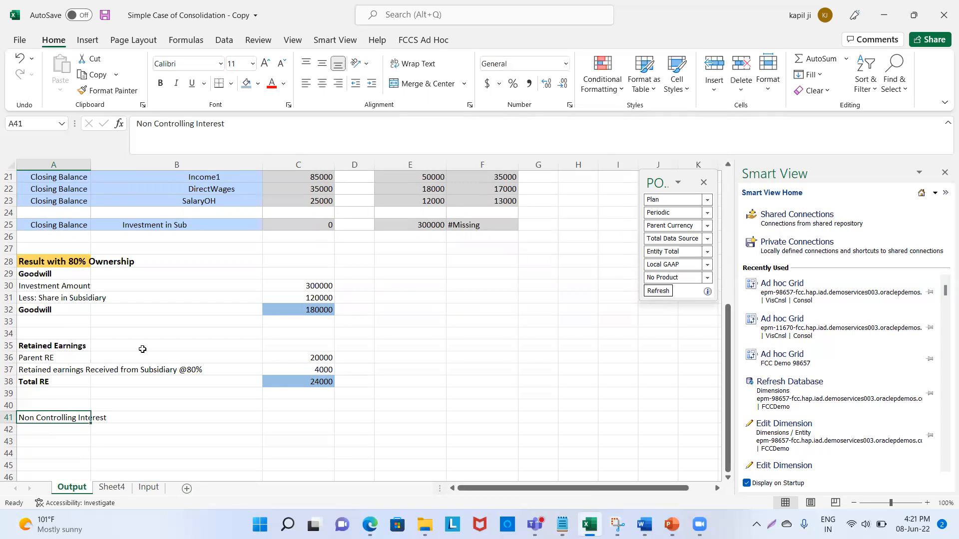
click(160, 83)
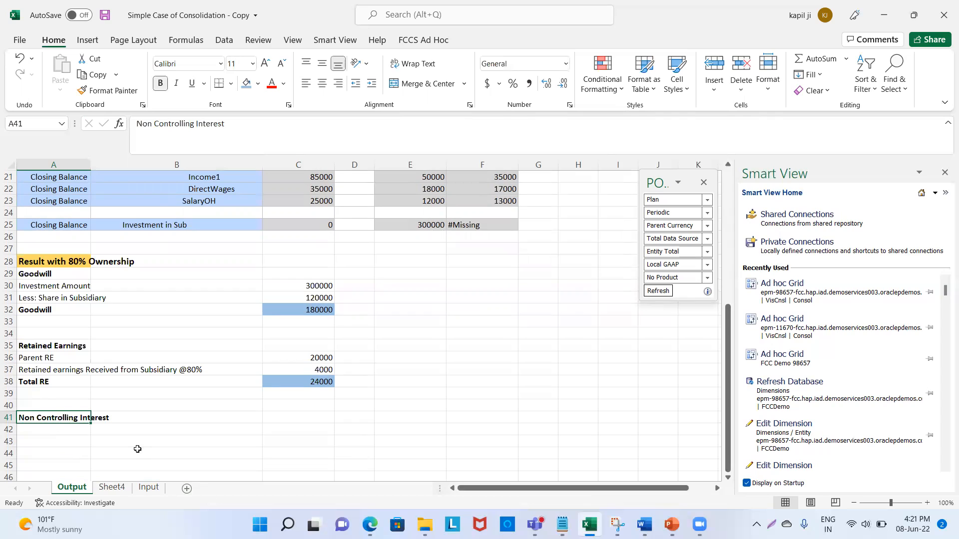
Label cell A42 "Share of Sub In RE" under the Non Controlling Interest heading.
click(52, 427)
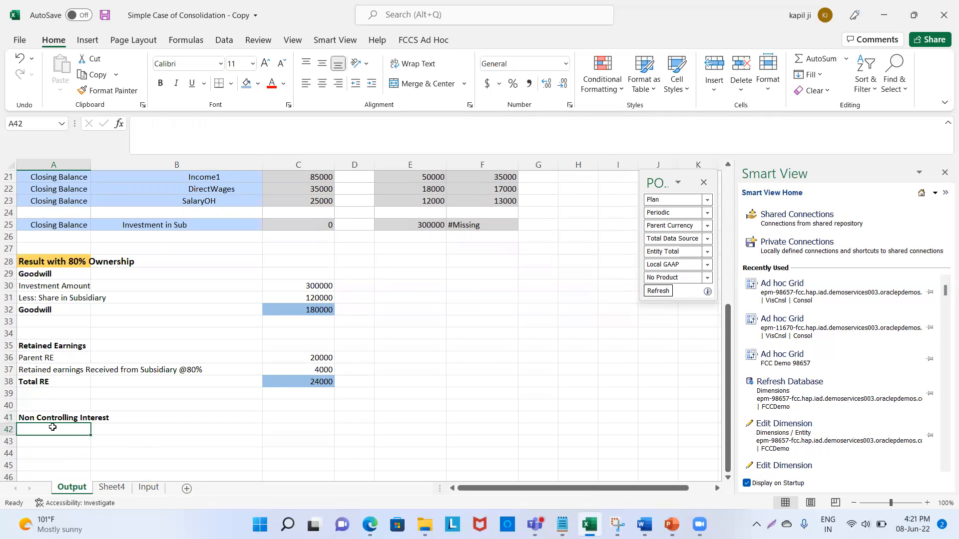
text(Share of Sub In R)
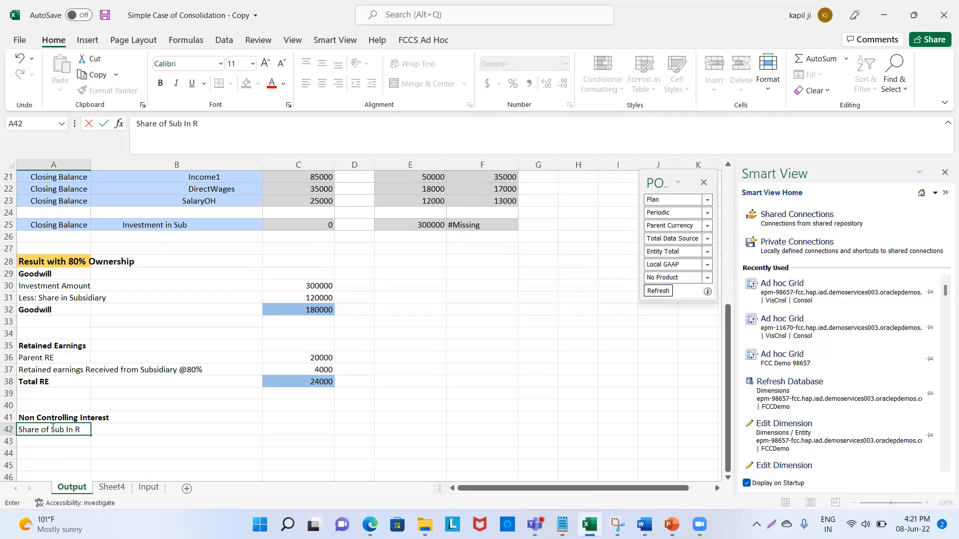
text(E)
Calculate the non-controlling share of South102's retained earnings in C42 with the formula =F19*.20.
click(271, 429)
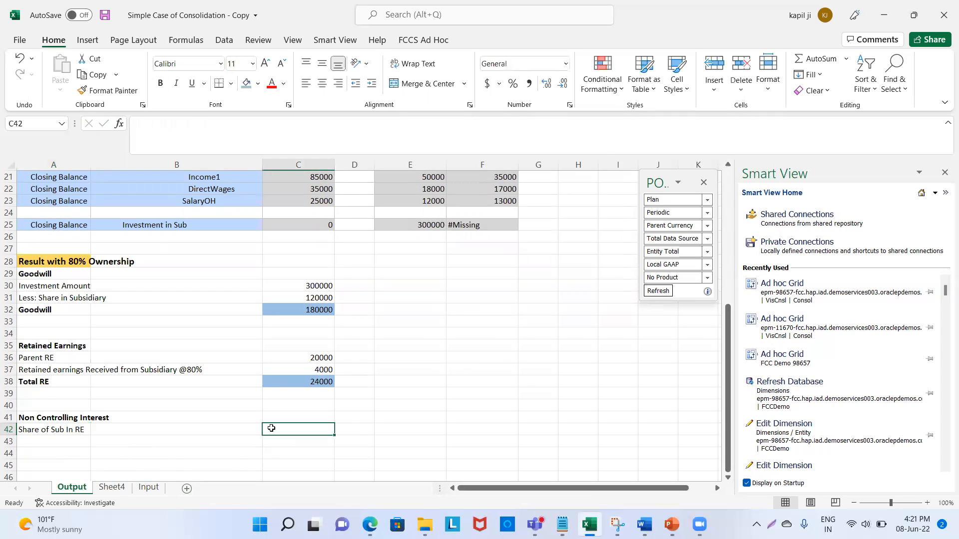
text(=)
scroll(541, 428, up, 5)
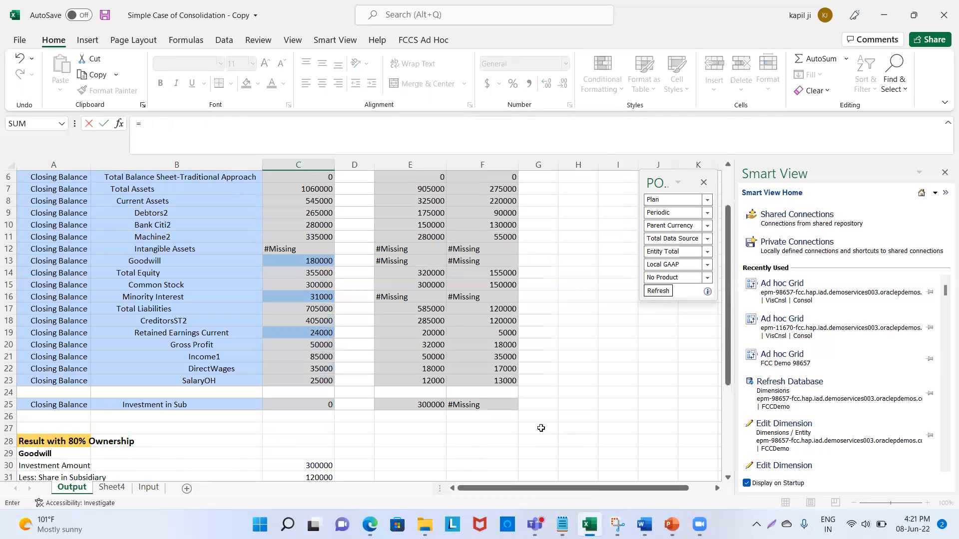
click(489, 333)
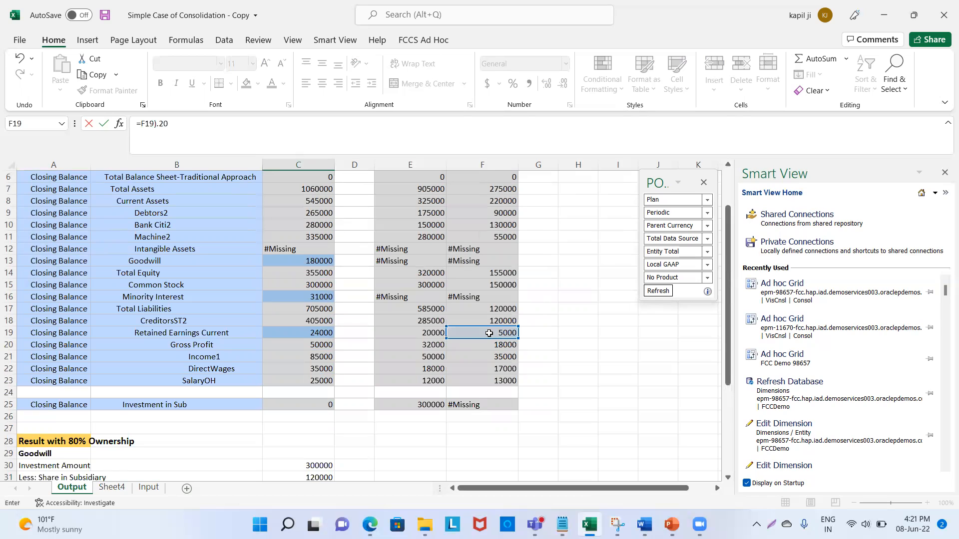
key(Return)
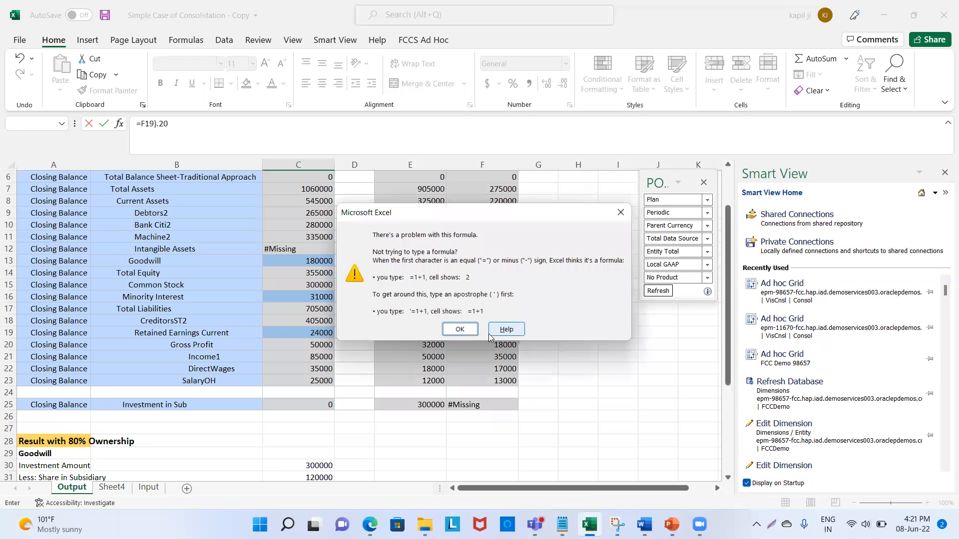
click(460, 329)
click(313, 429)
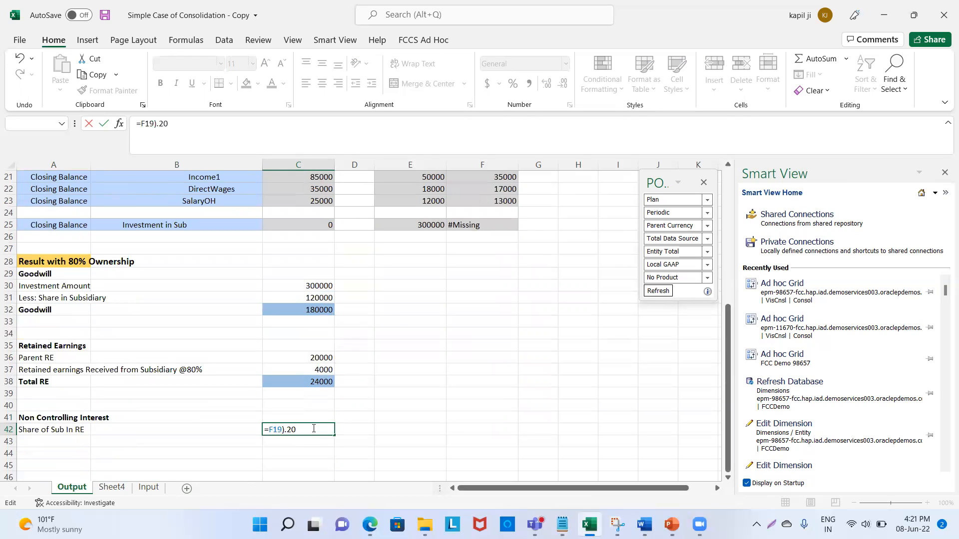
key(BackSpace)
text(*)
key(Return)
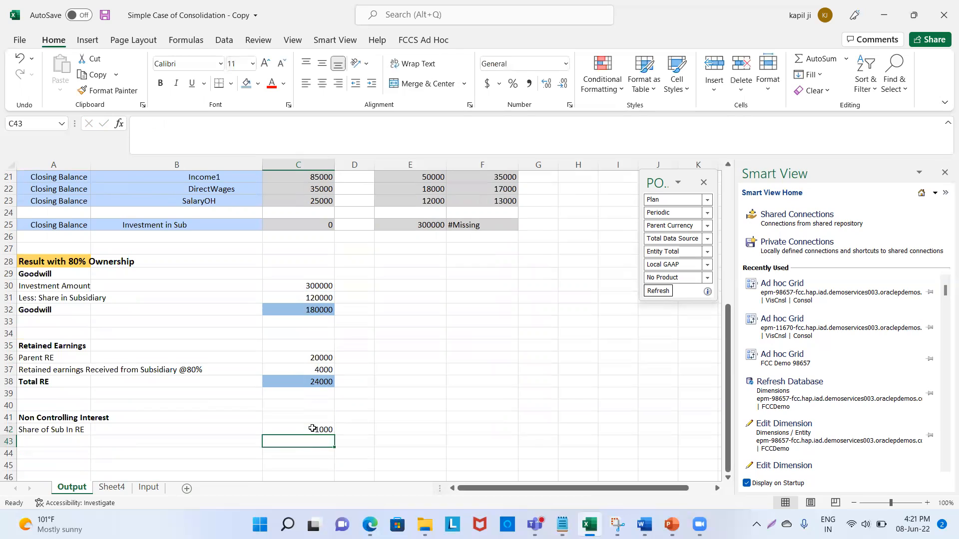
Label cell A43 "Share of Sub in Stock" below the retained earnings share row.
click(31, 444)
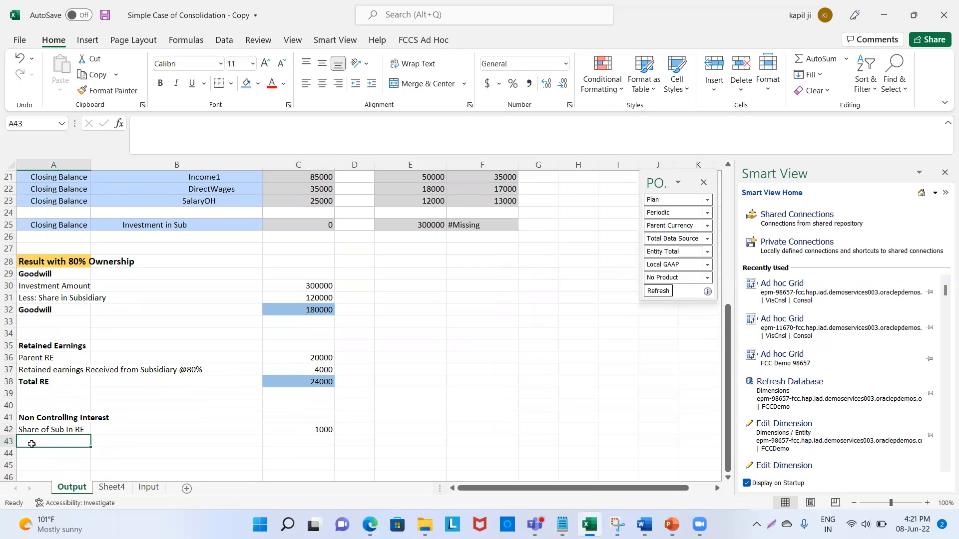
text(Sa)
key(BackSpace)
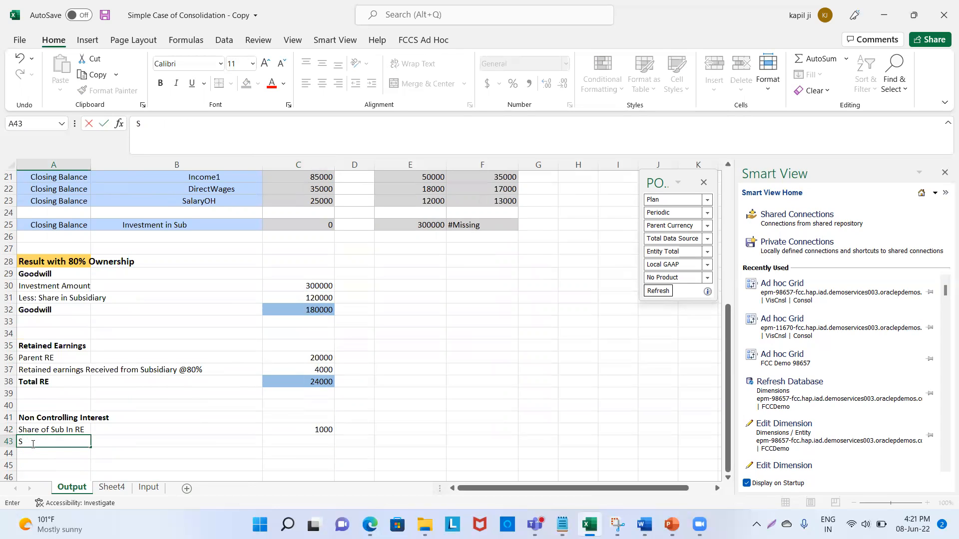
text(ha)
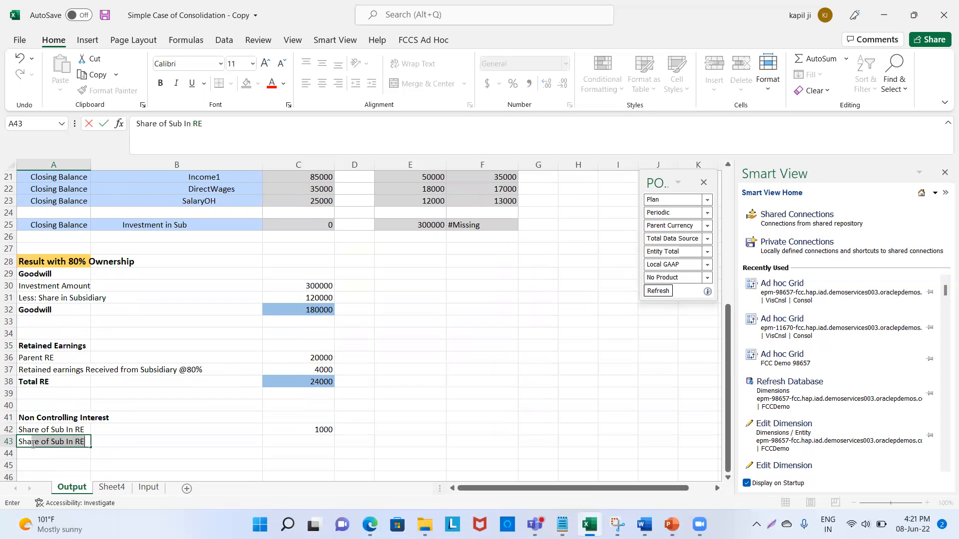
text(re of Sub in )
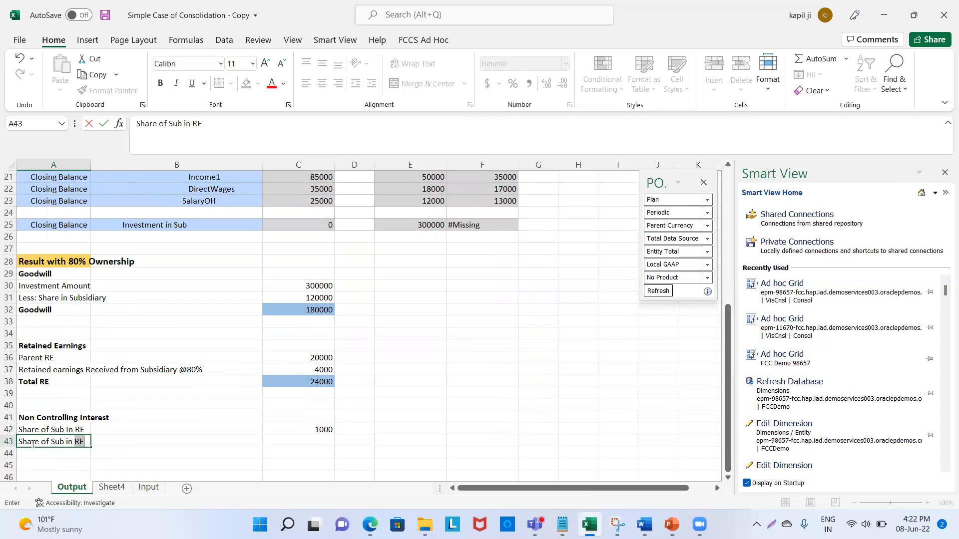
text(Stock)
key(Return)
Calculate the non-controlling share of stock in C43 as 20% of South102's Common Stock in F15.
click(270, 444)
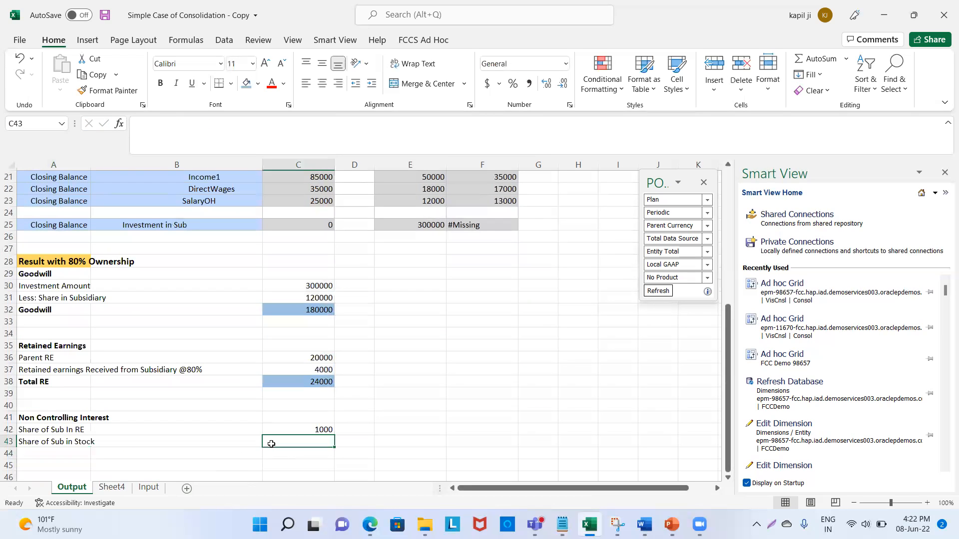
text(=)
scroll(312, 449, up, 7)
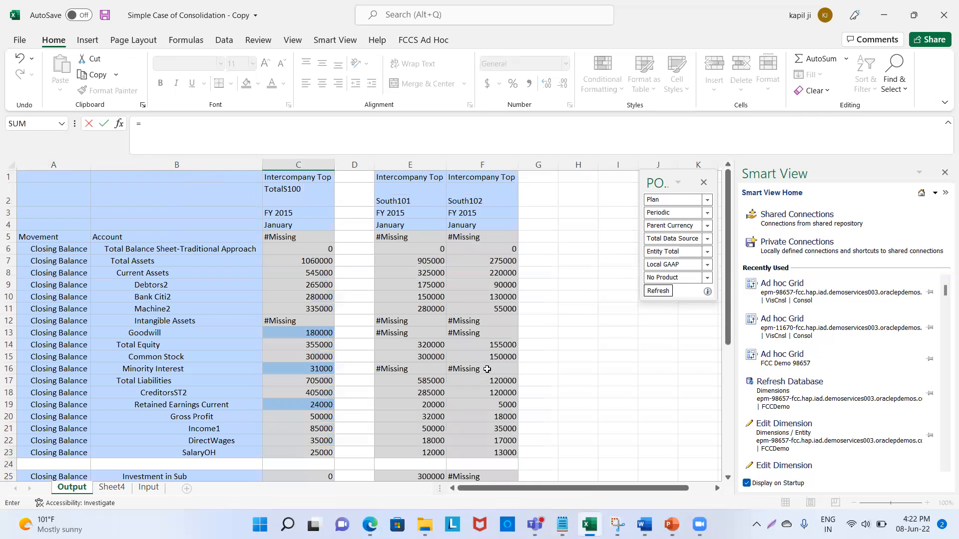
click(491, 346)
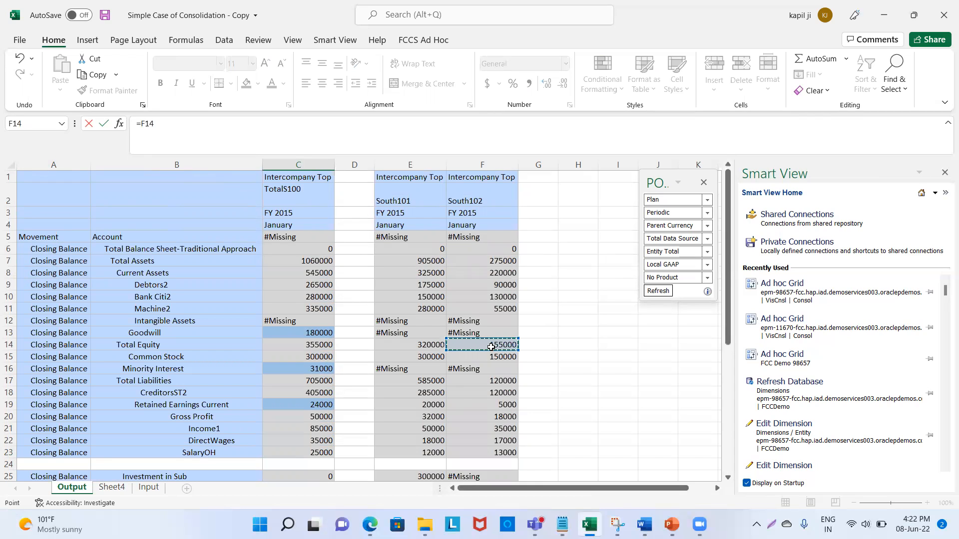
click(492, 354)
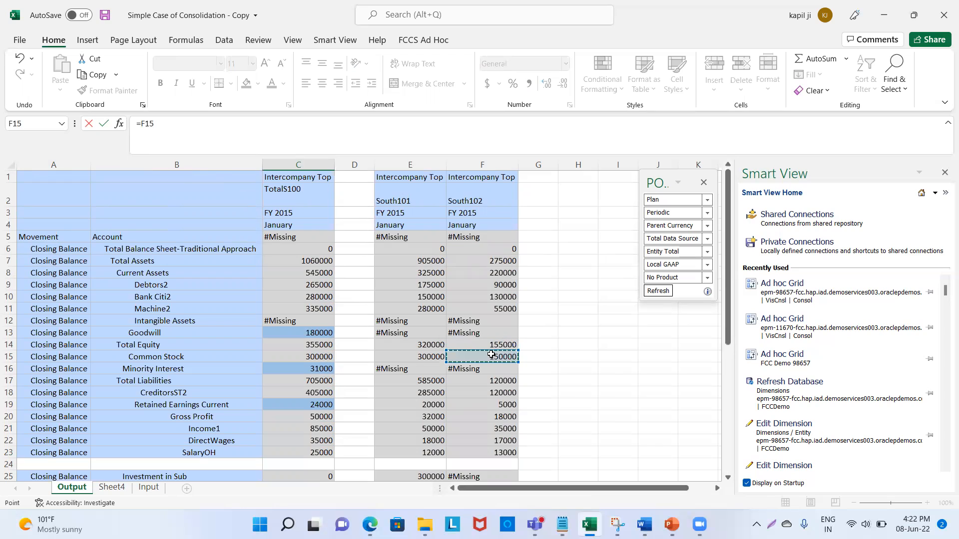
text())
click(216, 126)
key(Escape)
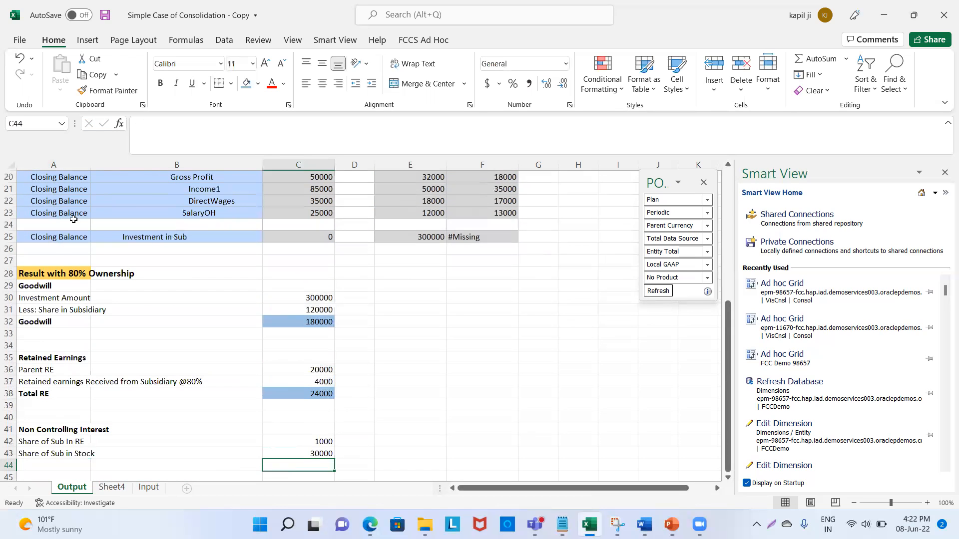
Total the non-controlling interest in C44 with the formula =C43+C42 and fill the cell blue like the other totals.
text(=)
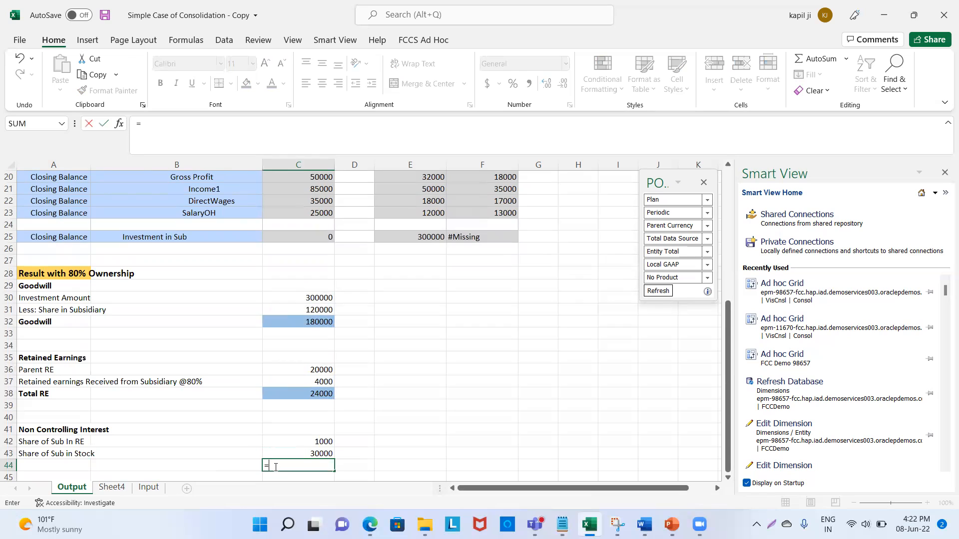
click(312, 452)
text(+)
click(308, 440)
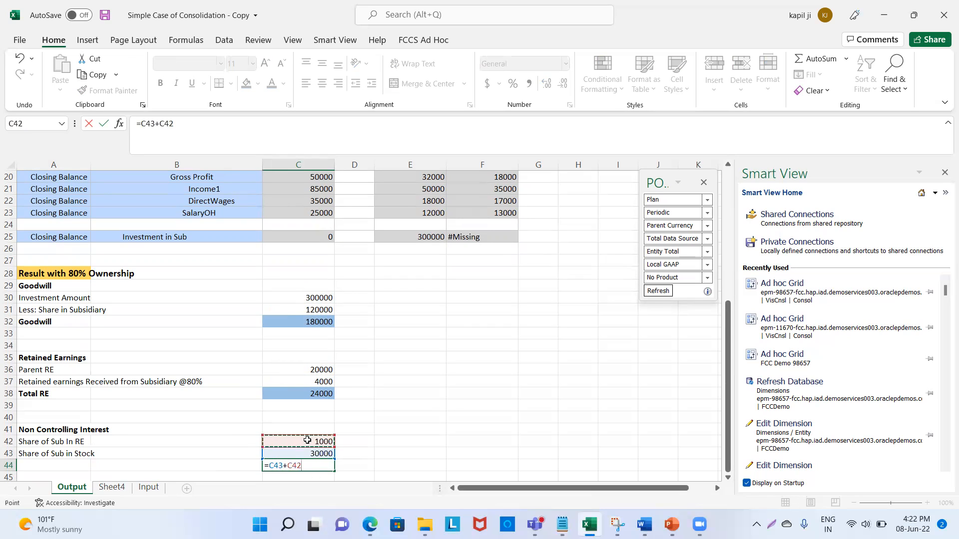
key(Return)
click(306, 455)
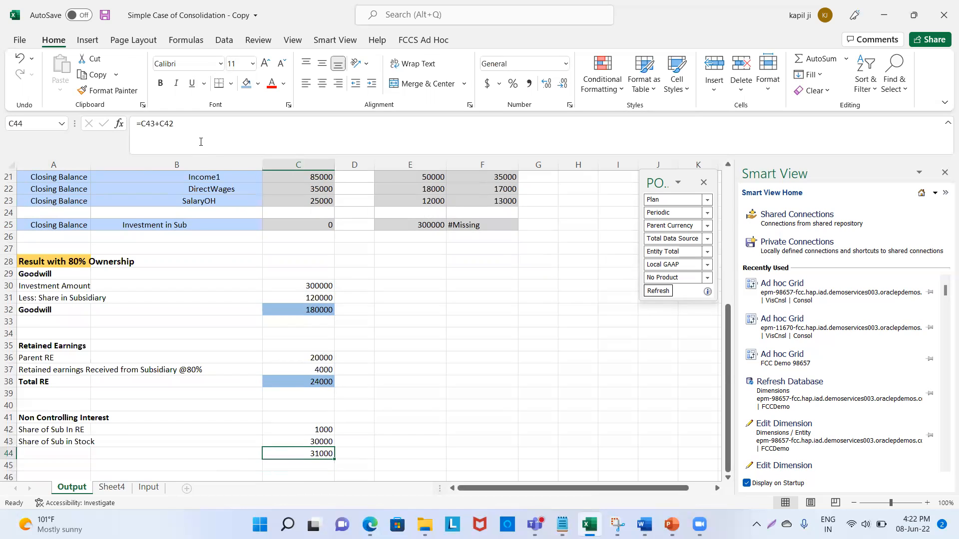
click(245, 84)
Compare the manually calculated goodwill, retained earnings and non-controlling interest with the highlighted consolidated TotalS100 values in the grid above.
scroll(193, 358, up, 3)
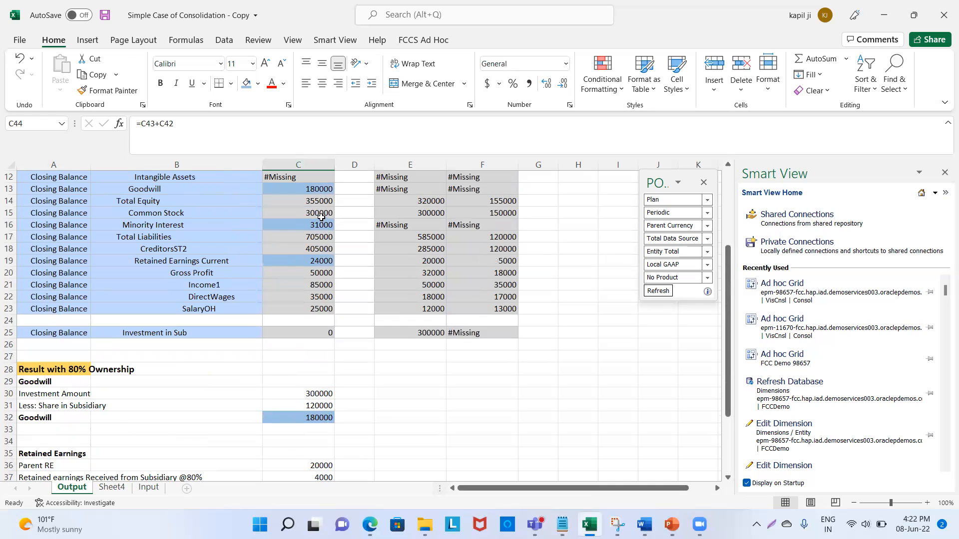
scroll(298, 279, down, 3)
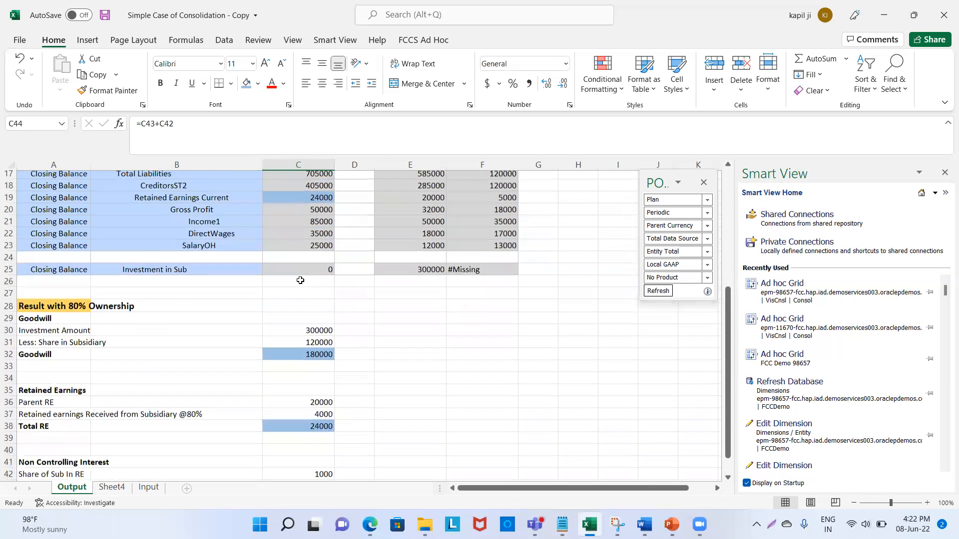
scroll(300, 286, up, 7)
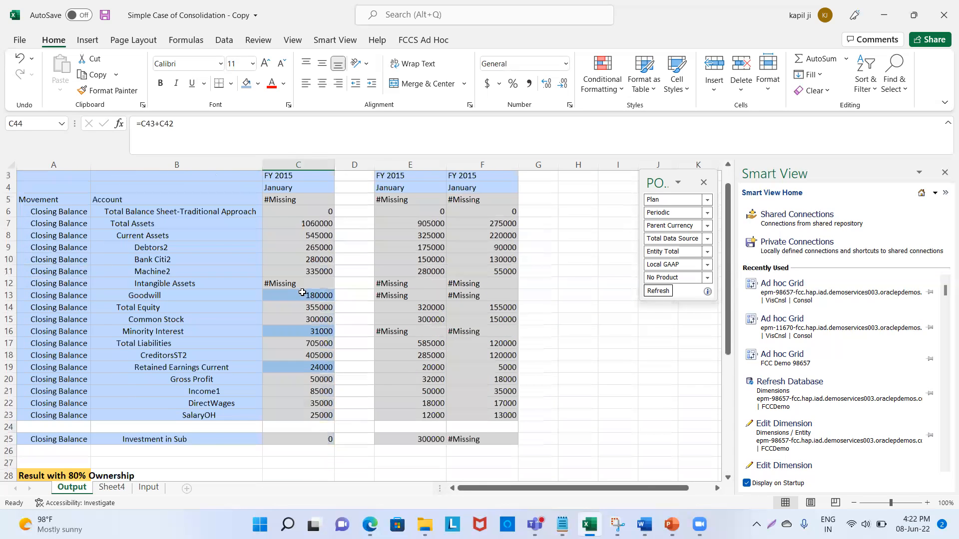
drag(890, 503, 879, 505)
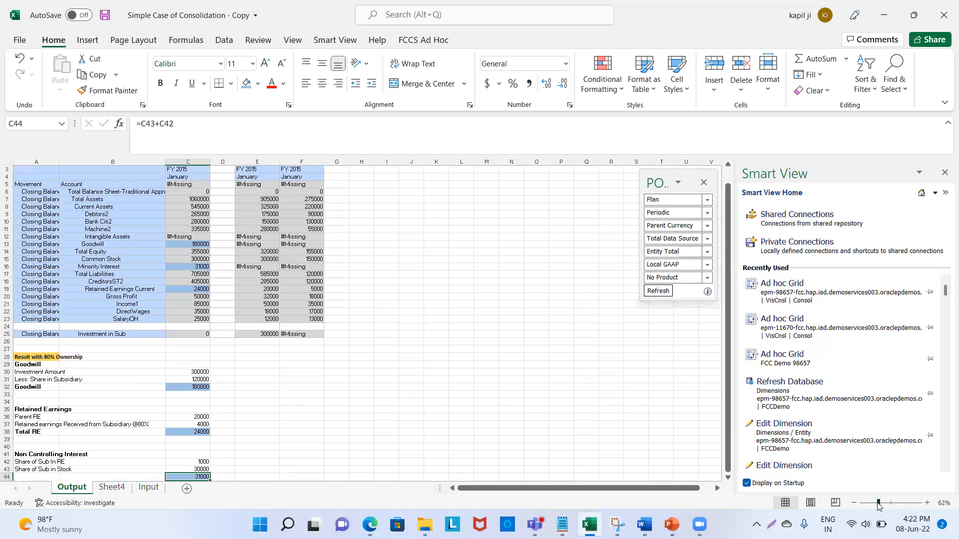
scroll(437, 410, down, 2)
scroll(437, 410, up, 1)
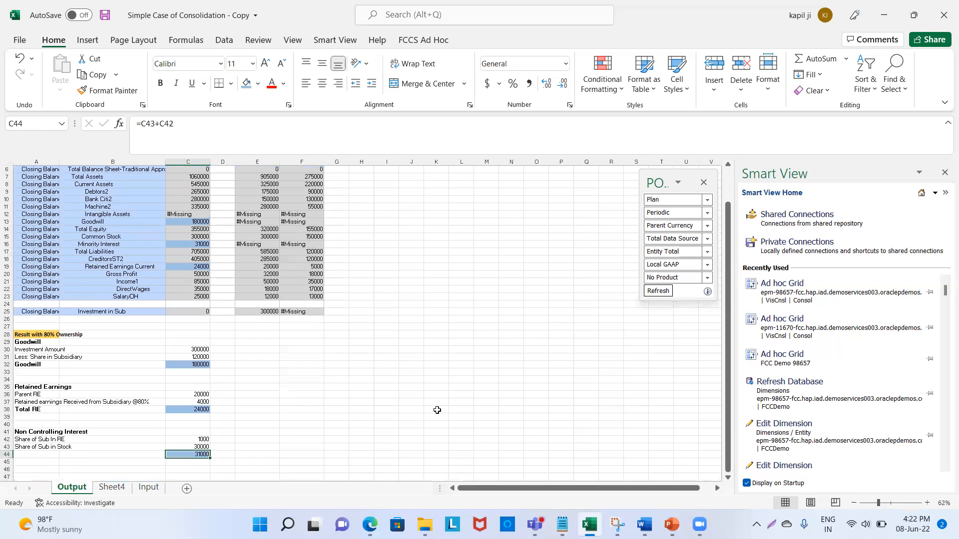
scroll(437, 410, up, 1)
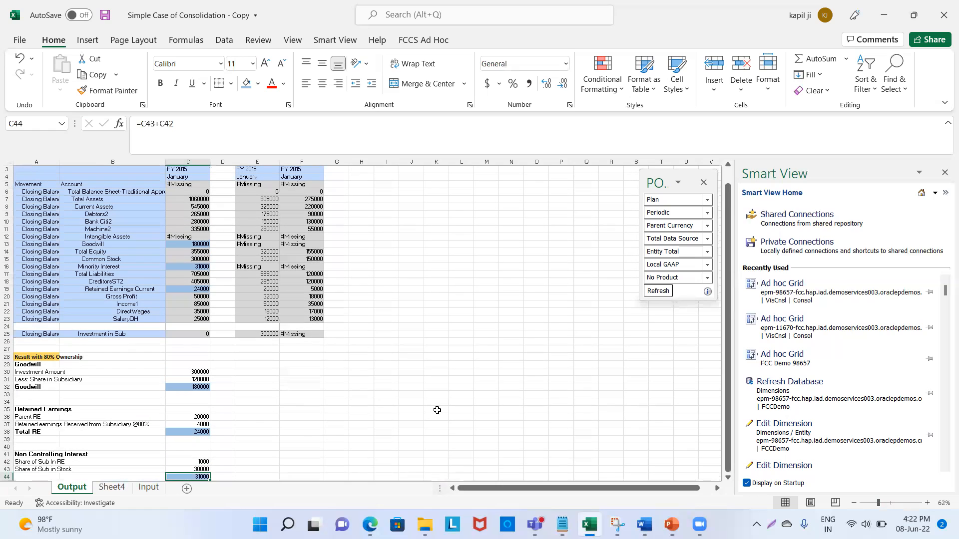
click(888, 503)
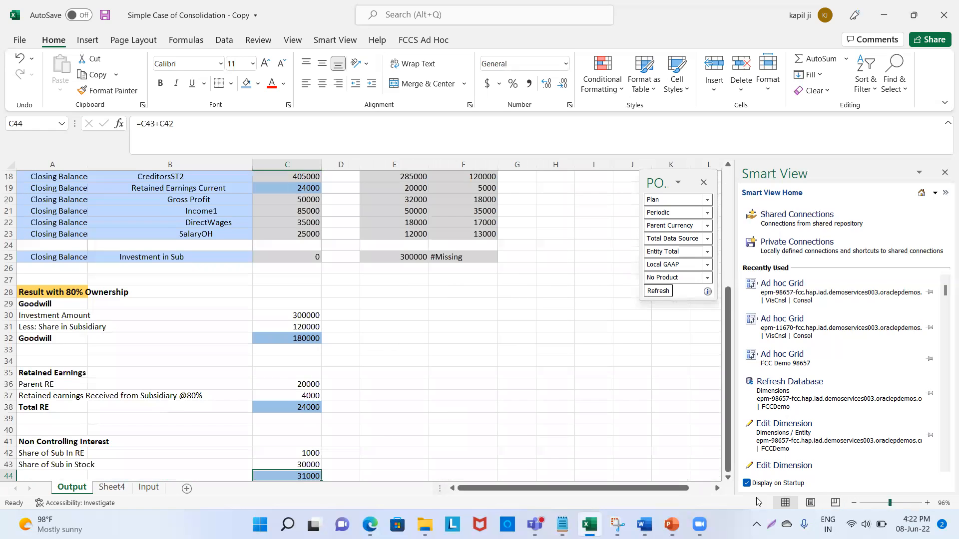
click(490, 416)
scroll(412, 389, up, 6)
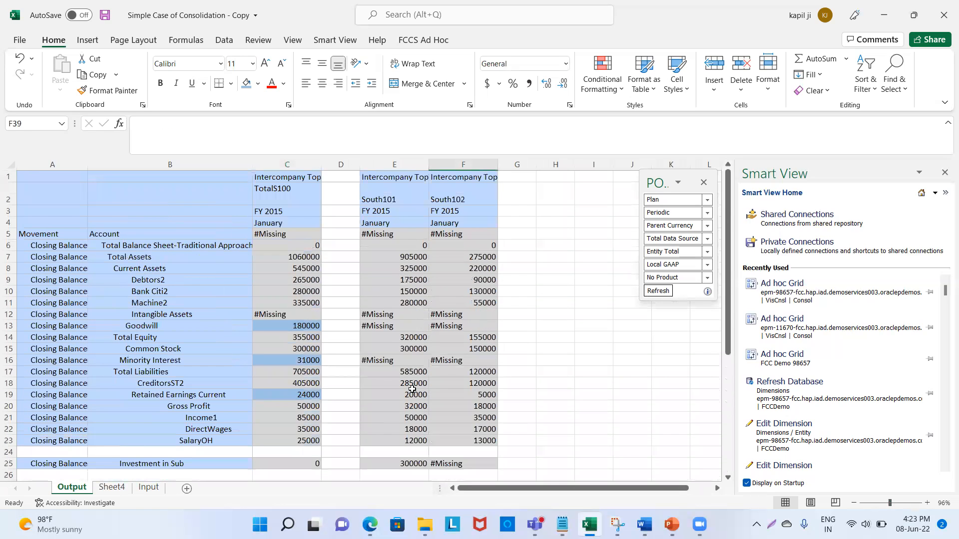
scroll(410, 387, down, 7)
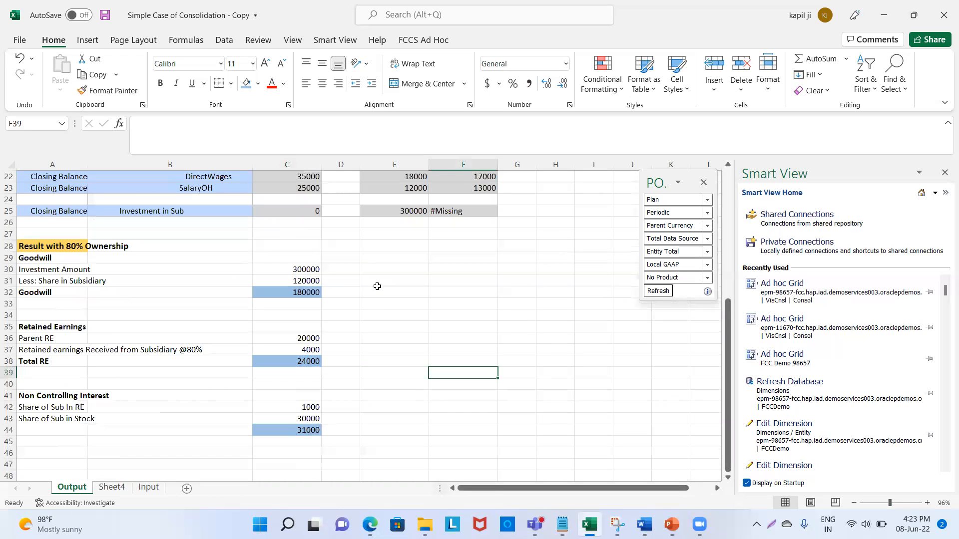
scroll(386, 310, up, 5)
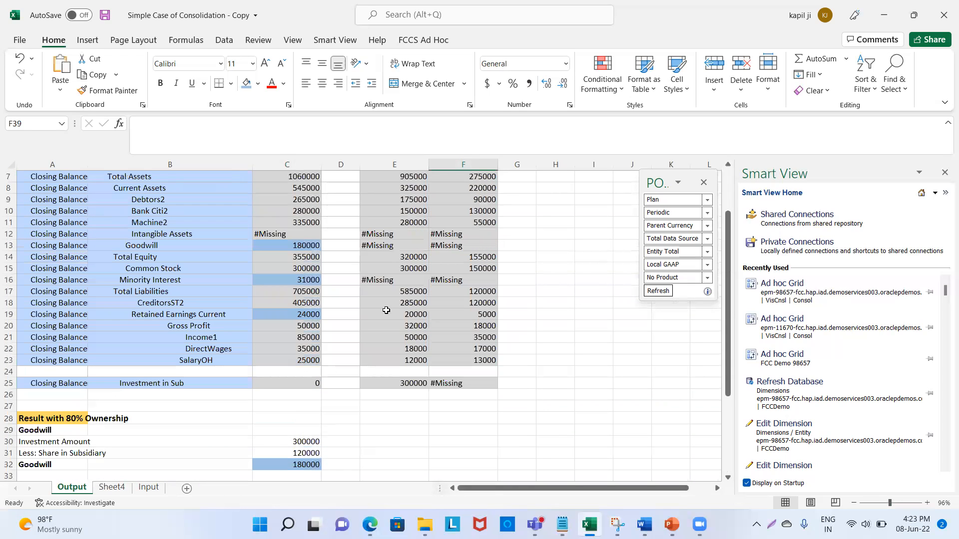
Change the heading in A28 to "Result with 60% Ownership".
click(44, 417)
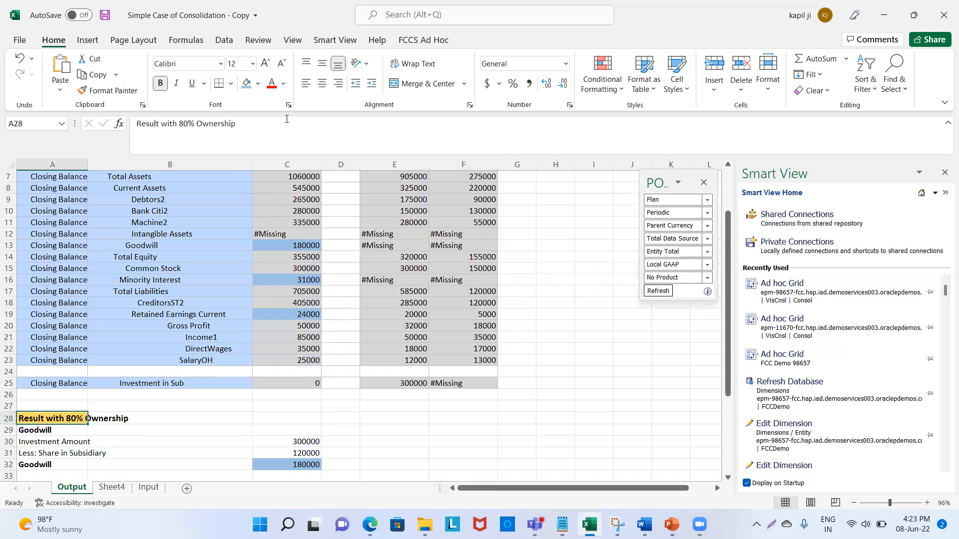
click(182, 124)
key(BackSpace)
text(6)
key(Return)
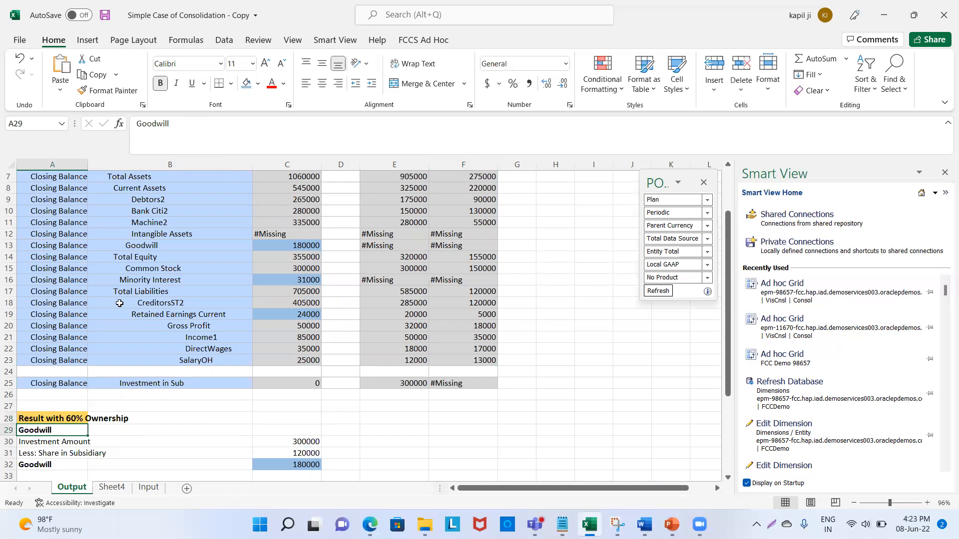
Set the goodwill section's share in subsidiary in C31 to 60% with the formula =F15*0.6.
click(279, 452)
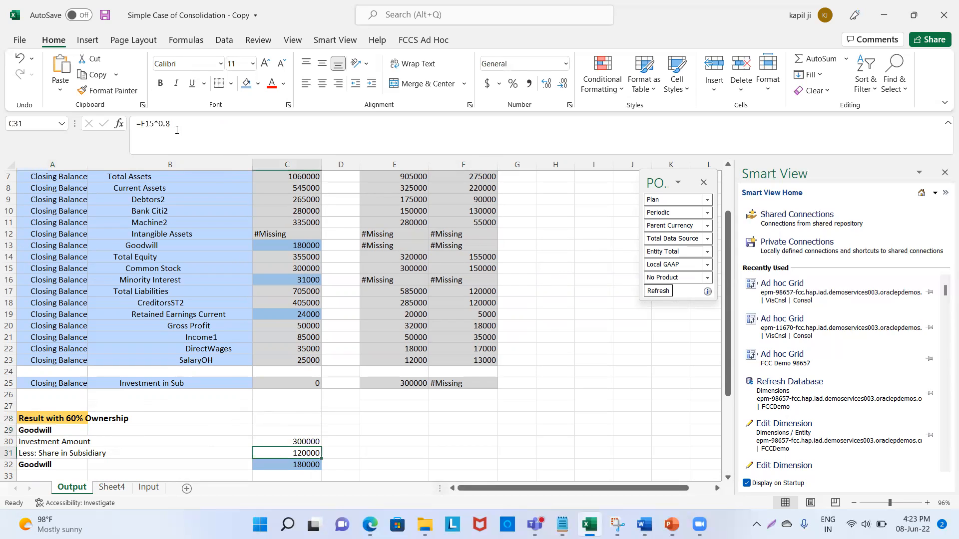
click(173, 126)
key(BackSpace)
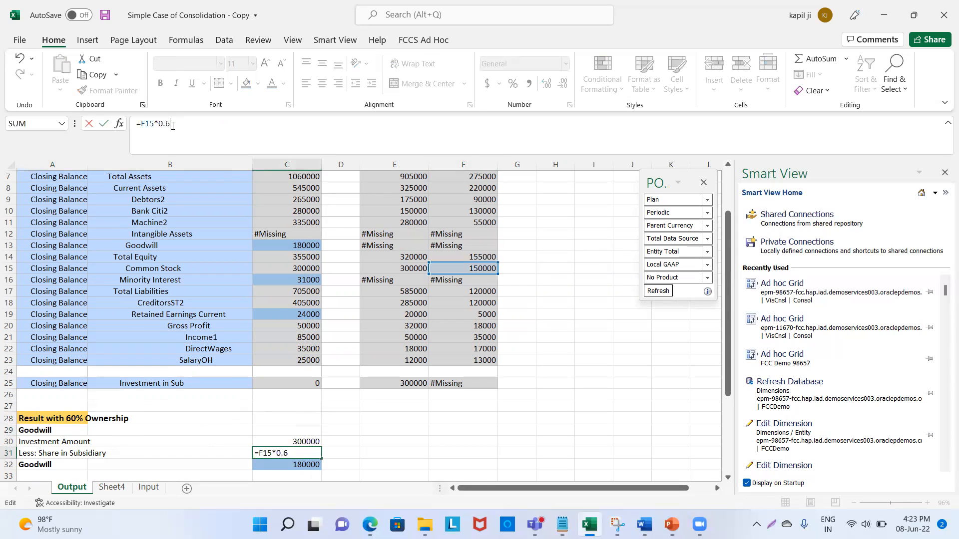
text(6)
key(Return)
Change the multiplier in C37, the retained earnings received from the subsidiary, to 0.6.
scroll(249, 219, down, 3)
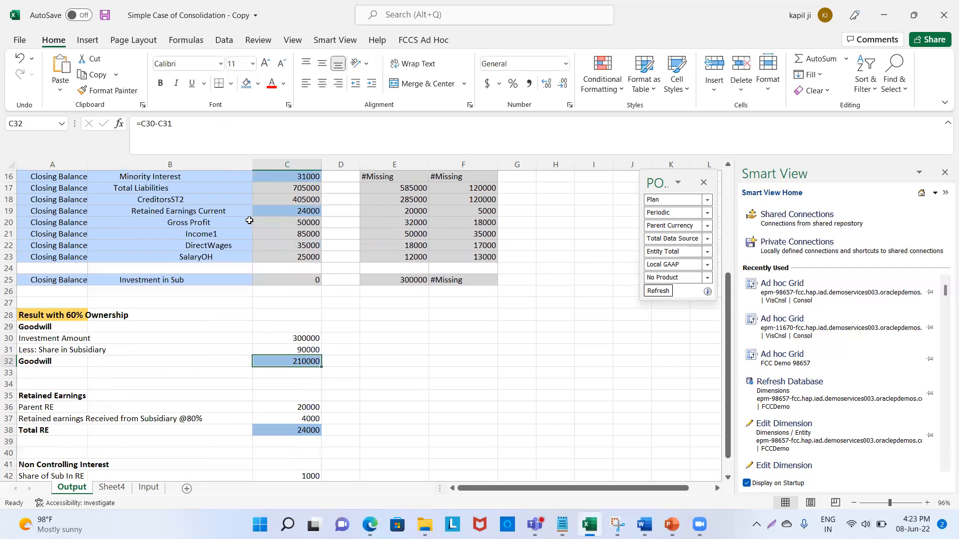
click(300, 416)
click(174, 126)
text(6)
key(Return)
Recalculate the non-controlling shares at 40%, using =F19*0.4 for retained earnings in C42 and a 0.4 multiplier for stock in C43.
scroll(269, 403, down, 2)
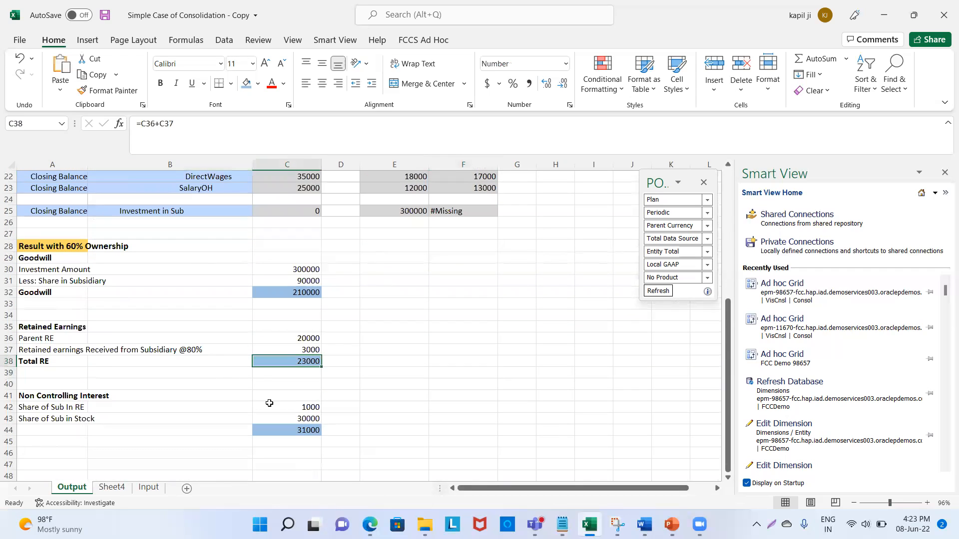
click(279, 408)
text(=F19*0.4)
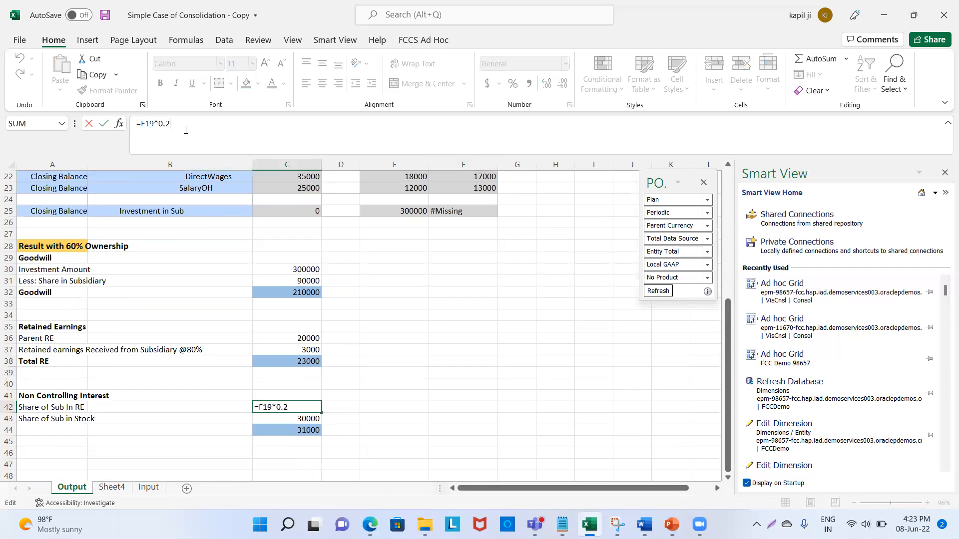
click(479, 449)
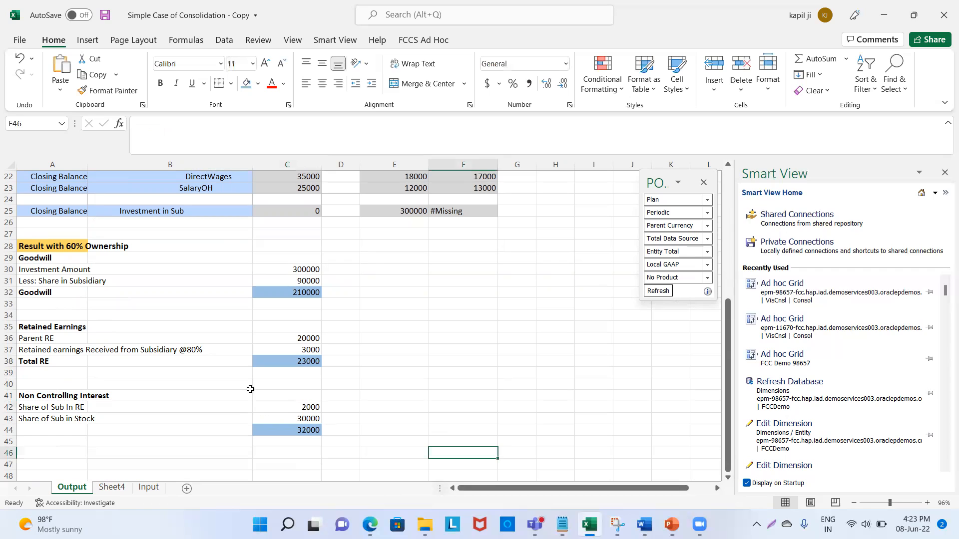
click(255, 416)
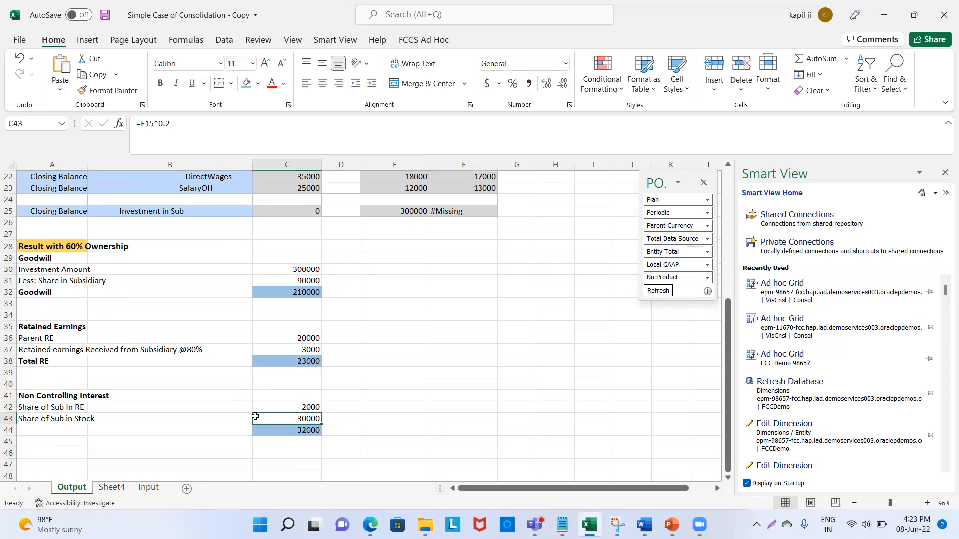
click(201, 123)
key(BackSpace)
key(Return)
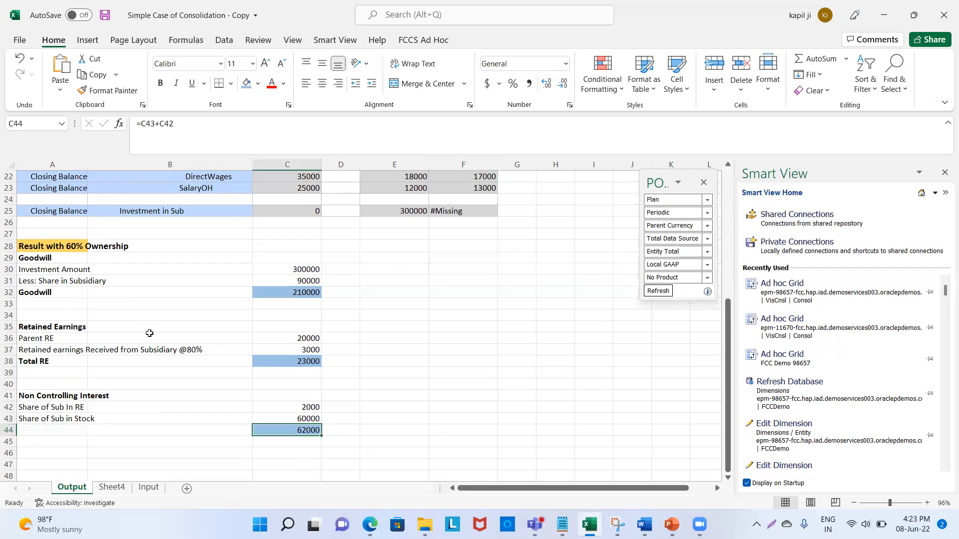
Examine the South101 and South102 data and the intercompany investment column on the Input sheet.
click(149, 487)
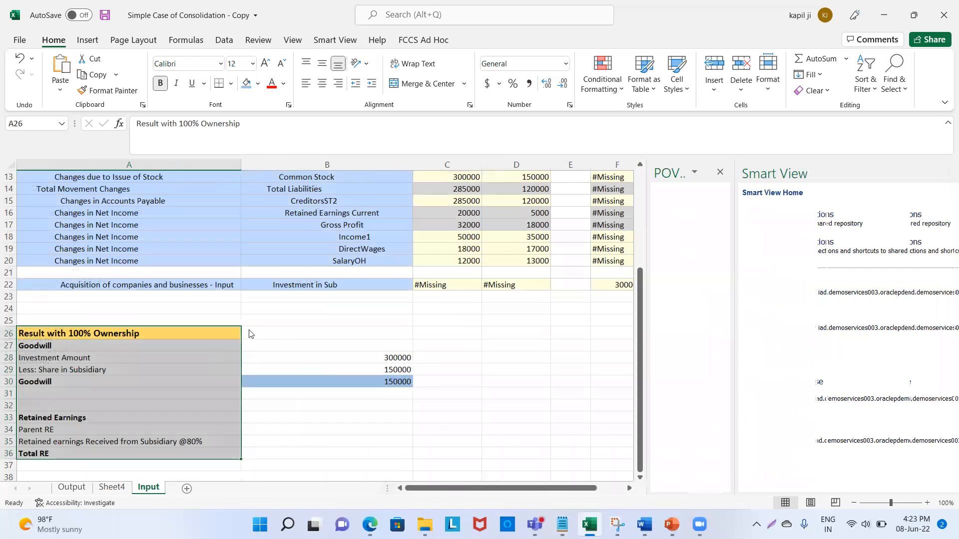
scroll(275, 333, up, 4)
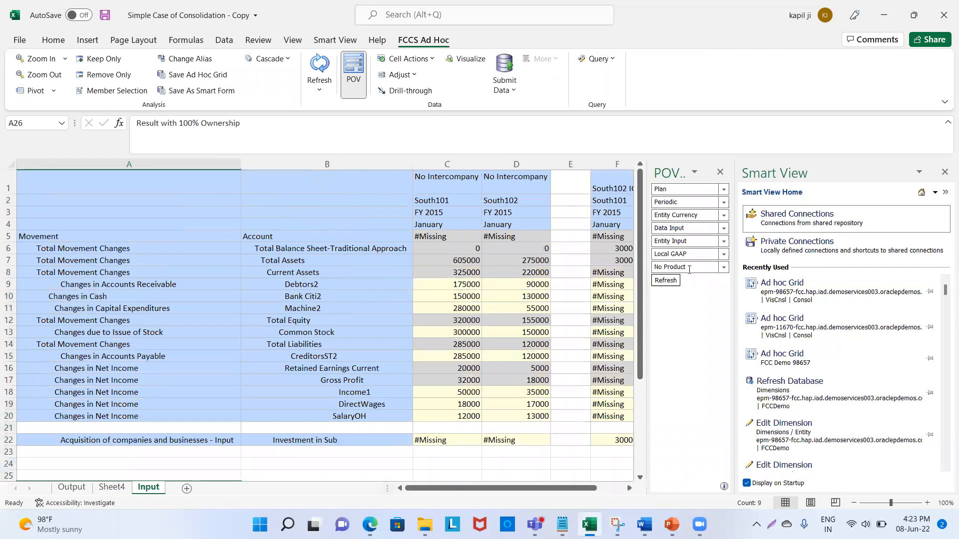
drag(594, 488, 630, 492)
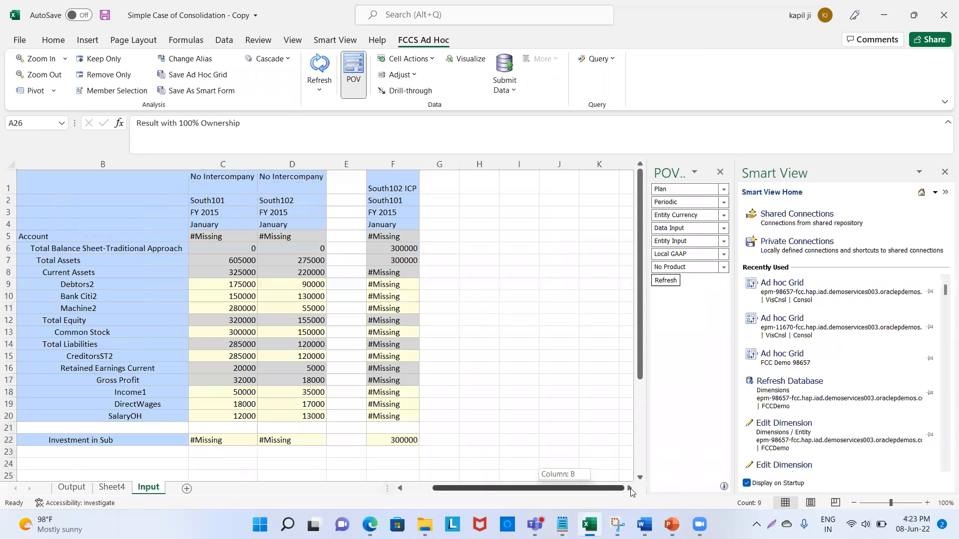
drag(443, 488, 427, 489)
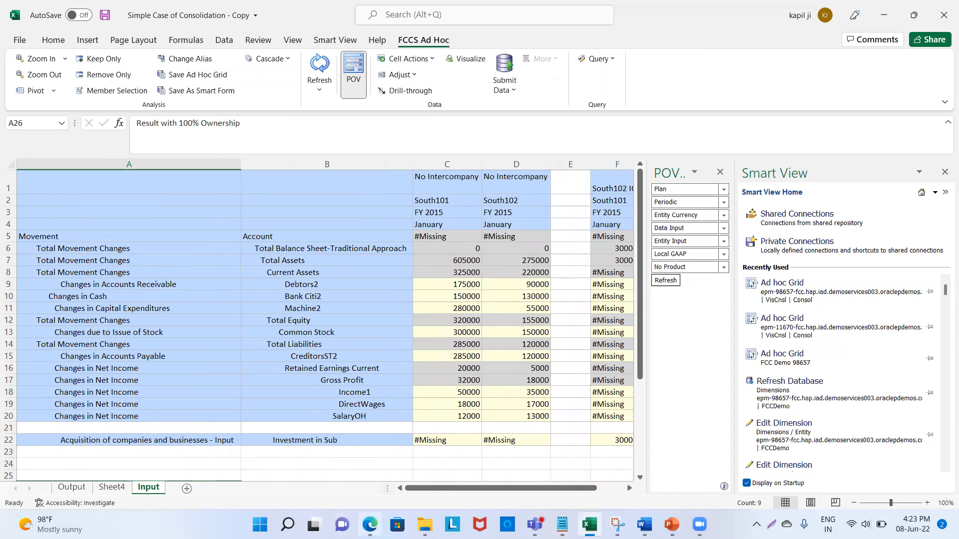
Switch to the EPM Cloud Financial Consolidation and Close site in the browser and open its Consolidation Manage Ownership page.
click(370, 524)
click(809, 60)
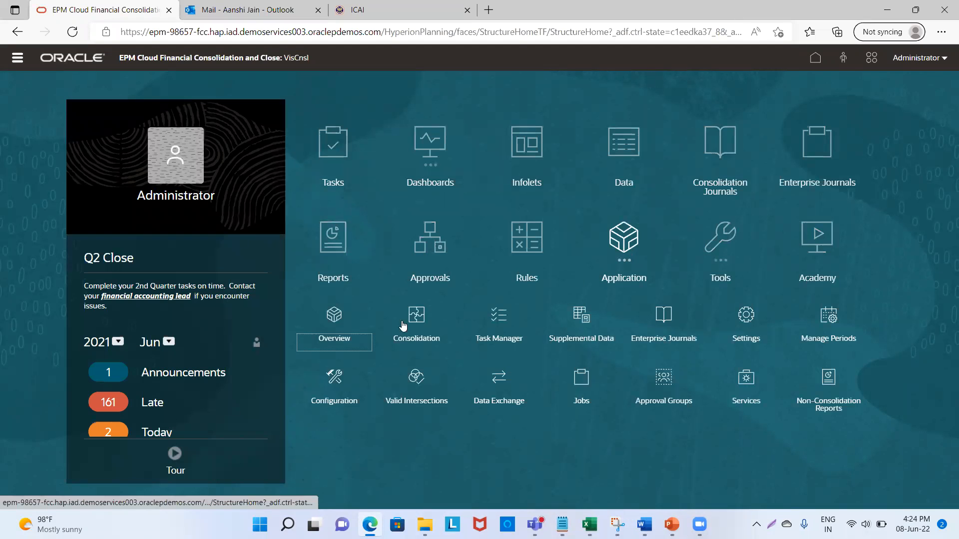
click(418, 321)
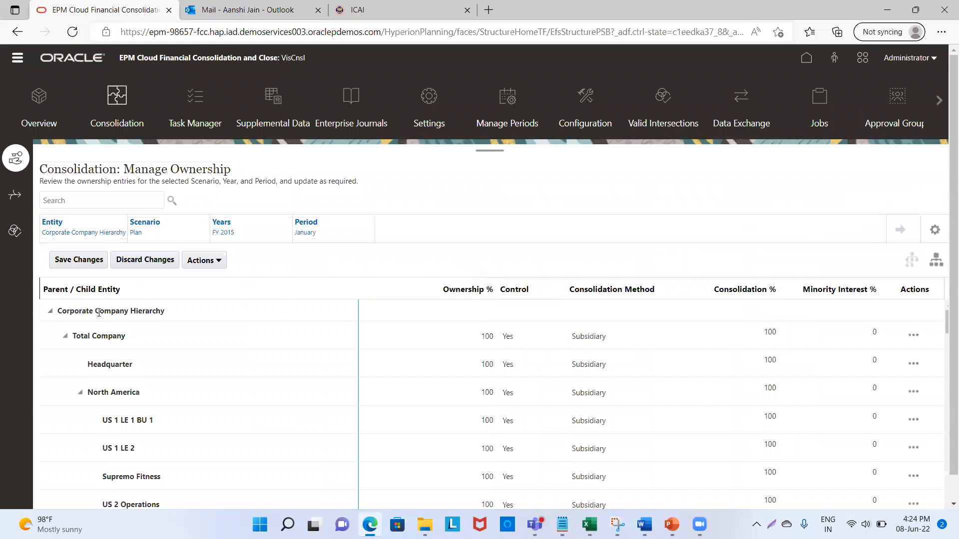
Choose TotalS100 under Total Geography as the entity and load its ownership entries for Plan, FY 2015, January.
click(100, 233)
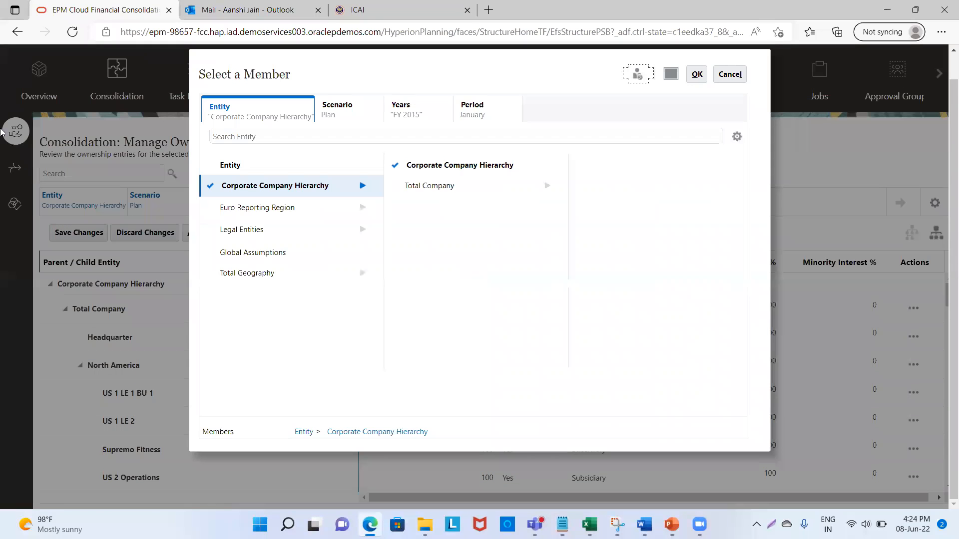
click(303, 278)
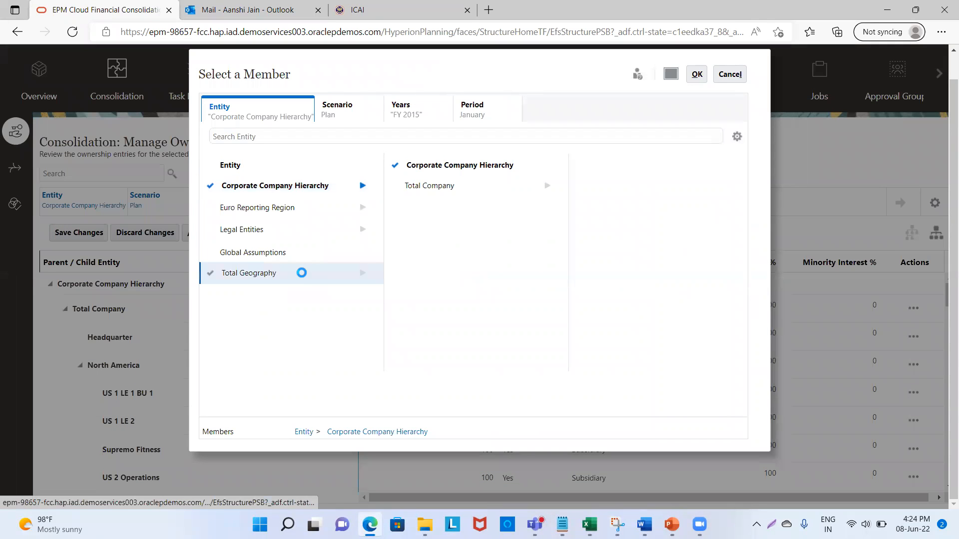
click(425, 253)
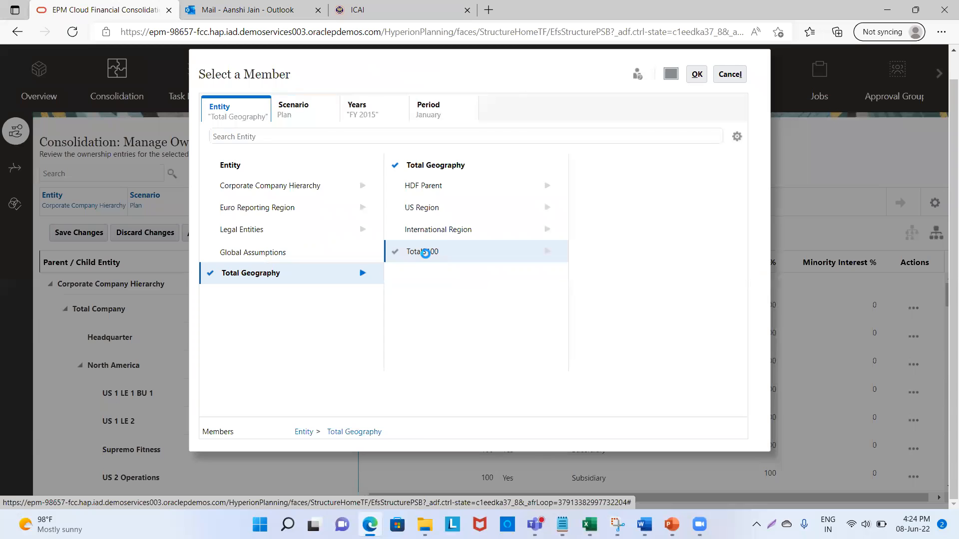
click(697, 75)
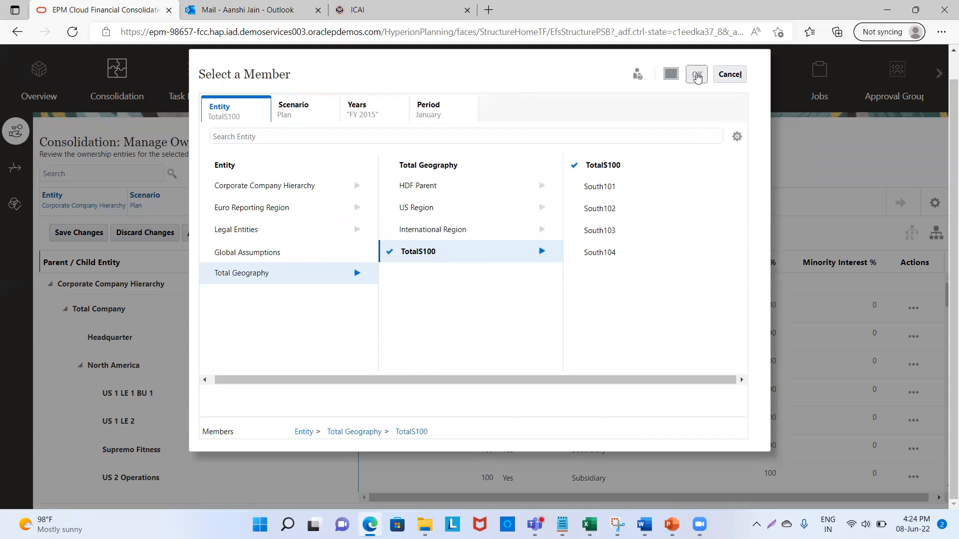
click(901, 202)
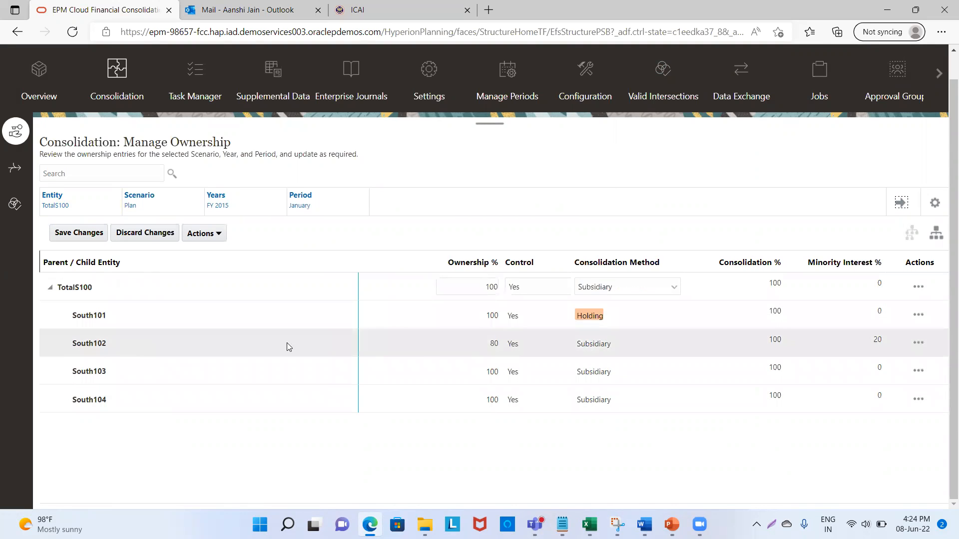
Set the ownership percentage of South102 to 60 and save the ownership changes.
double_click(495, 344)
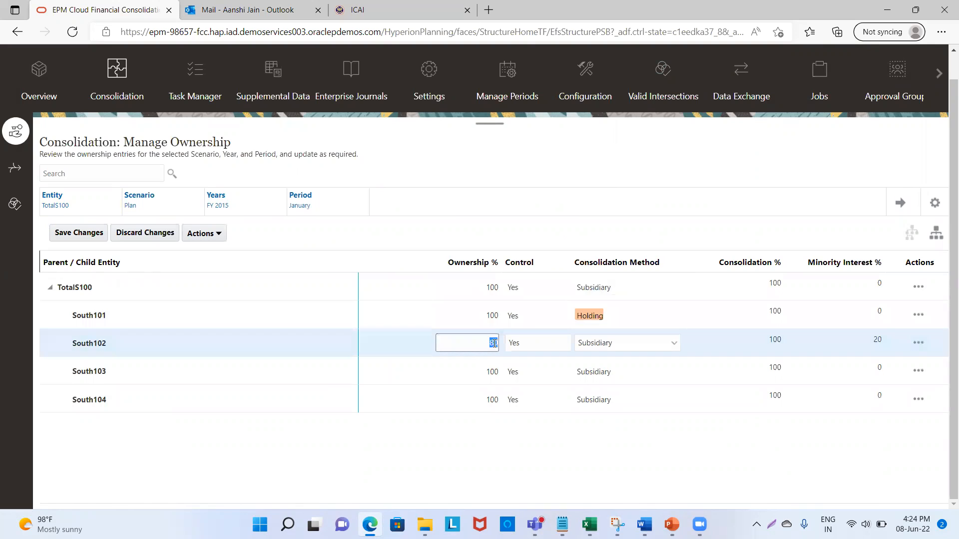
text(60)
click(465, 474)
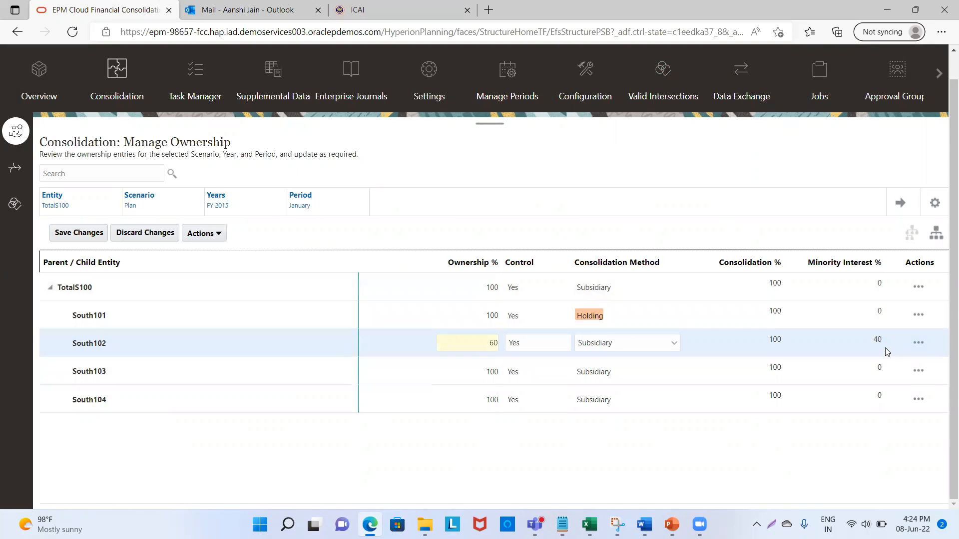
click(74, 232)
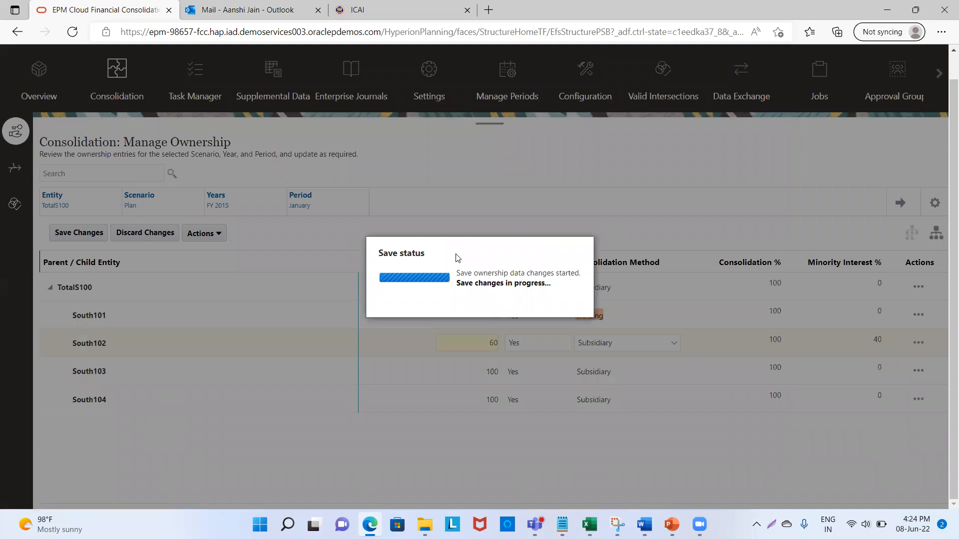
click(526, 295)
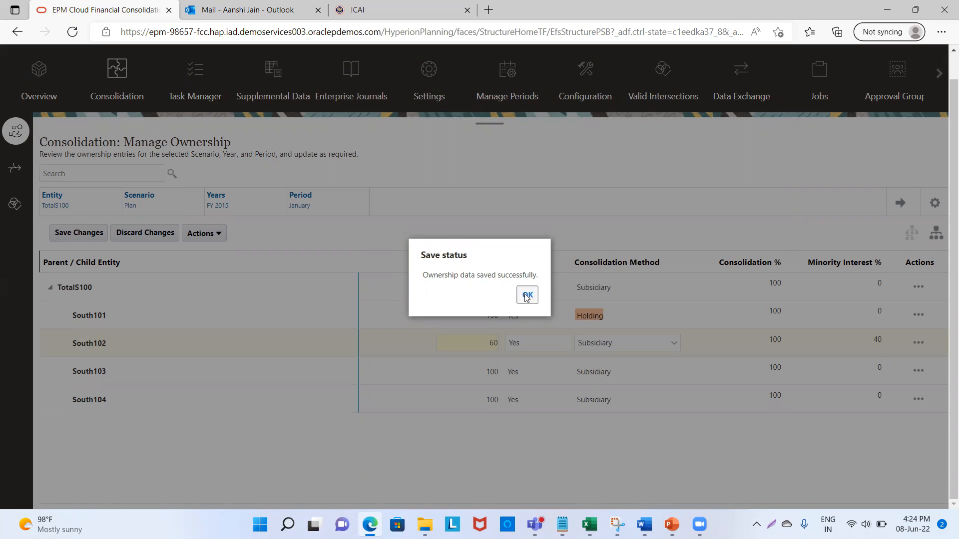
click(525, 293)
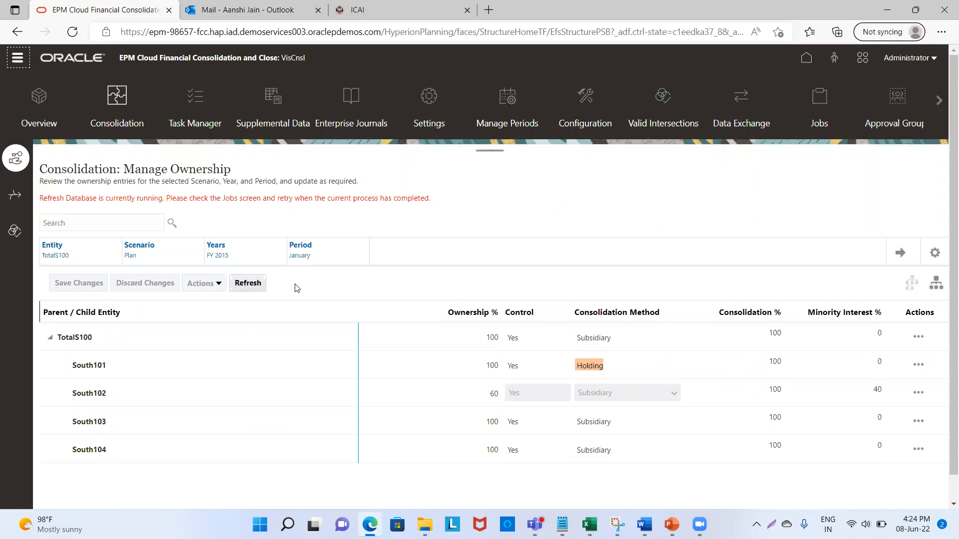
Refresh the ownership page and recompute the ownership data for Plan, FY 2015, starting in January.
click(239, 284)
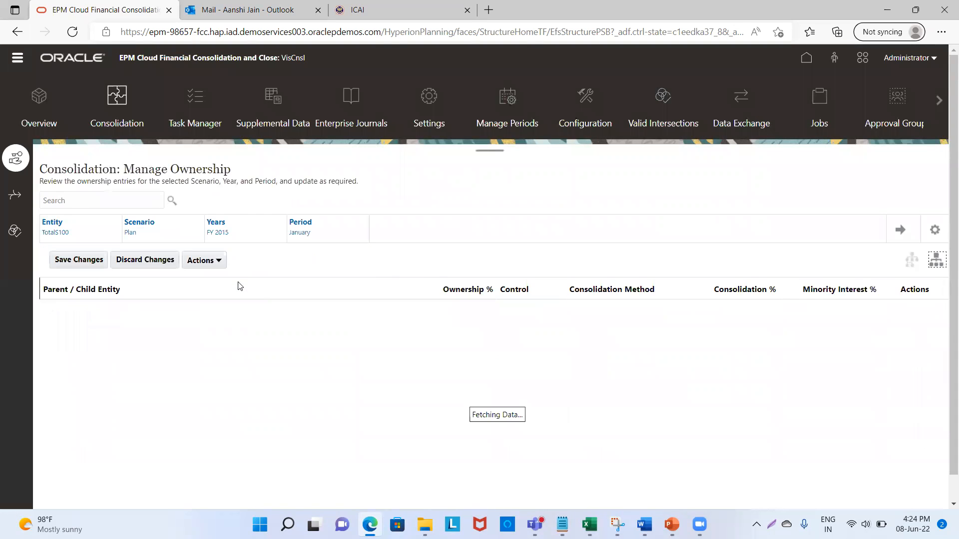
click(210, 264)
click(217, 298)
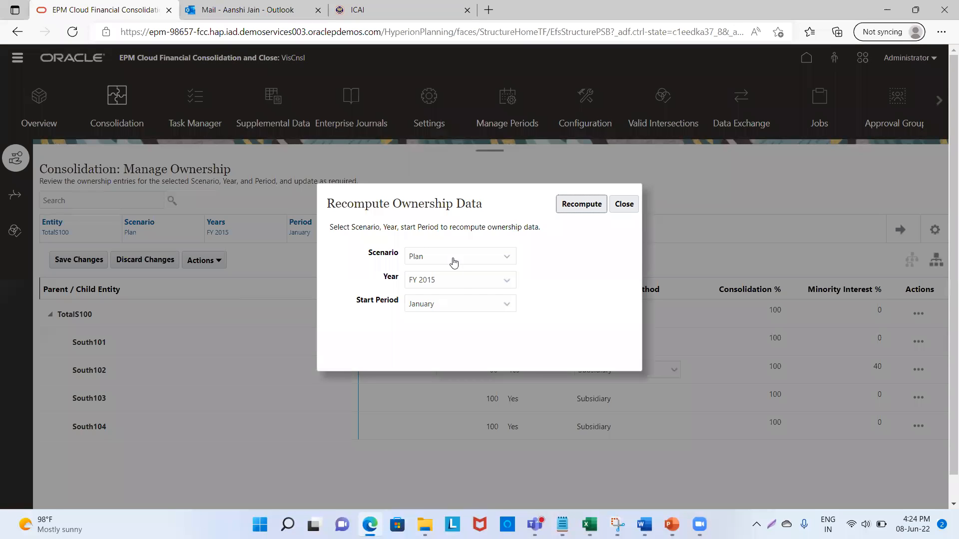
click(577, 202)
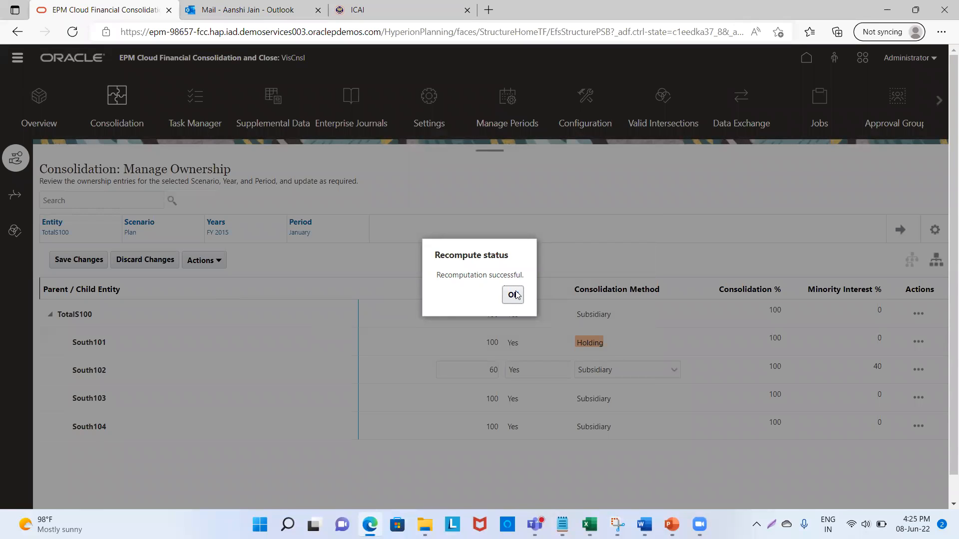
click(514, 295)
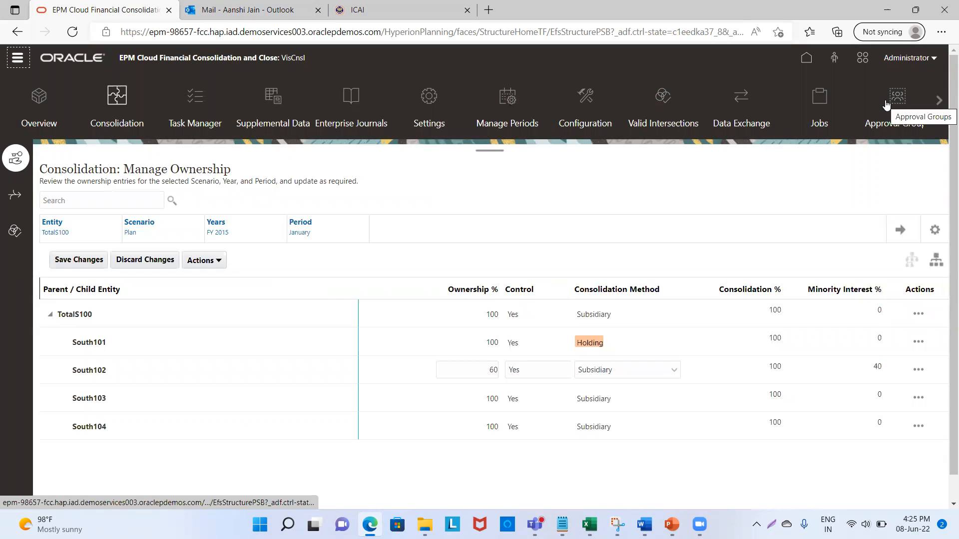
Open the Data Status form and check the January calculation status of the TotalS100 entities.
click(810, 60)
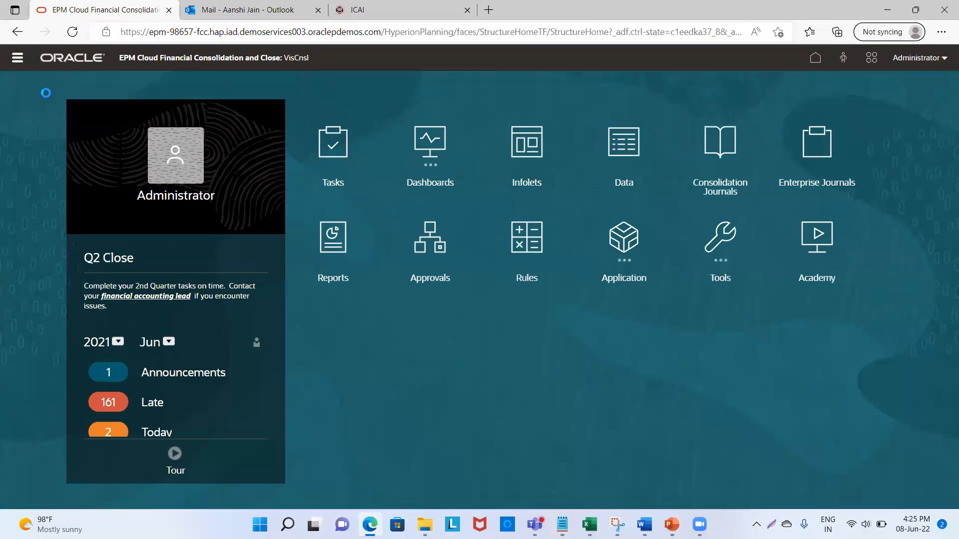
click(20, 62)
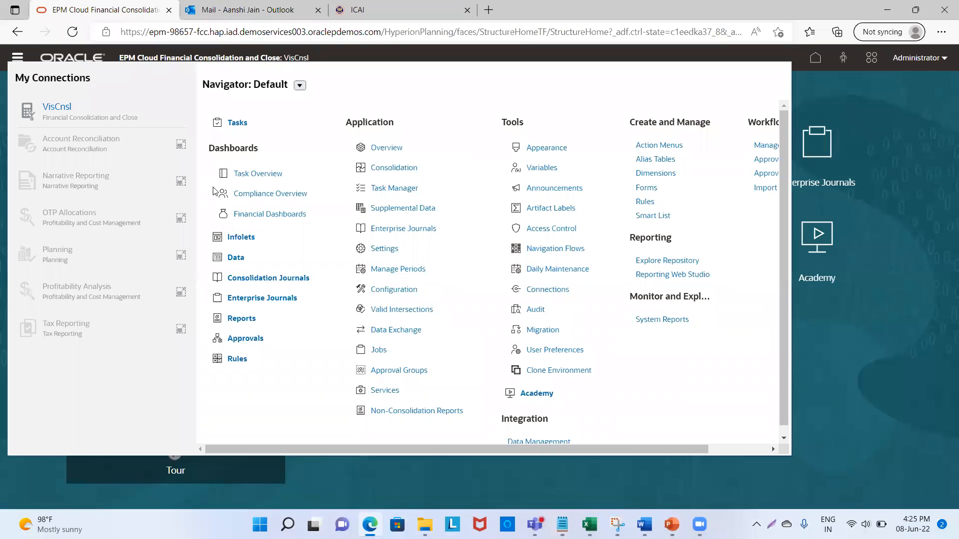
click(241, 259)
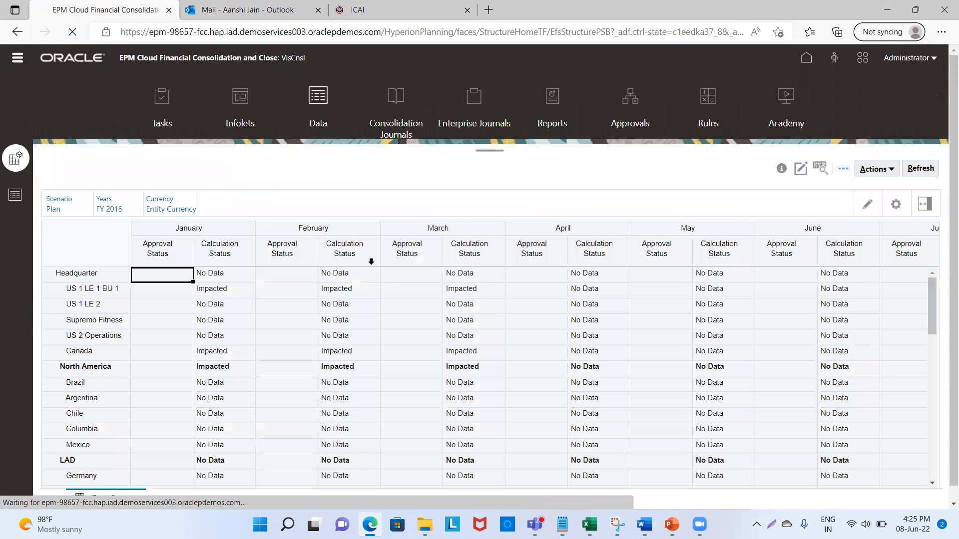
drag(931, 280, 941, 452)
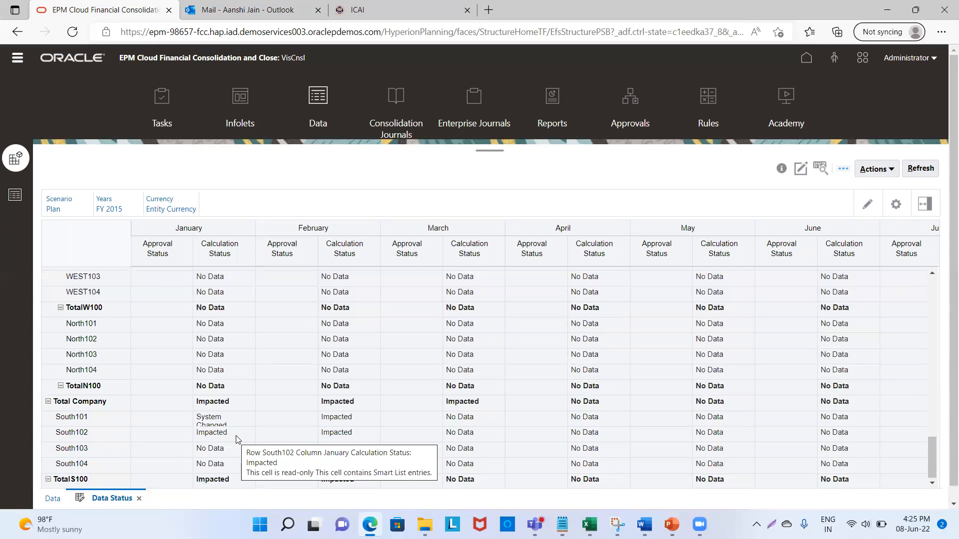
Run the Consolidate business rule for entity S_100, period Jan, scenario Plan and year FY15.
click(887, 172)
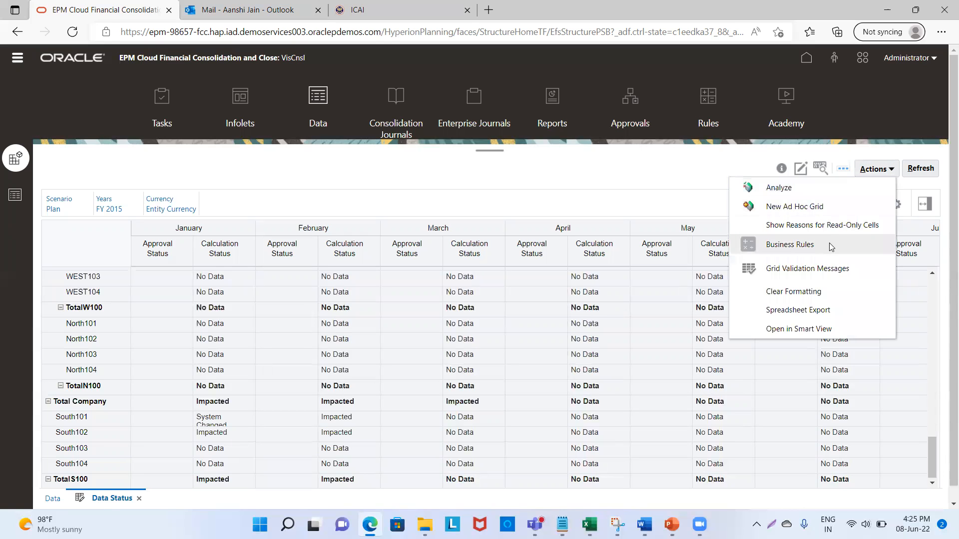
click(829, 244)
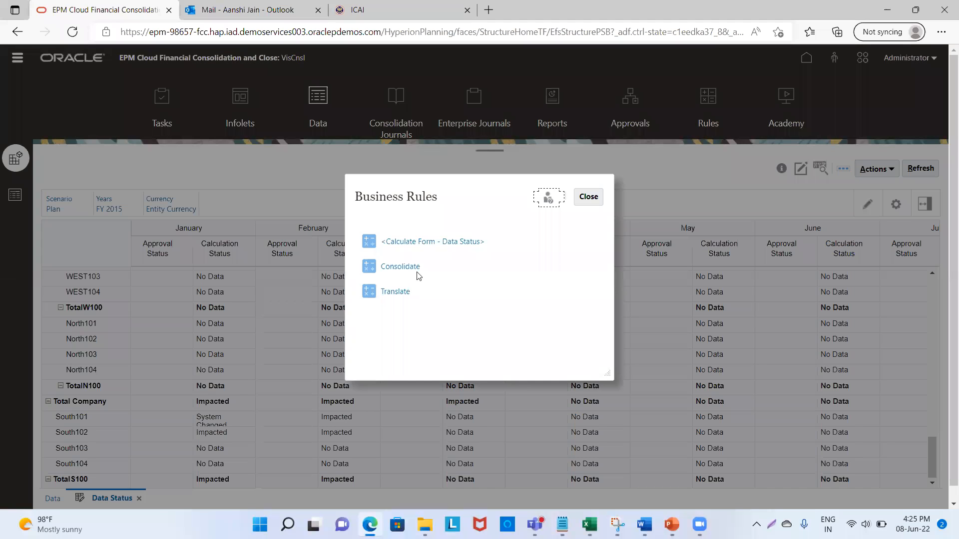
click(400, 267)
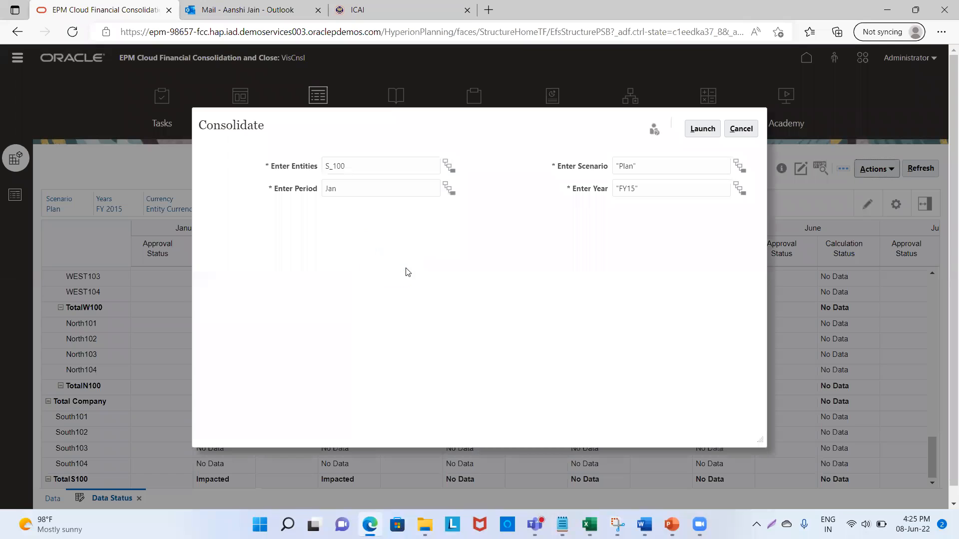
click(703, 130)
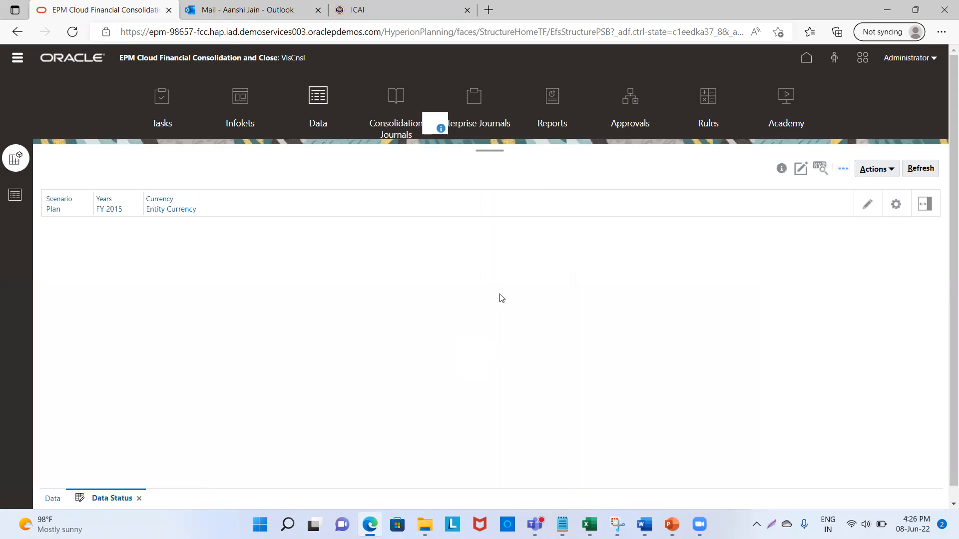
click(506, 188)
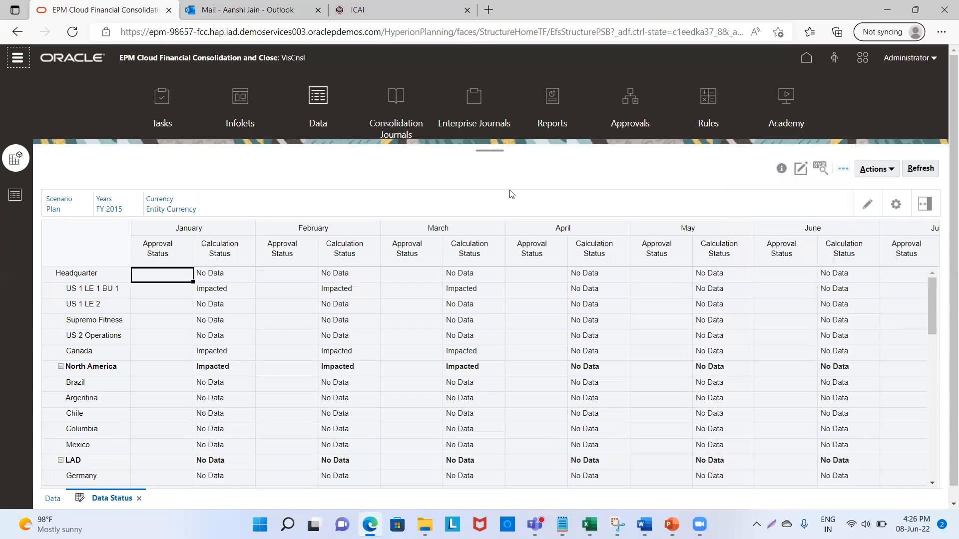
Switch to the Simple Case of Consolidation workbook in Excel and try to refresh the ad hoc grid on the Output sheet.
click(804, 60)
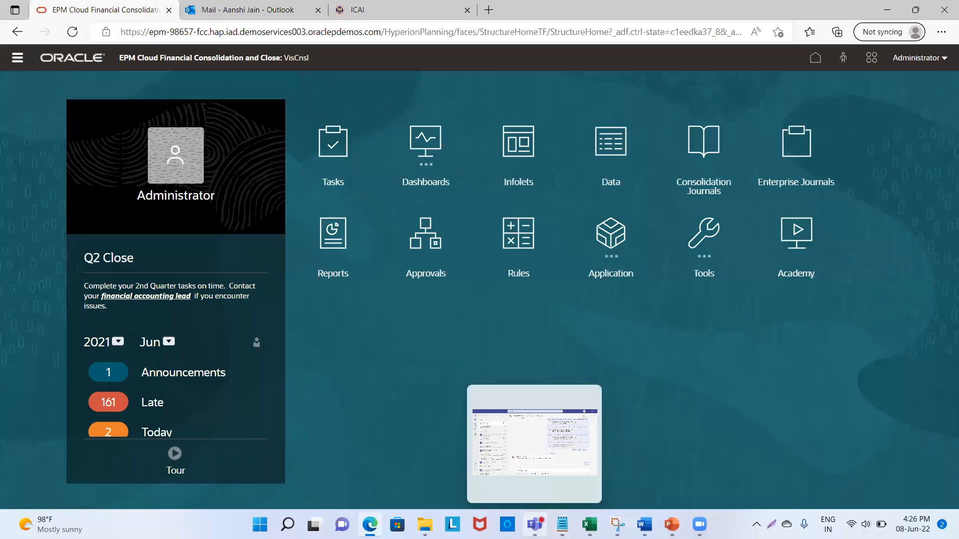
mouse_move(589, 524)
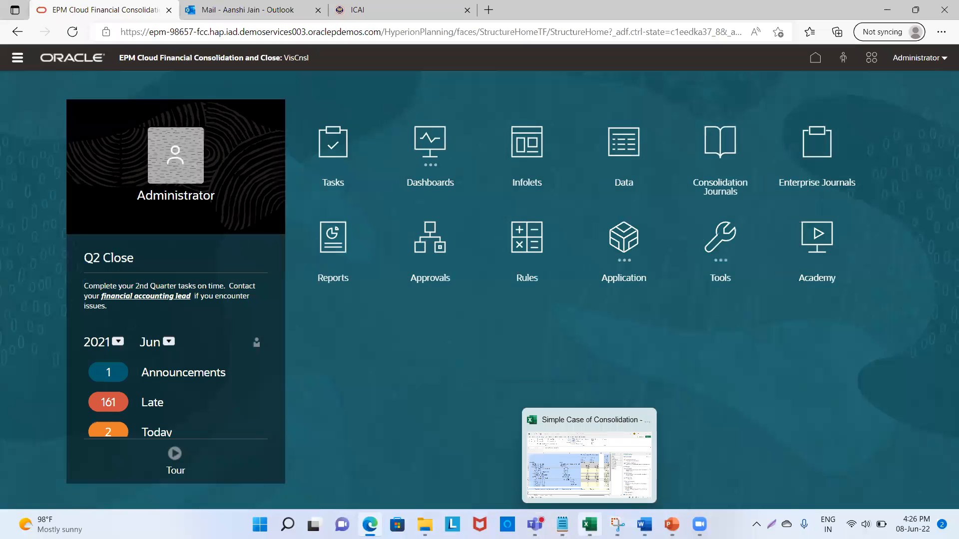
click(579, 472)
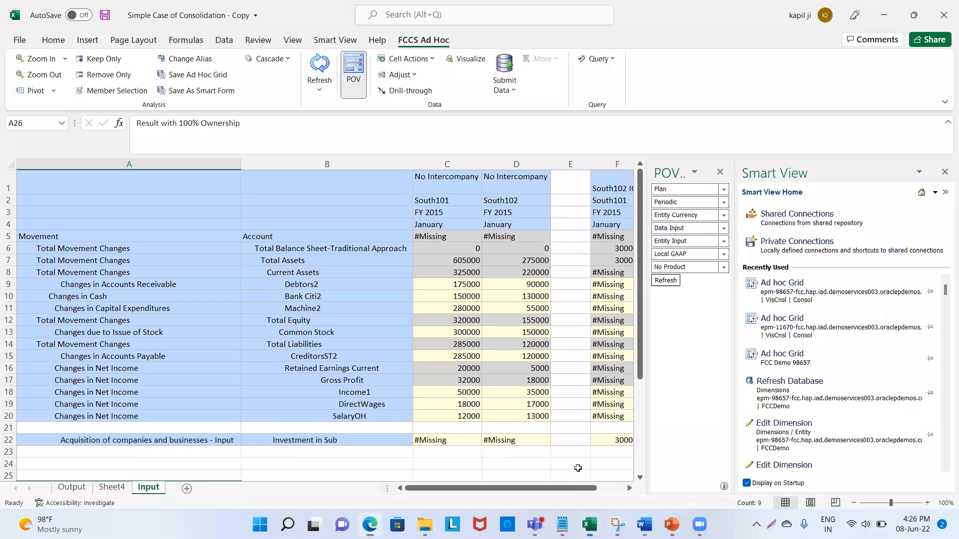
click(357, 362)
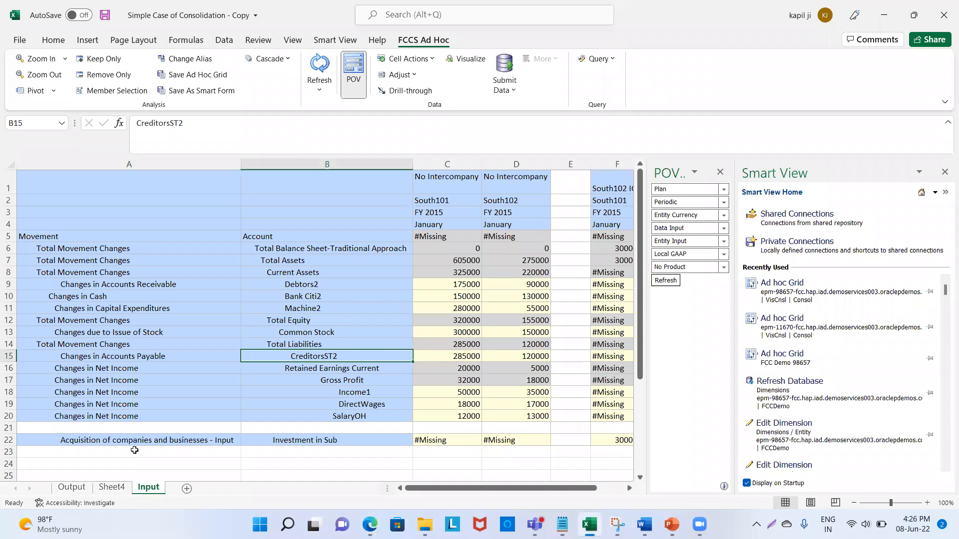
click(70, 486)
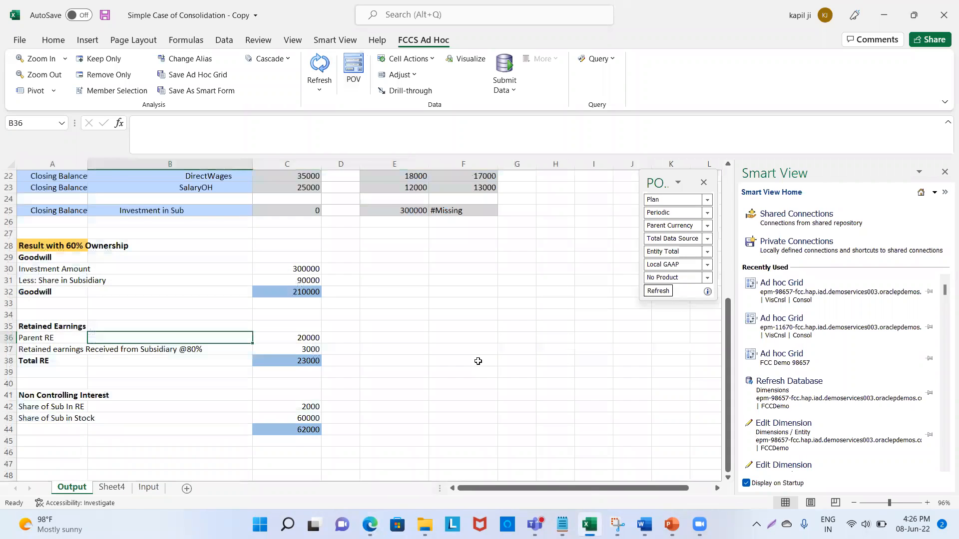
scroll(477, 361, up, 7)
click(311, 71)
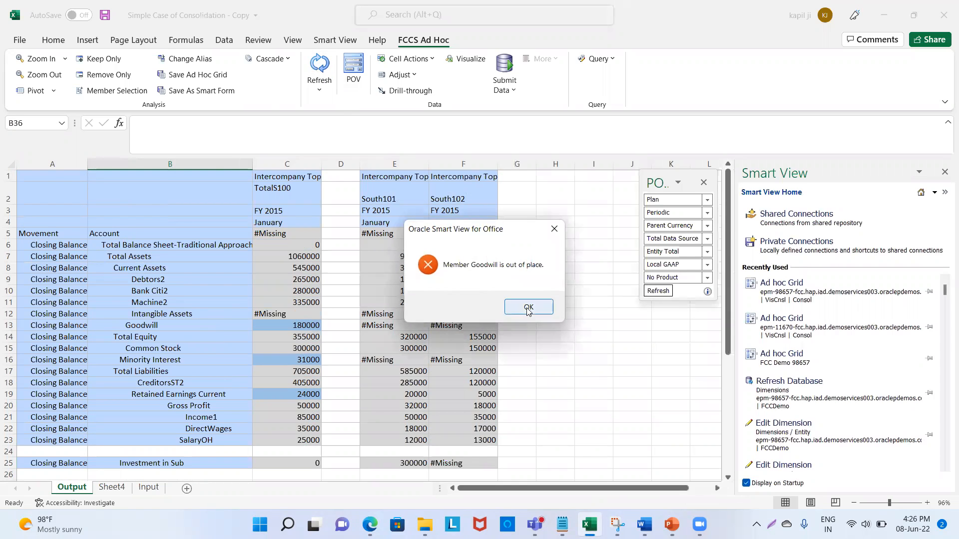
click(528, 307)
Move the Result with 60% Ownership calculation block from the Output sheet to cell K10 on Sheet4.
scroll(300, 325, down, 5)
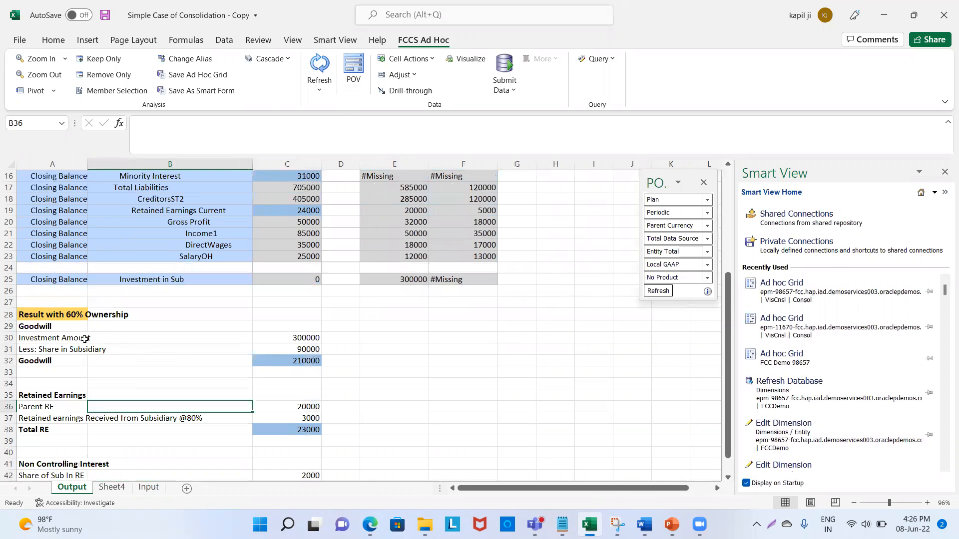
drag(29, 314, 322, 461)
key(ctrl+c)
click(148, 487)
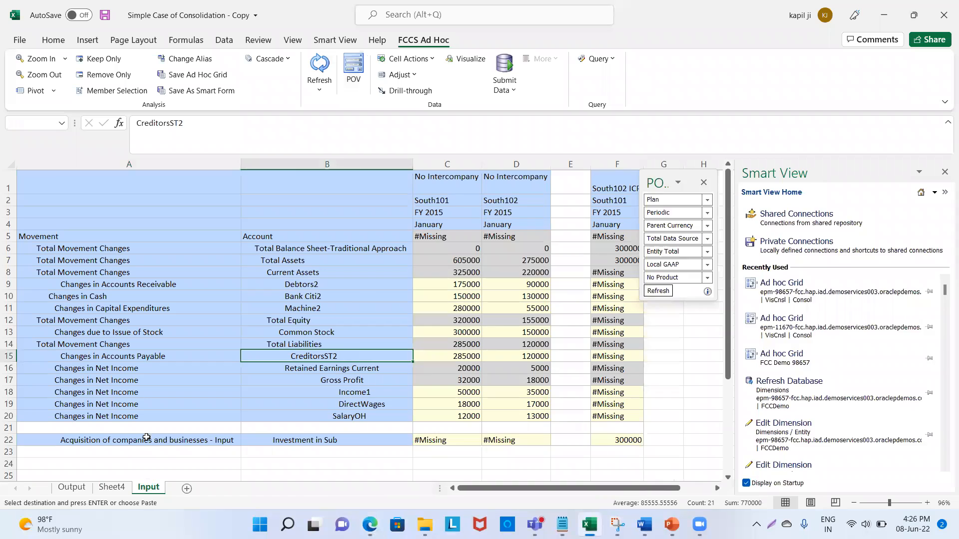
click(112, 487)
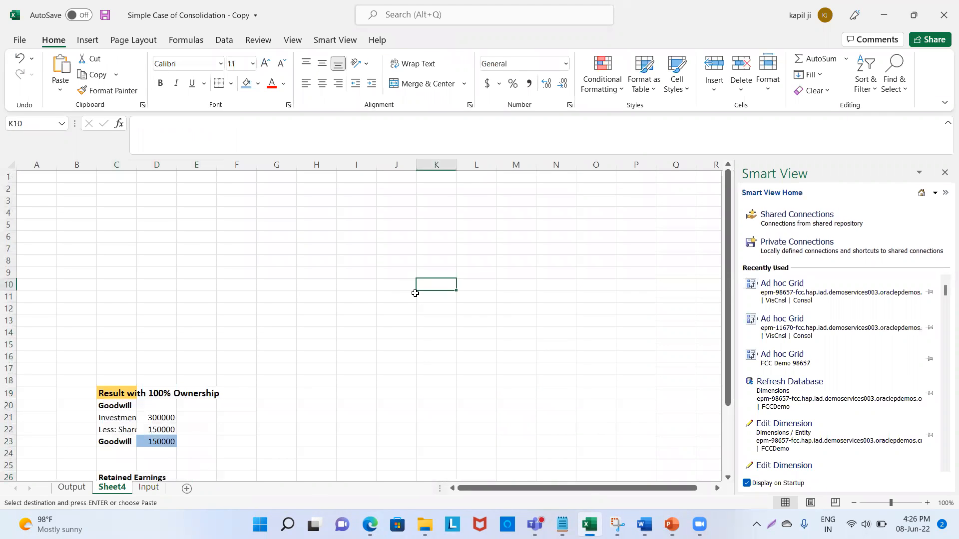
key(Return)
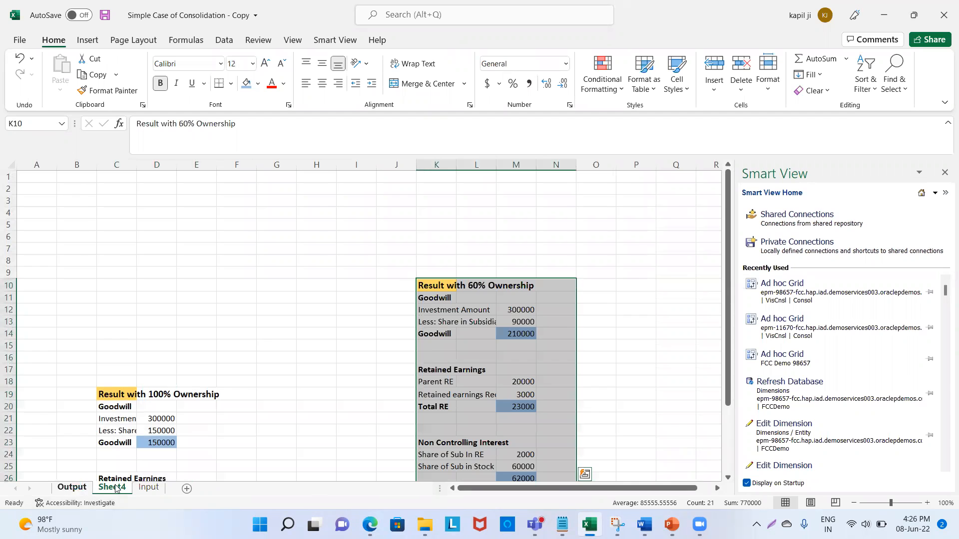
Refresh the Output sheet's grid and fill the TotalS100 Goodwill, Minority Interest and Retained Earnings Current cells with blue.
key(ctrl+Page_Up)
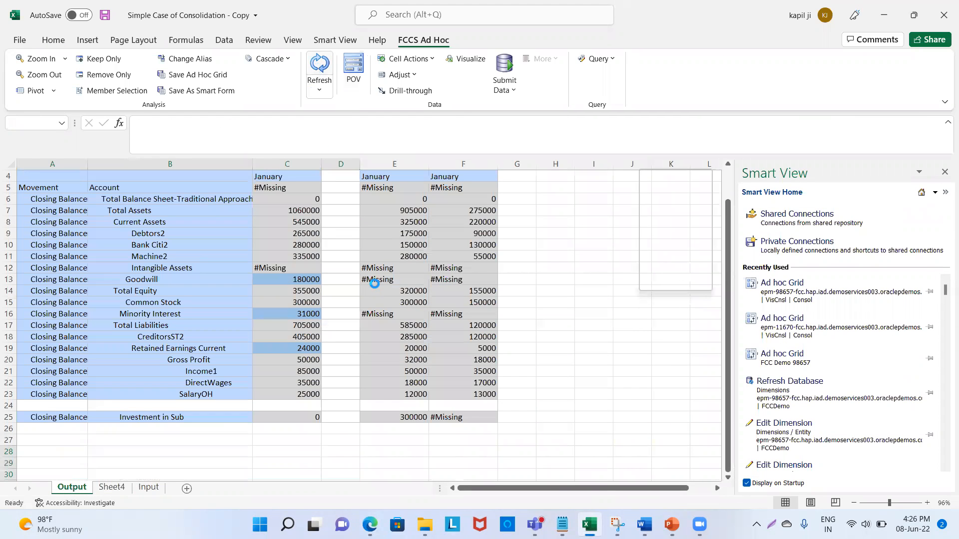
click(295, 281)
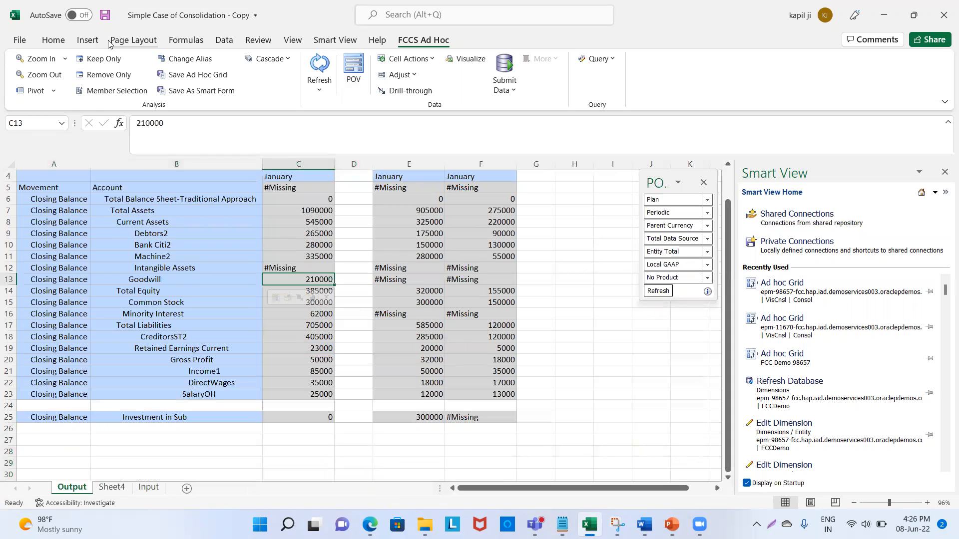
click(59, 45)
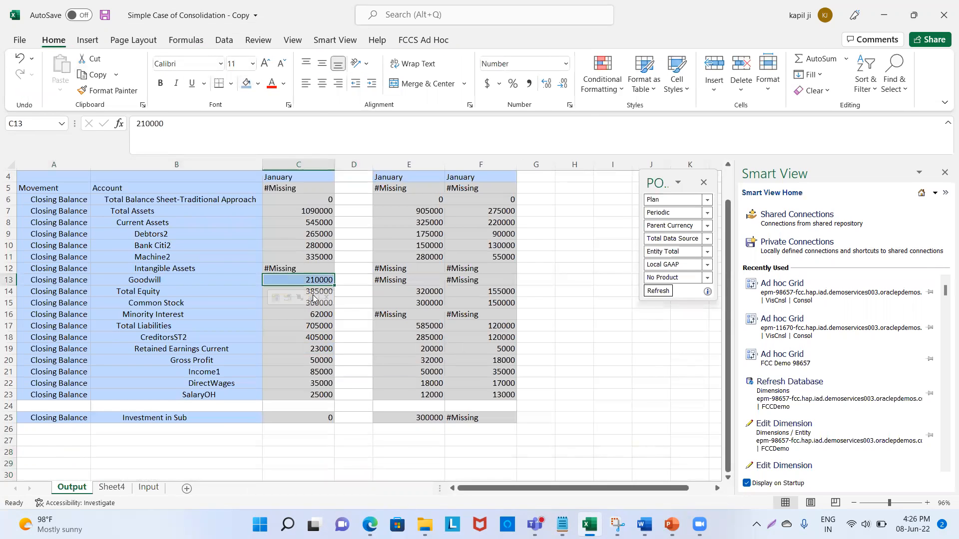
ctrl+click(319, 315)
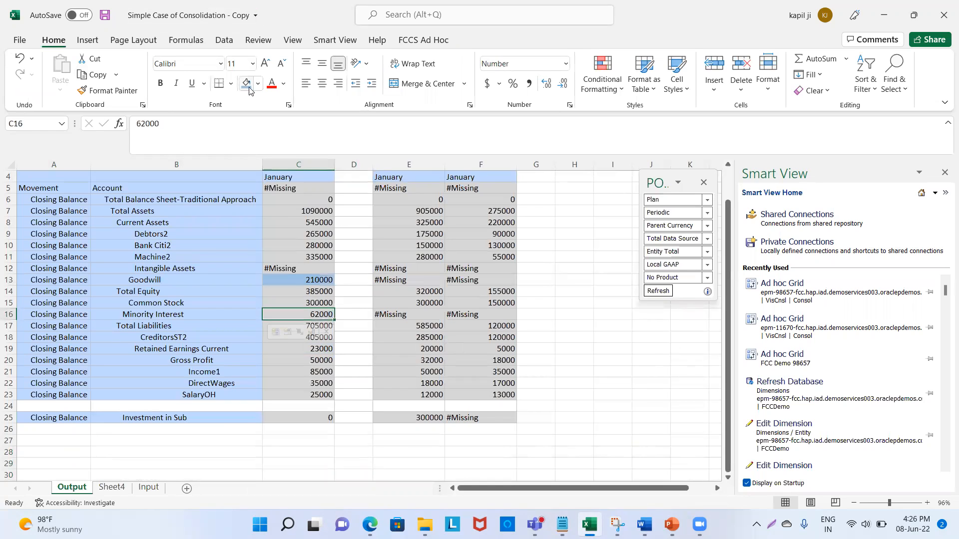
ctrl+click(307, 349)
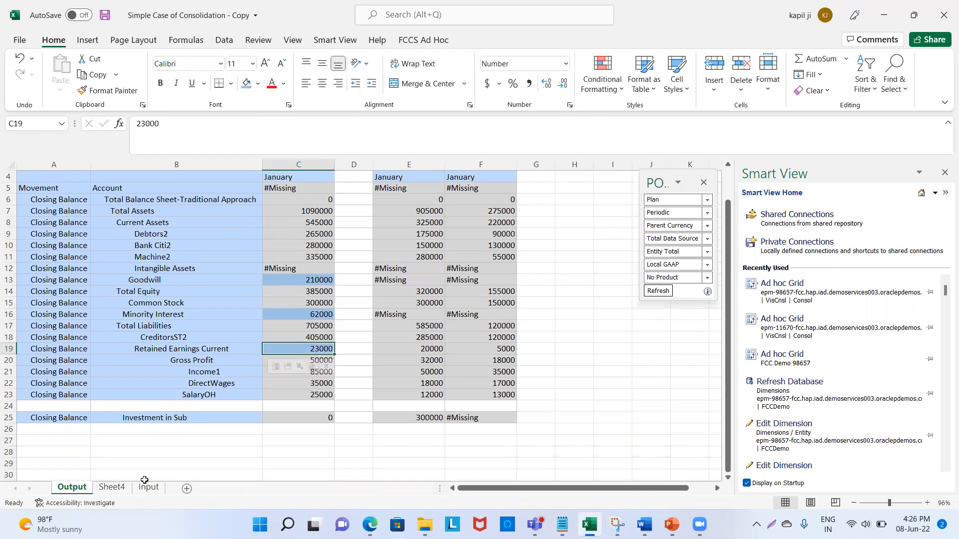
Copy the Result with 60% Ownership calculation block from Sheet4 to cell A29 on the Output sheet.
click(112, 486)
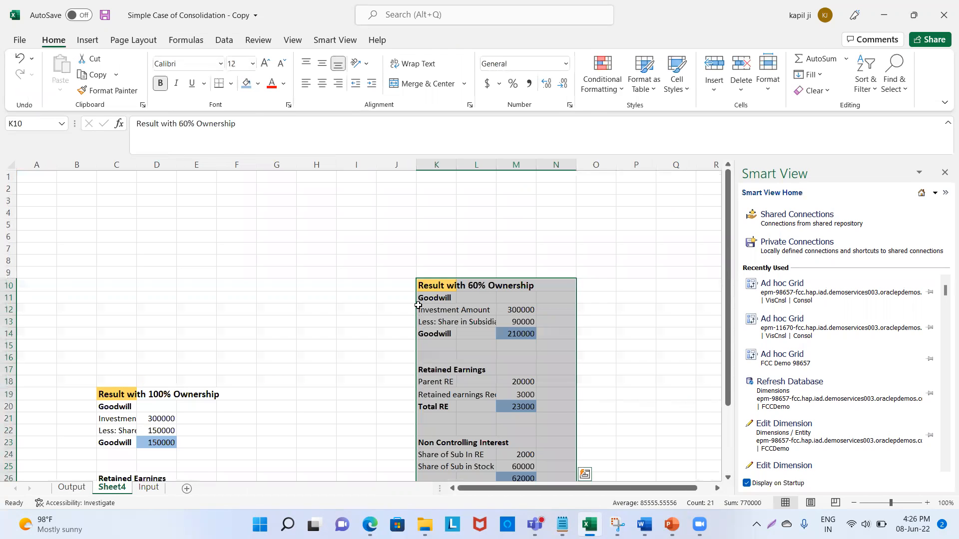
key(ctrl+c)
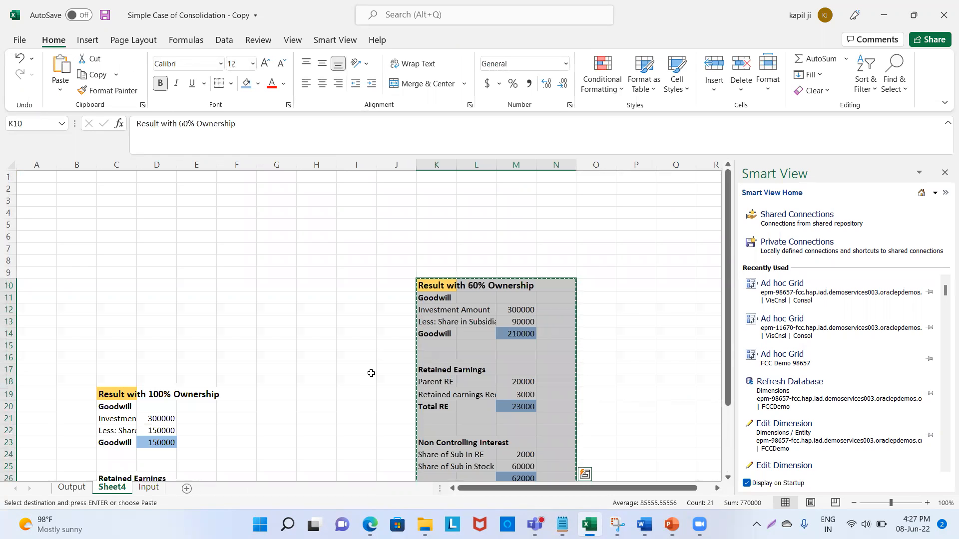
click(72, 488)
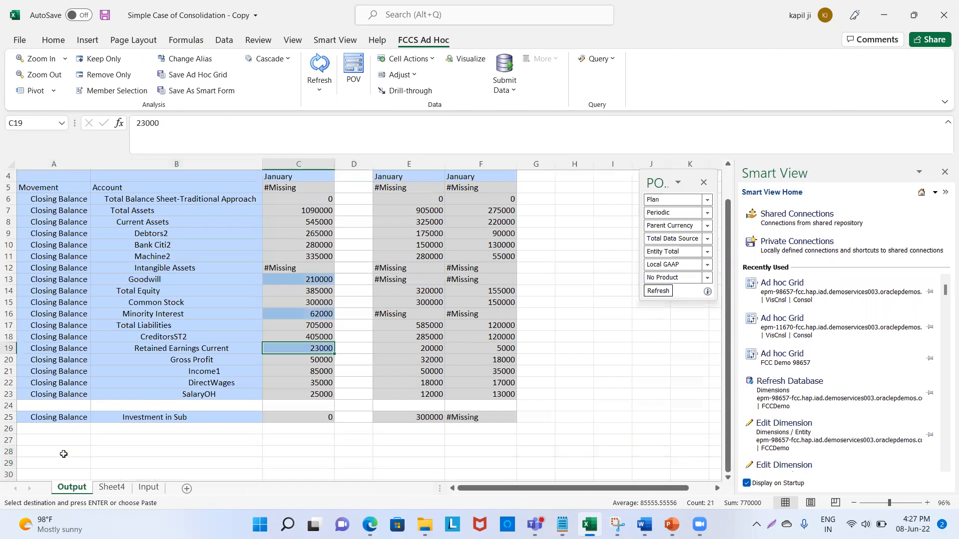
scroll(64, 434, down, 2)
click(62, 431)
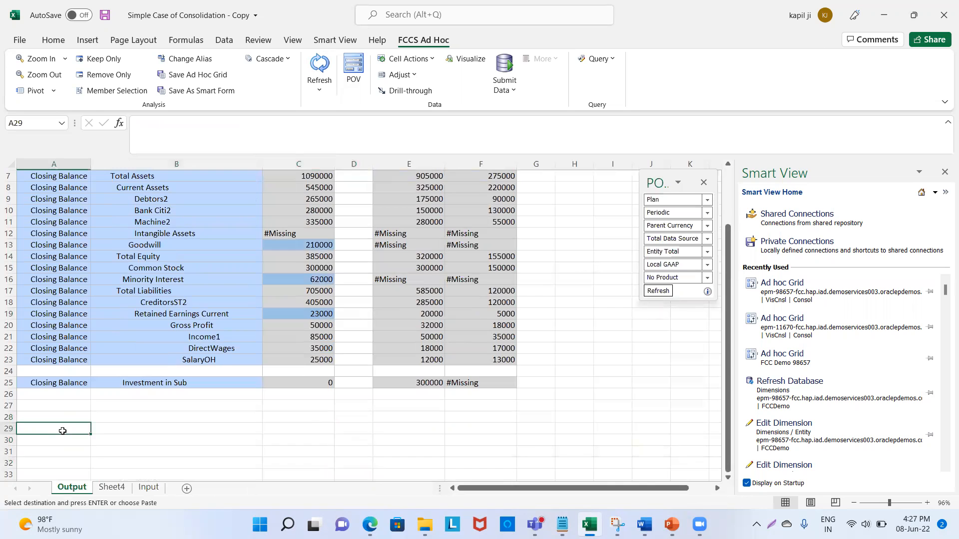
key(Return)
click(443, 430)
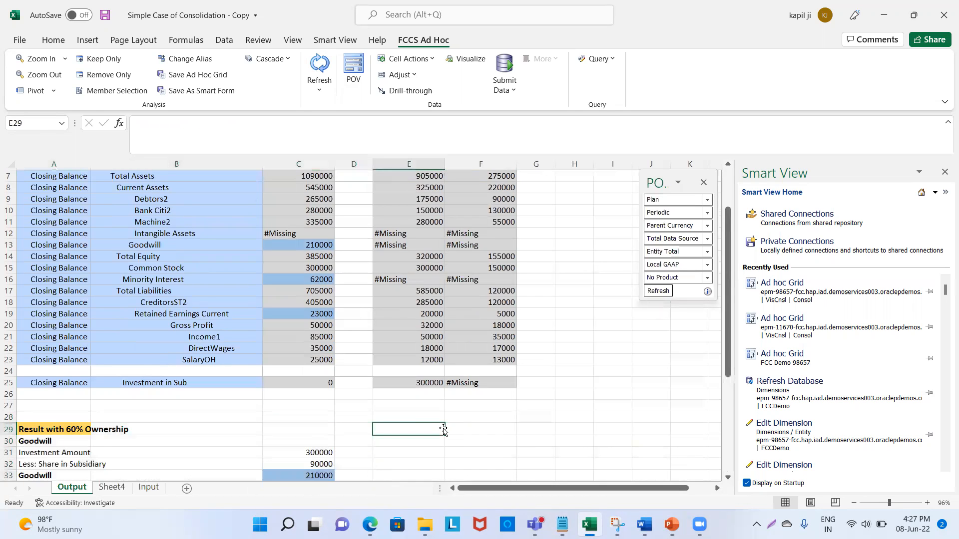
Compare the grid's Goodwill, Minority Interest and Retained Earnings Current with the 60% ownership calculations, and switch to the 03_FCCS_MetaData_Load presentation in PowerPoint.
scroll(439, 427, down, 1)
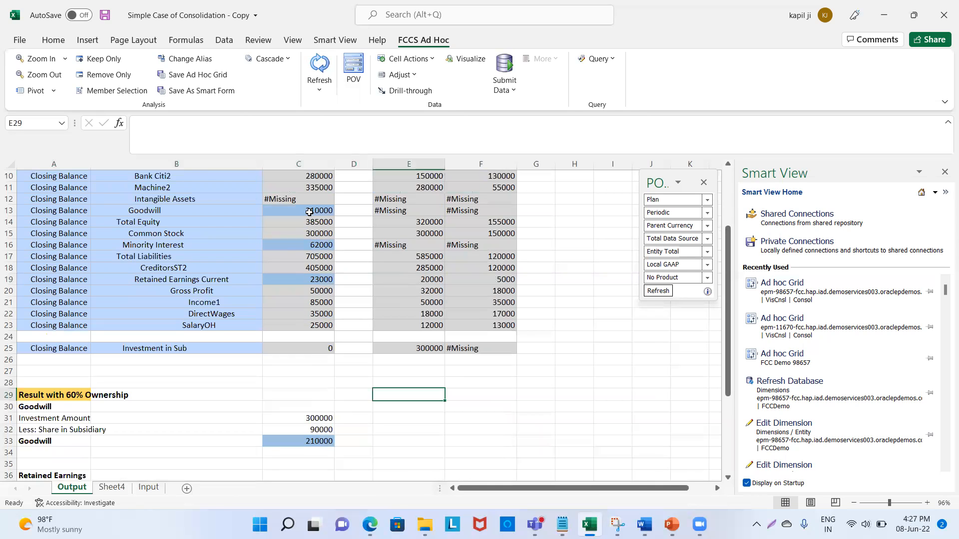
scroll(310, 212, down, 2)
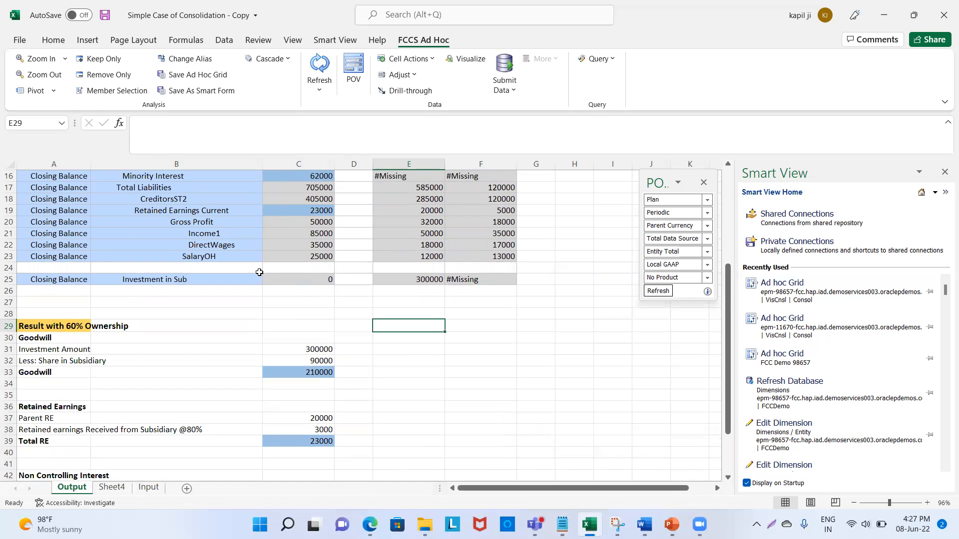
scroll(261, 274, down, 3)
scroll(264, 280, up, 5)
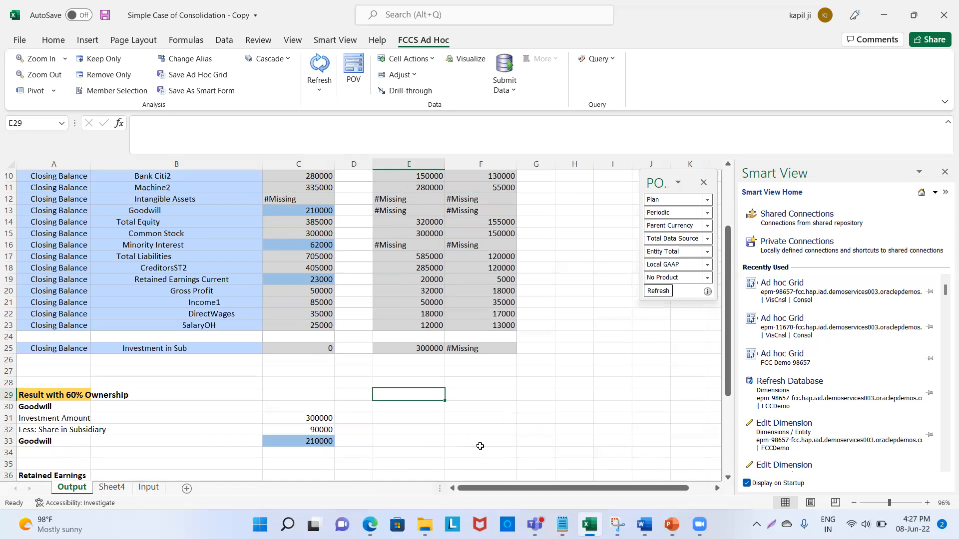
click(671, 524)
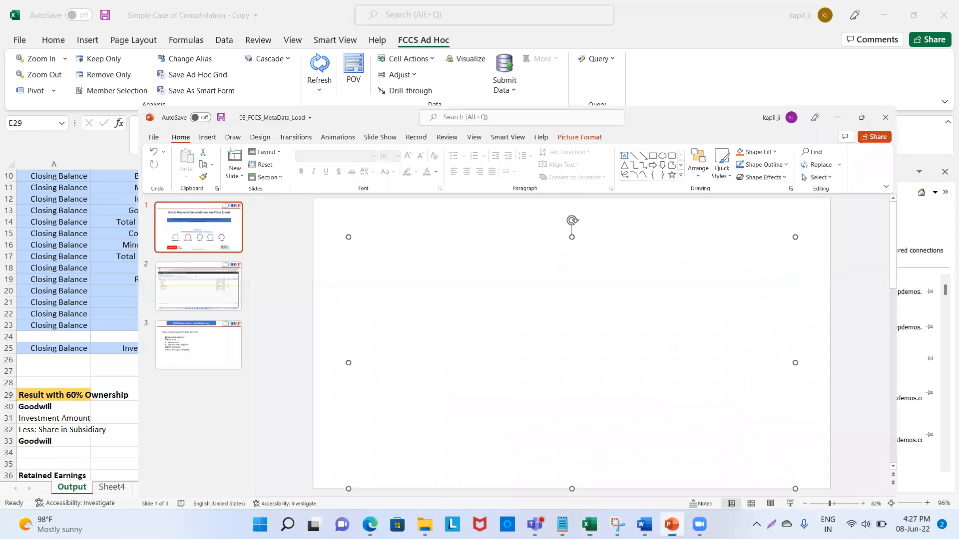